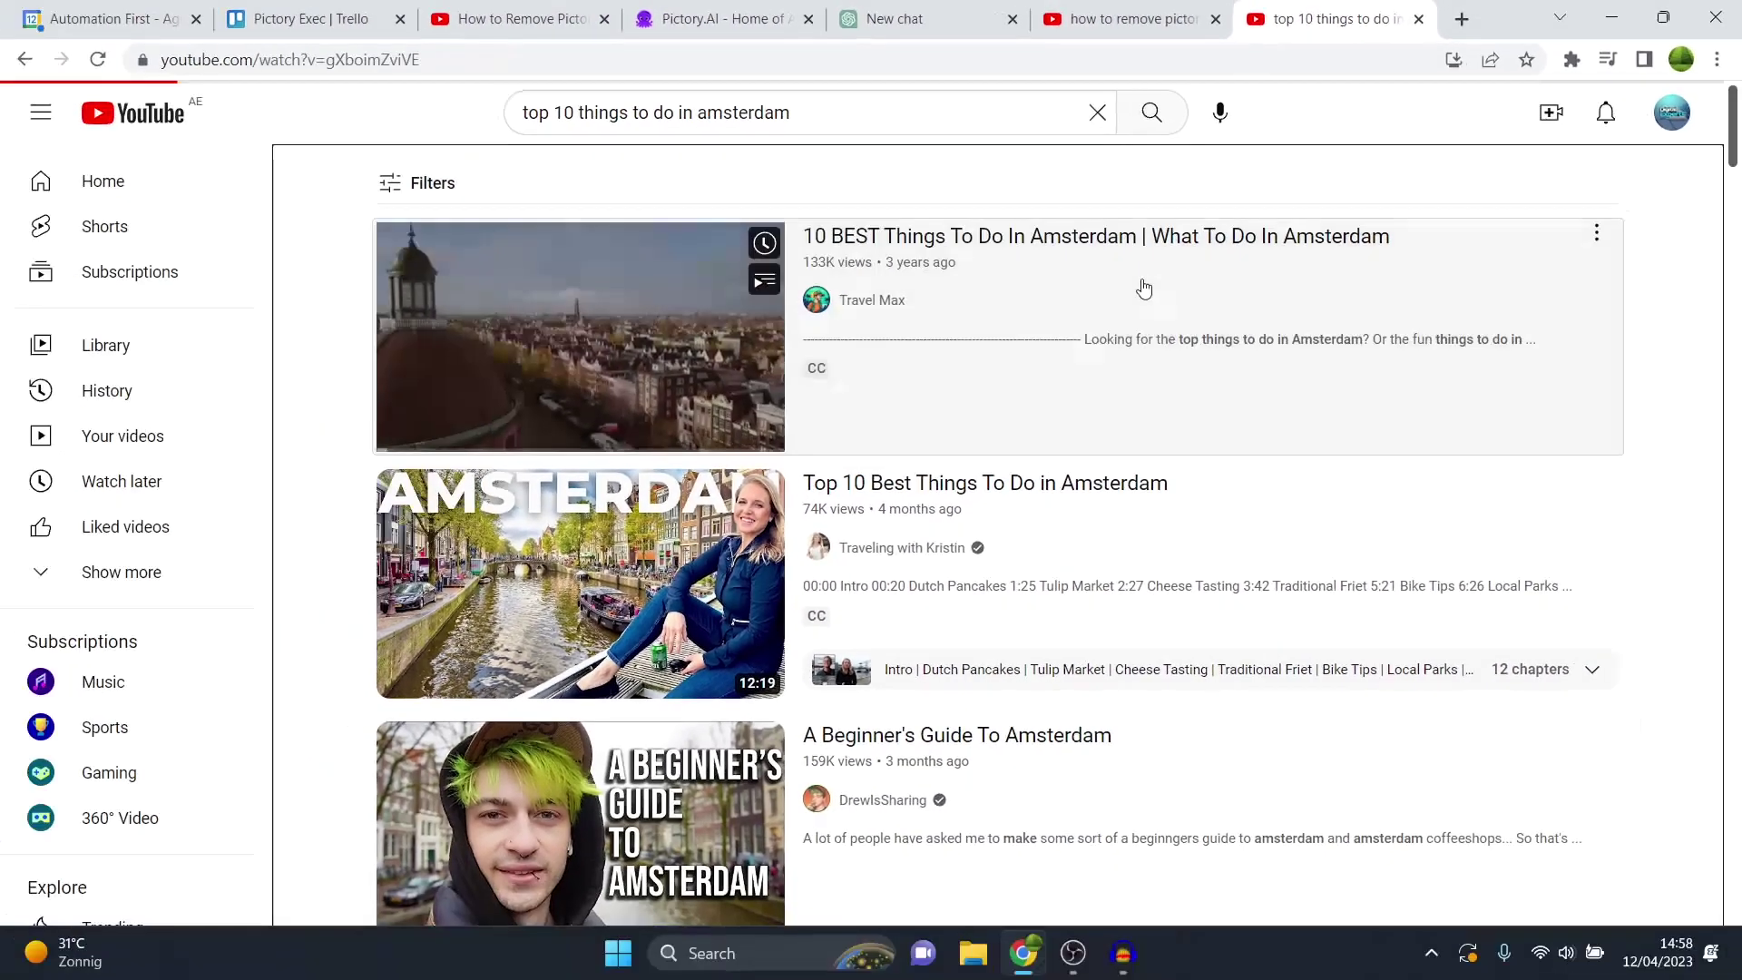
Step: Play "10 BEST Things To Do In Amsterdam | What To Do In Amsterdam" muted and pause it in the Dam Square chapter
left_click(1069, 399)
left_click(229, 749)
left_click(436, 545)
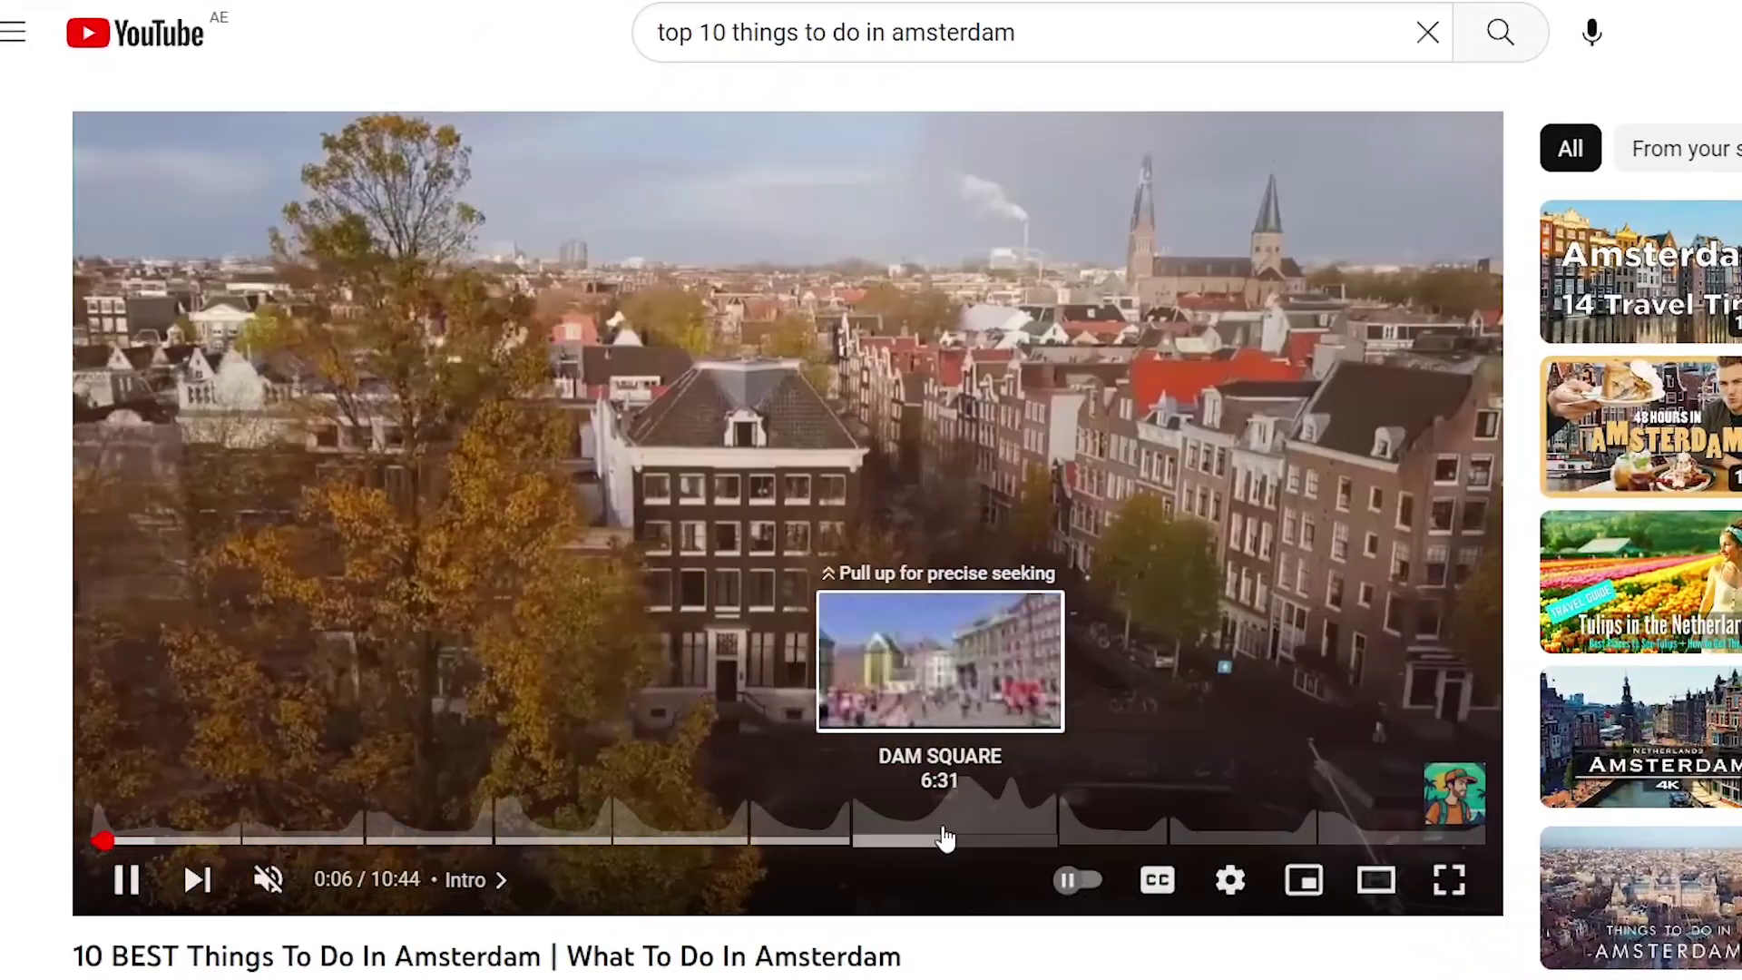
left_click(951, 840)
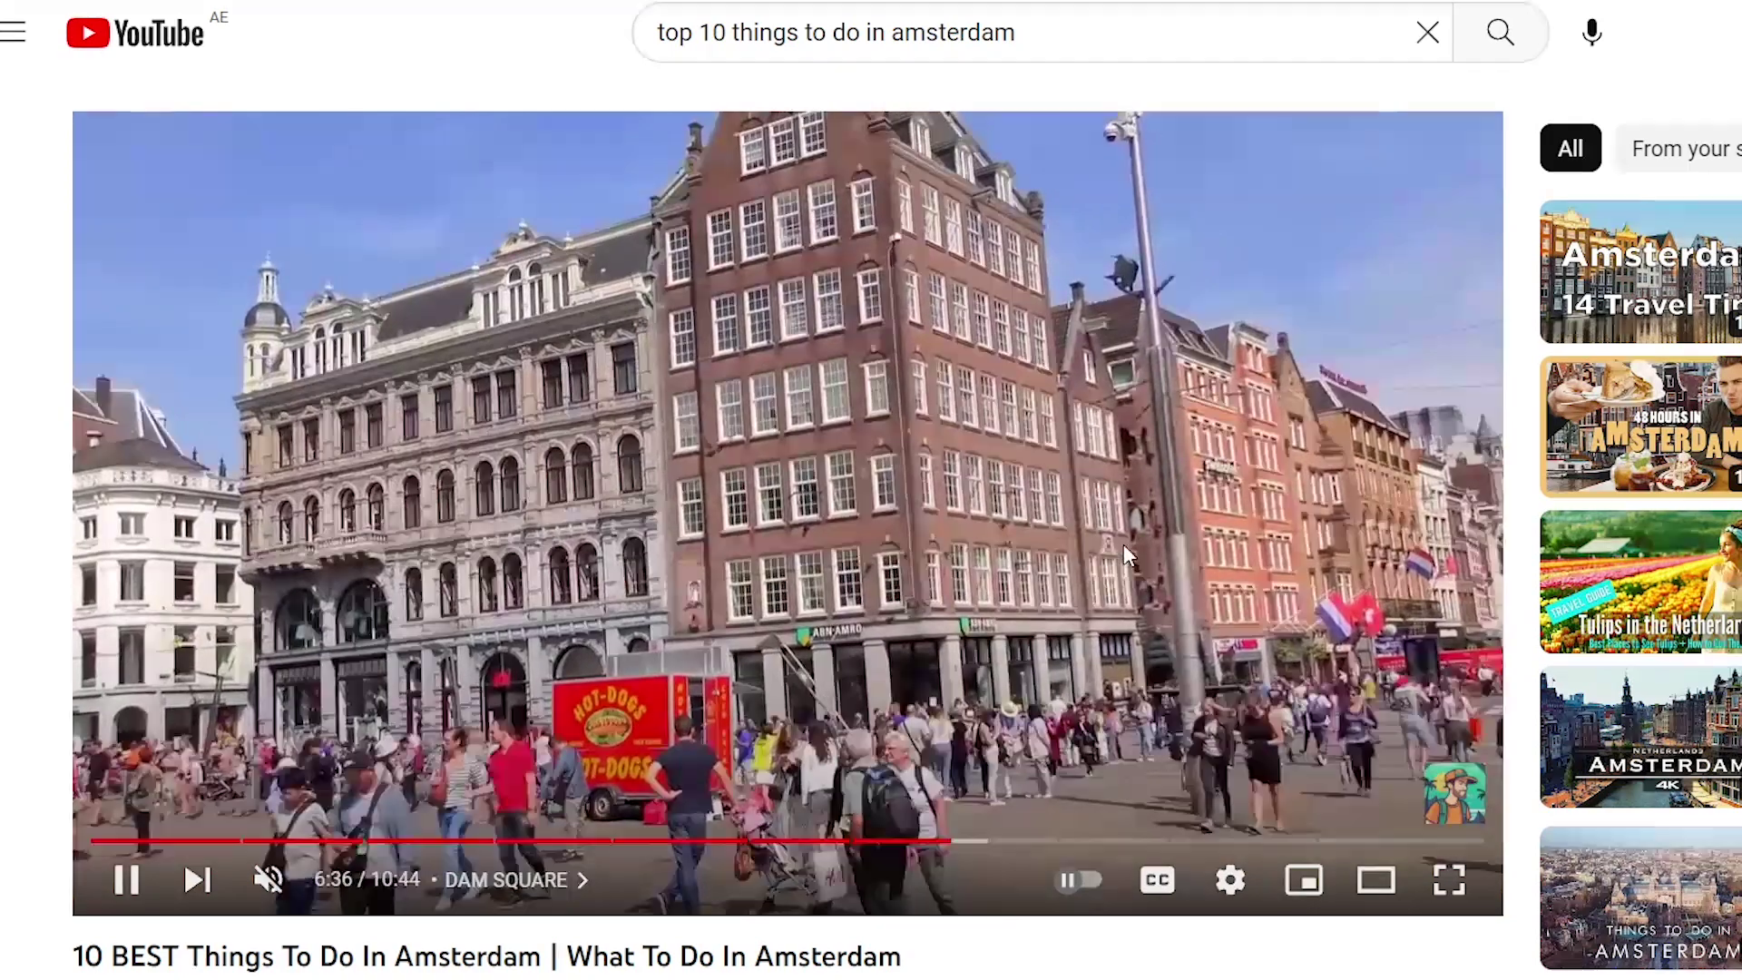
left_click(1124, 542)
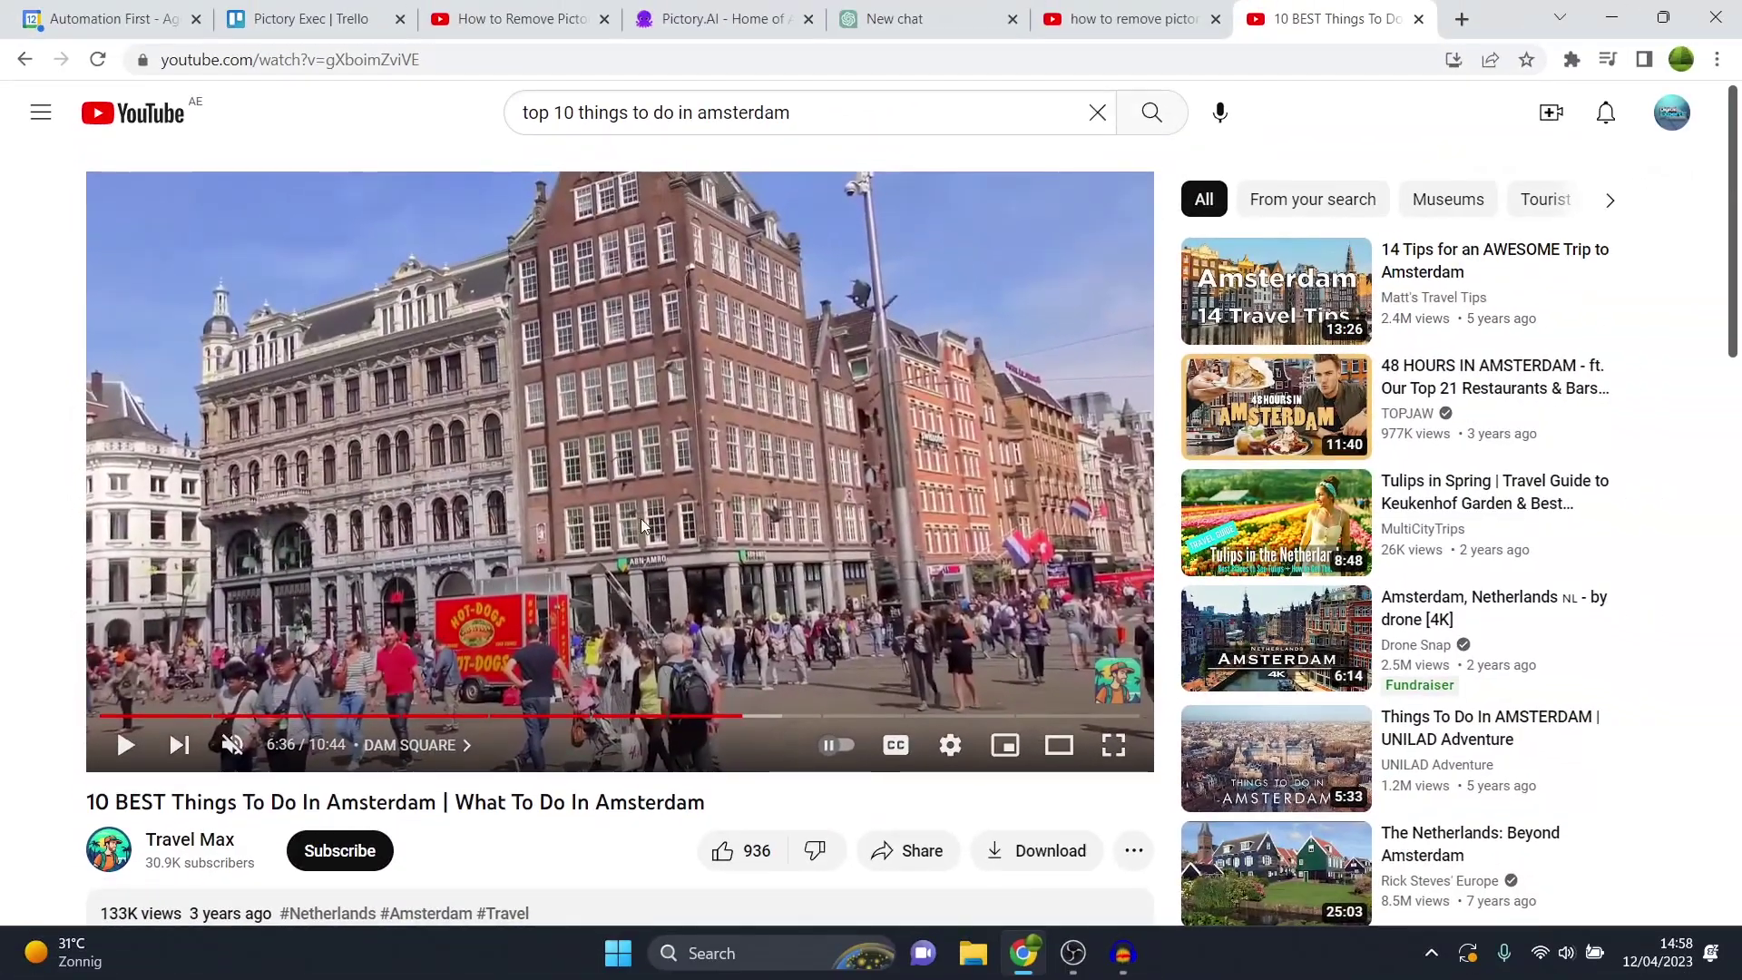
Step: View the Pictory home page with its video creation options and the empty ChatGPT chat
left_click(721, 25)
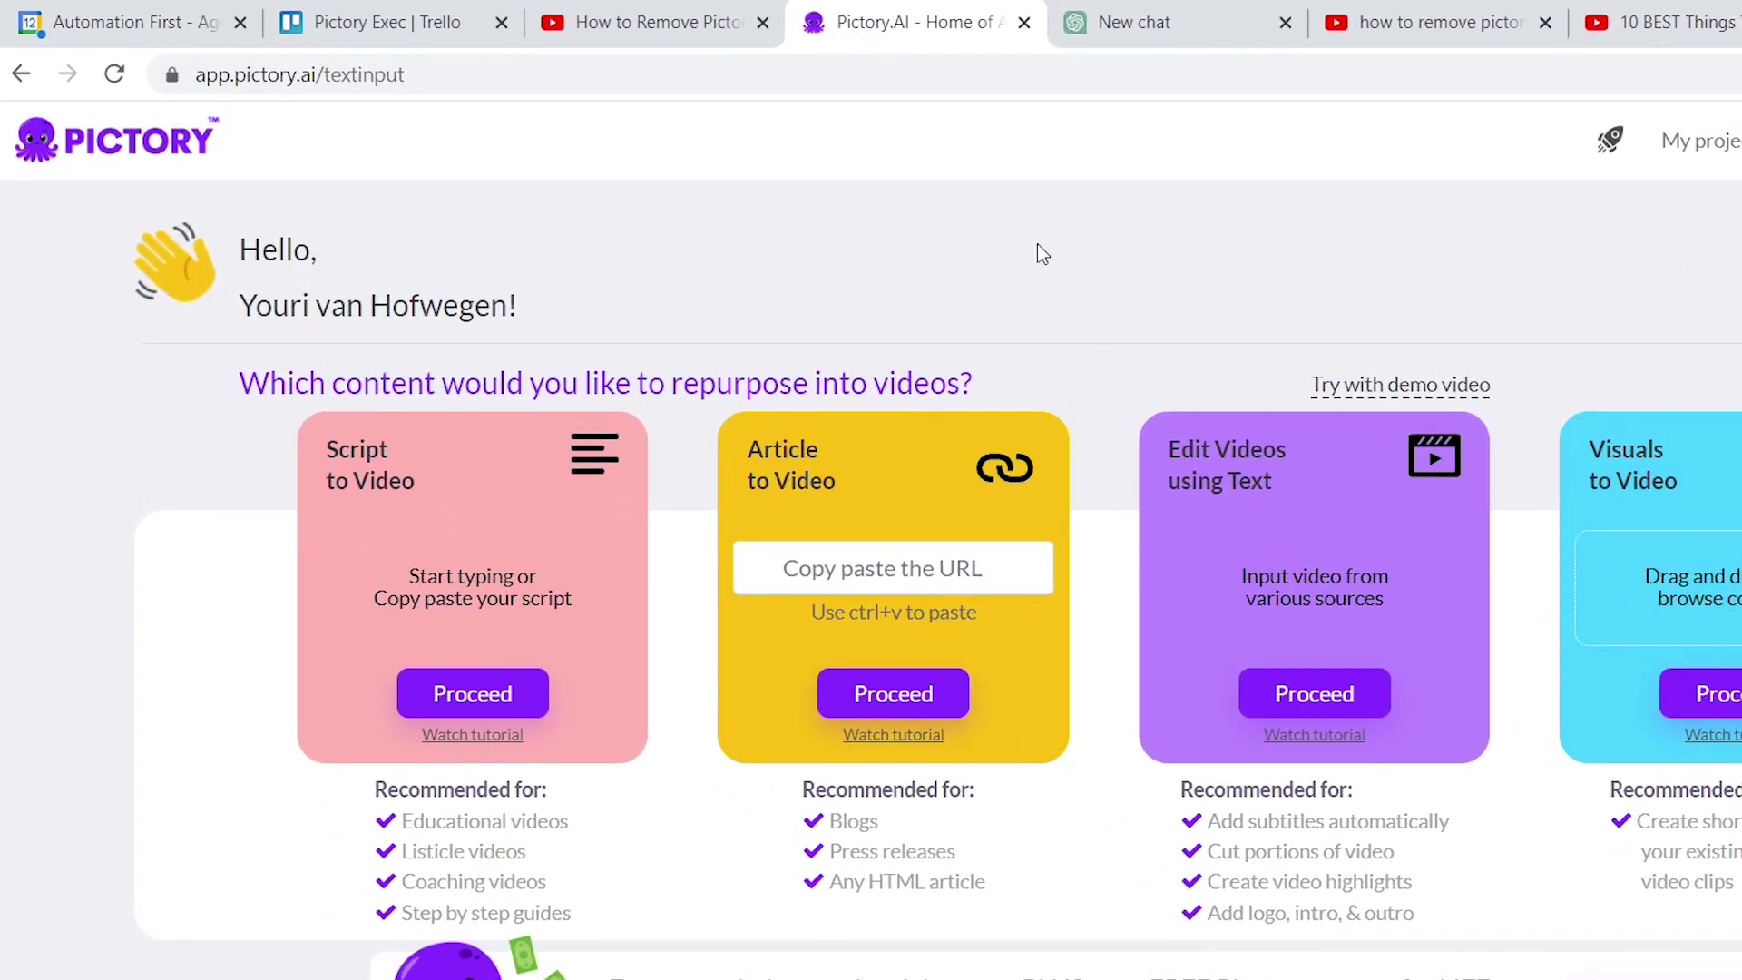
left_click(1177, 11)
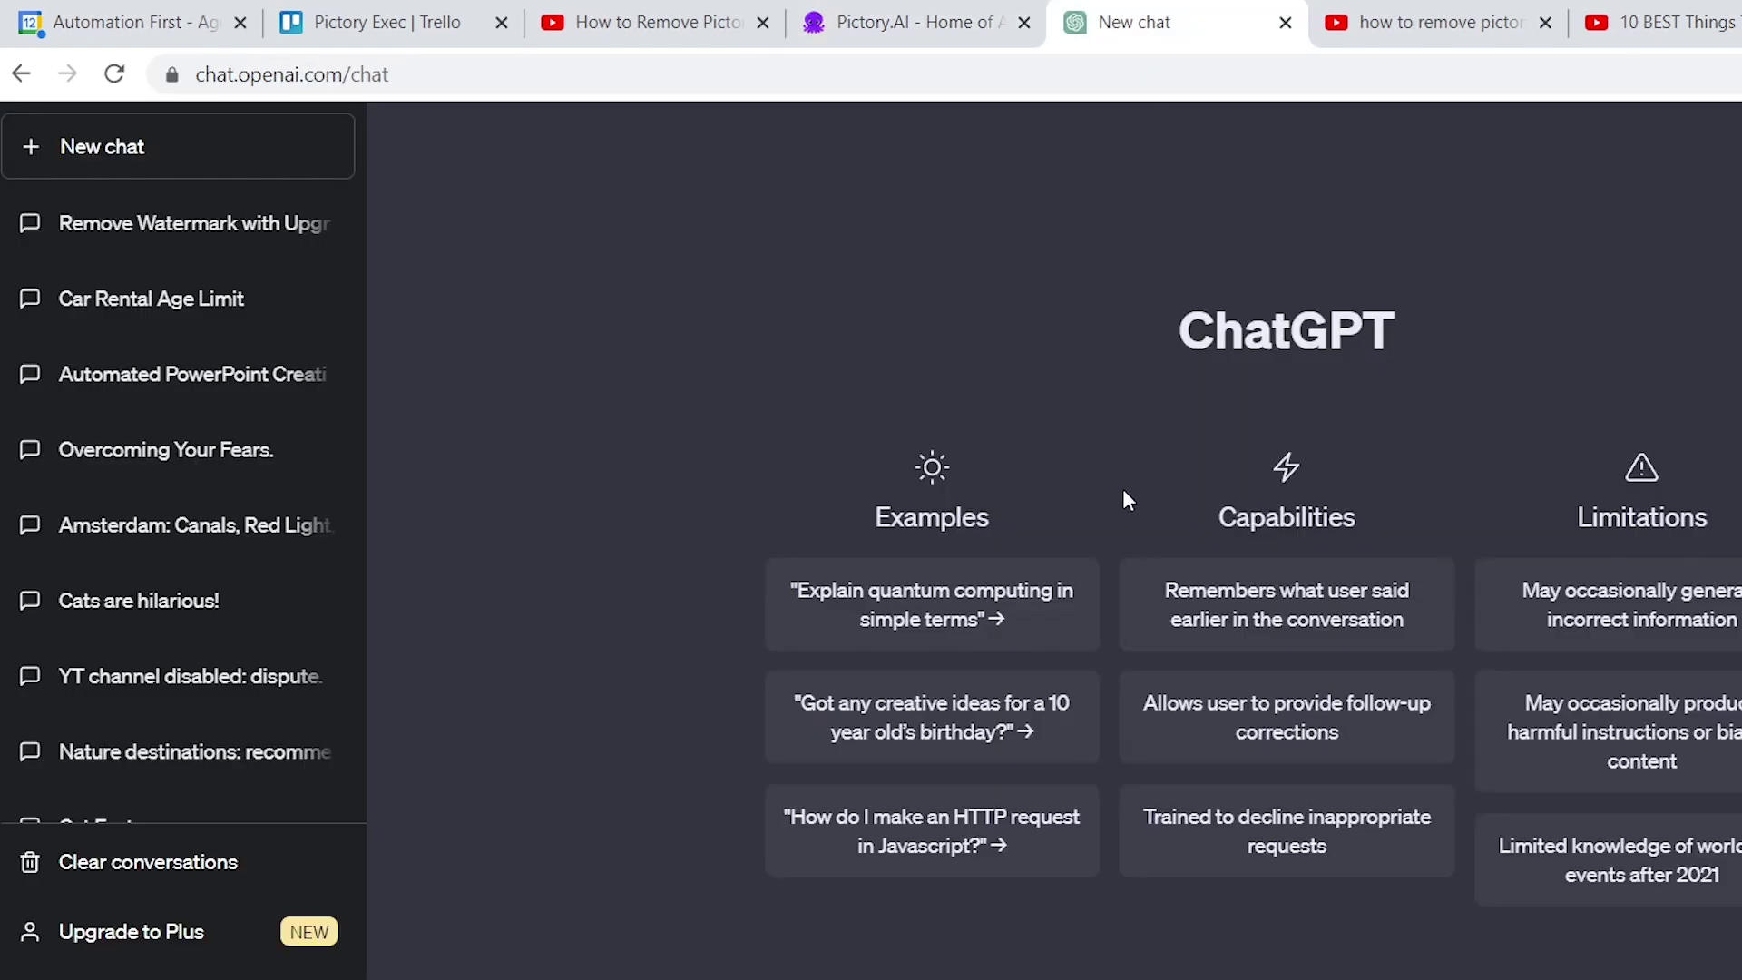
left_click(853, 22)
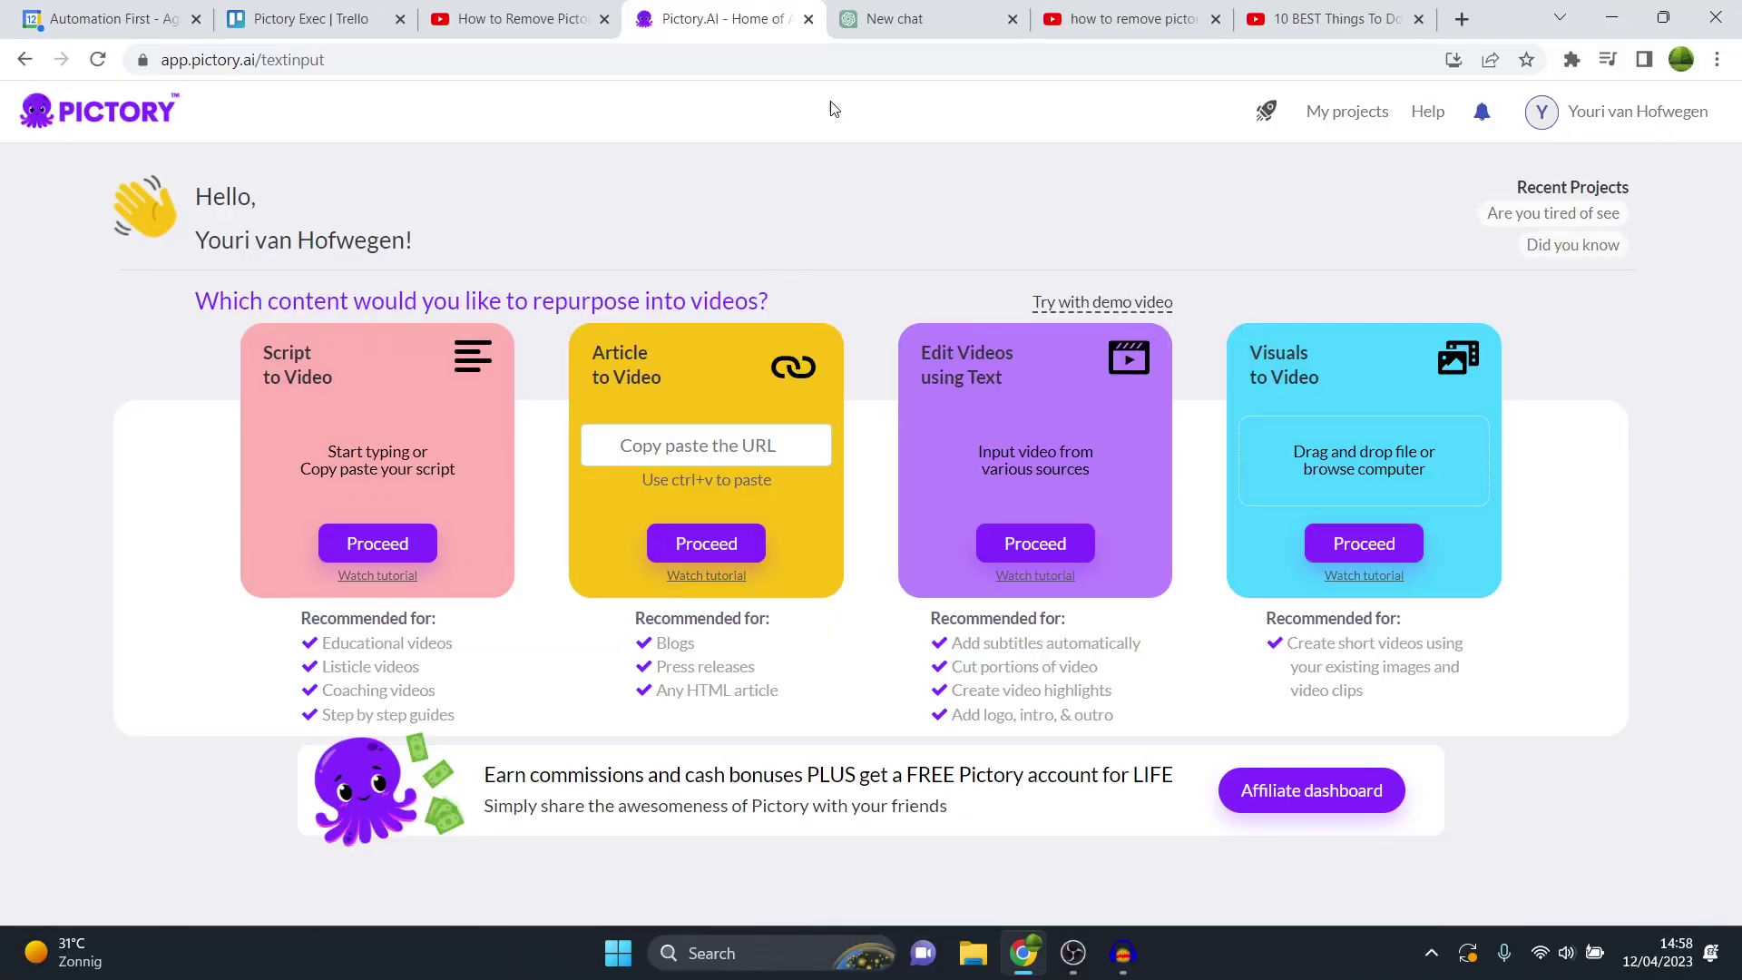
Step: Switch to ChatGPT and send the prompt "write me a video script about things to do in amsterdam"
left_click(1174, 23)
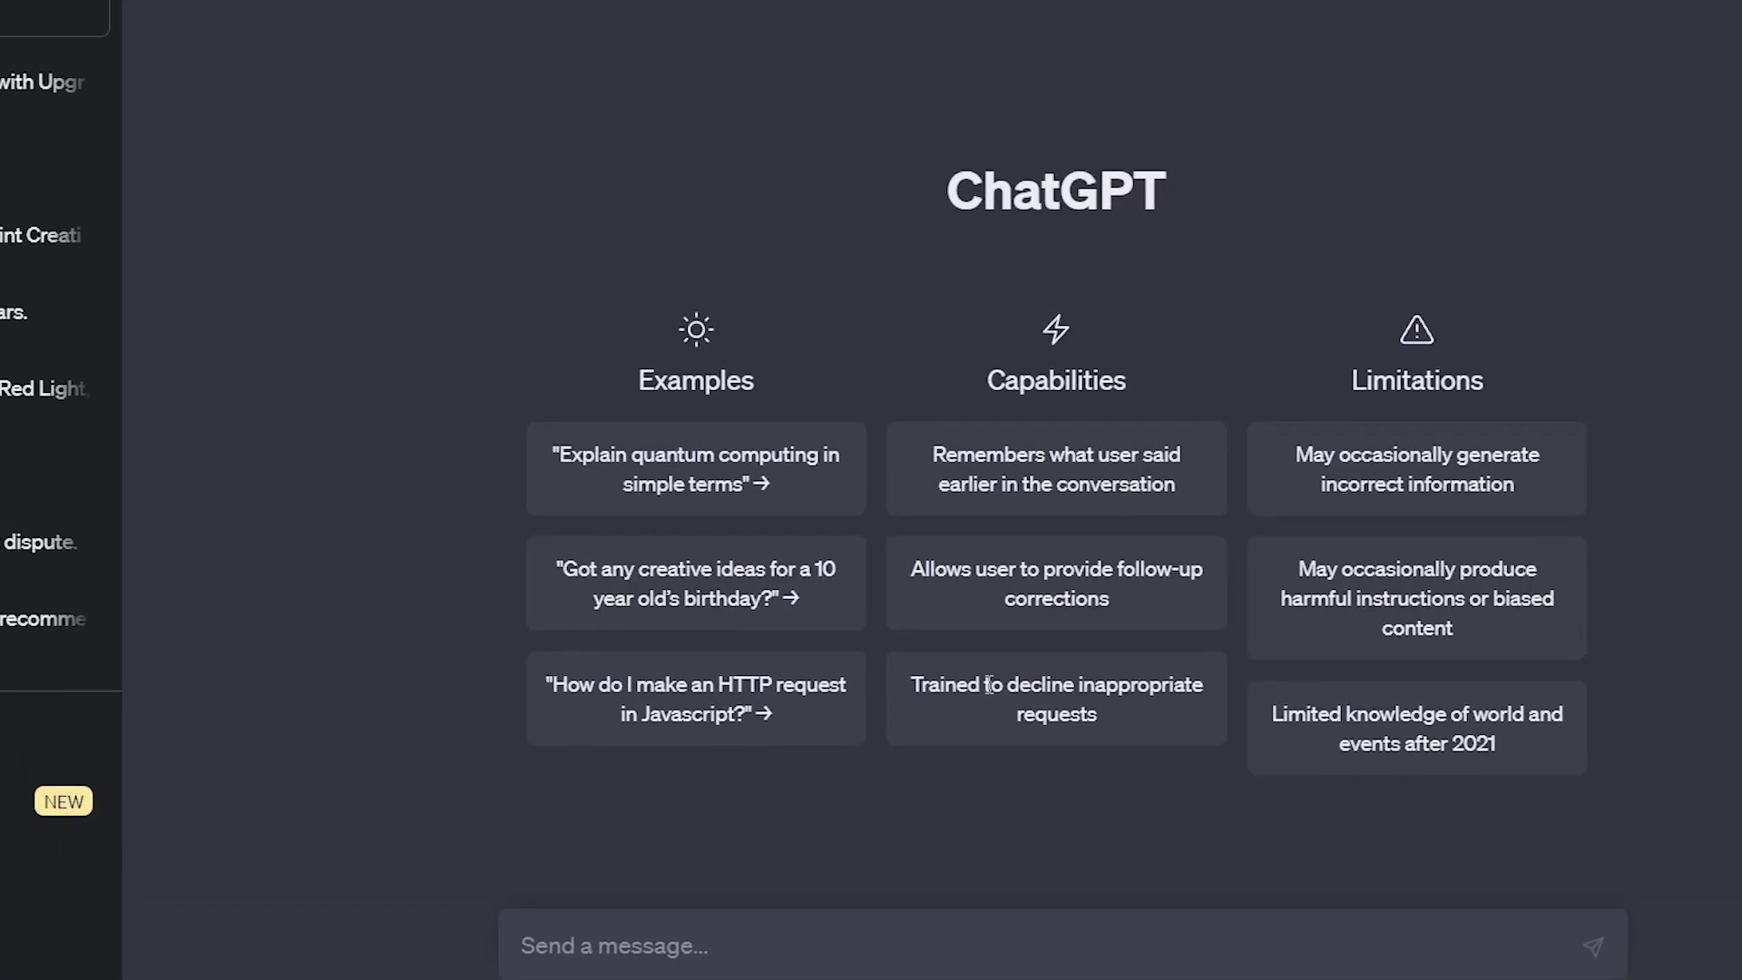
type("write me a video")
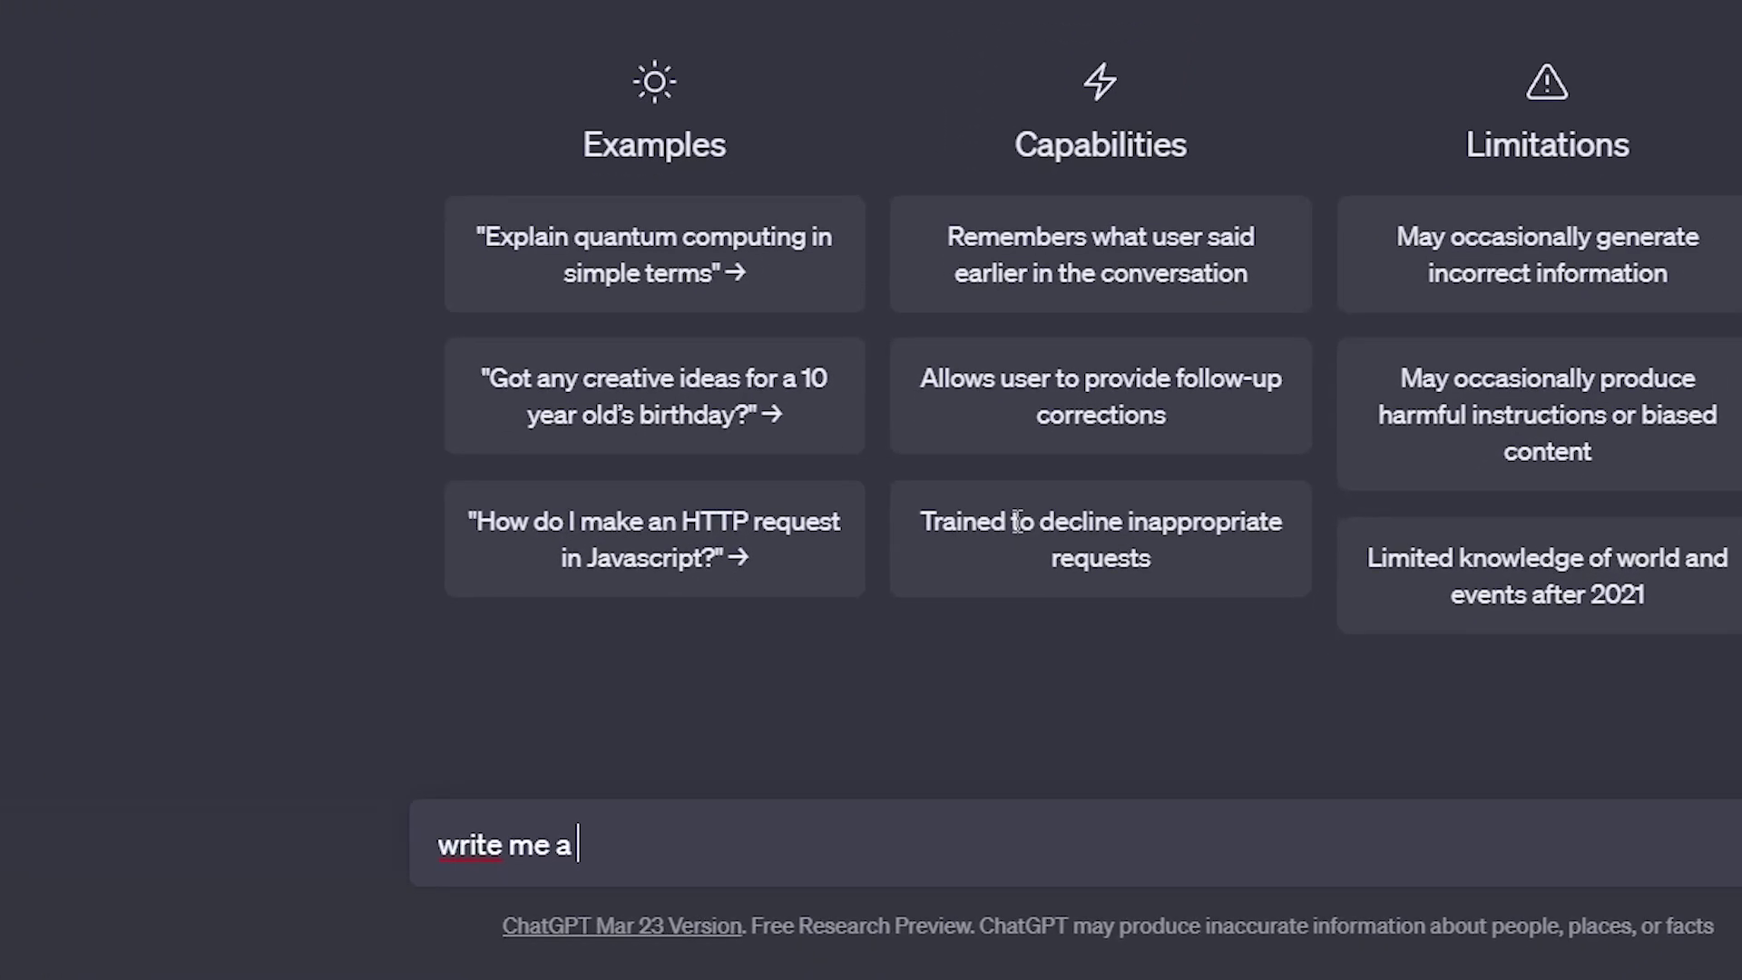
type(" script about things to do in amsterd")
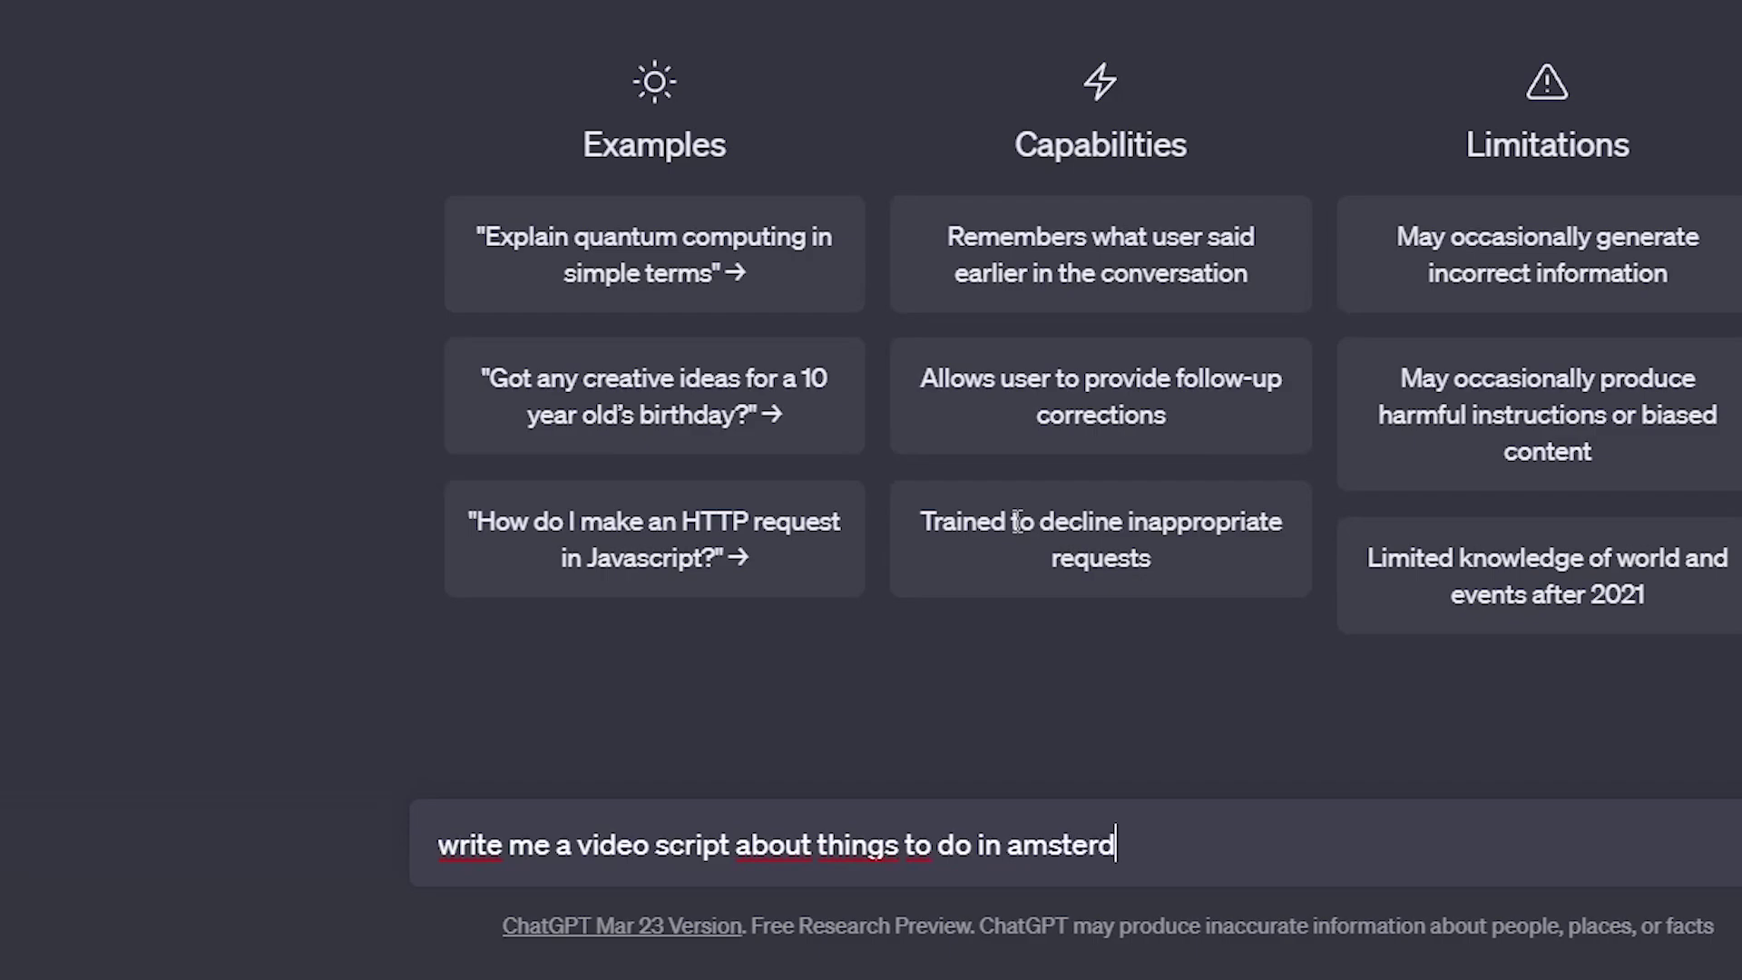
type("am")
key("Return")
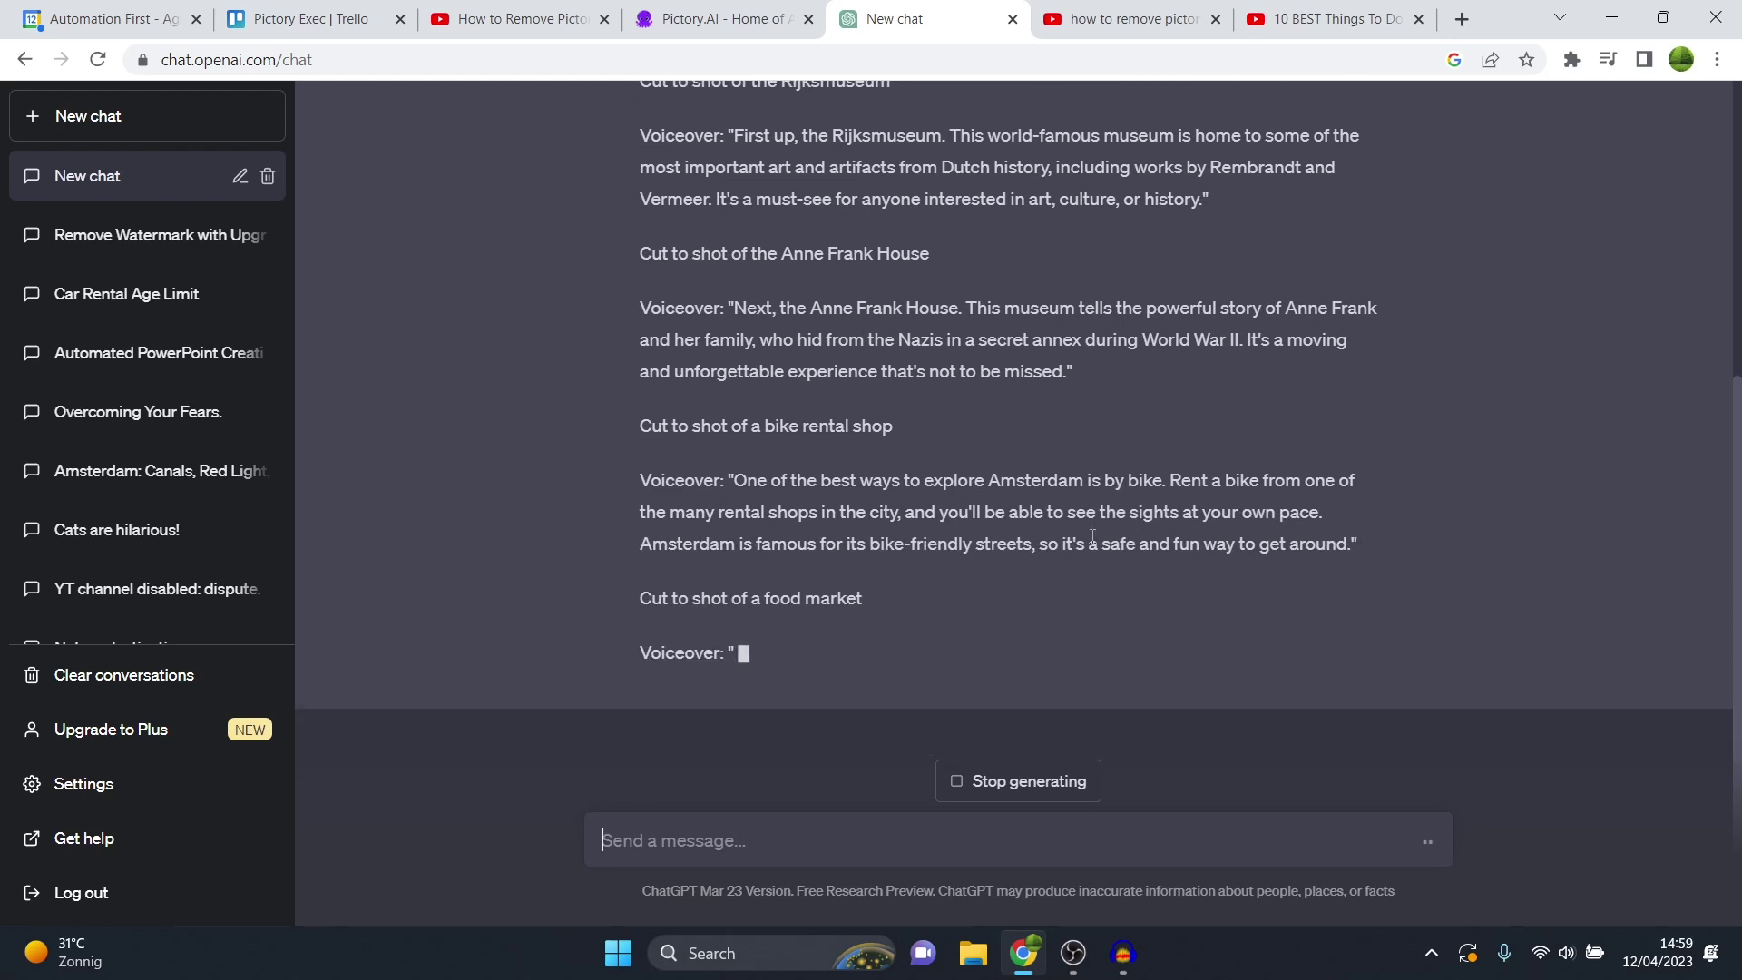
Step: Copy the generated Amsterdam script from "Opening shot of Amsterdam's canals" to its closing voiceover
scroll(1092, 535, "up", 5)
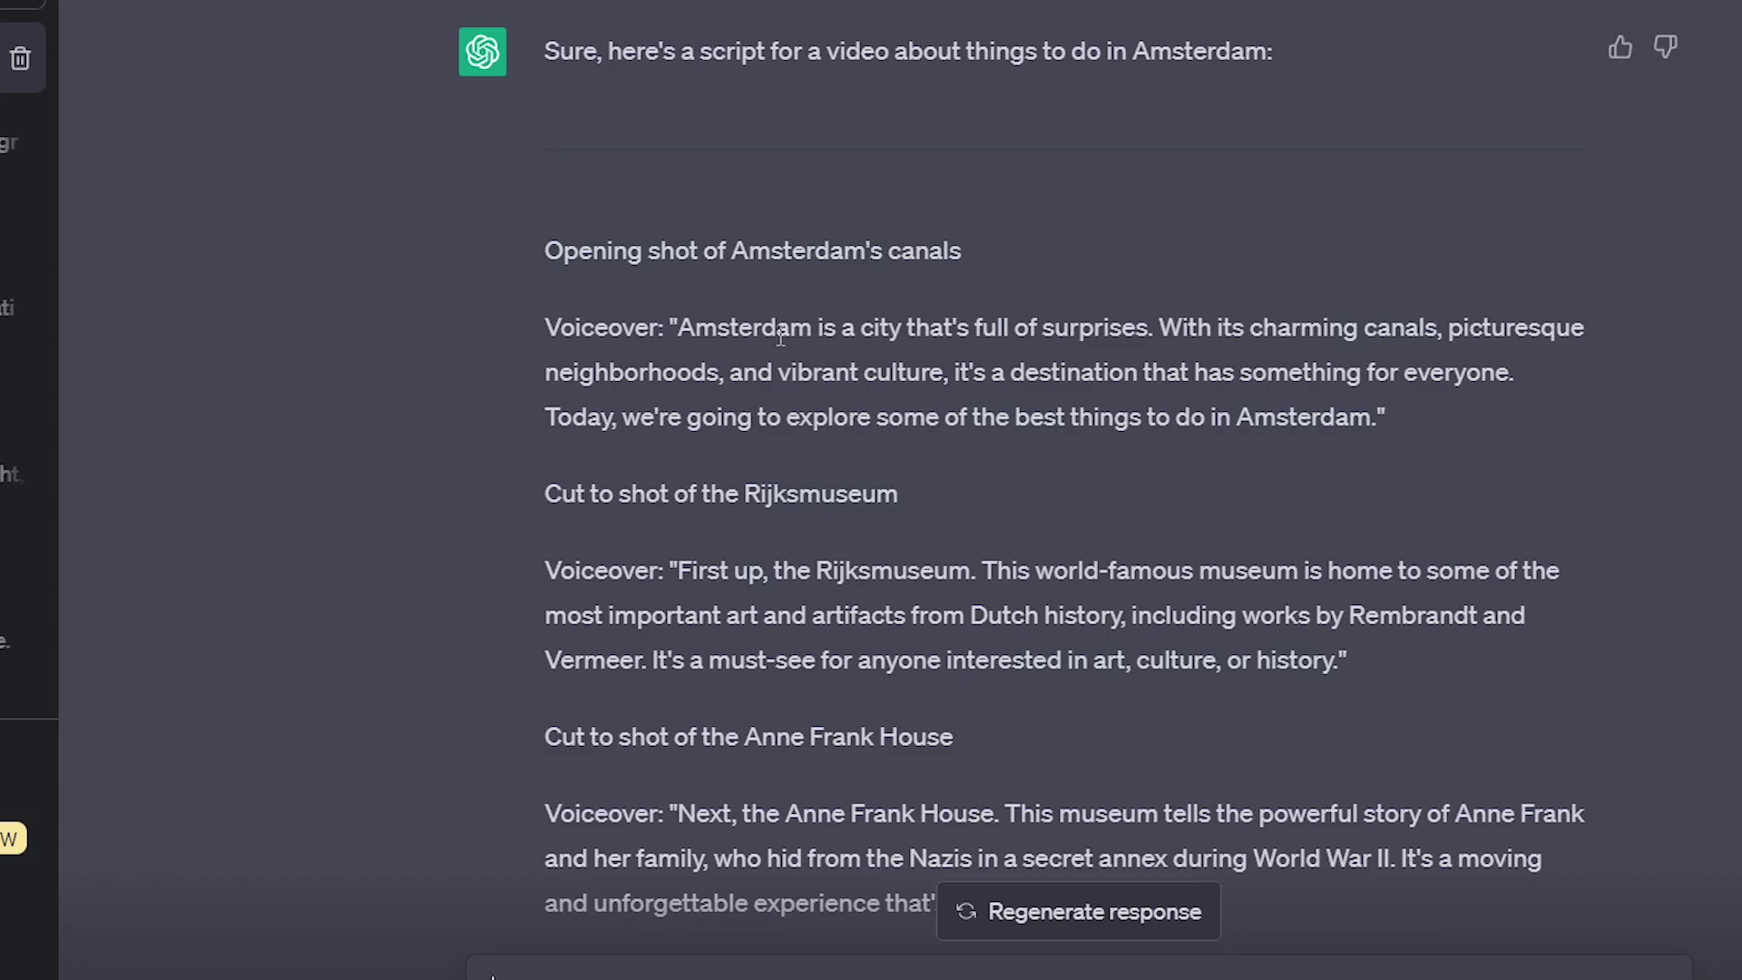
scroll(767, 507, "down", 2)
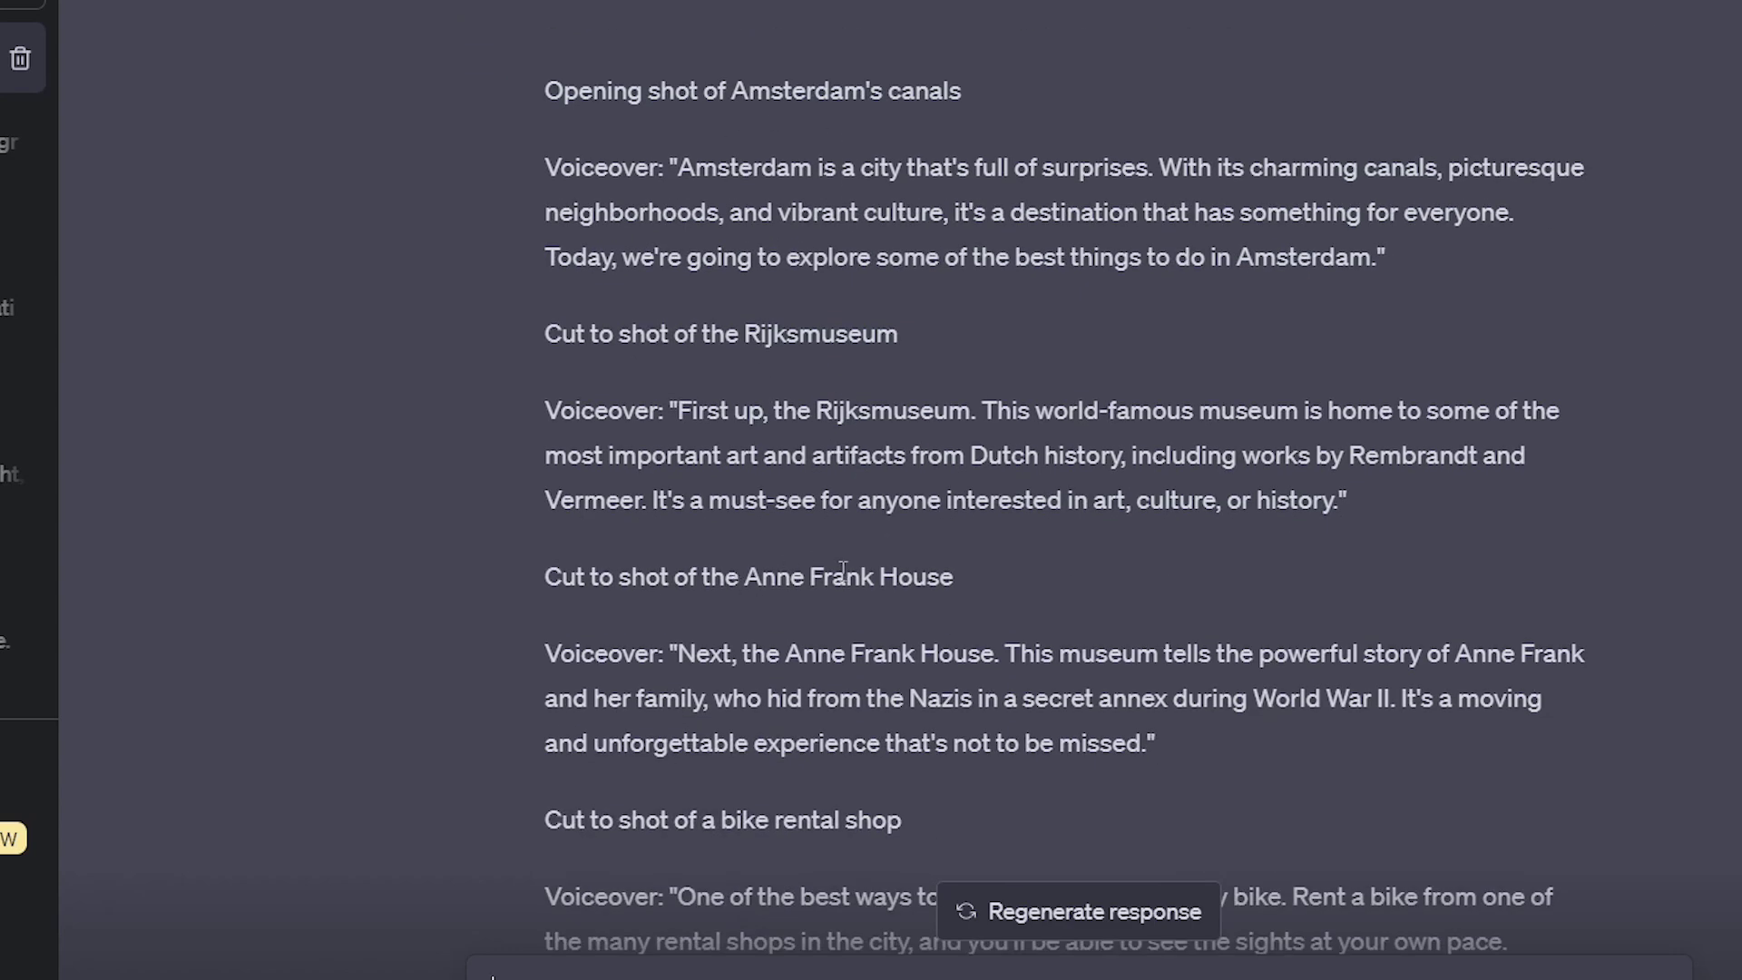
scroll(807, 573, "down", 4)
scroll(905, 490, "down", 10)
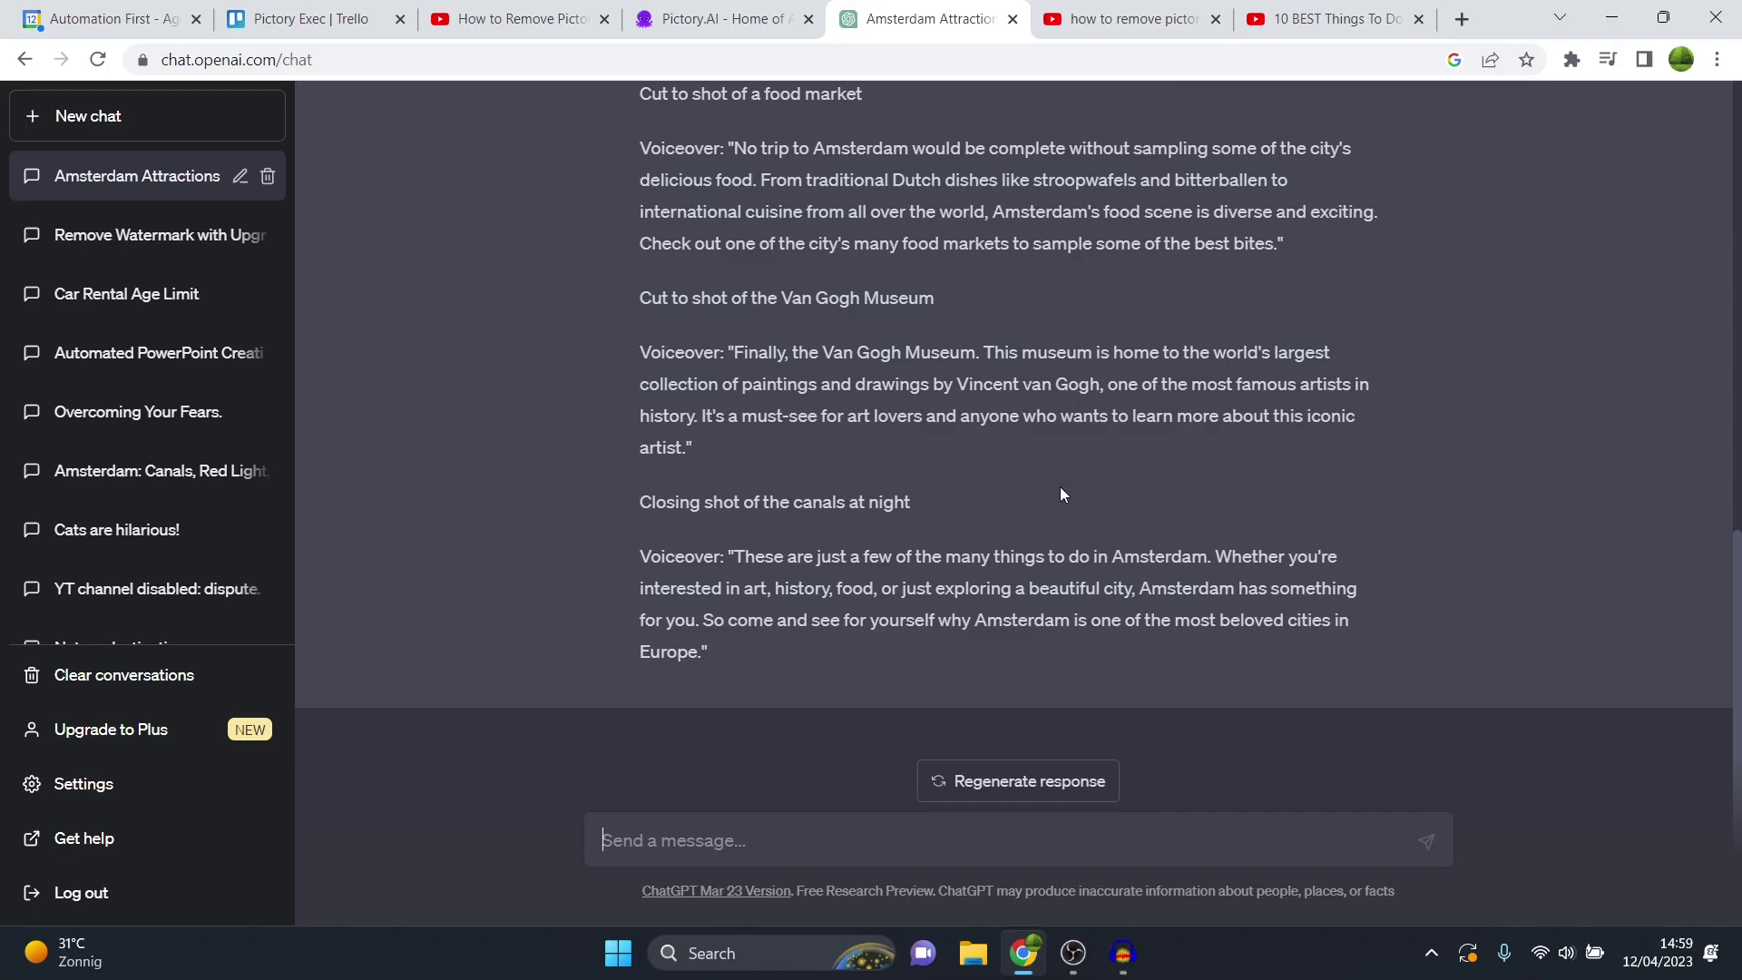
scroll(1133, 509, "up", 10)
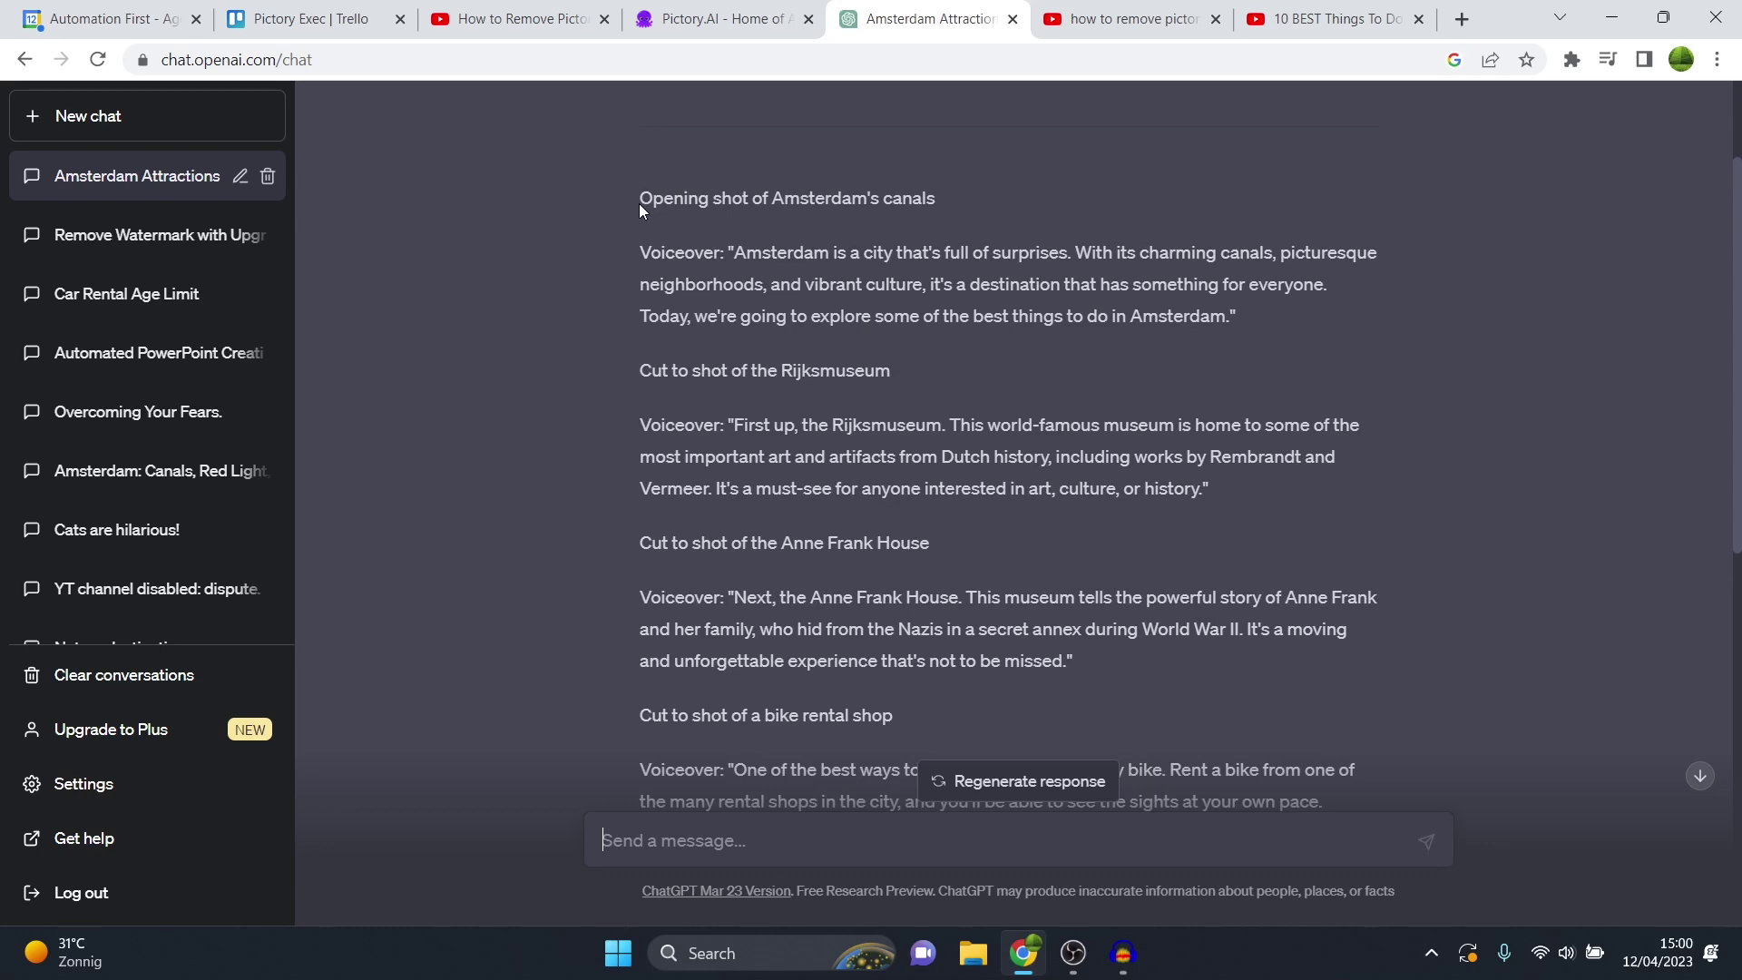
left_click_drag(647, 200, 1314, 640)
right_click(1297, 623)
left_click(1256, 641)
Step: Create a blank Google Docs document in a new browser tab and paste the copied script into it
left_click(1460, 16)
type("docs")
key("Return")
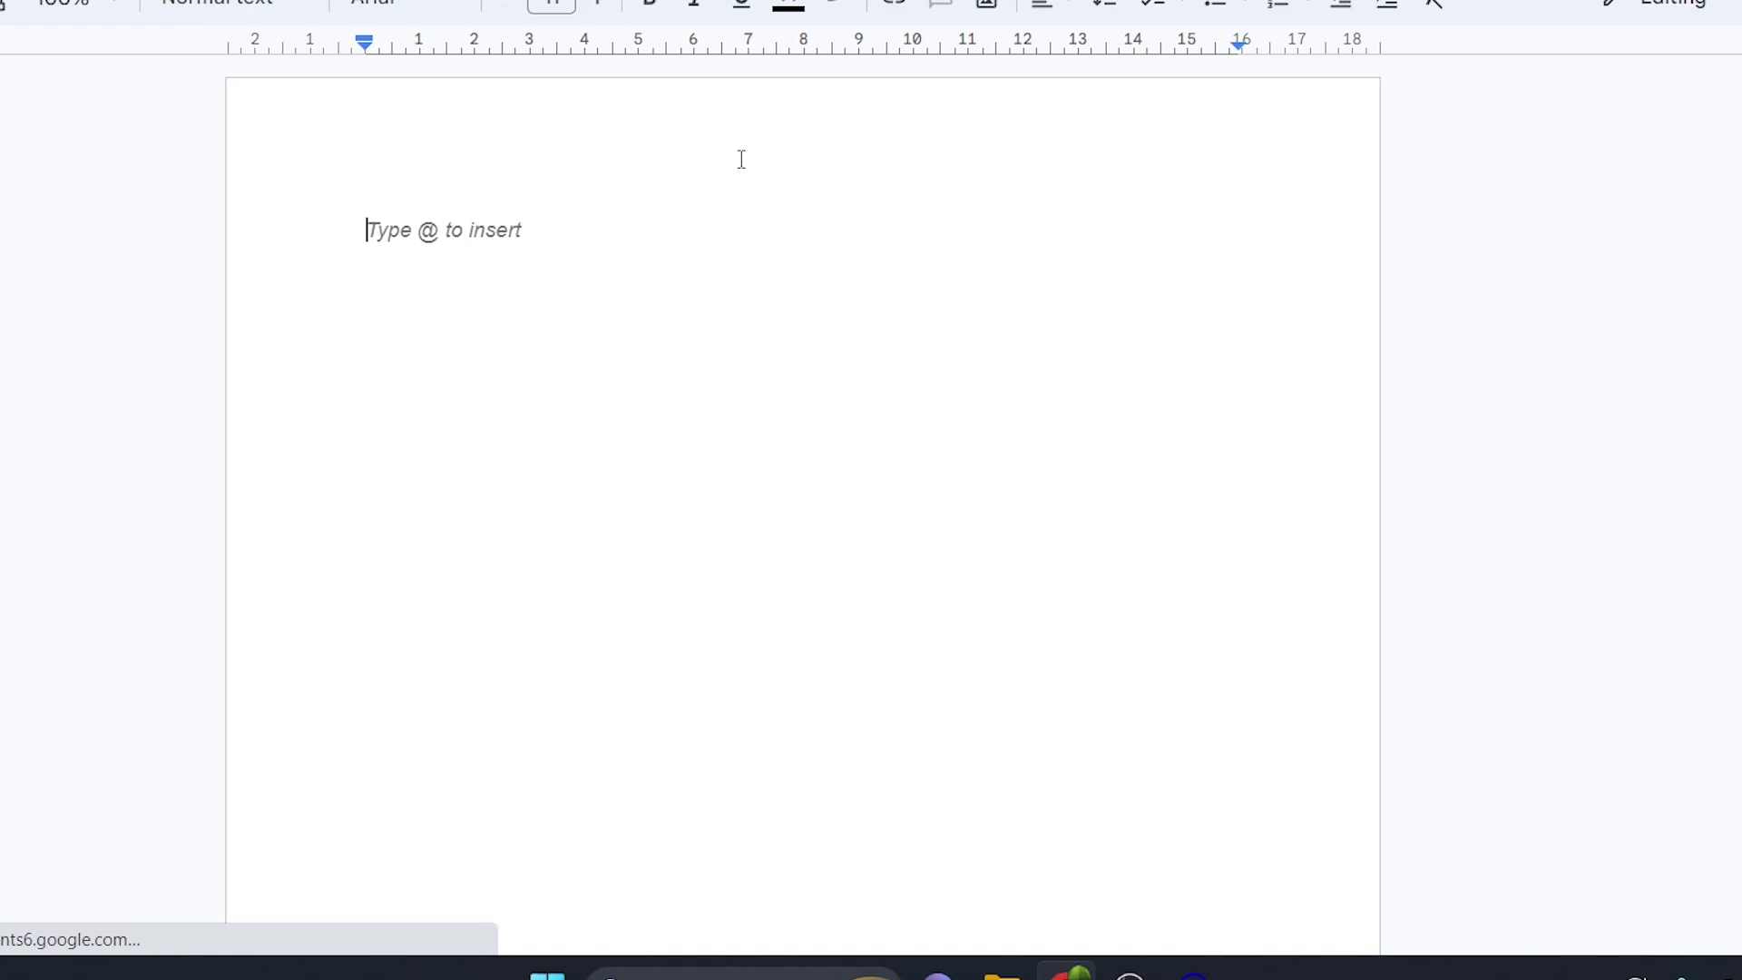
key("ctrl+v")
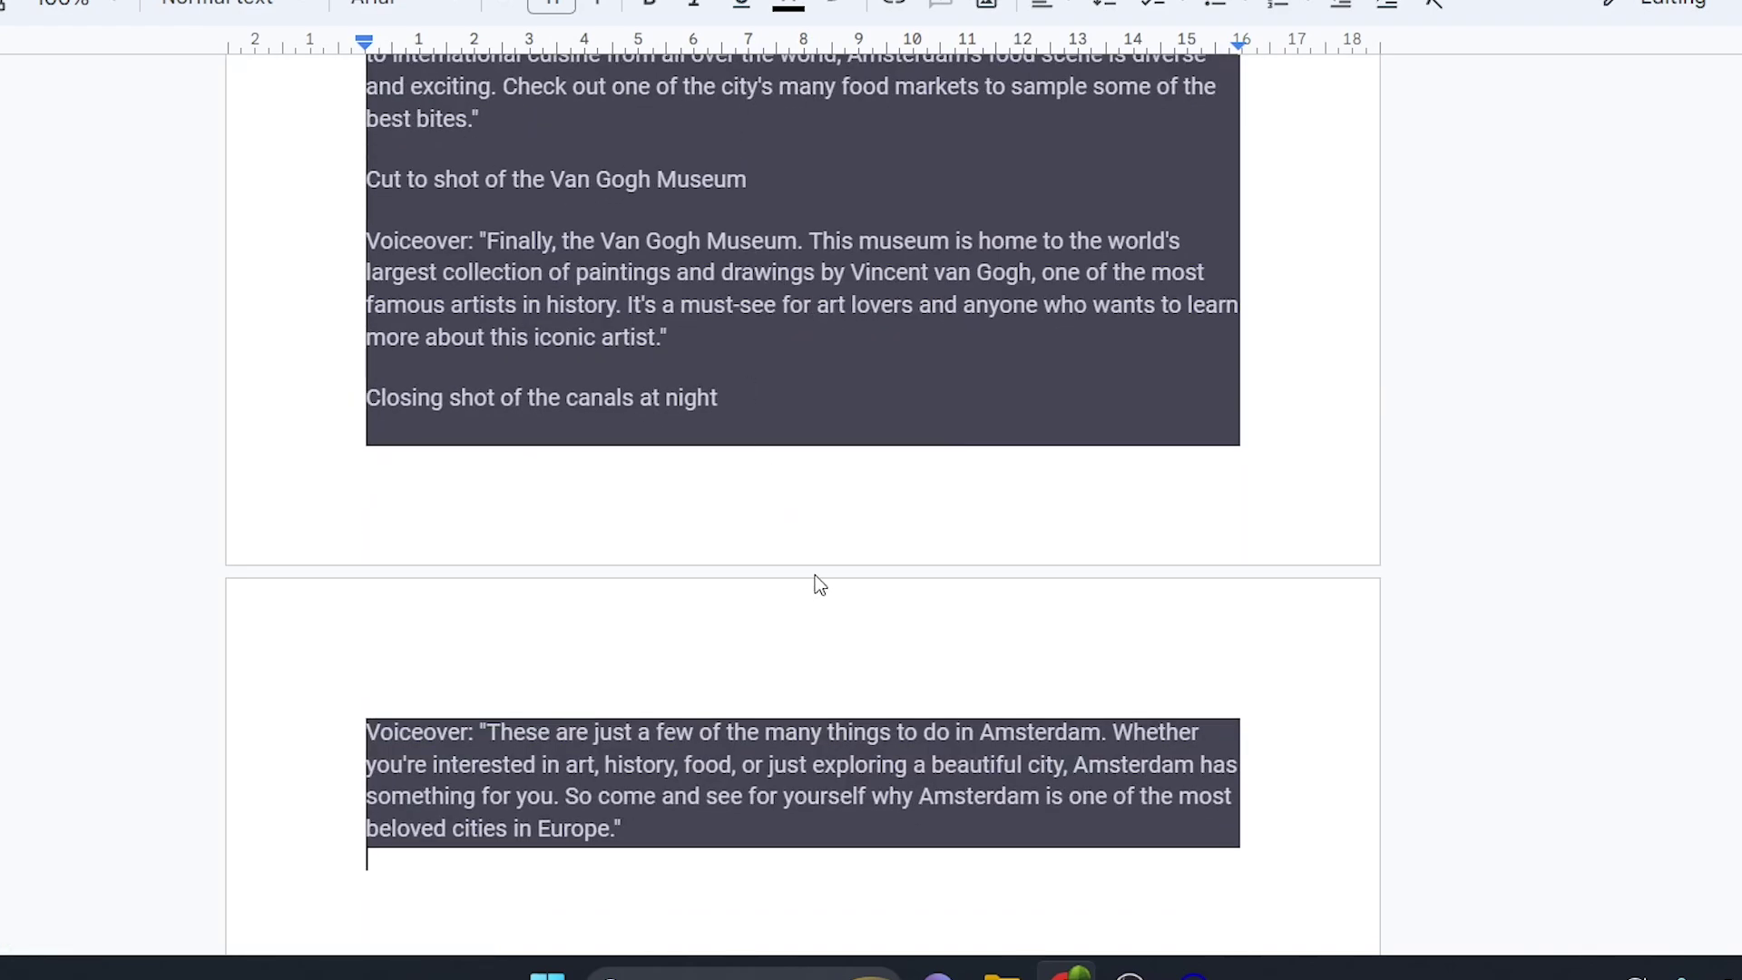
scroll(819, 583, "up", 15)
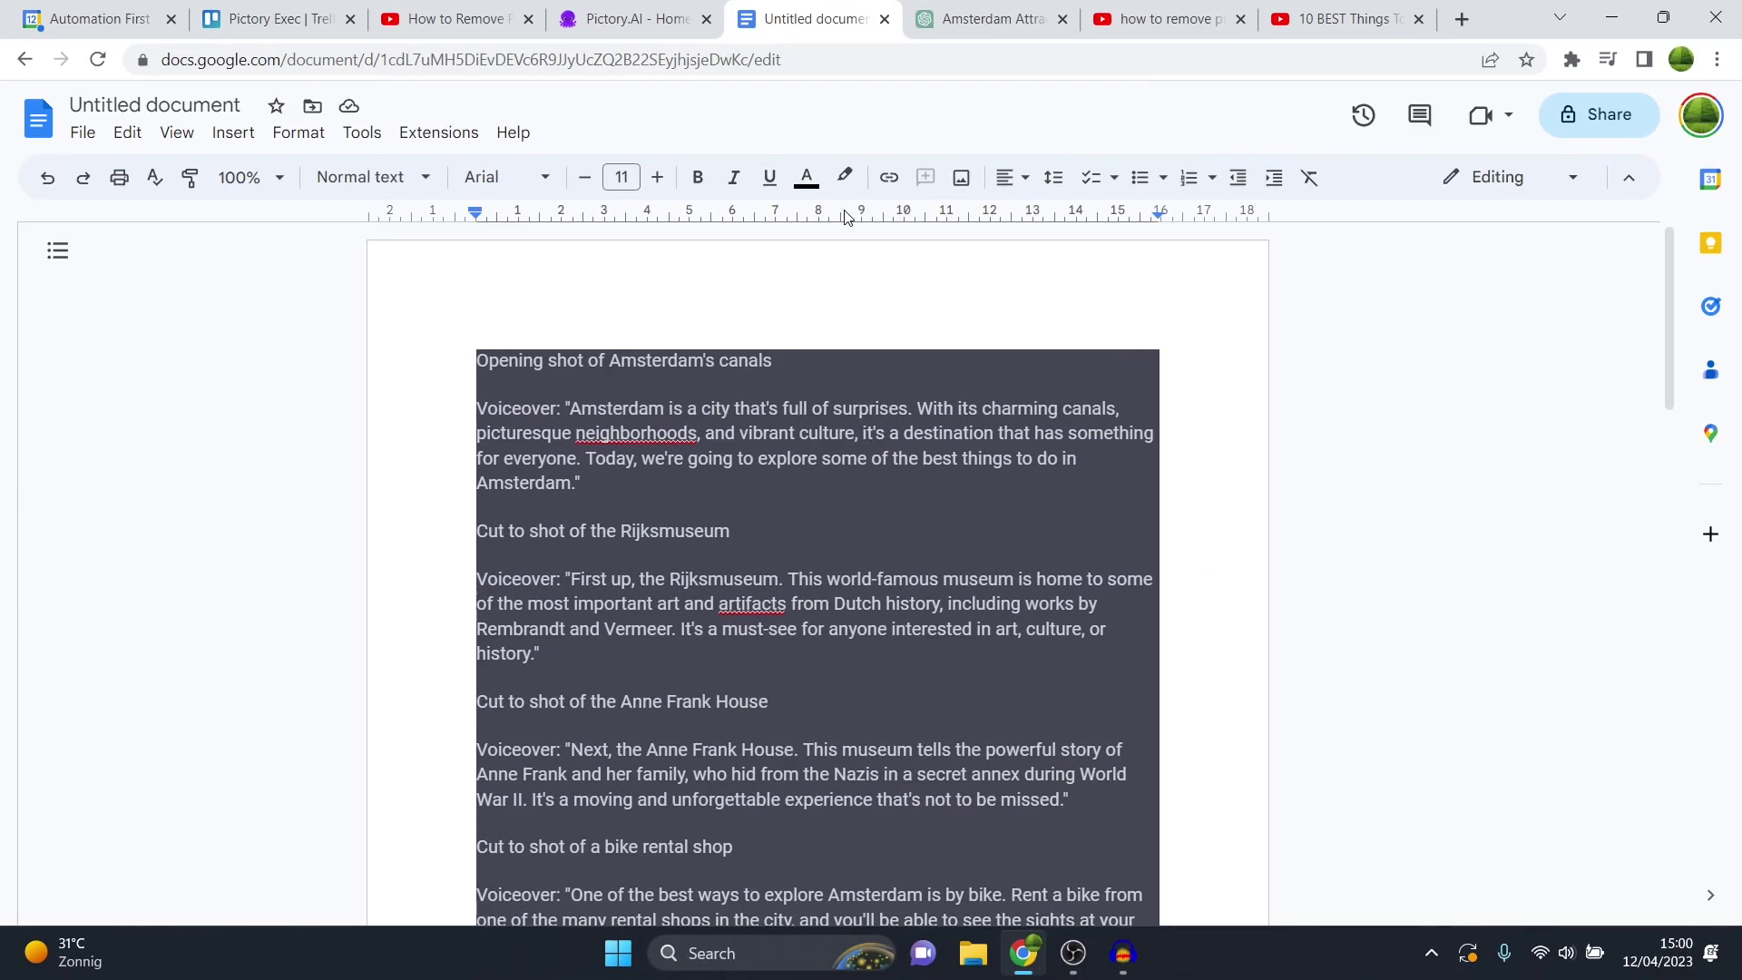
Step: In ChatGPT, request a video script about the Amsterdam canals, including how this was built, what you can do here as a tourist and nearby restaurants
left_click(944, 34)
scroll(922, 488, "up", 10)
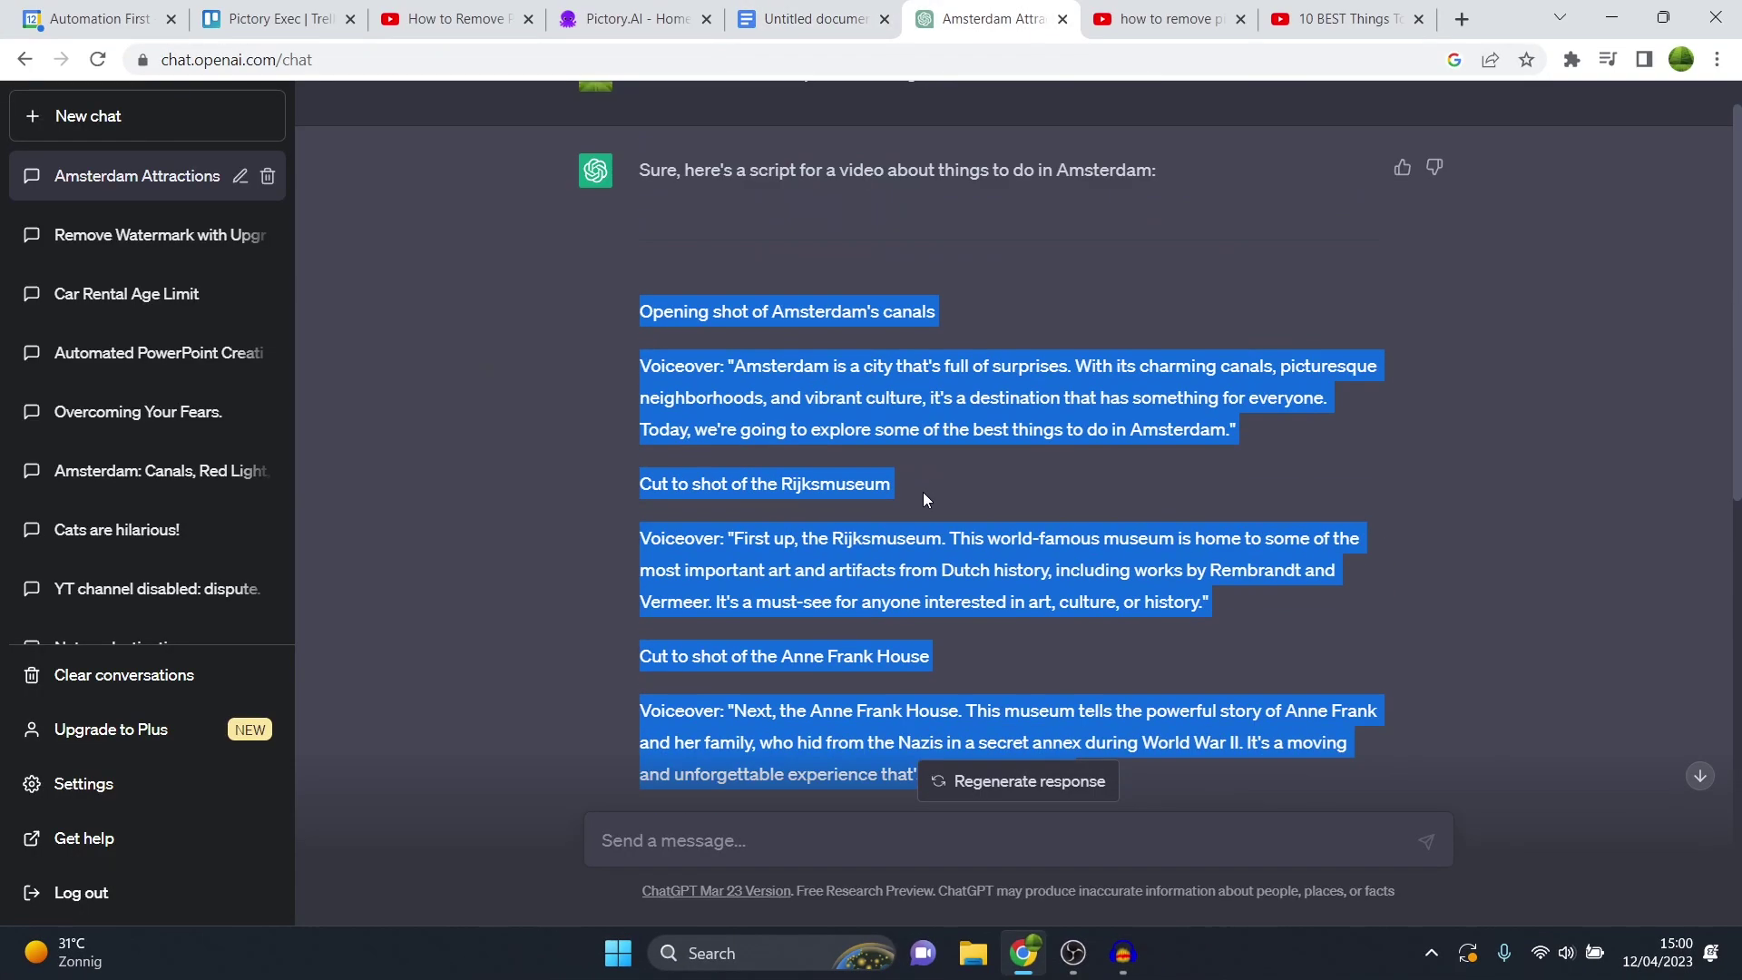
left_click(899, 402)
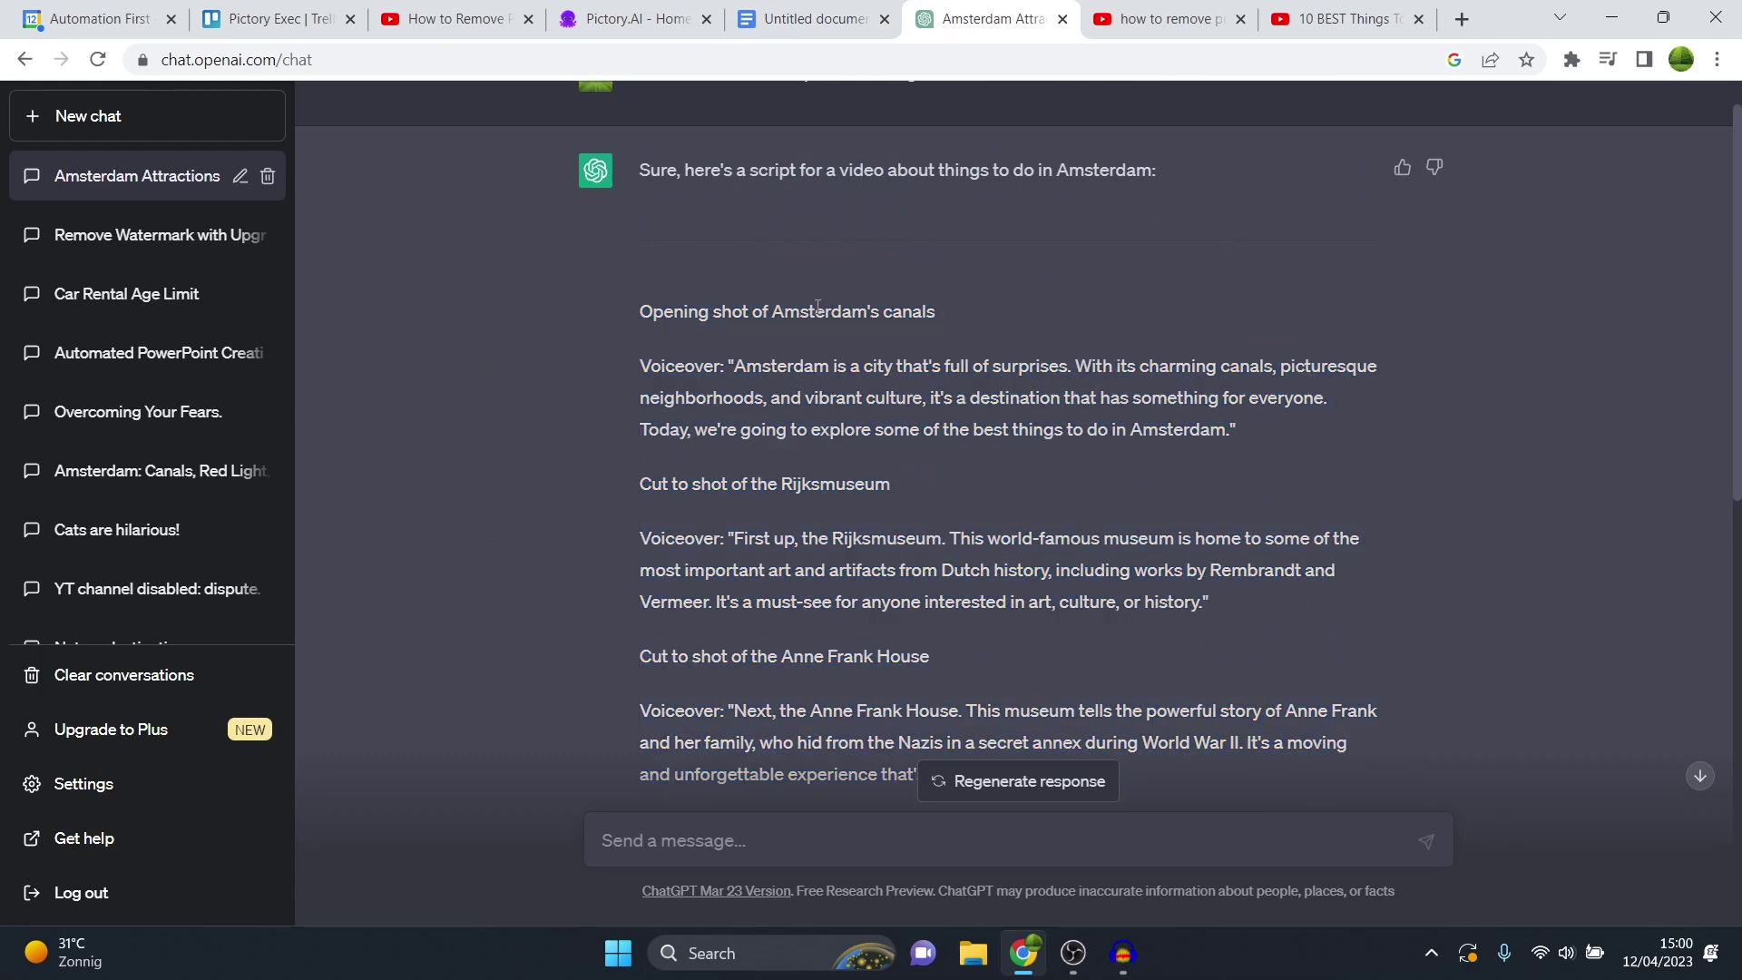
left_click(776, 839)
type("write me")
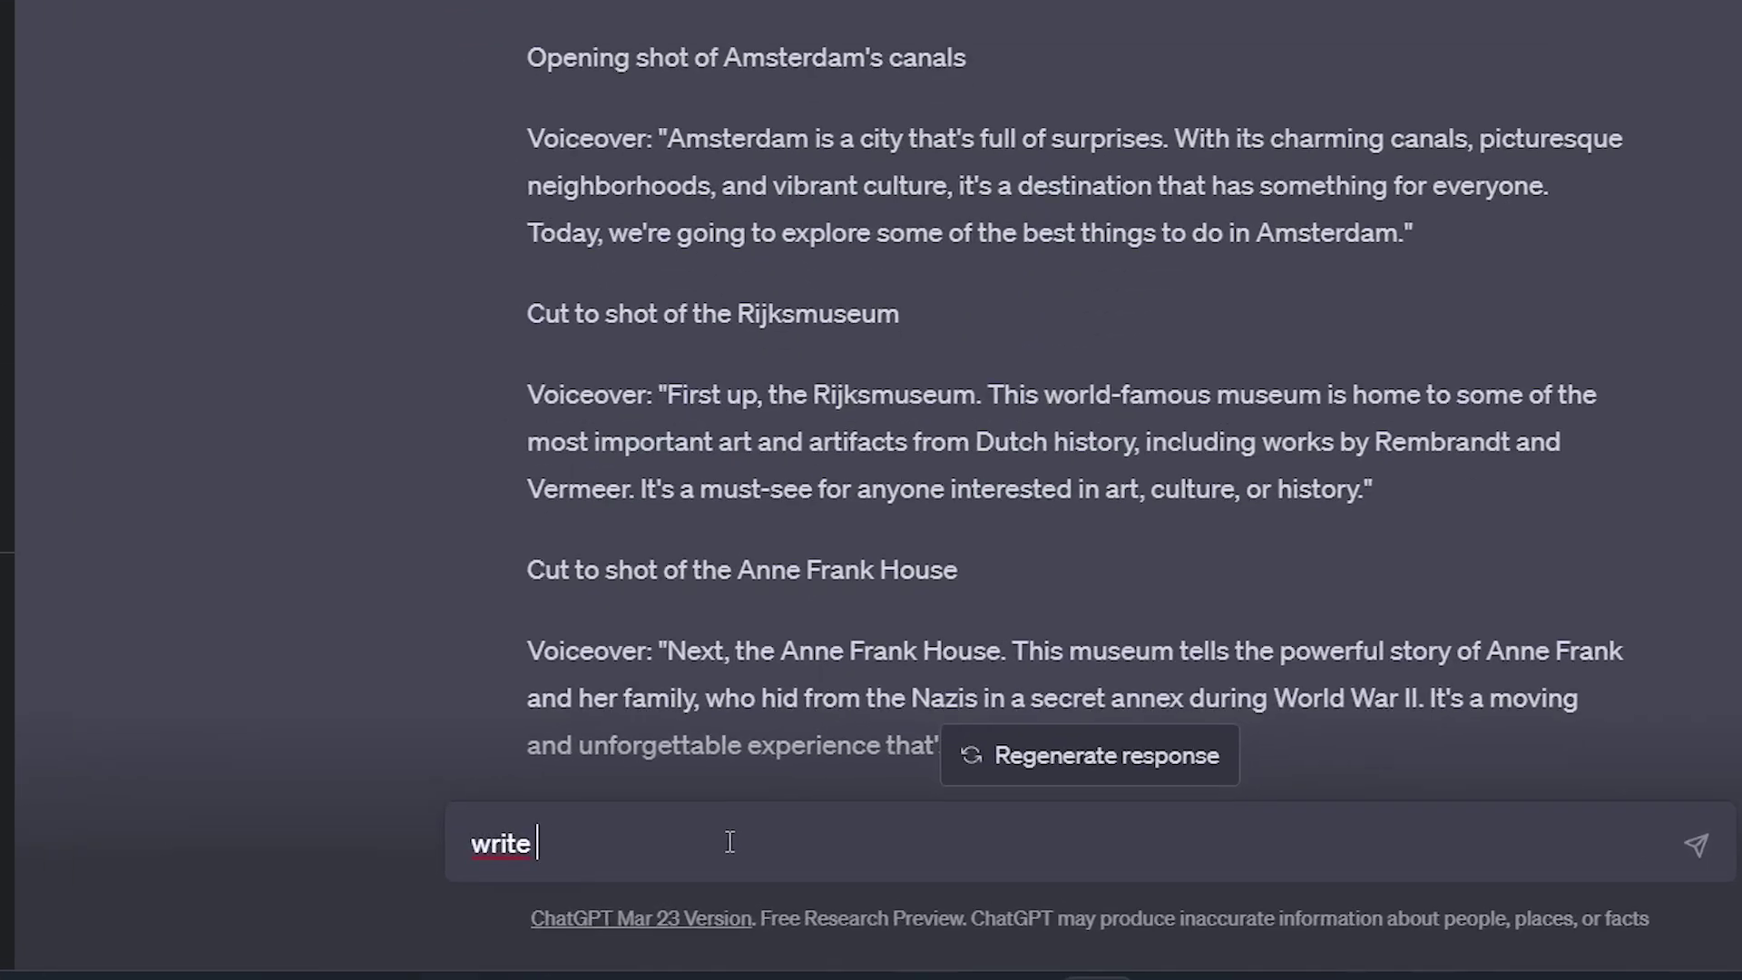
type(" a video script about the")
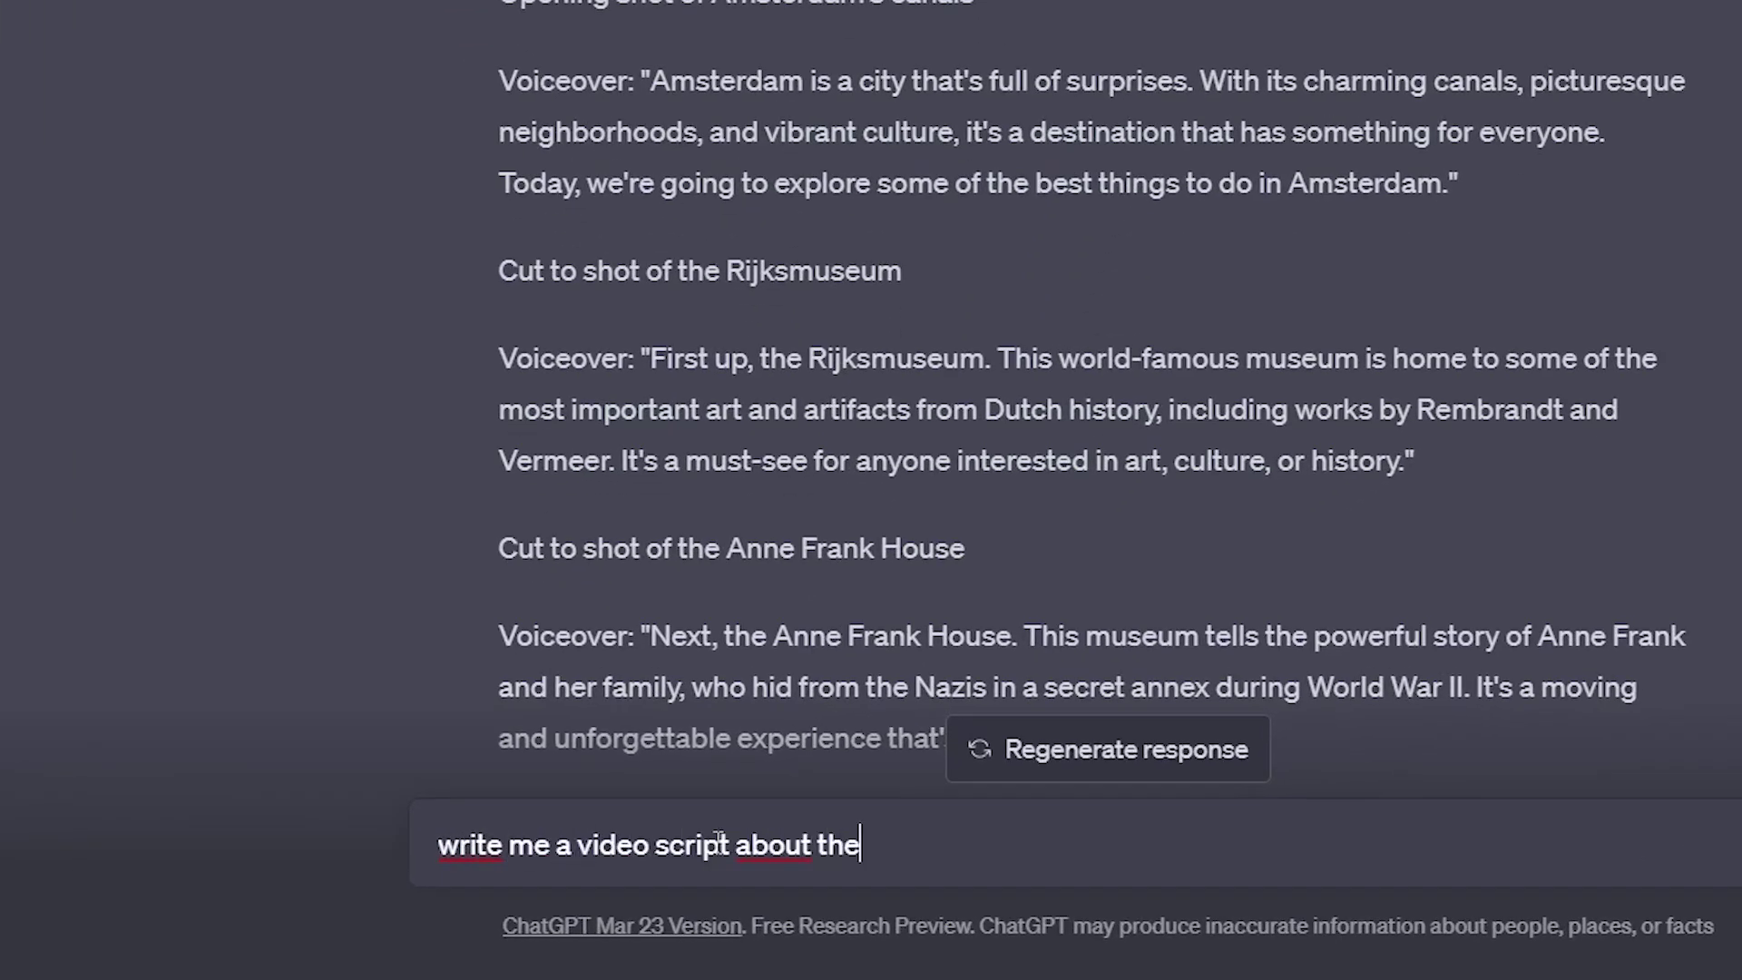
type(" amsterdam canals please inclu")
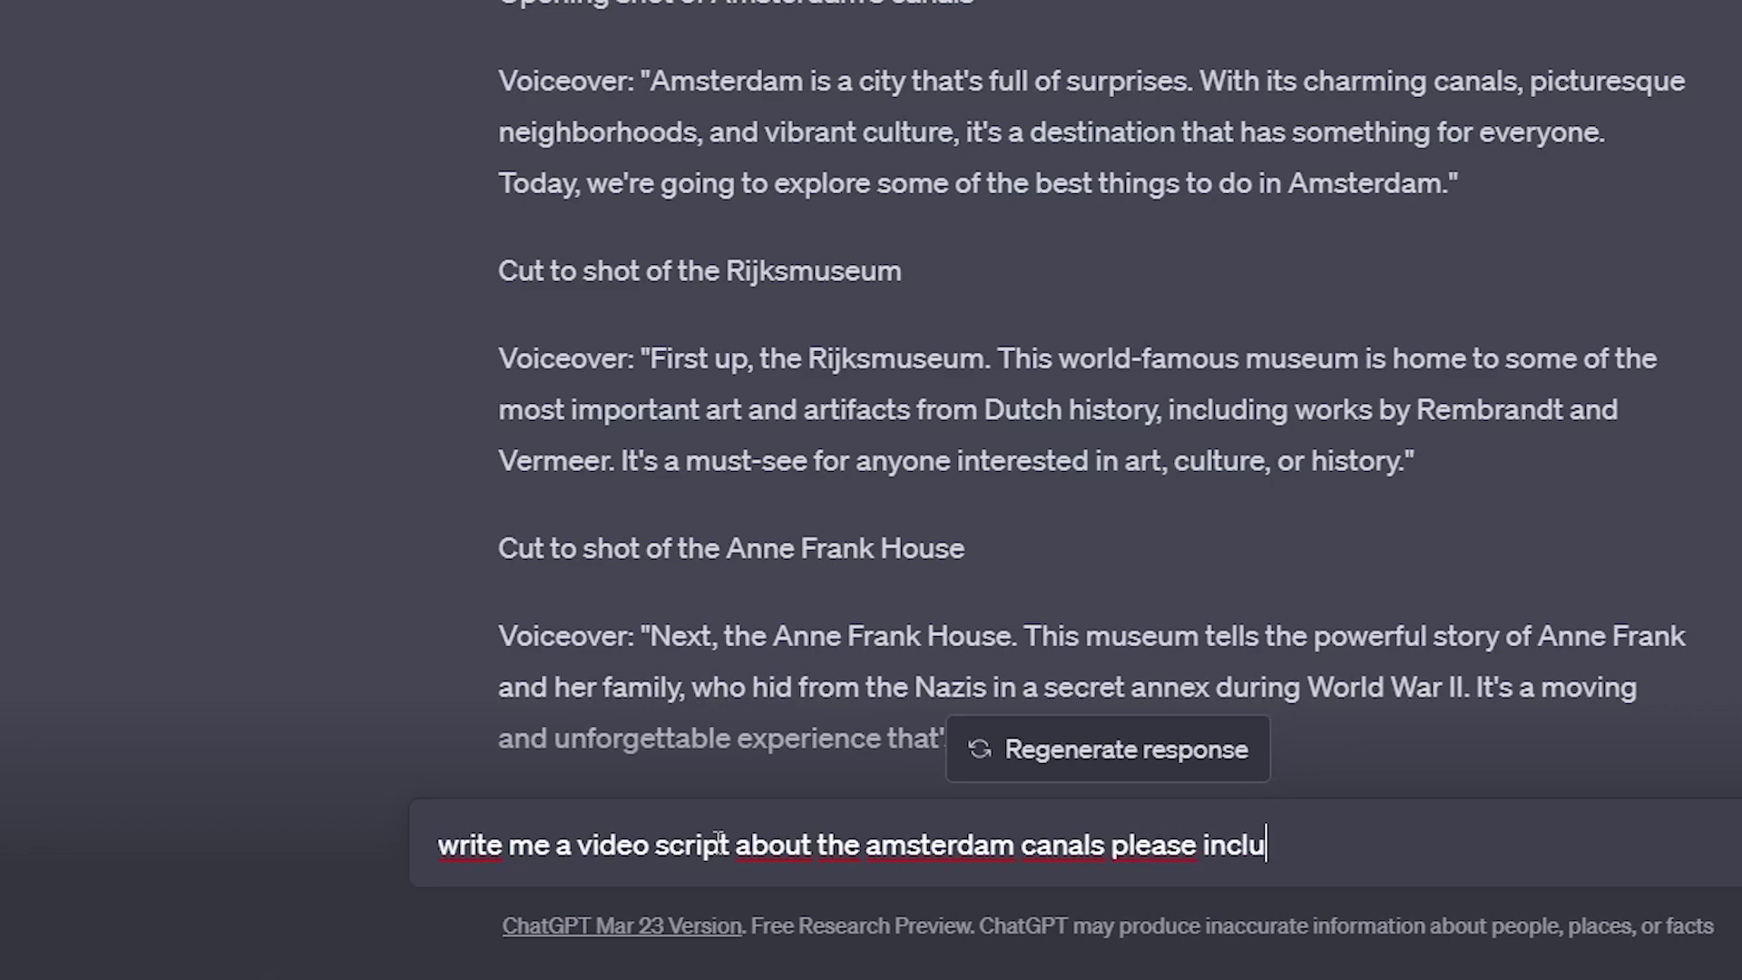
type("de how this")
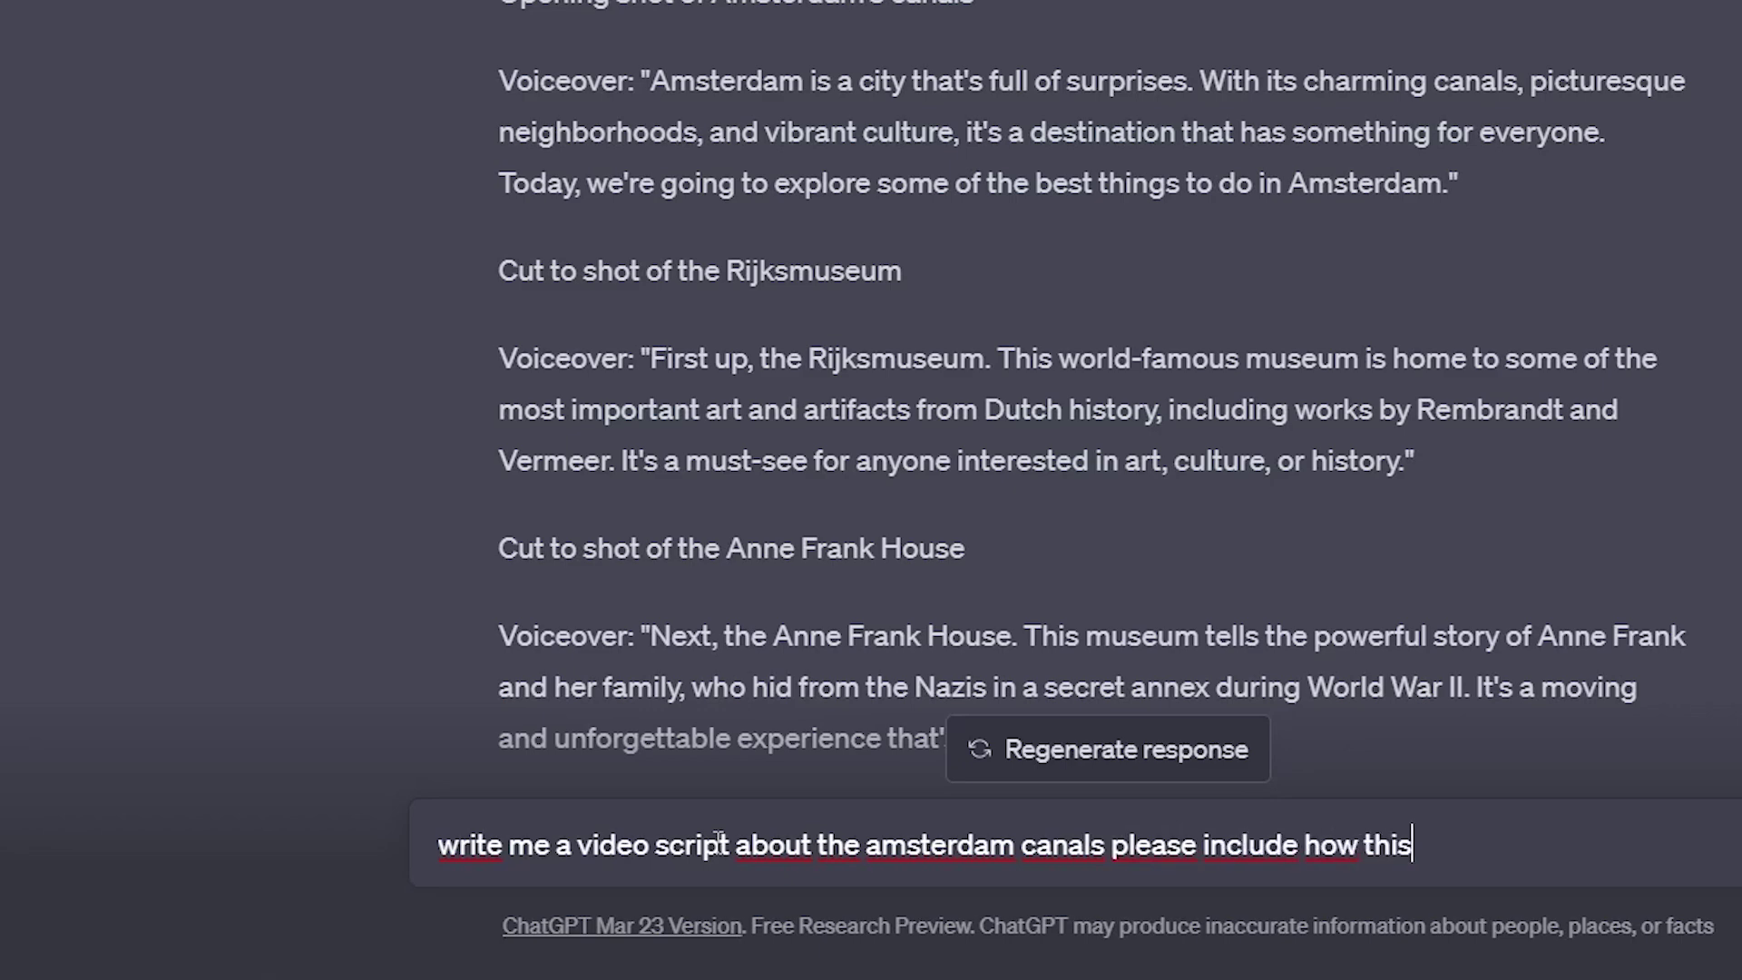
type(" was bu")
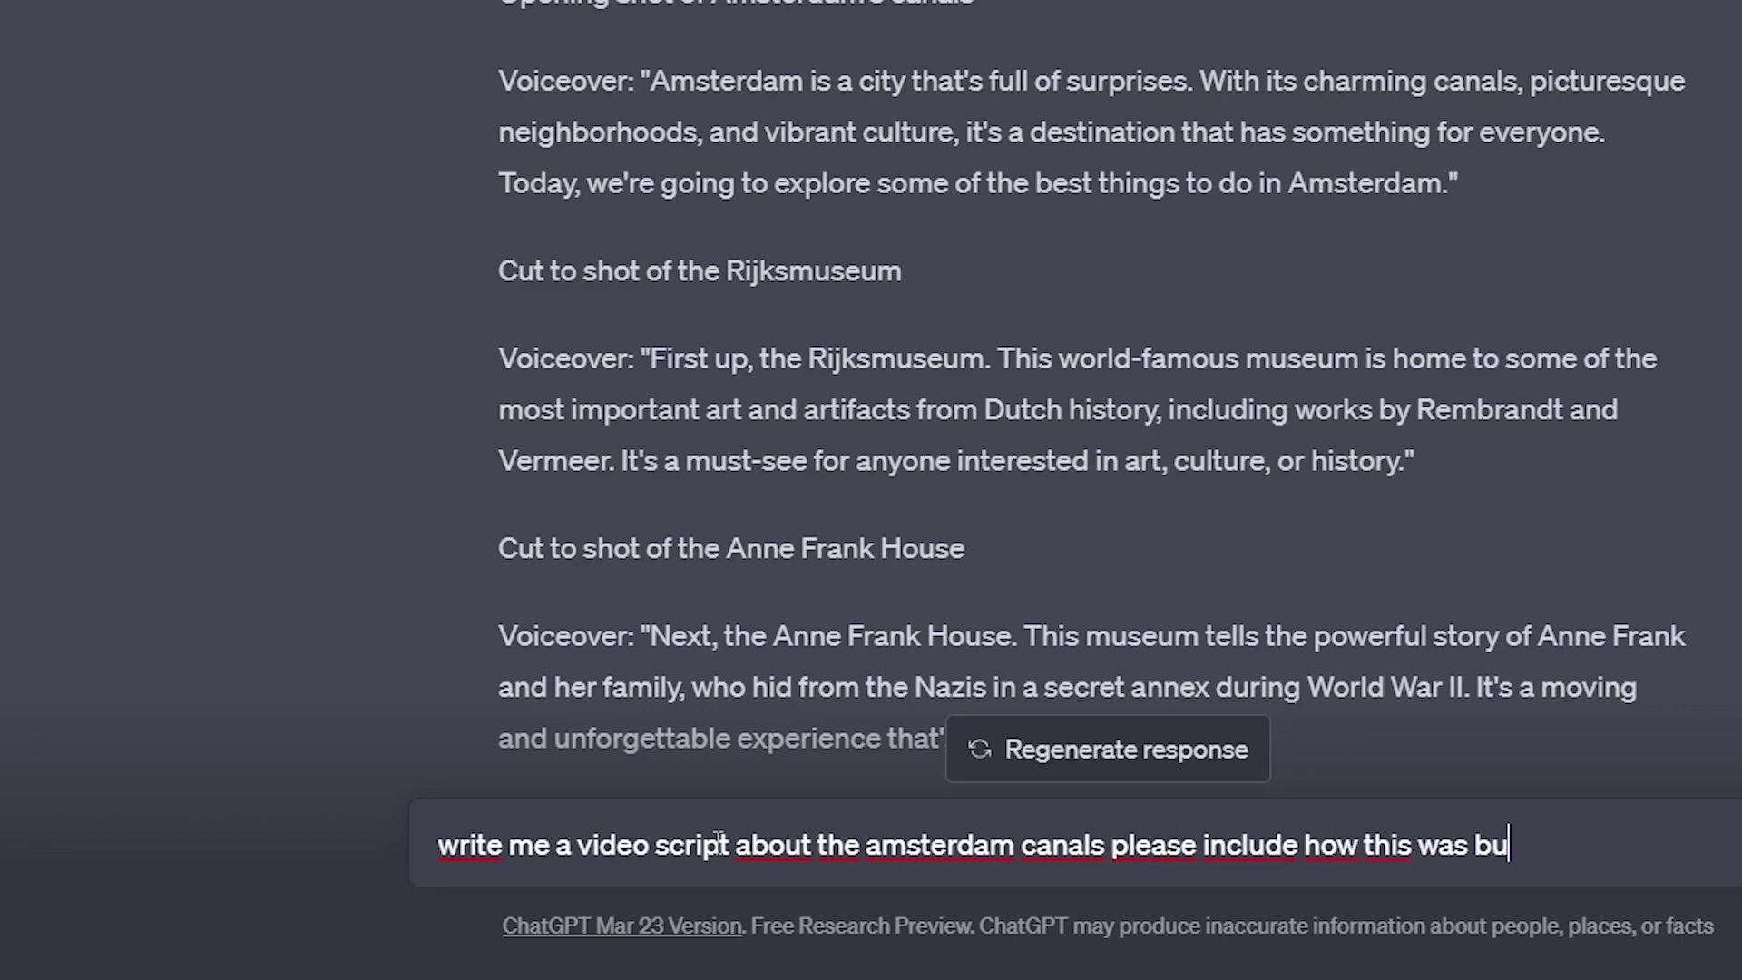
type("ilt, what you can do")
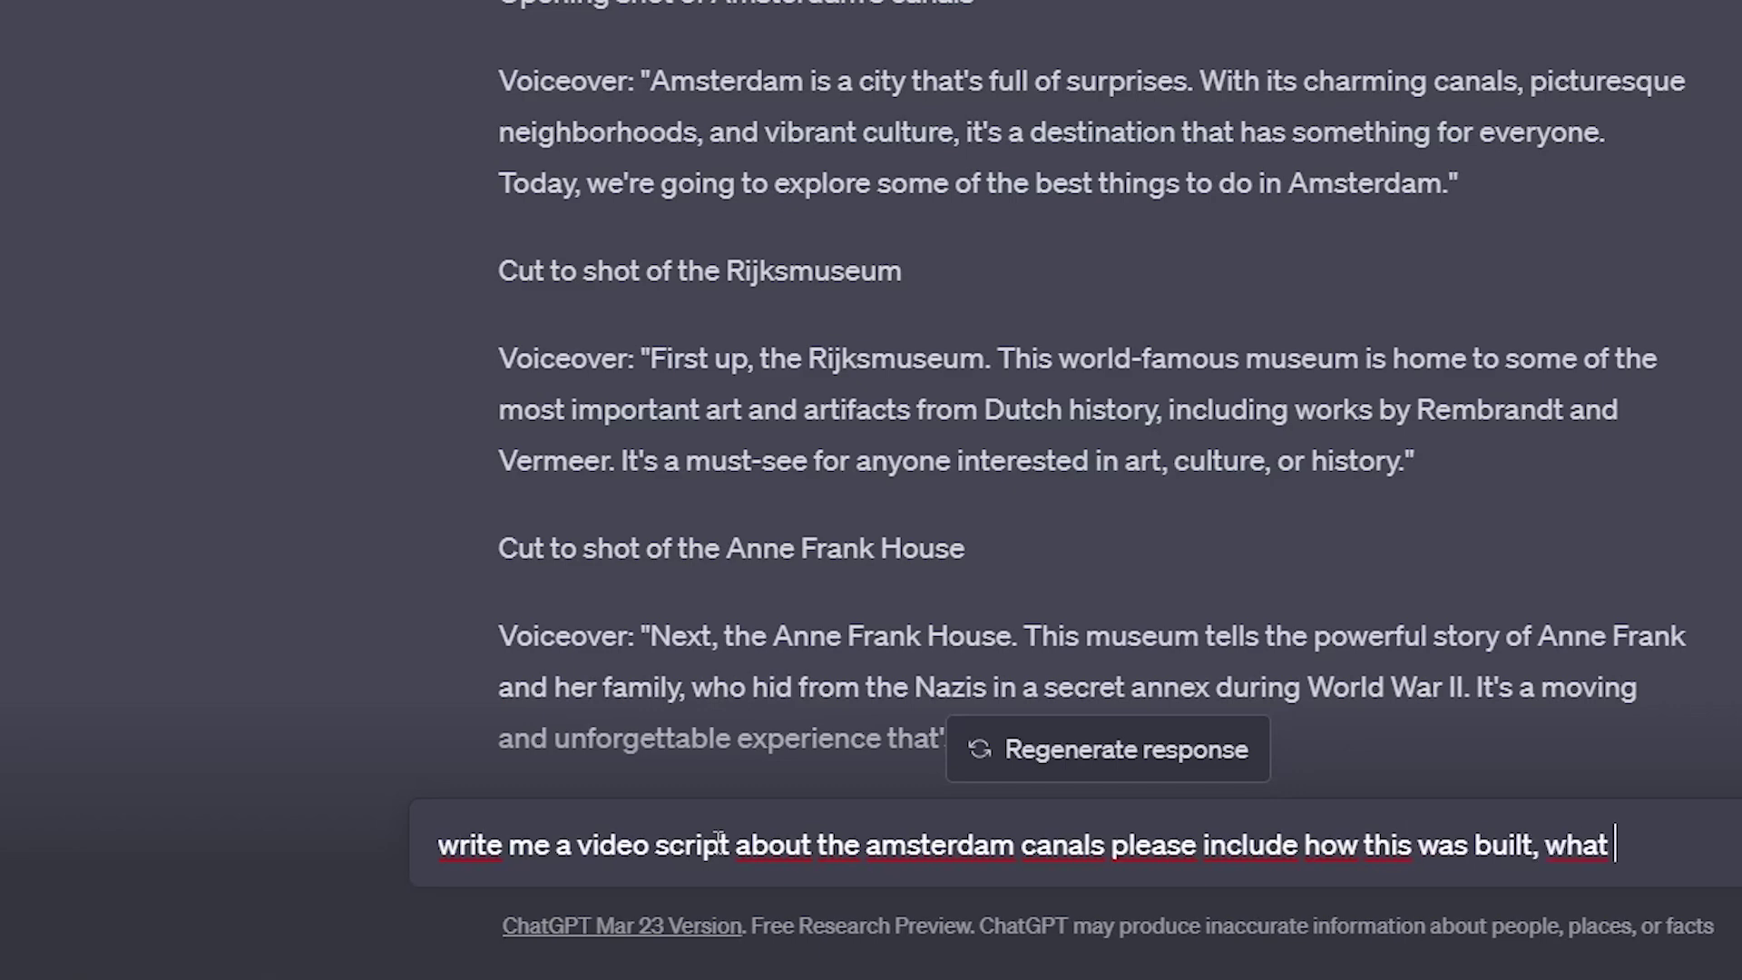
type(" here")
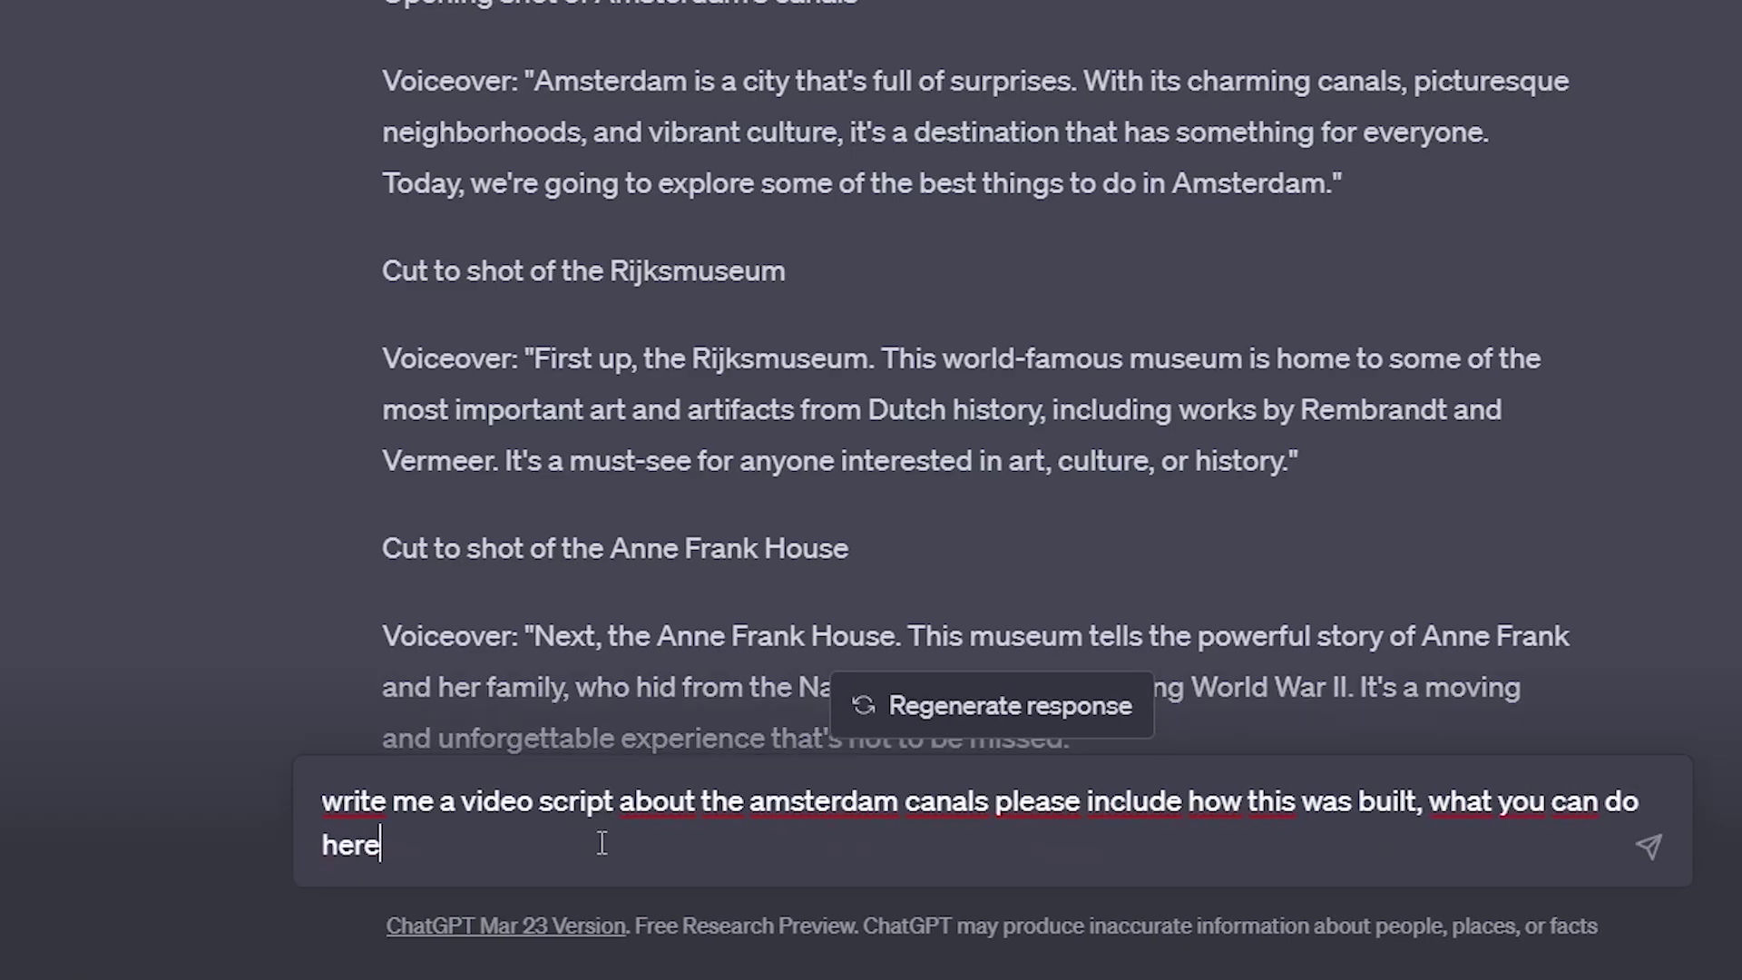
type(" as a tourist and nearby restaurants.")
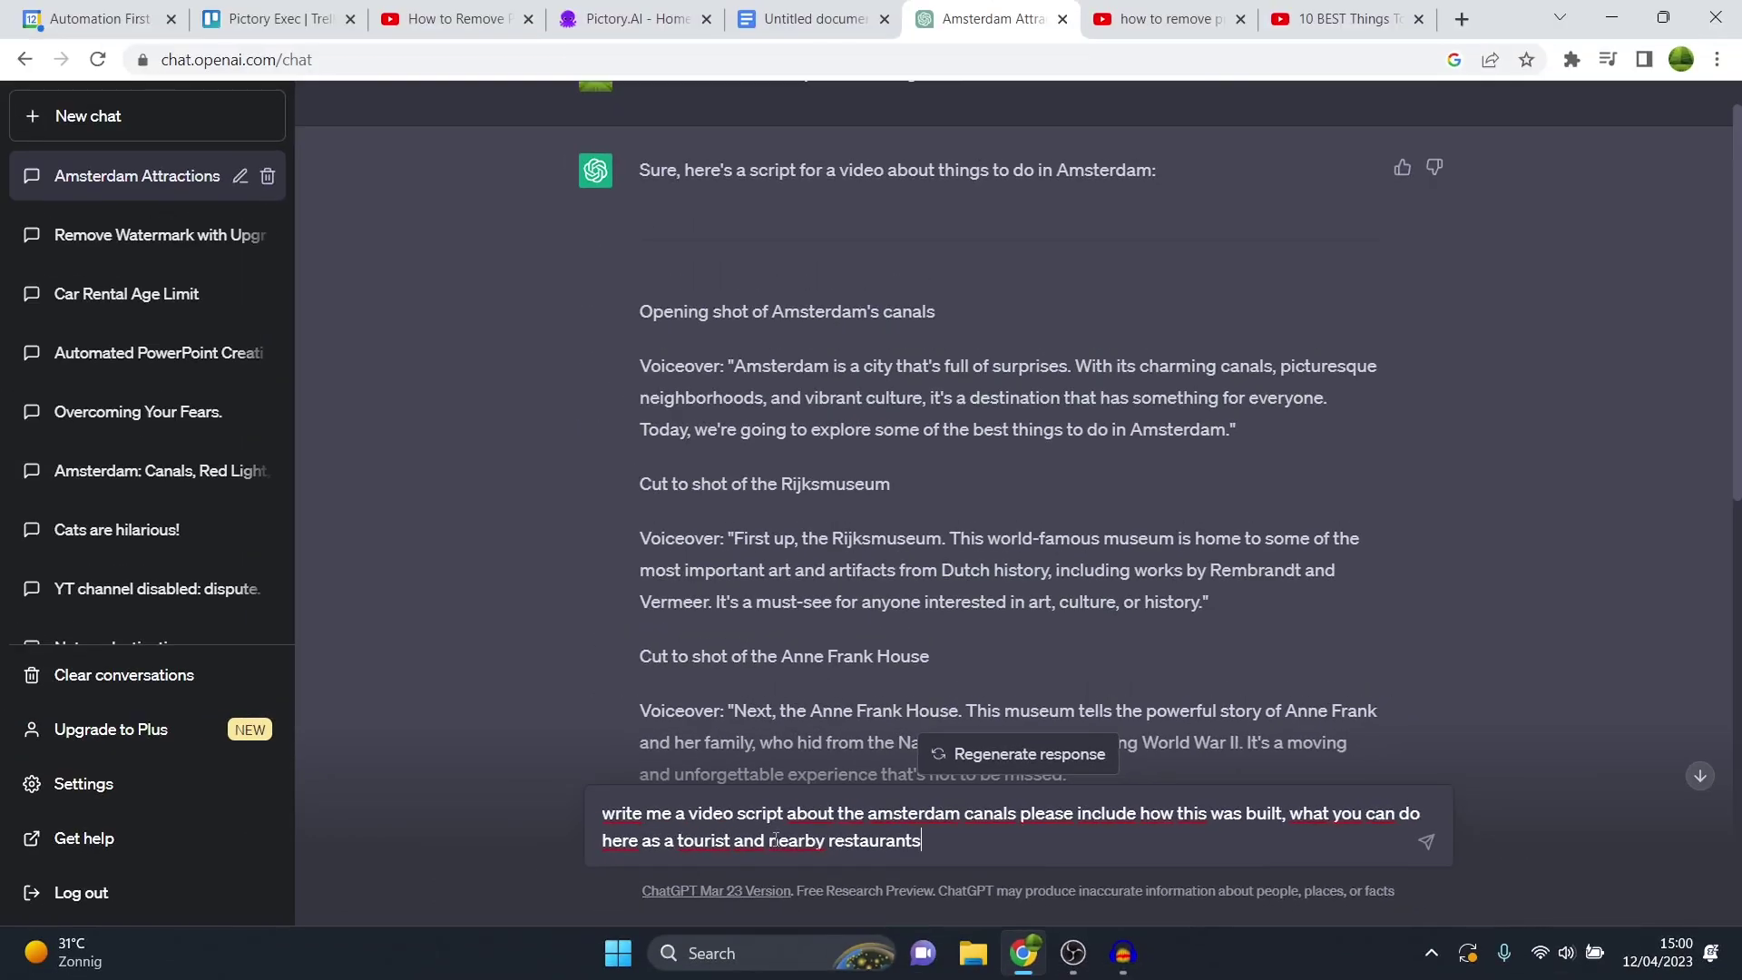
key("Return")
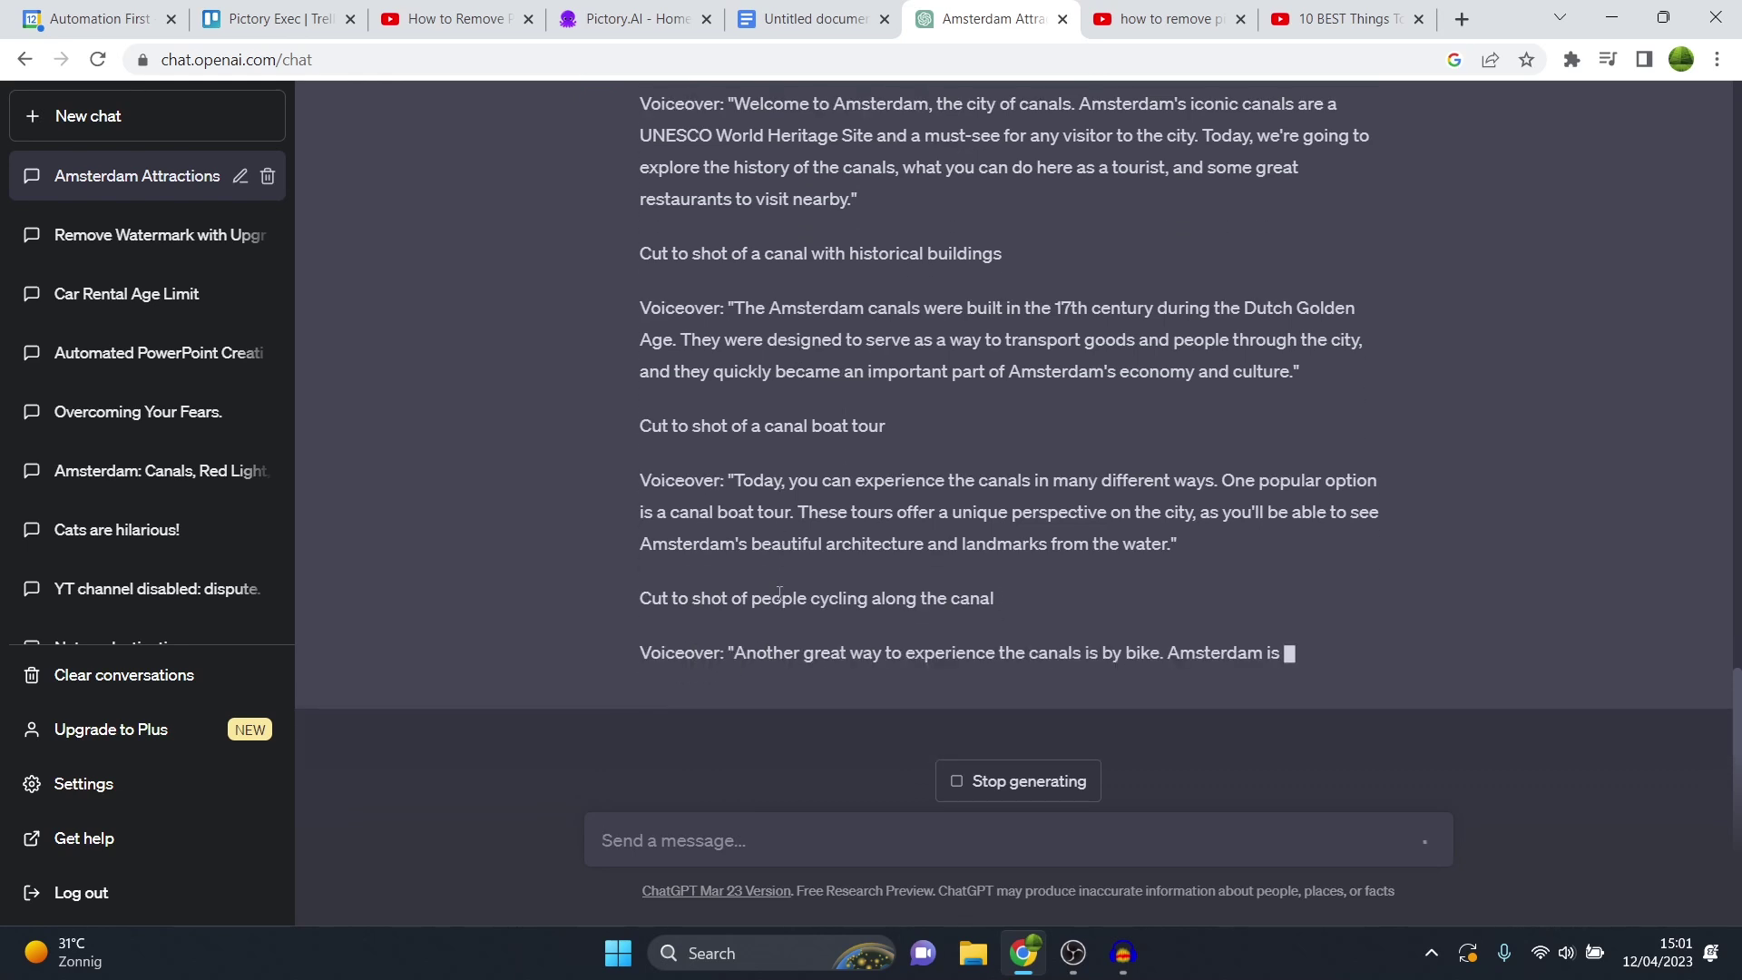
Step: Read the new canals script from the canal boat tour passage to its closing voiceover
scroll(922, 203, "up", 2)
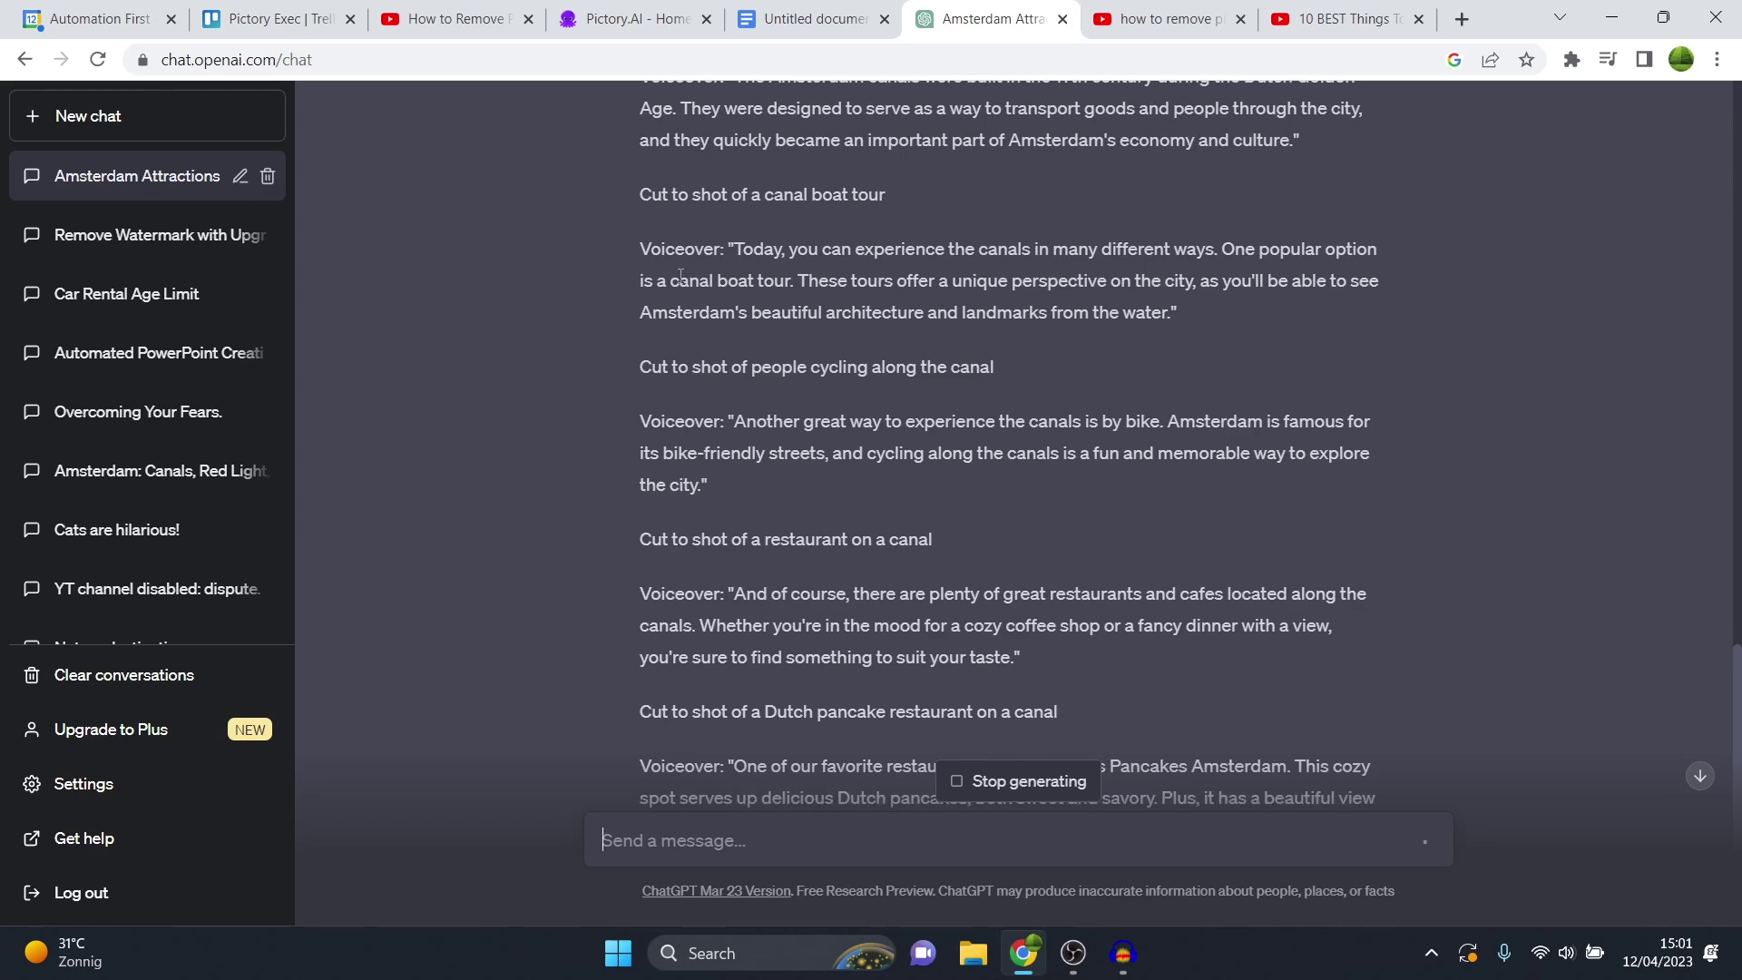
left_click_drag(672, 279, 779, 279)
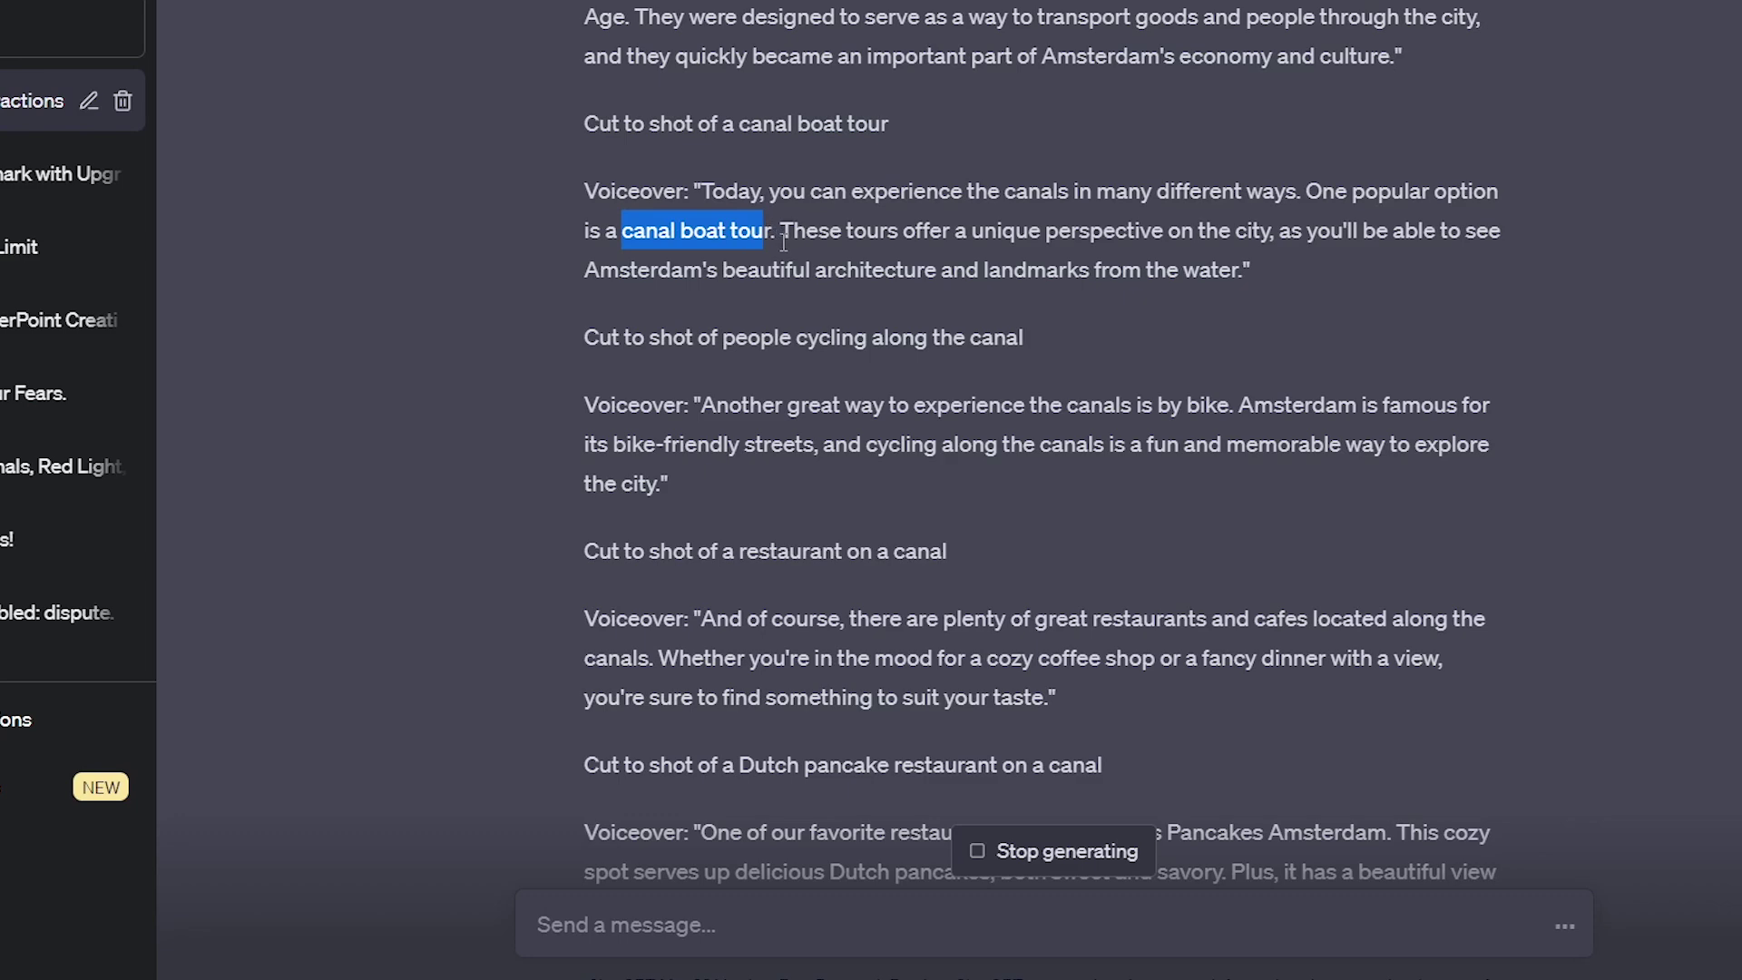
scroll(784, 240, "down", 5)
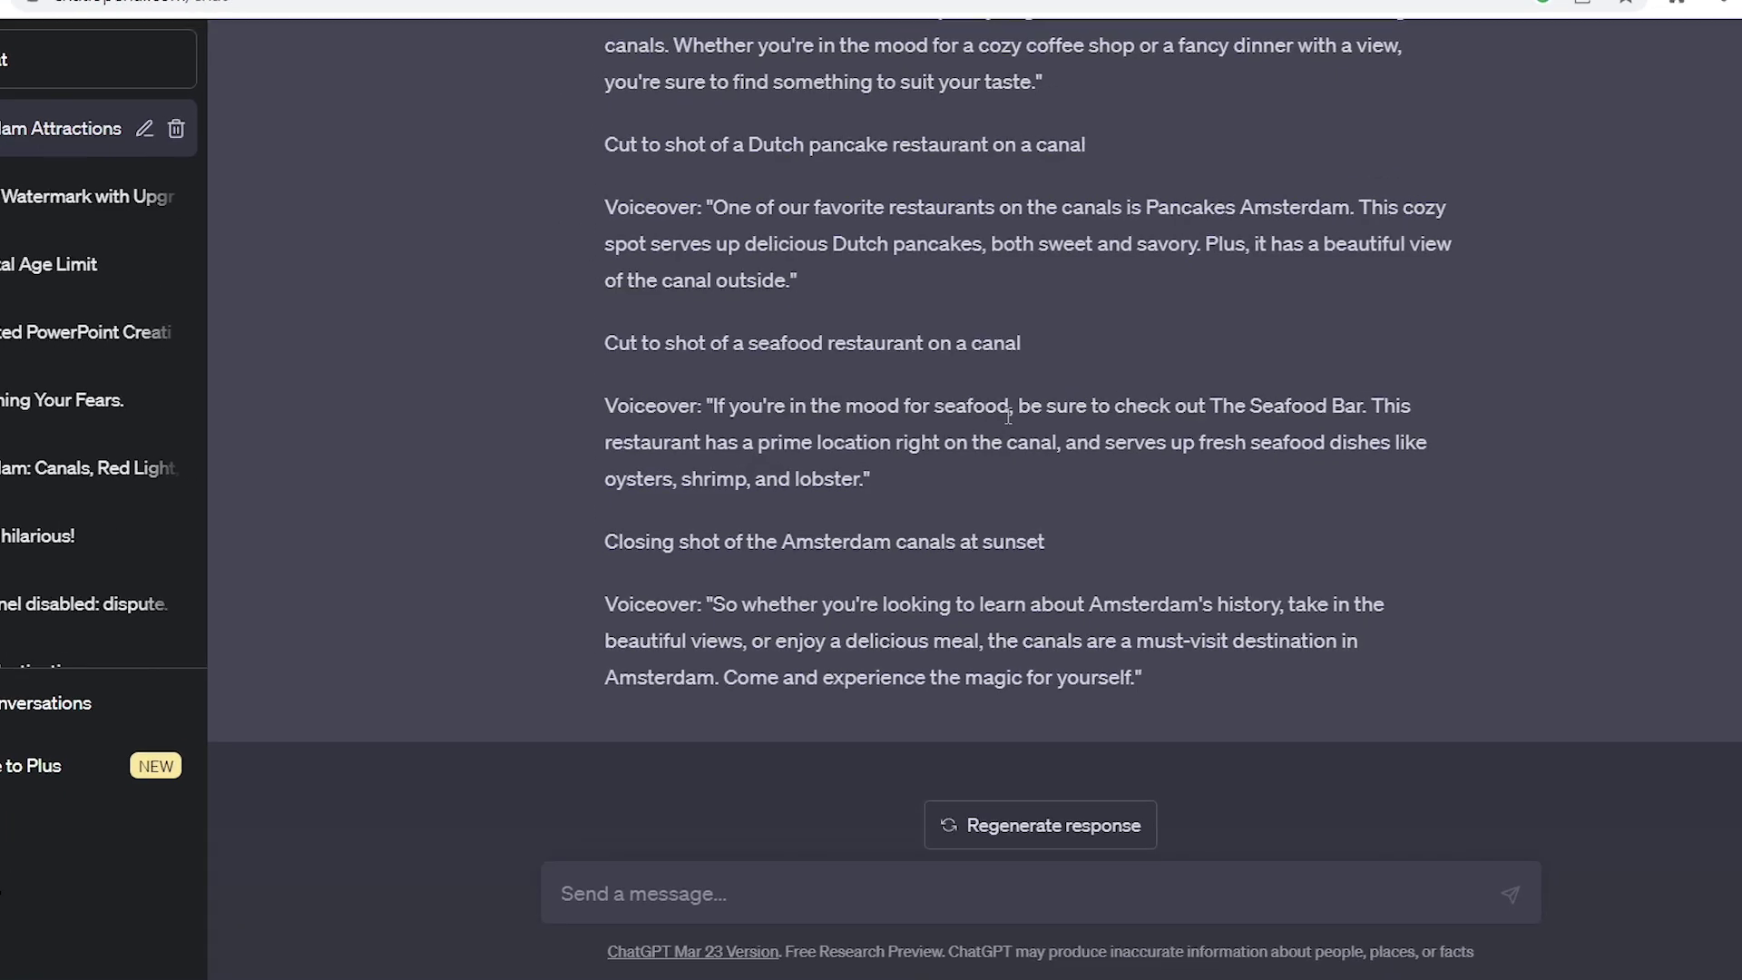
Step: Copy the generated canals script from the "Welcome to Amsterdam, the city of canals" voiceover through its closing voiceover
scroll(904, 453, "up", 6)
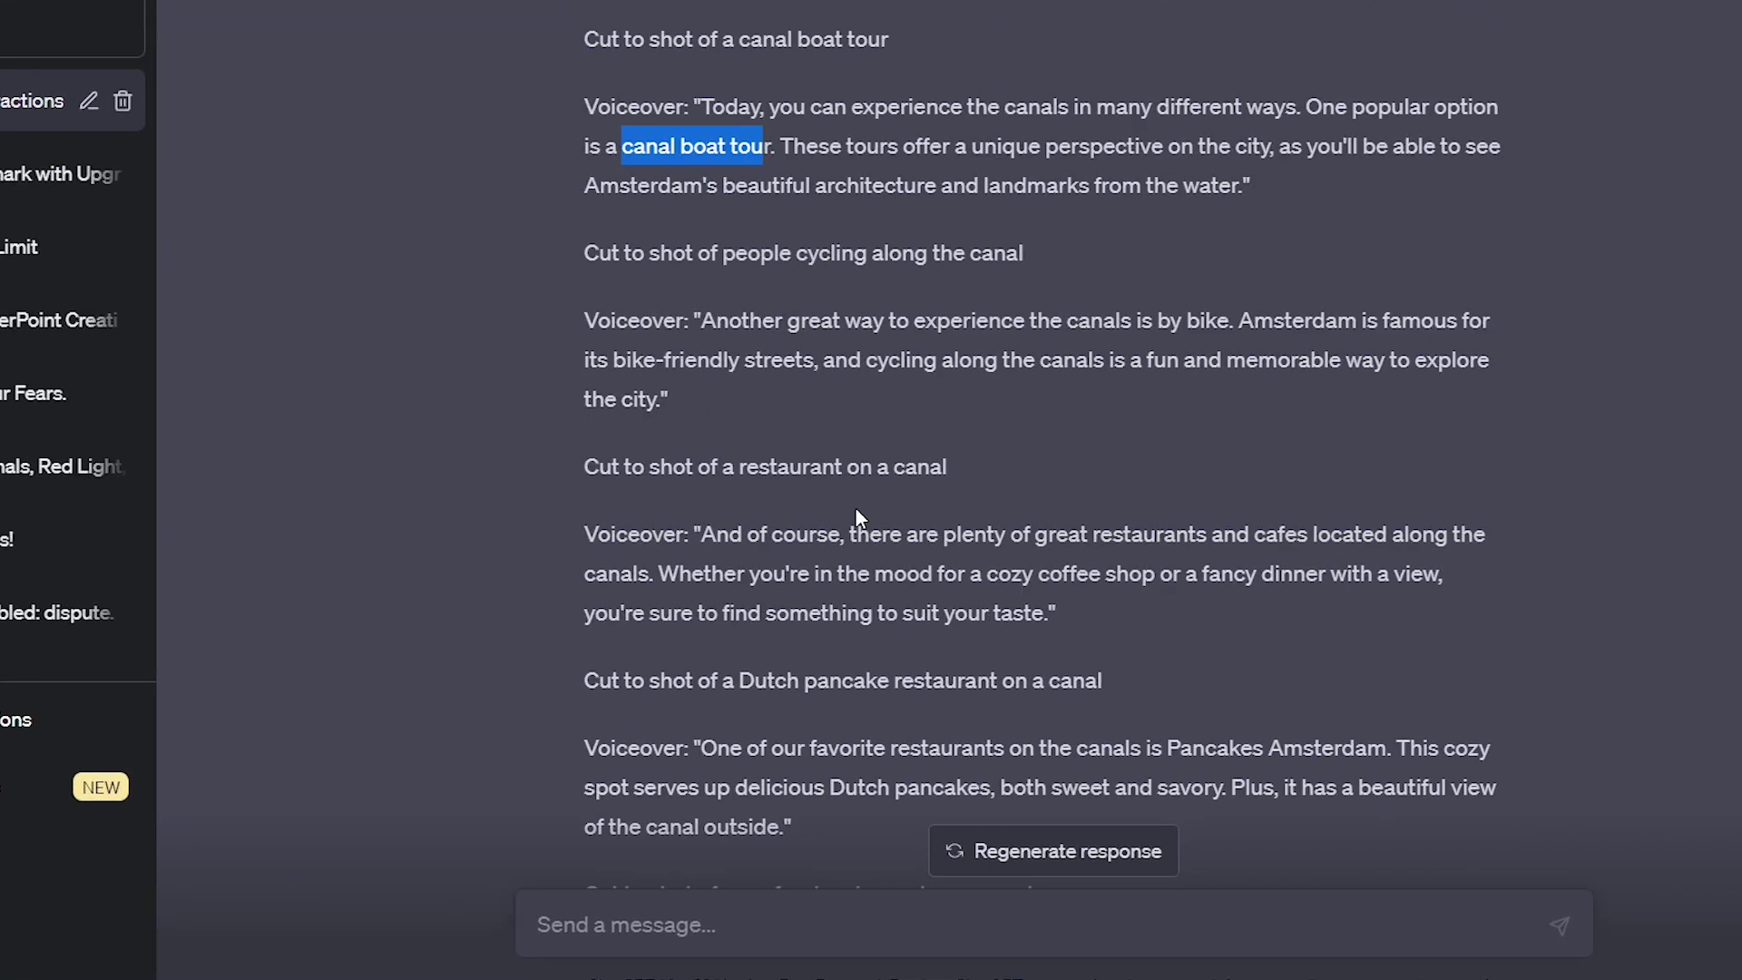
scroll(765, 366, "up", 1)
scroll(765, 366, "up", 2)
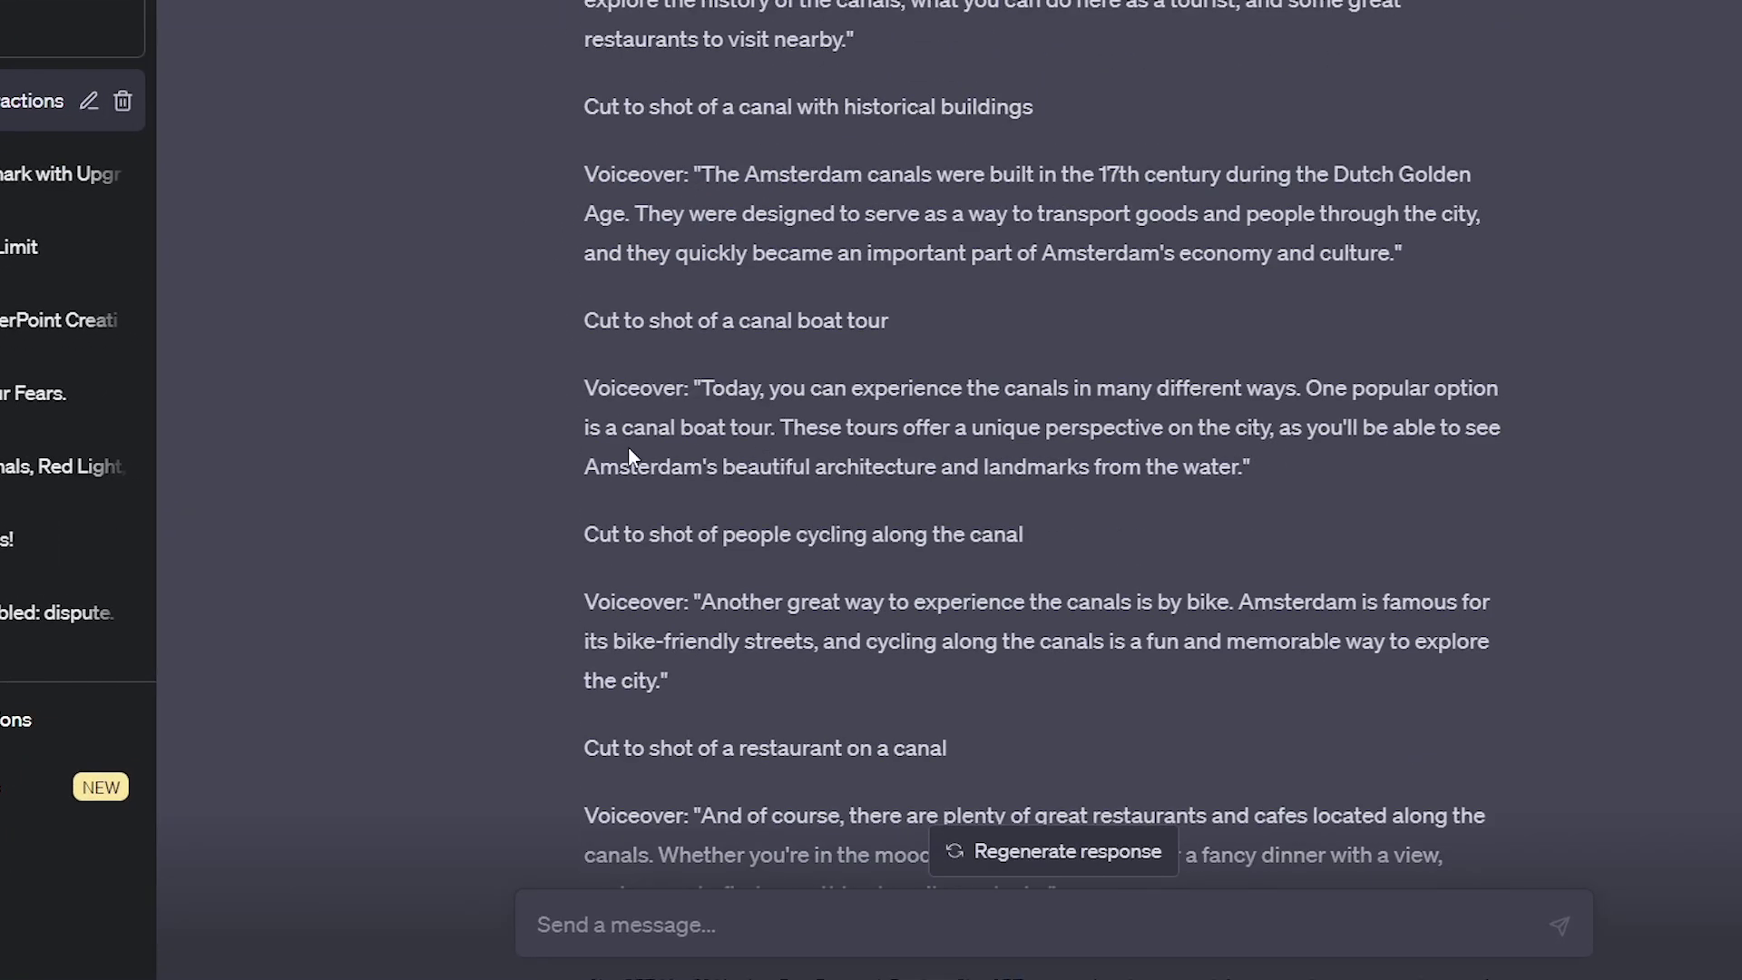
scroll(620, 439, "up", 4)
scroll(808, 477, "up", 1)
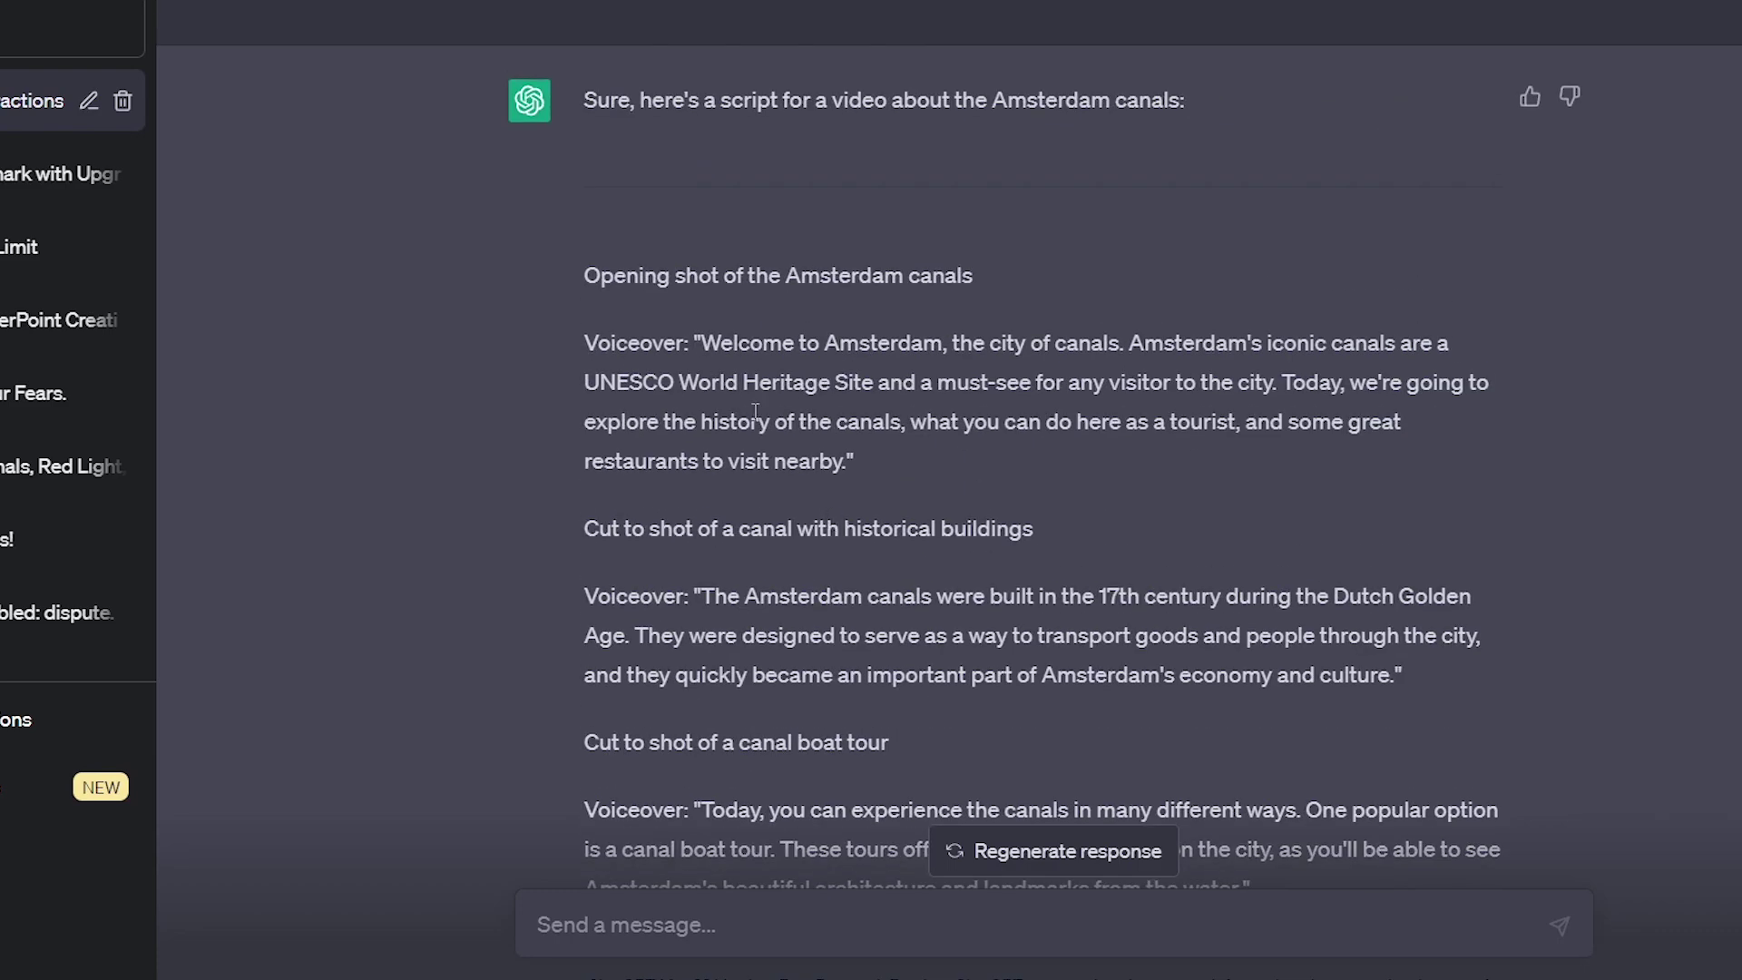
left_click_drag(585, 343, 1416, 816)
right_click(1057, 679)
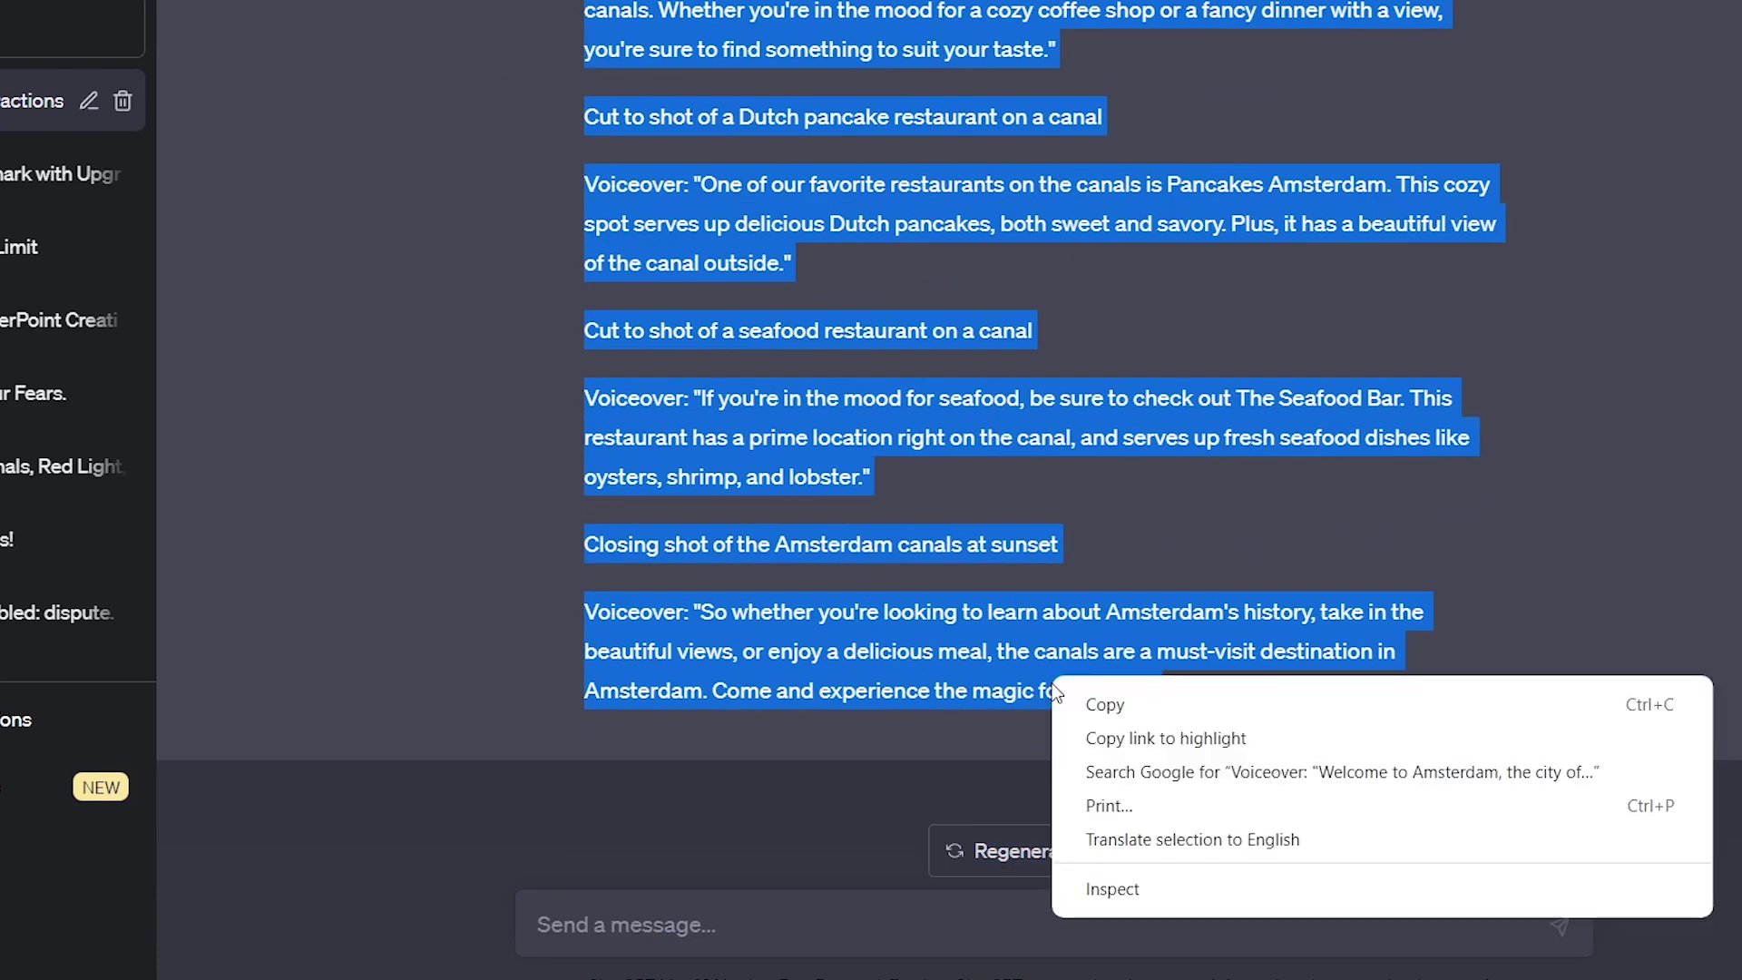
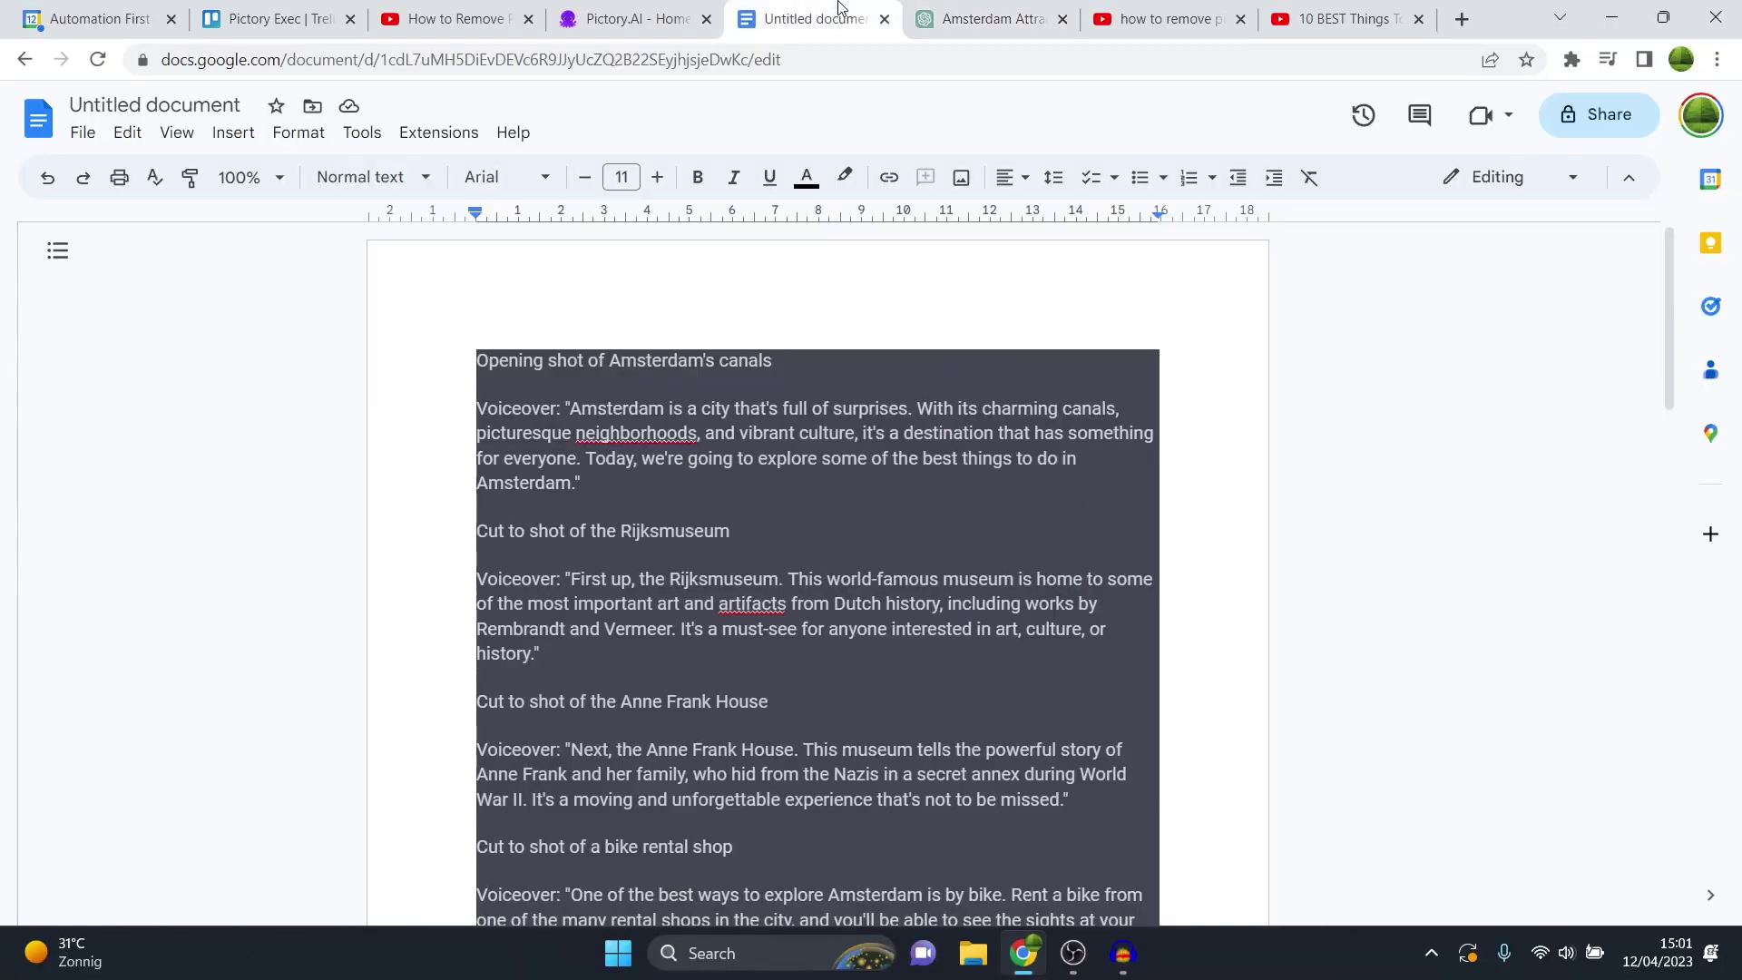
Step: In the Google Docs document, replace the first voiceover paragraph with the copied canals script and check the pasted text
left_click(696, 484)
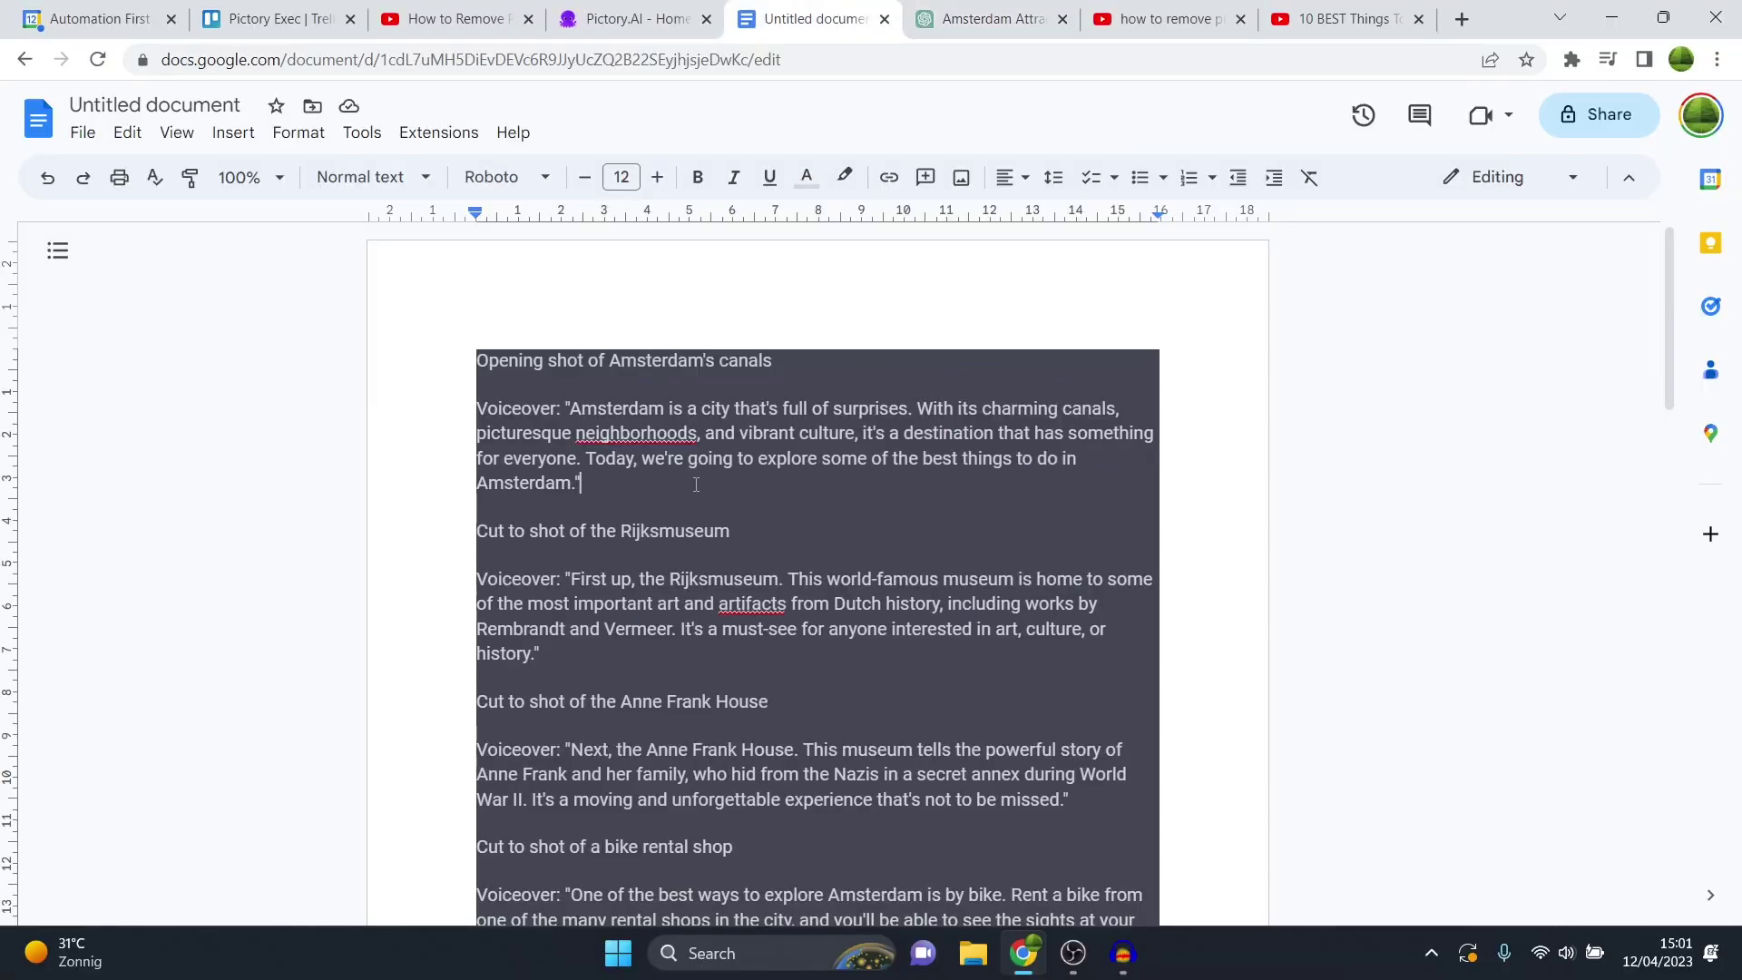
left_click_drag(479, 406, 609, 486)
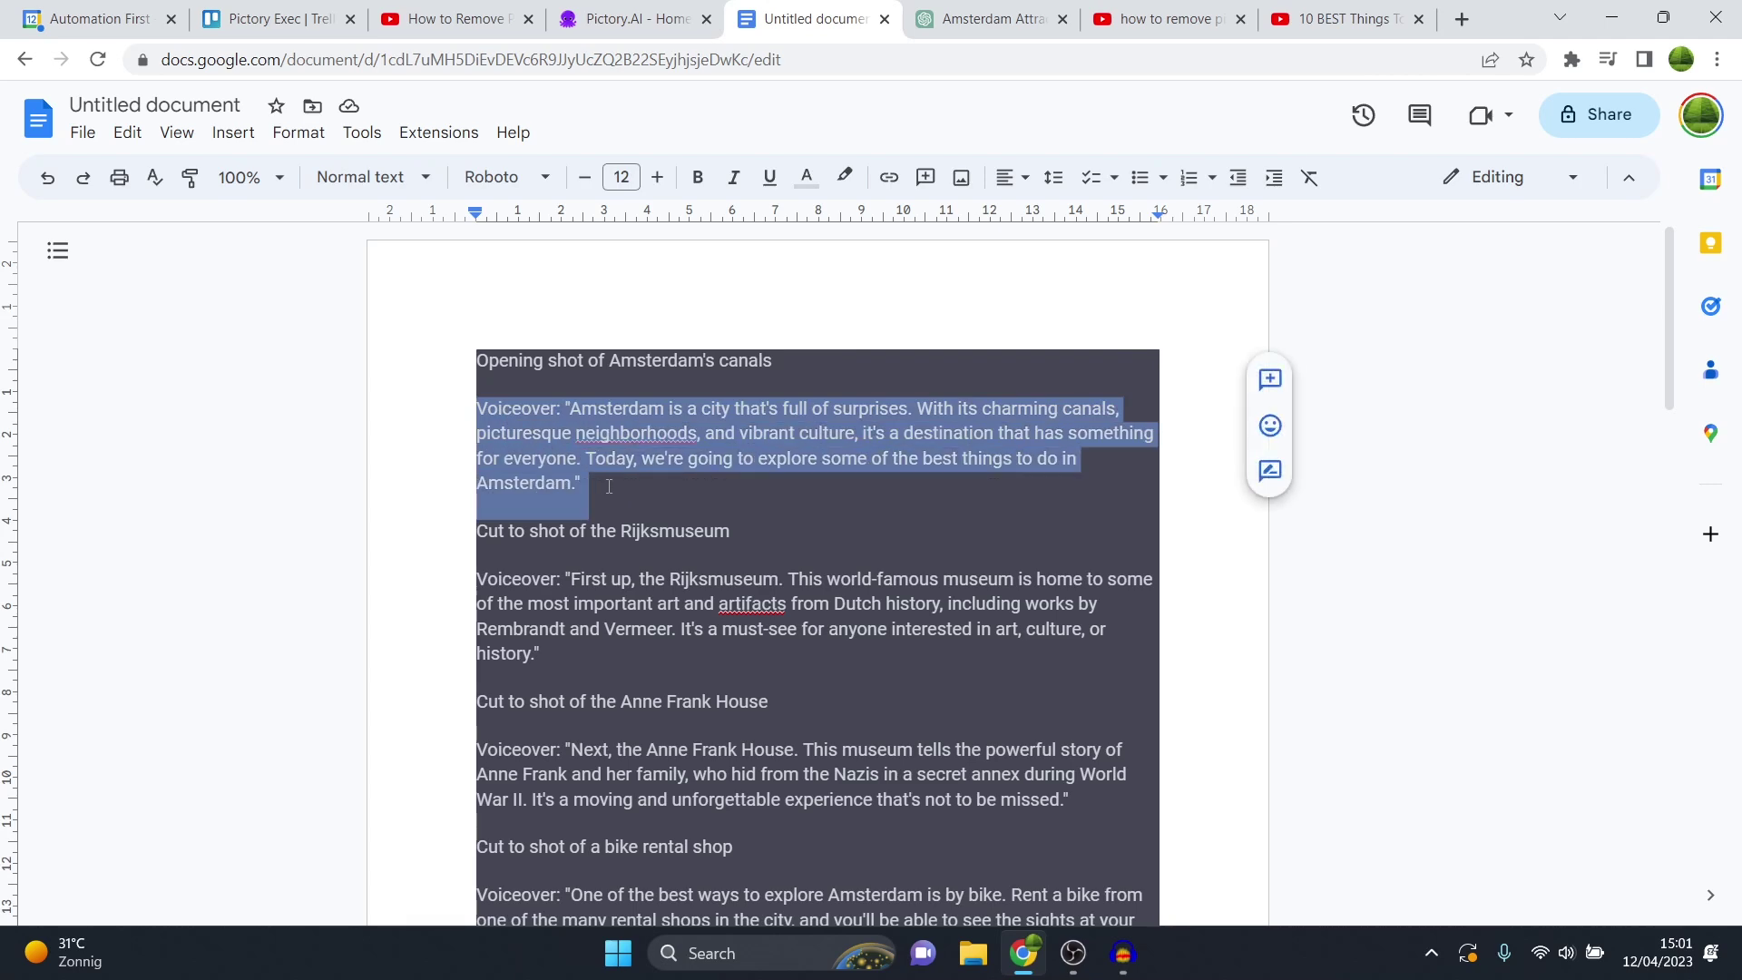
key("ctrl+v")
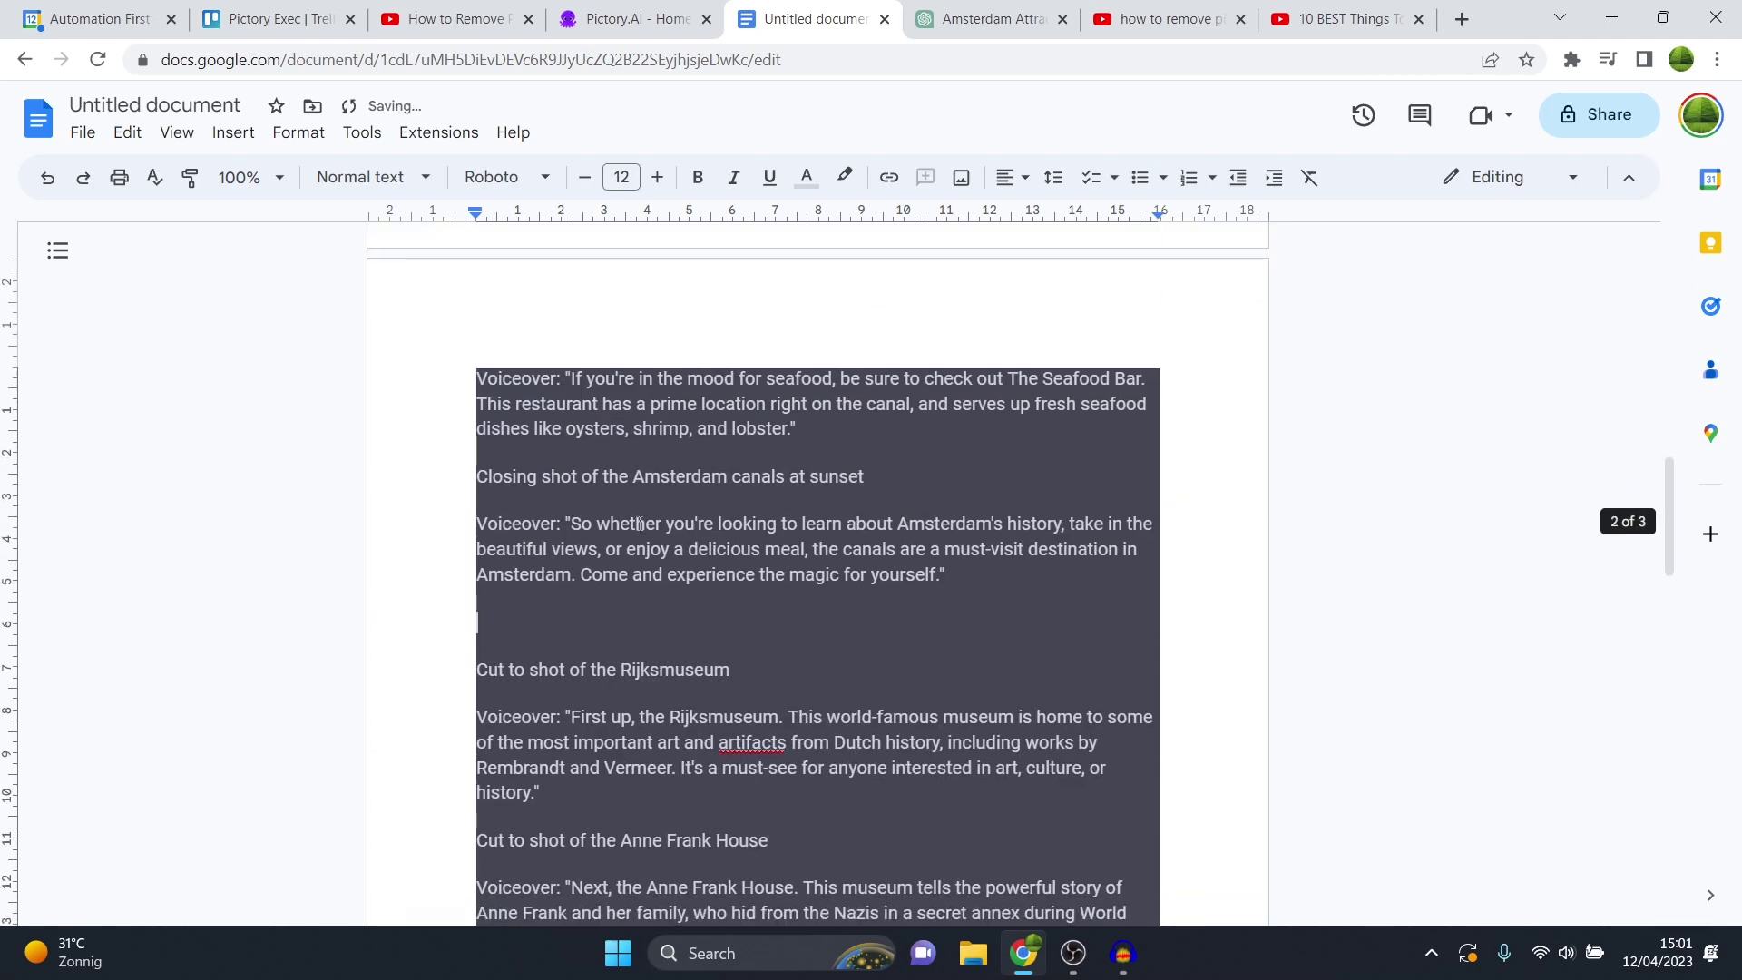
scroll(642, 526, "up", 10)
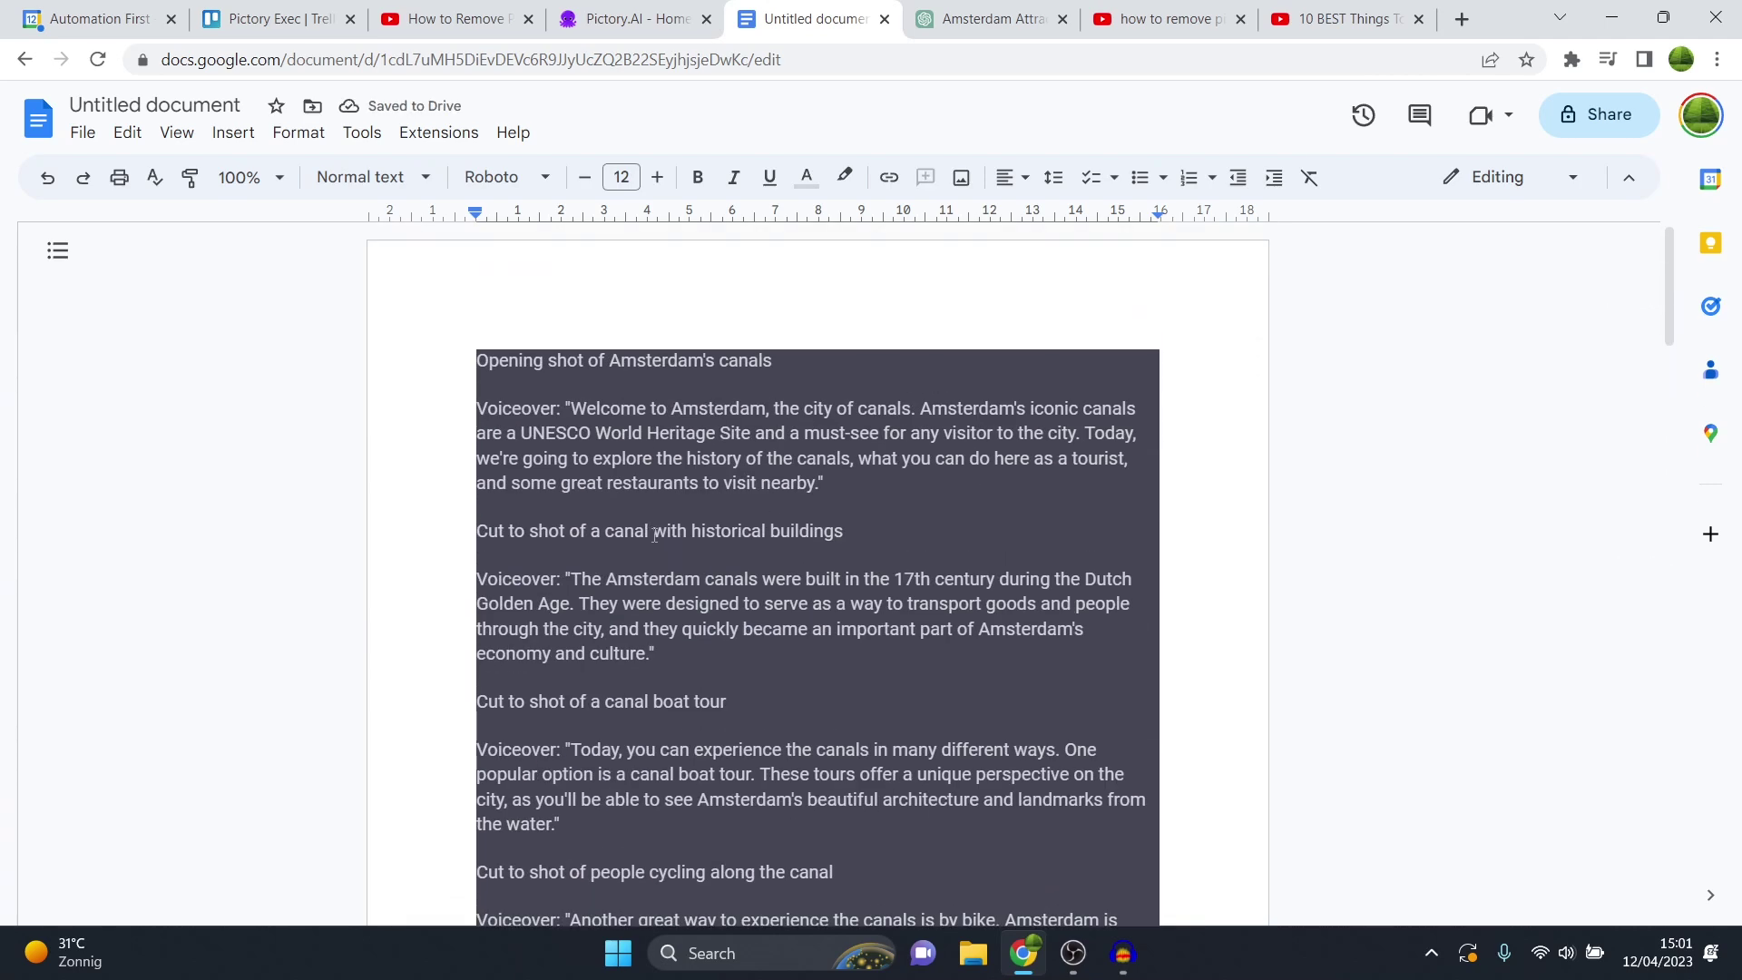
scroll(663, 542, "down", 2)
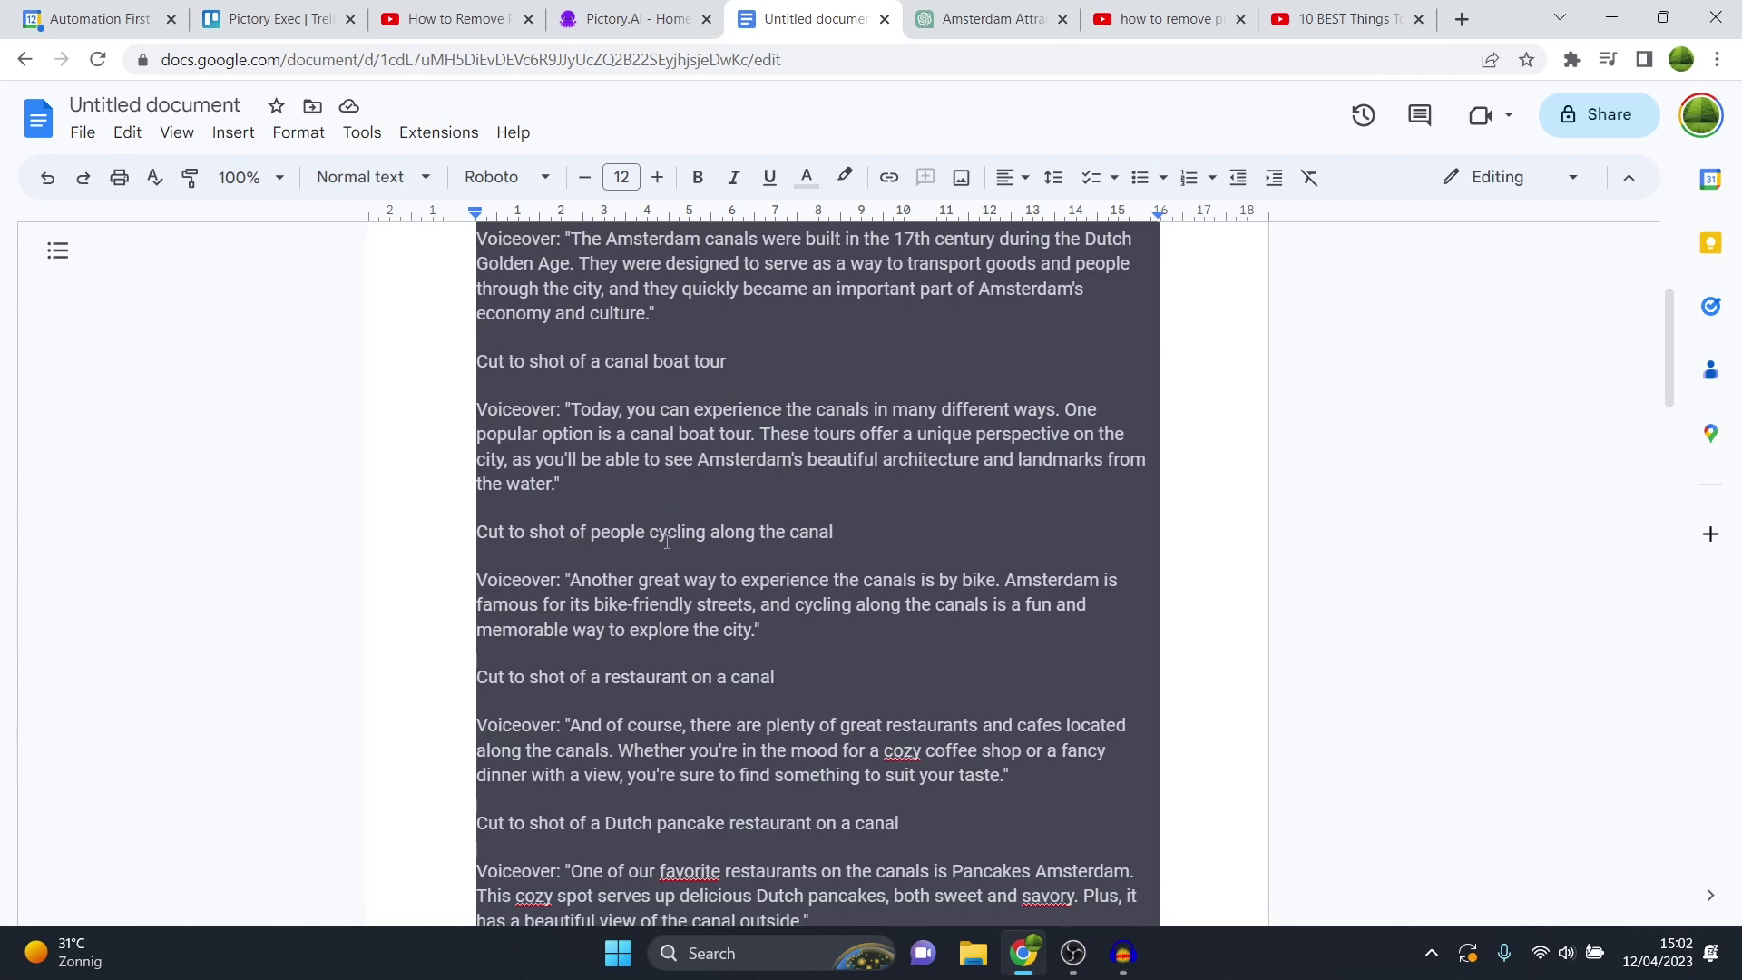
scroll(667, 541, "up", 3)
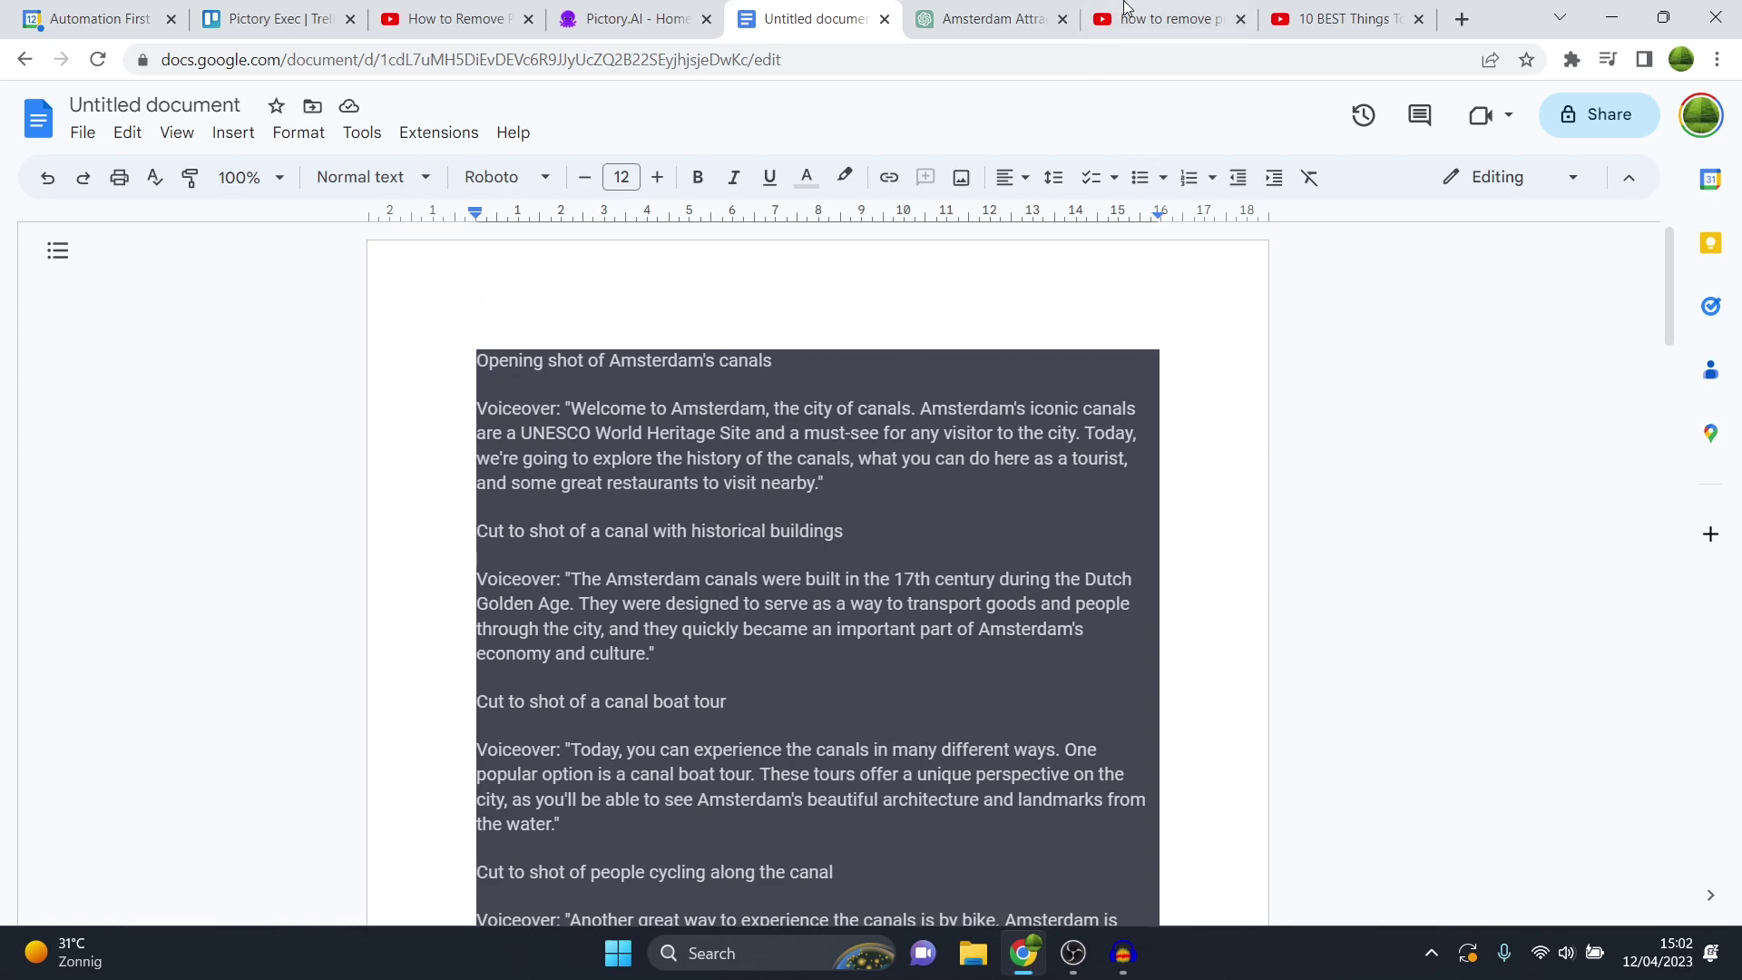
Step: In ChatGPT, request a video script about the top 3 historical buildings in Amsterdam, what you can do there, how it was built and nearby restaurant
left_click(994, 18)
left_click(849, 826)
type("write me a ")
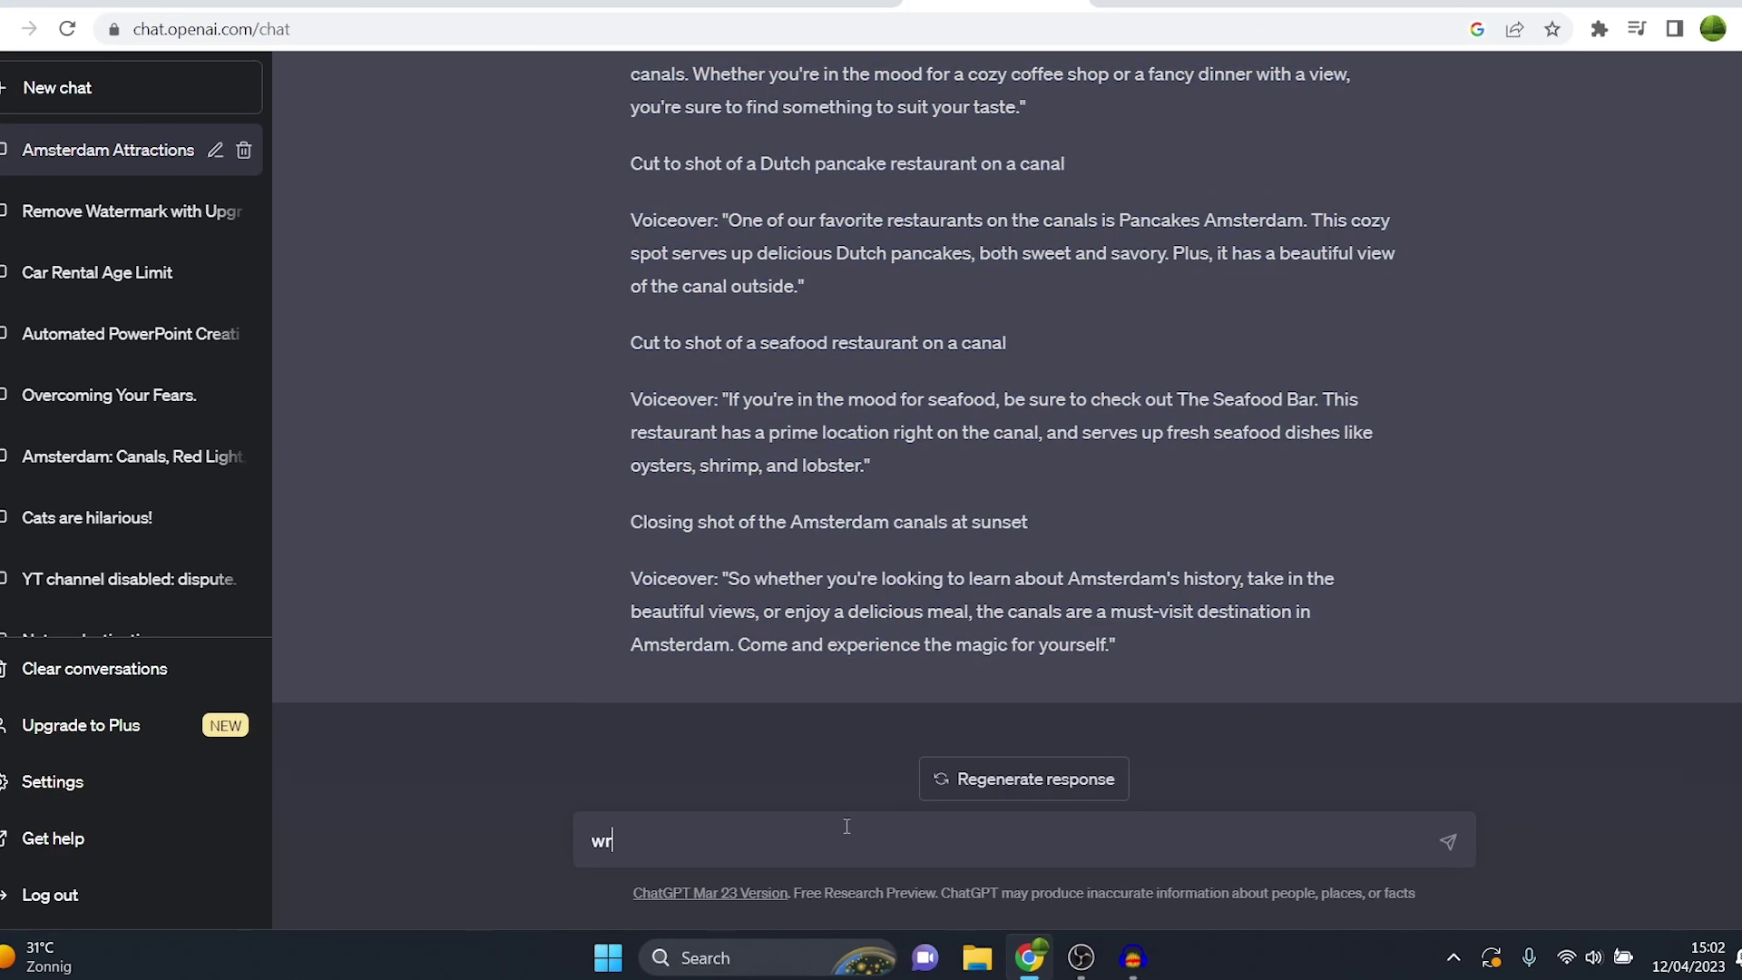
type("video")
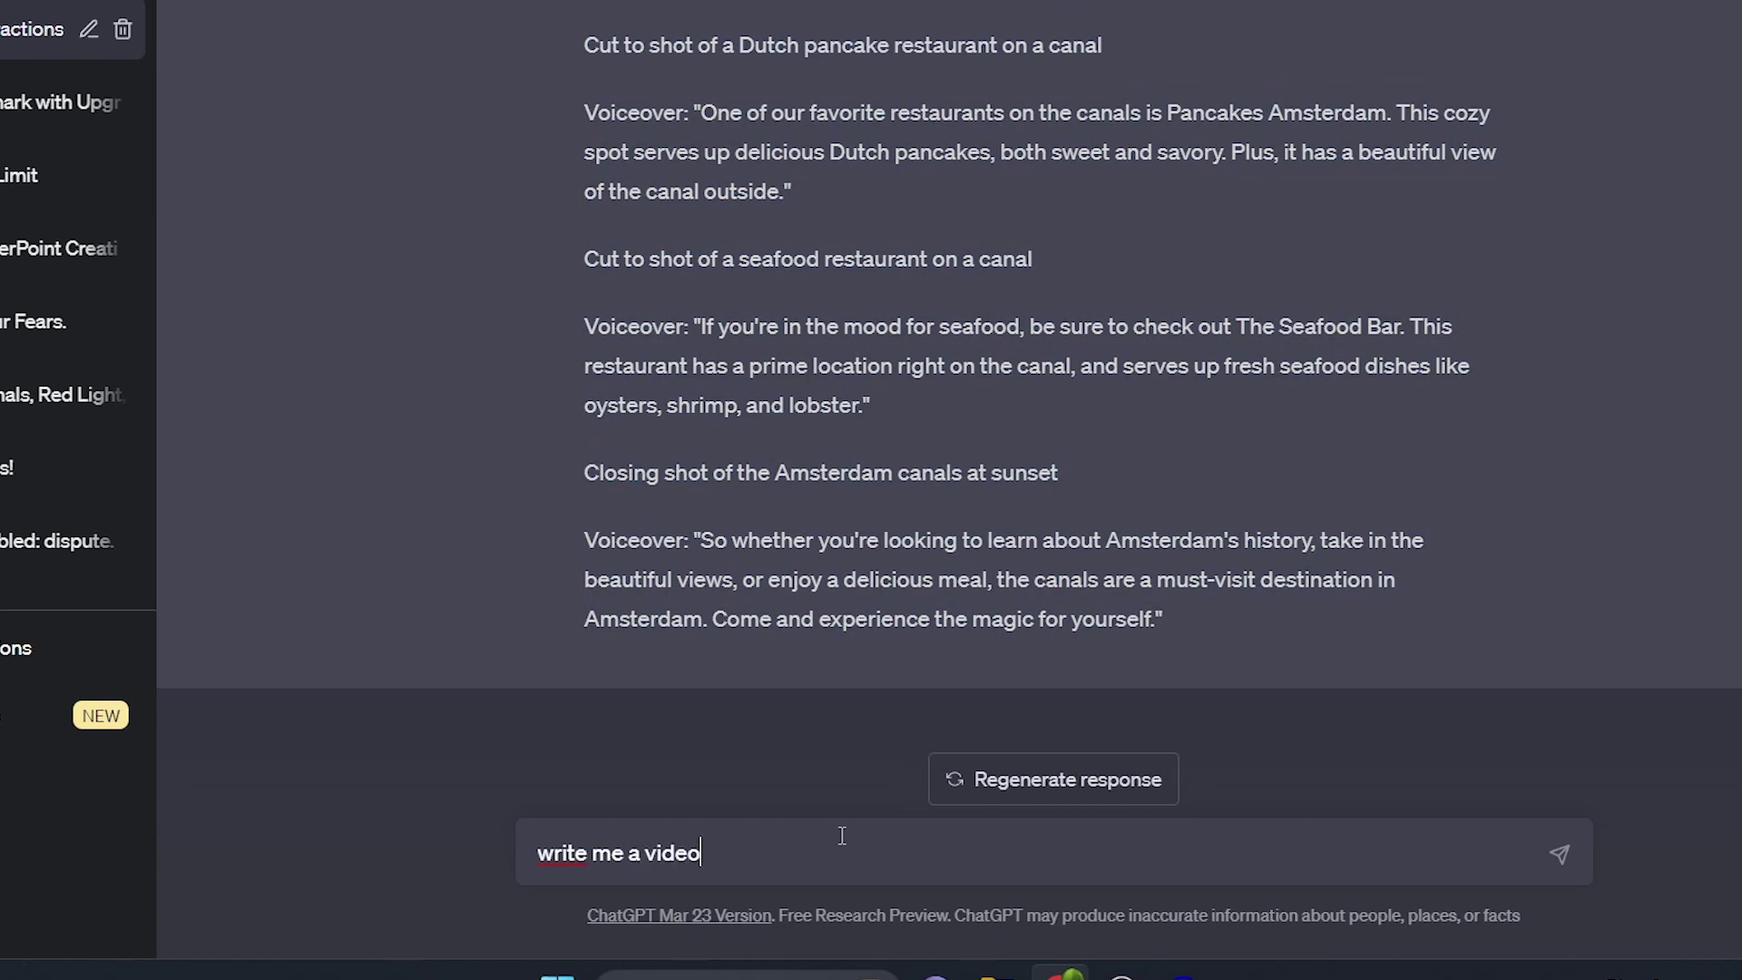
type(" script about ")
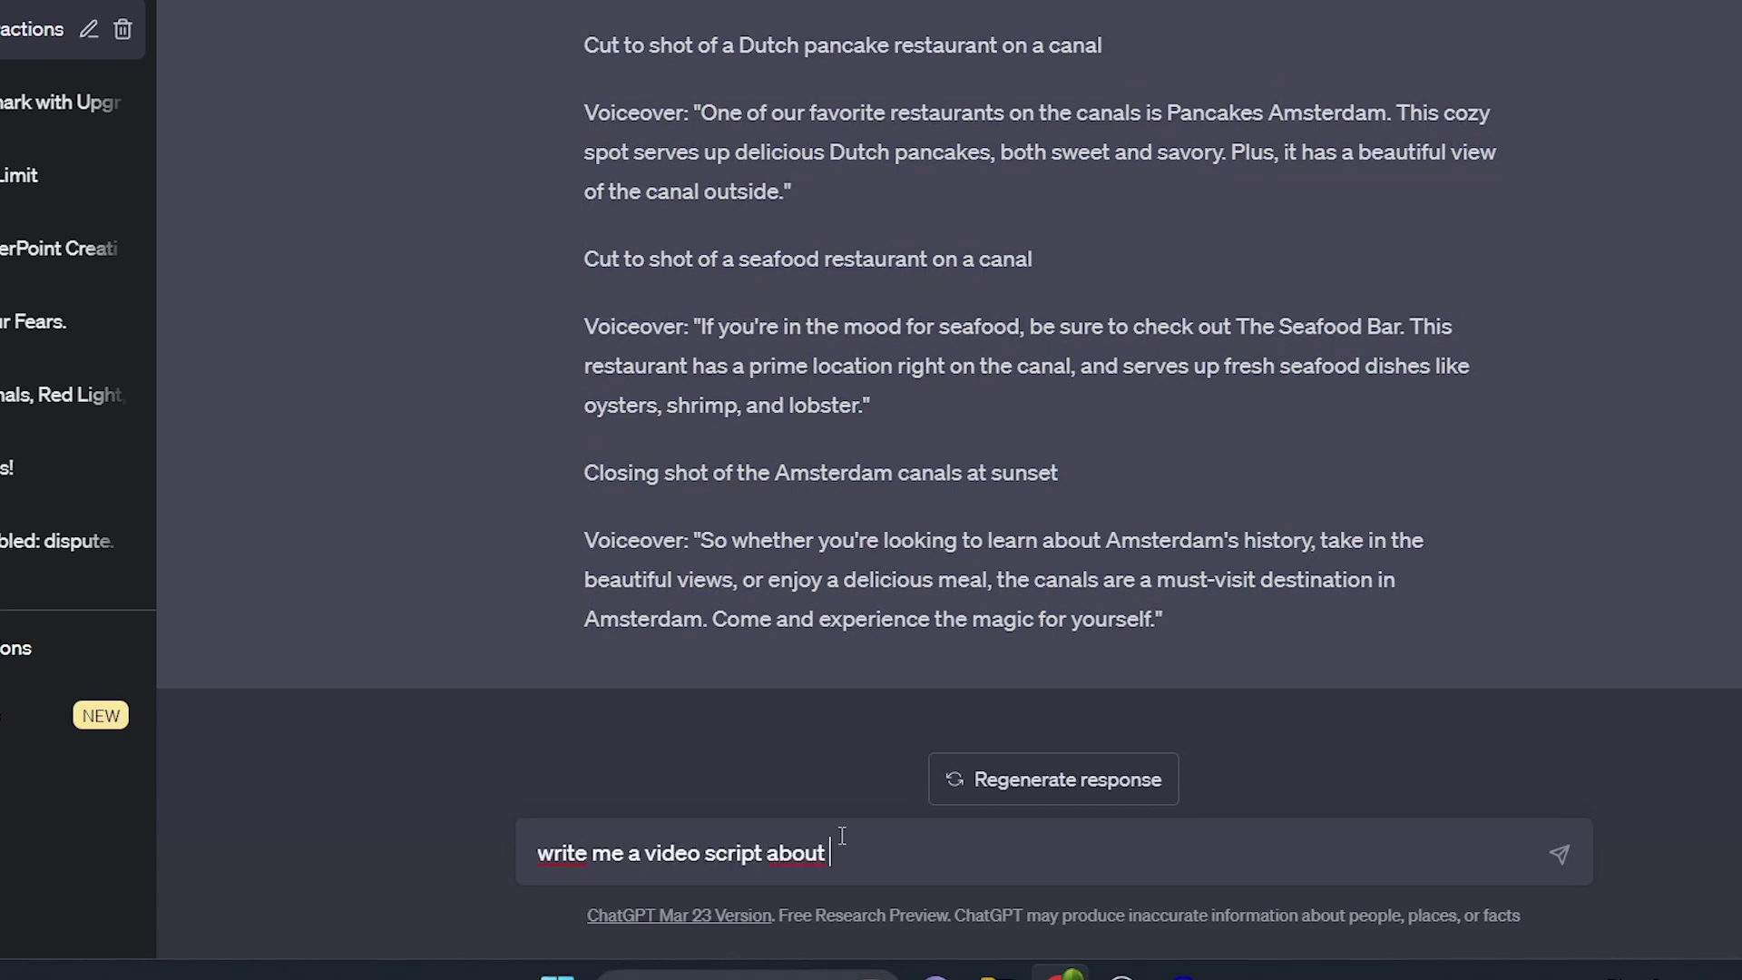
type("the top 3 histroical ")
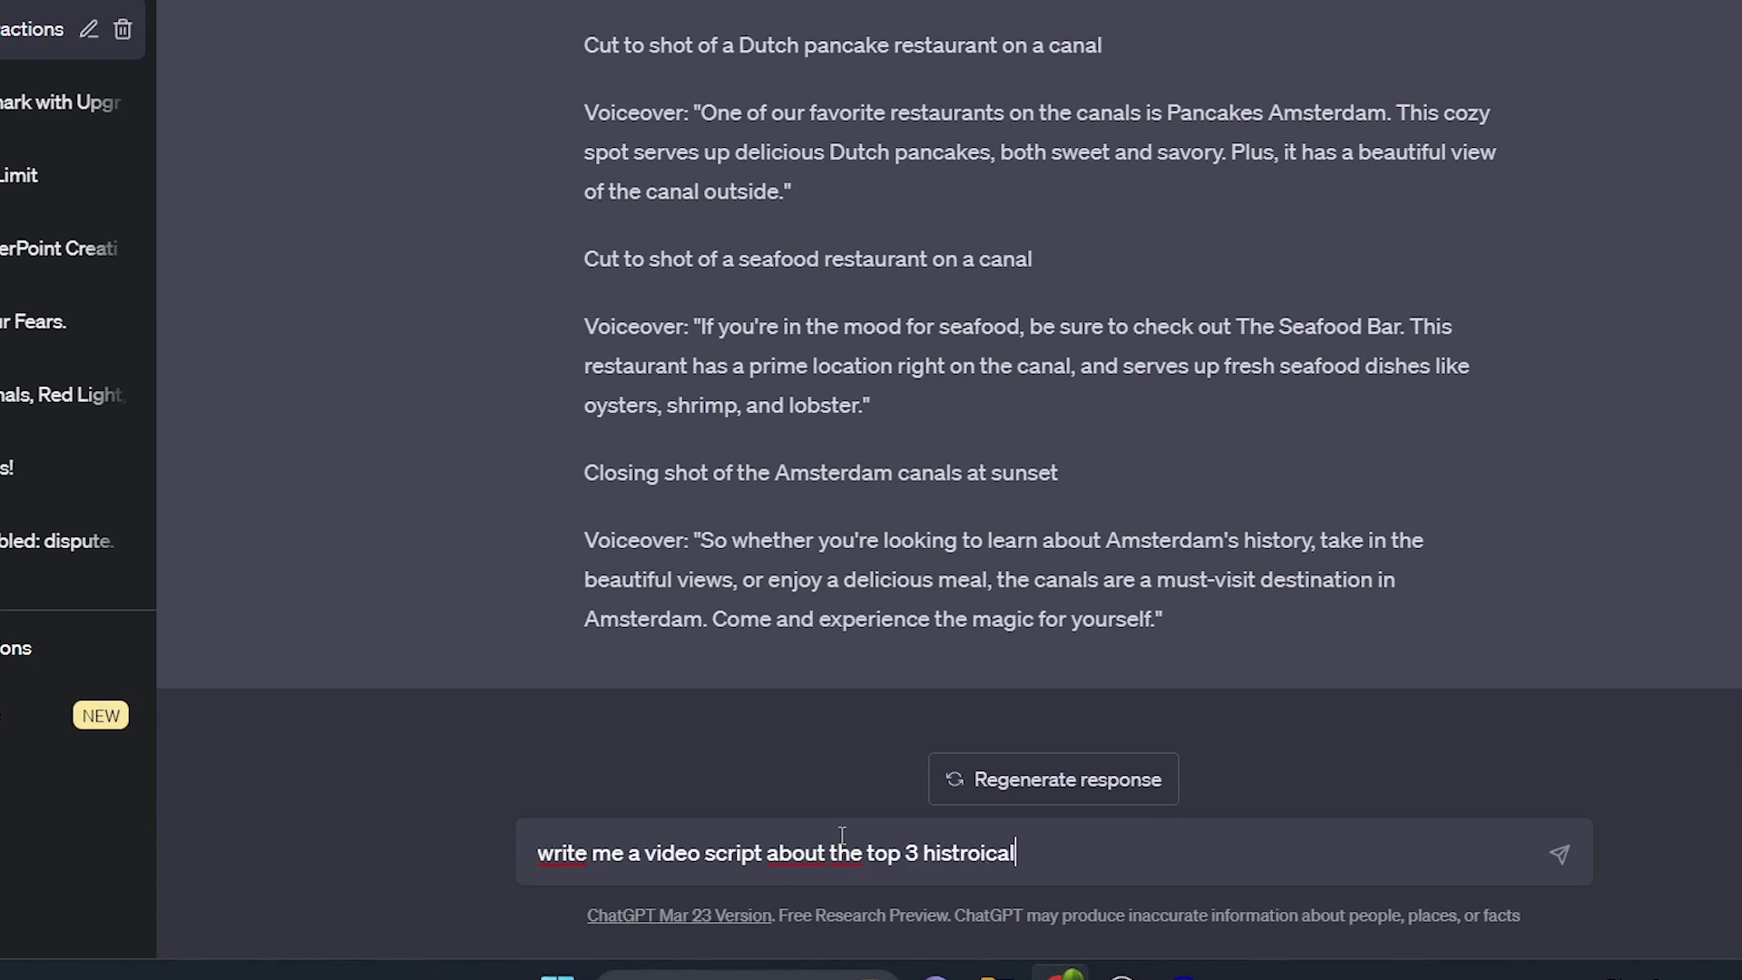
type("buildings in amsterdam")
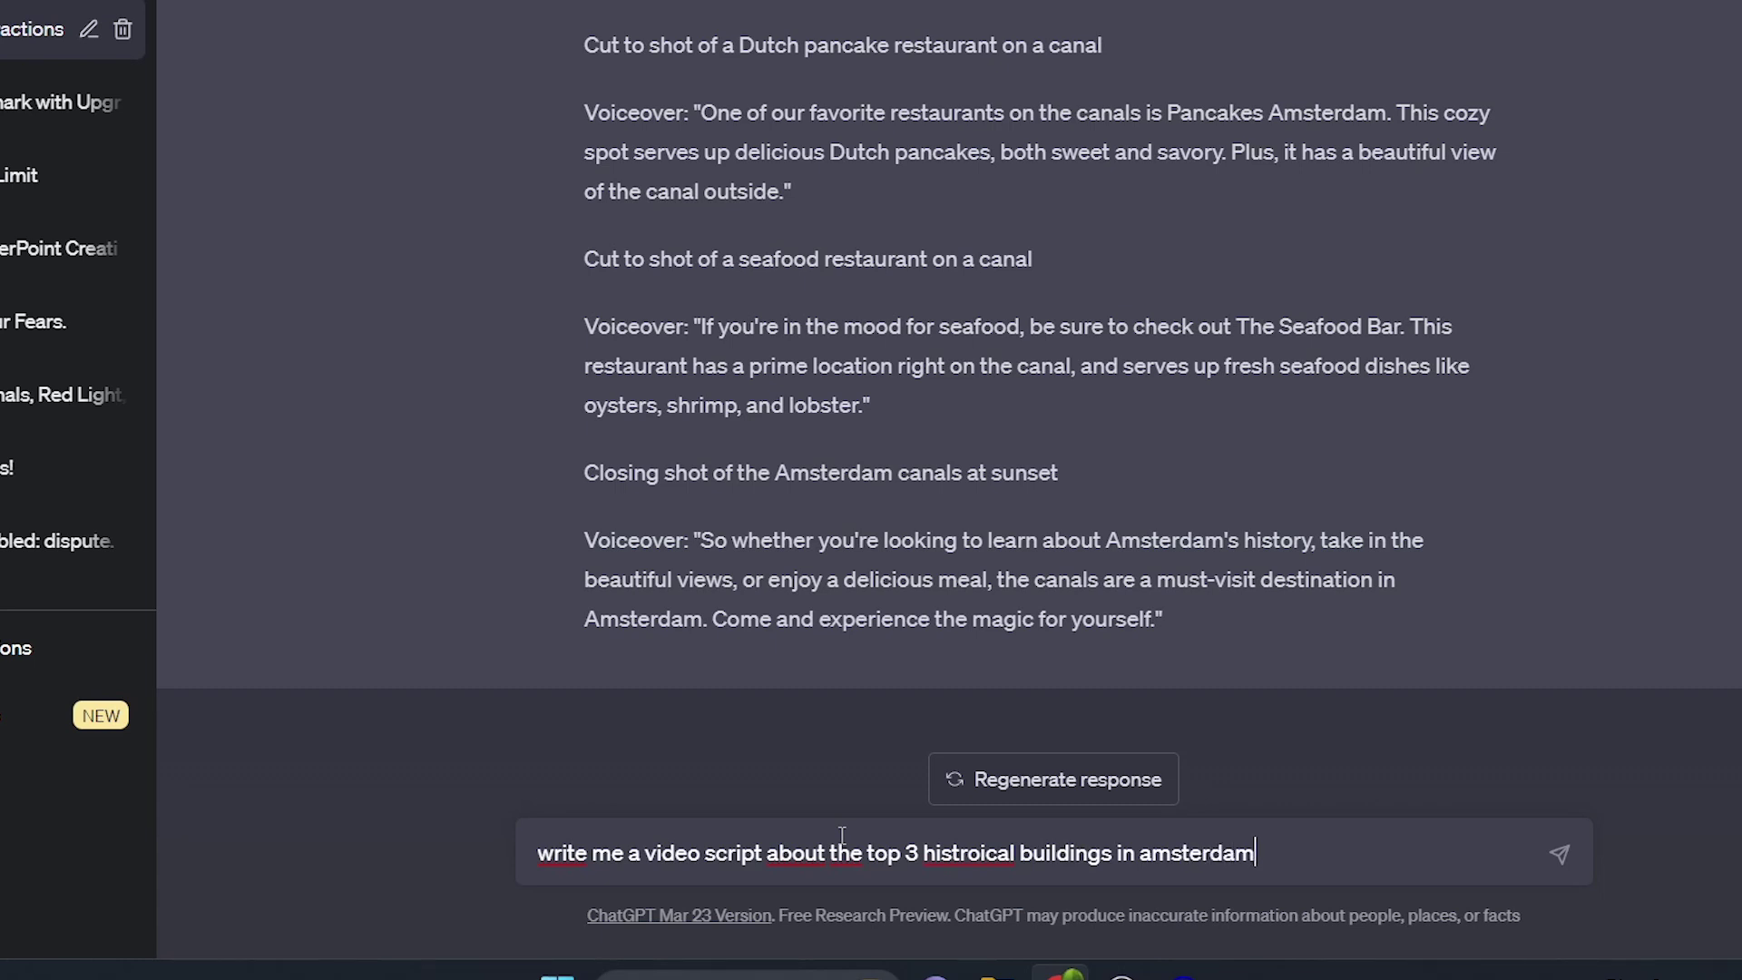
type(", what you can d")
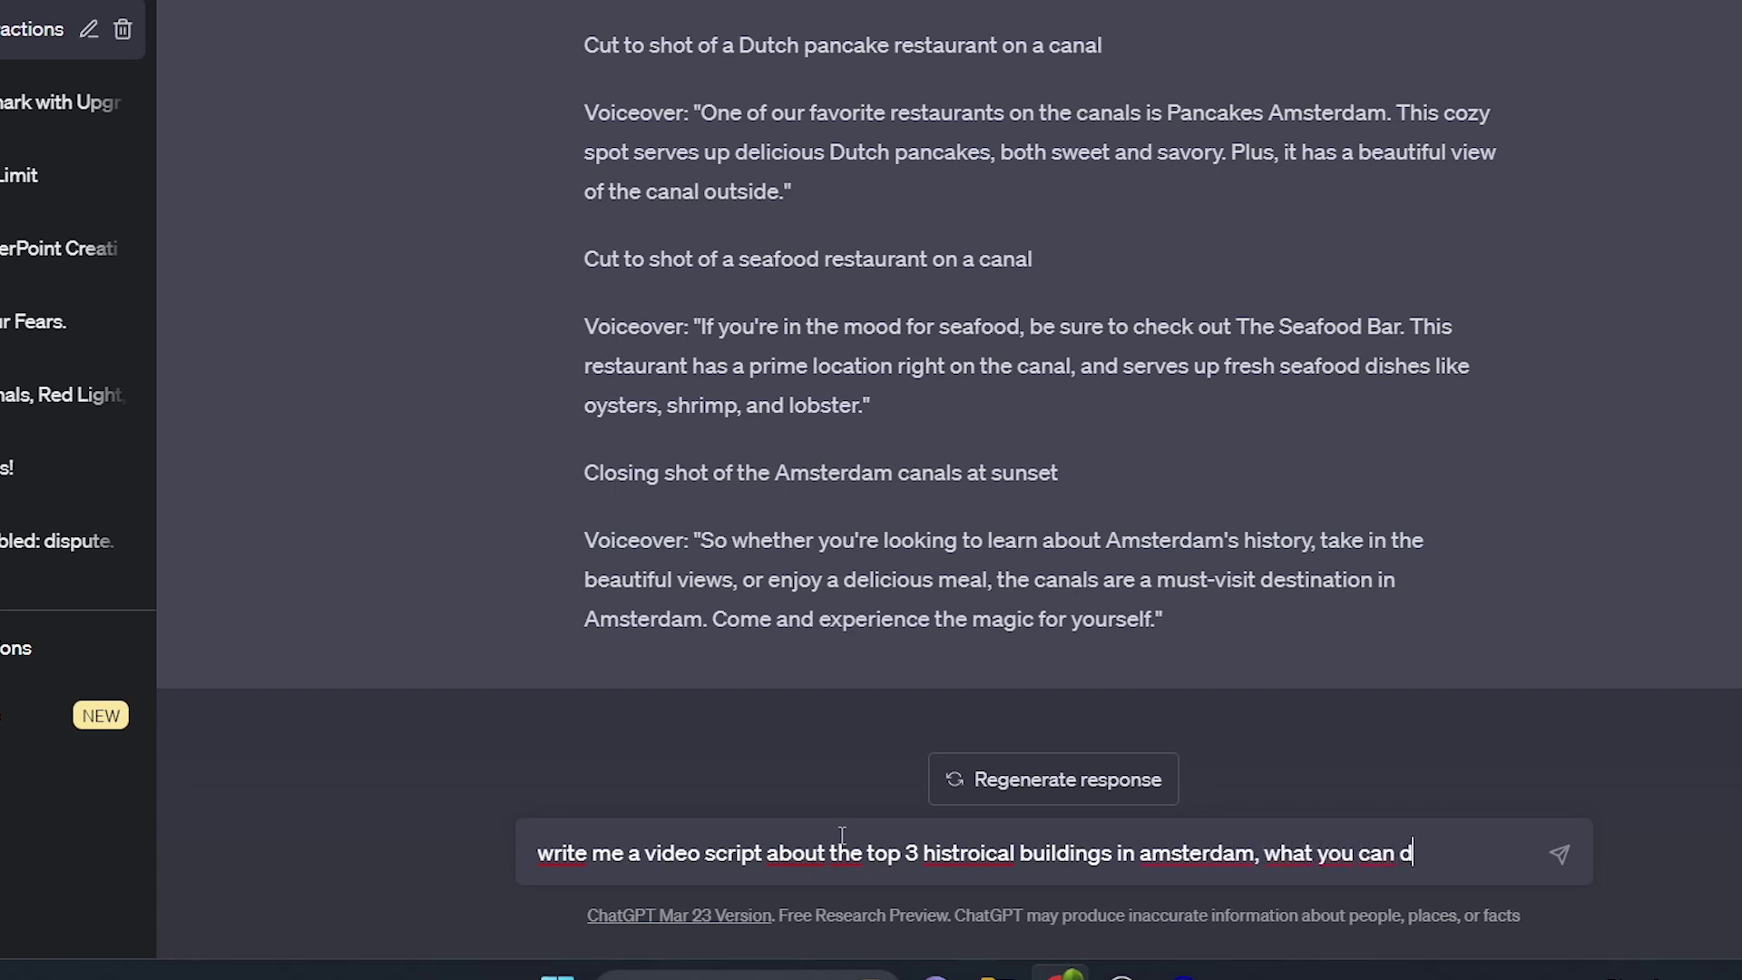
type("o there, how it")
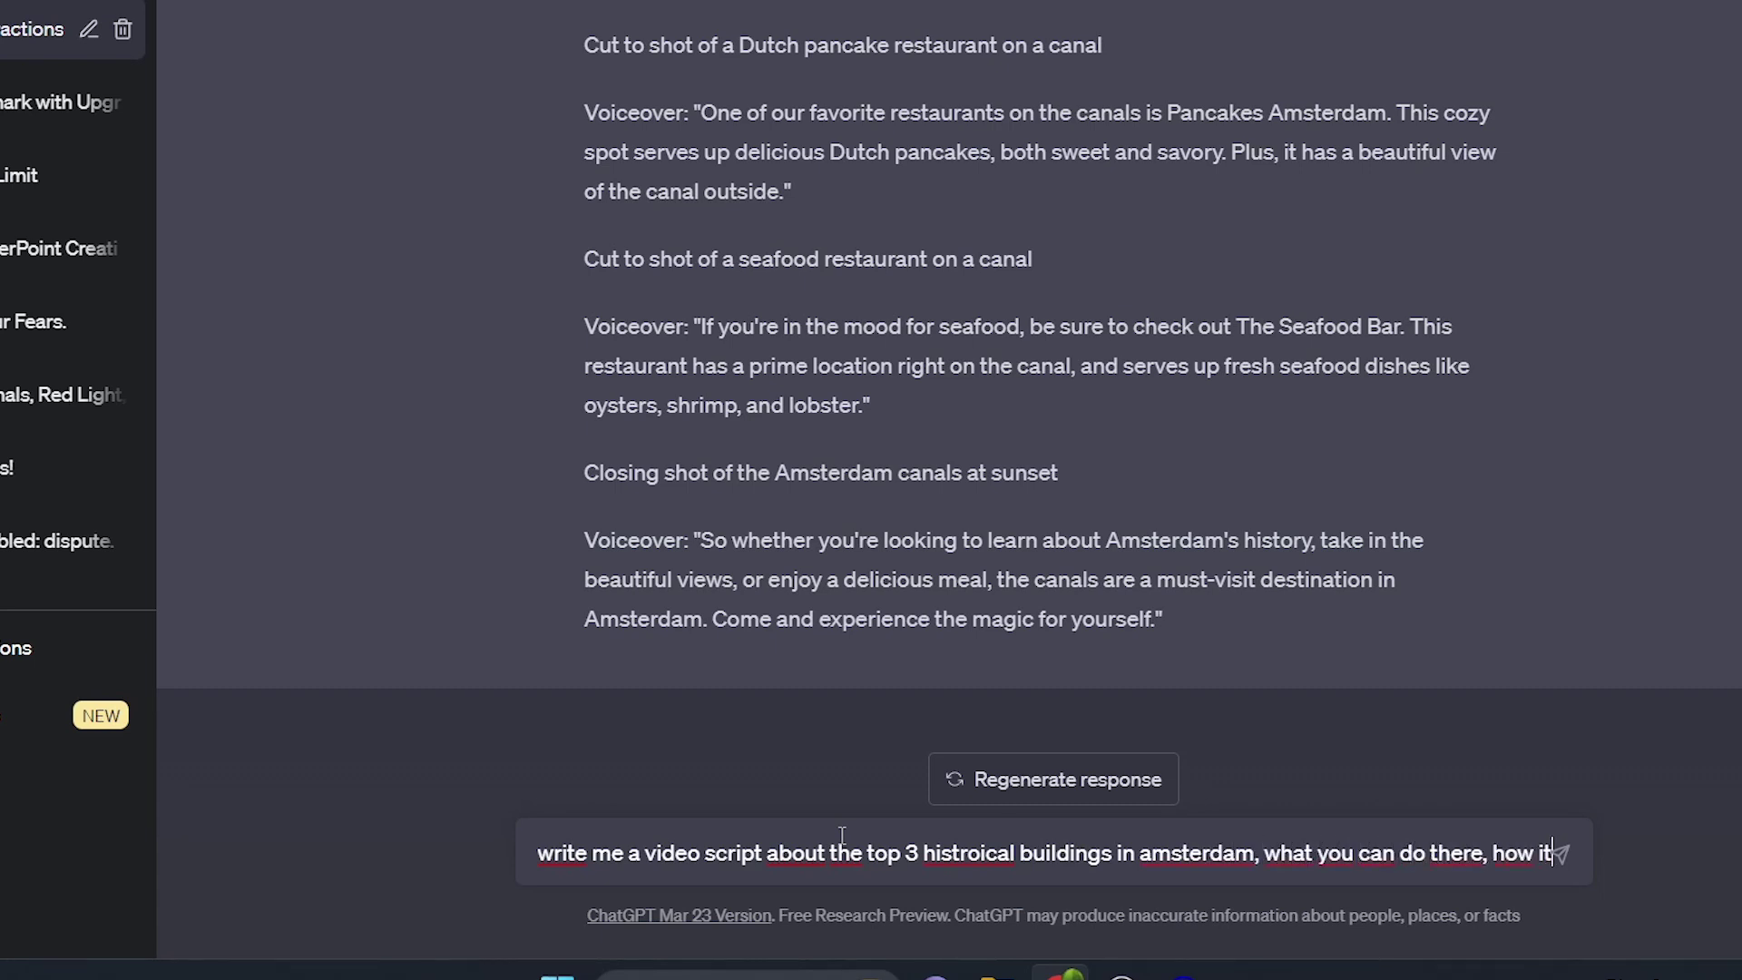
type(" wwas")
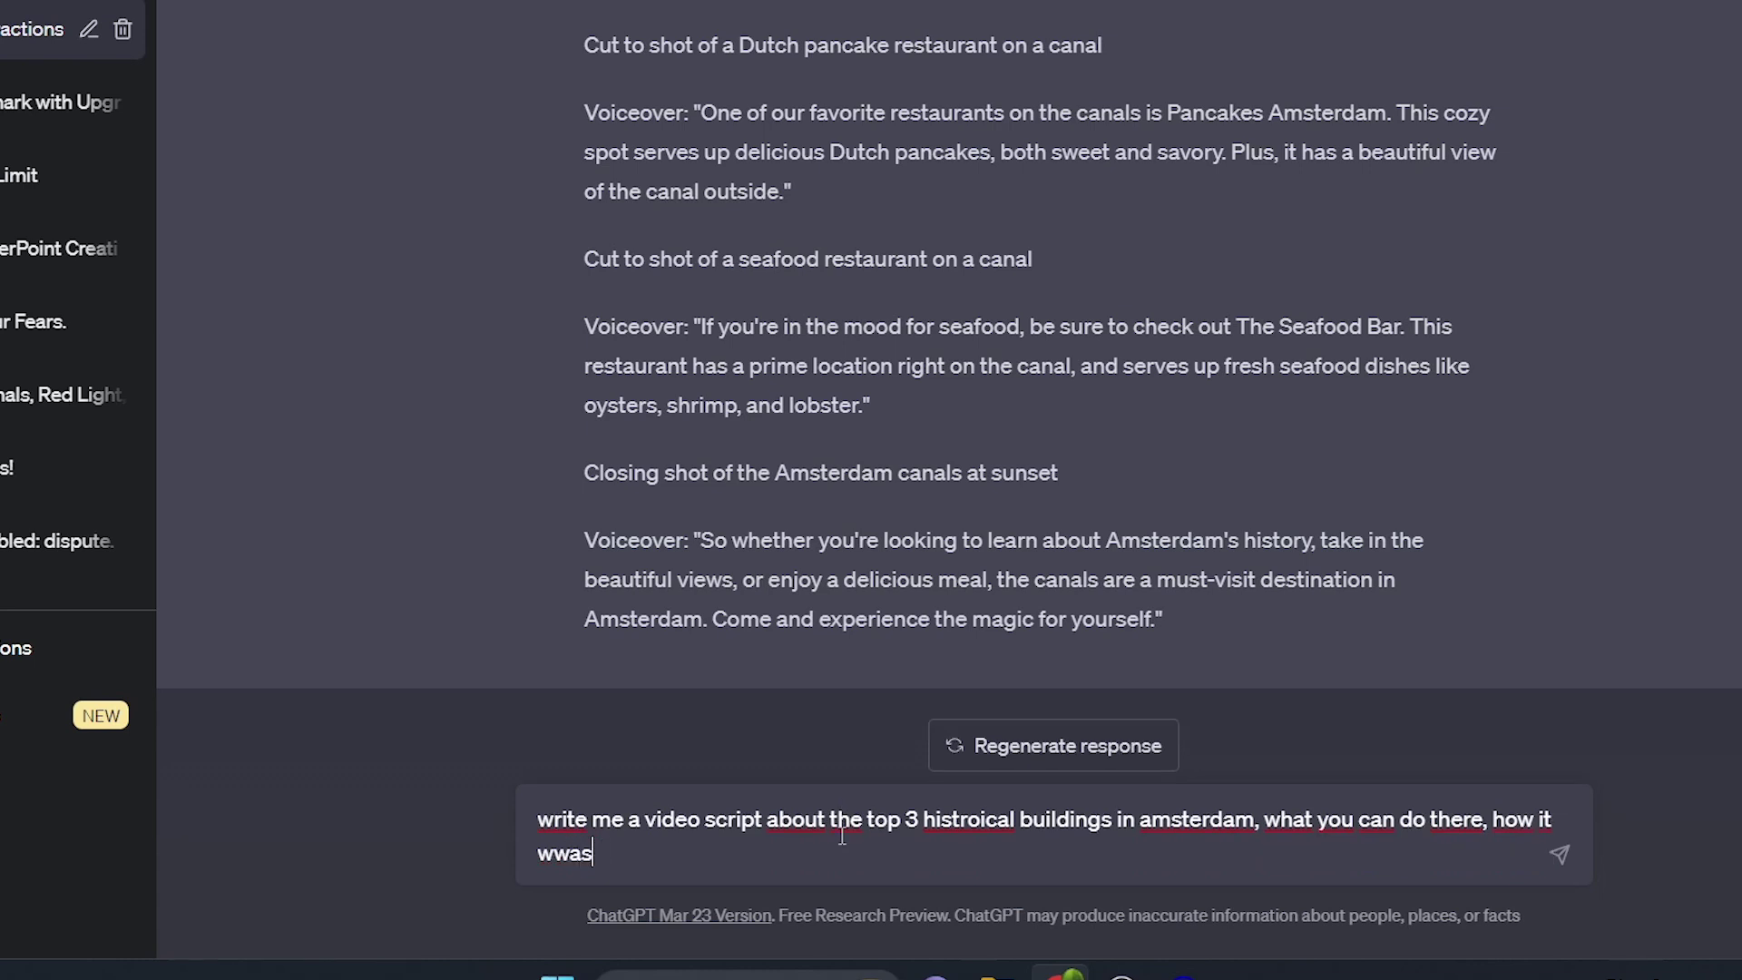
key("BackSpace")
type("as built and nearb")
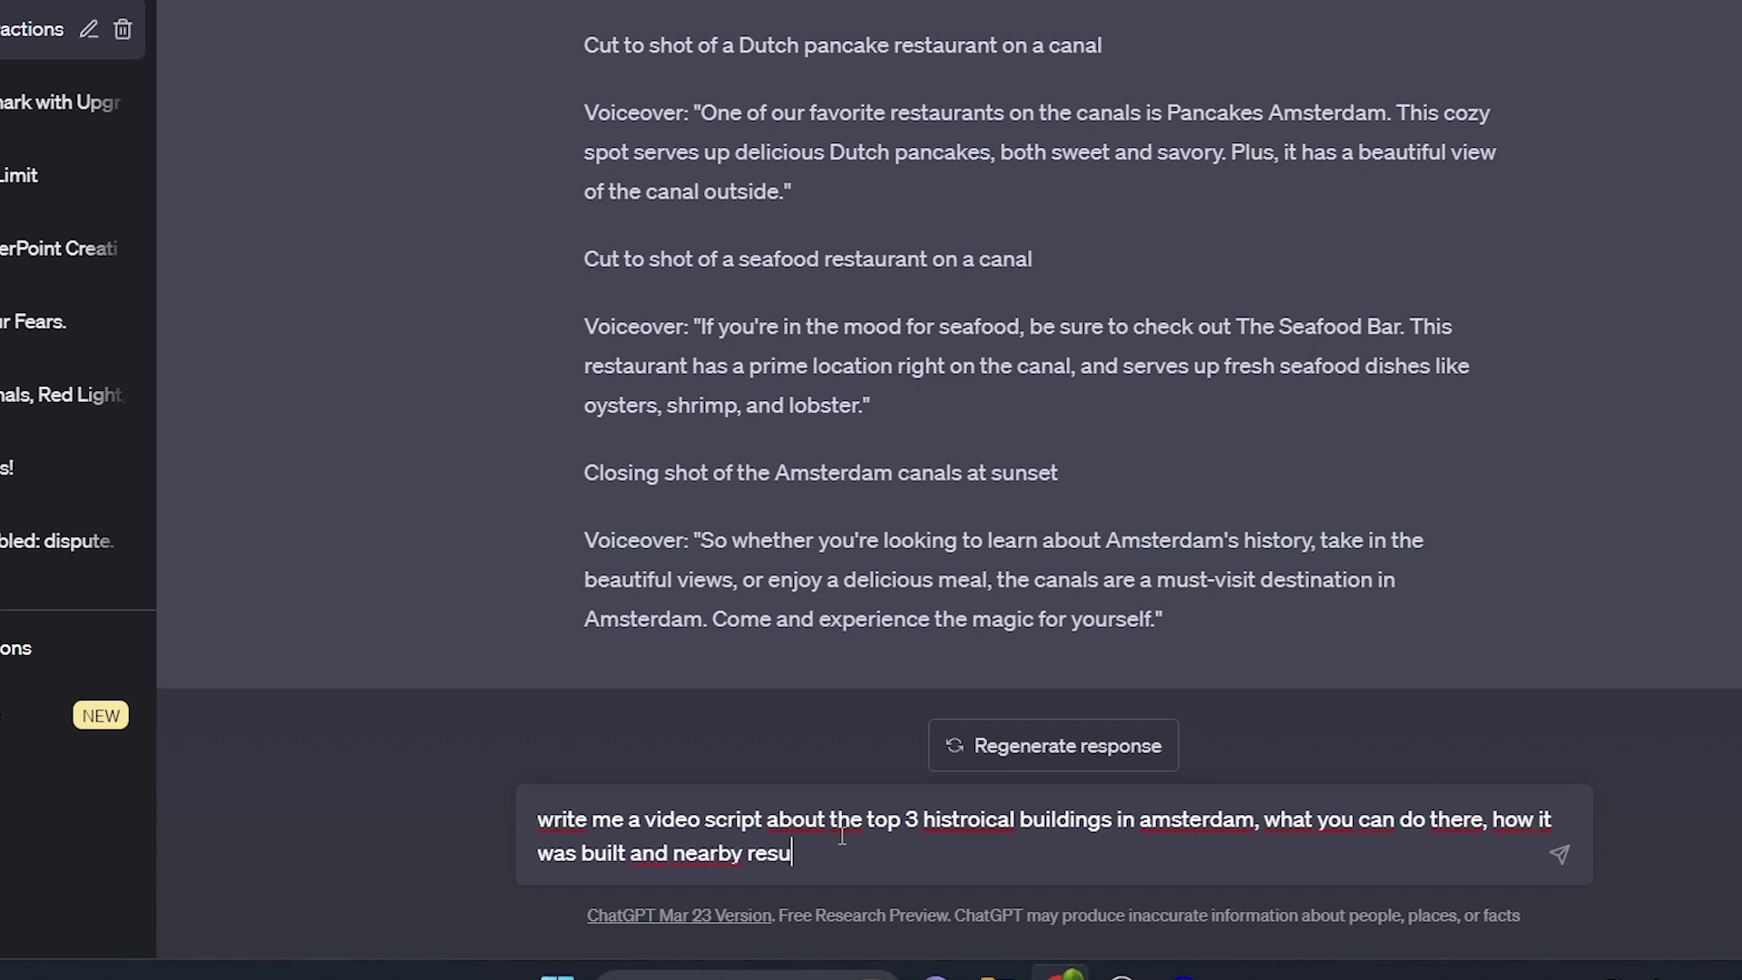
type("y restaurant")
key("Return")
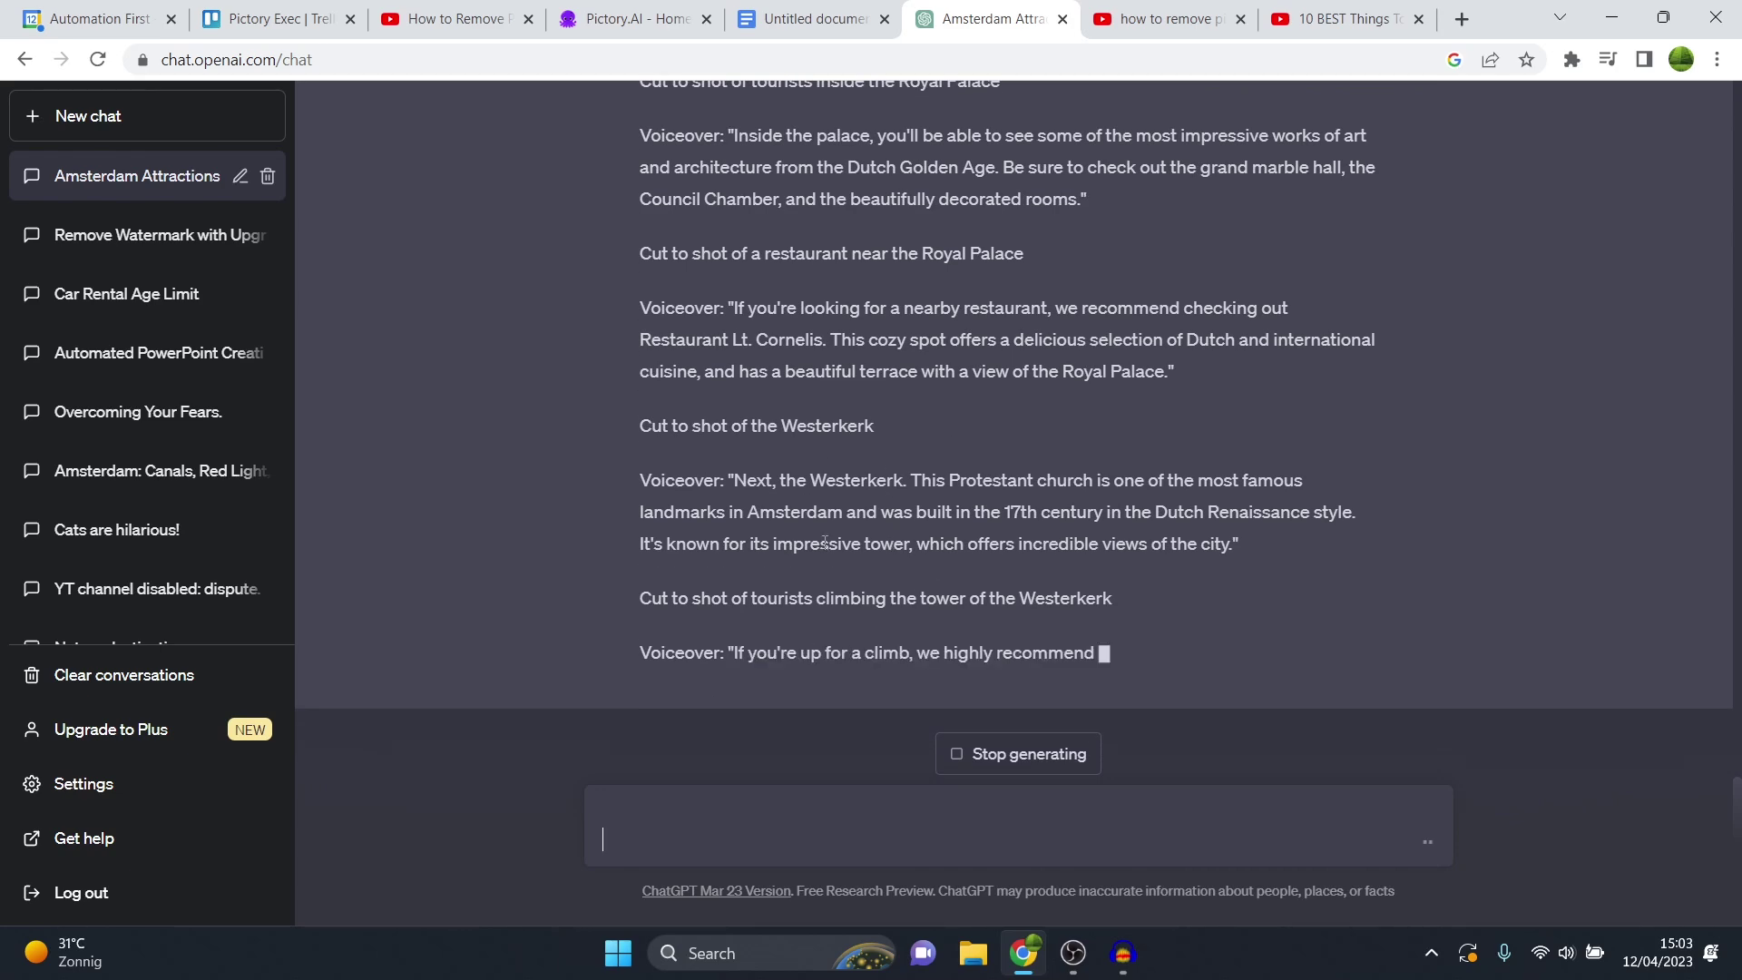
scroll(746, 439, "up", 8)
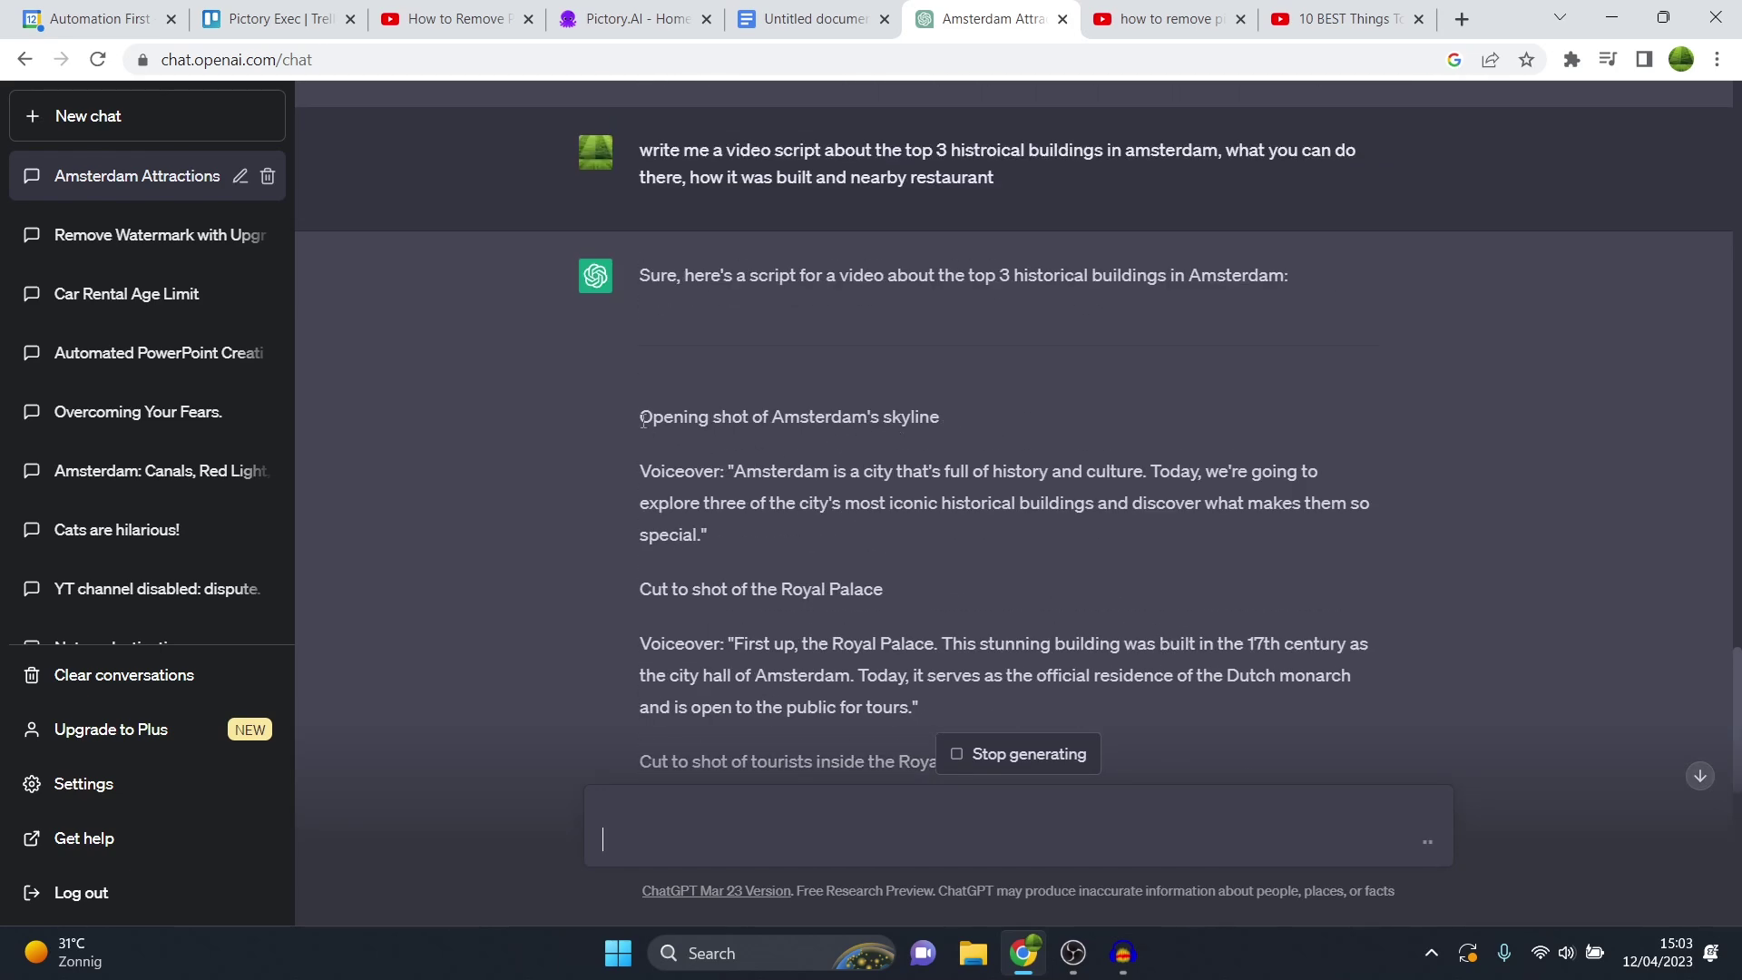
left_click_drag(639, 420, 1266, 611)
scroll(1266, 612, "down", 9)
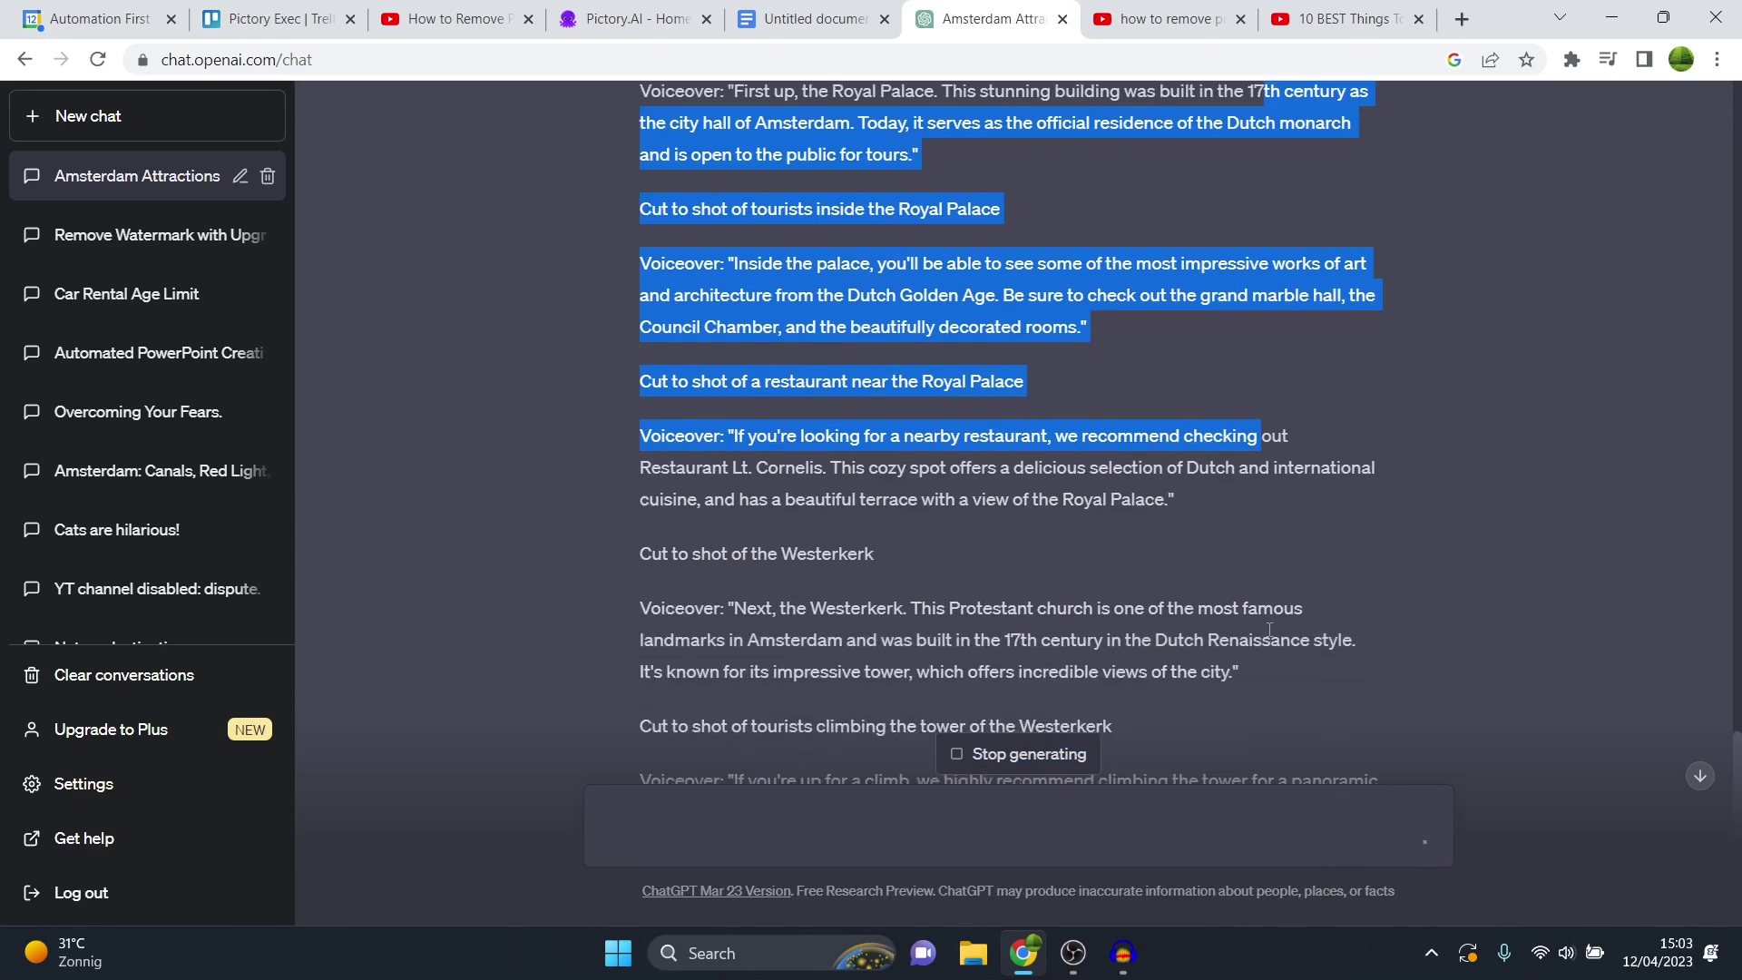
left_click(930, 351)
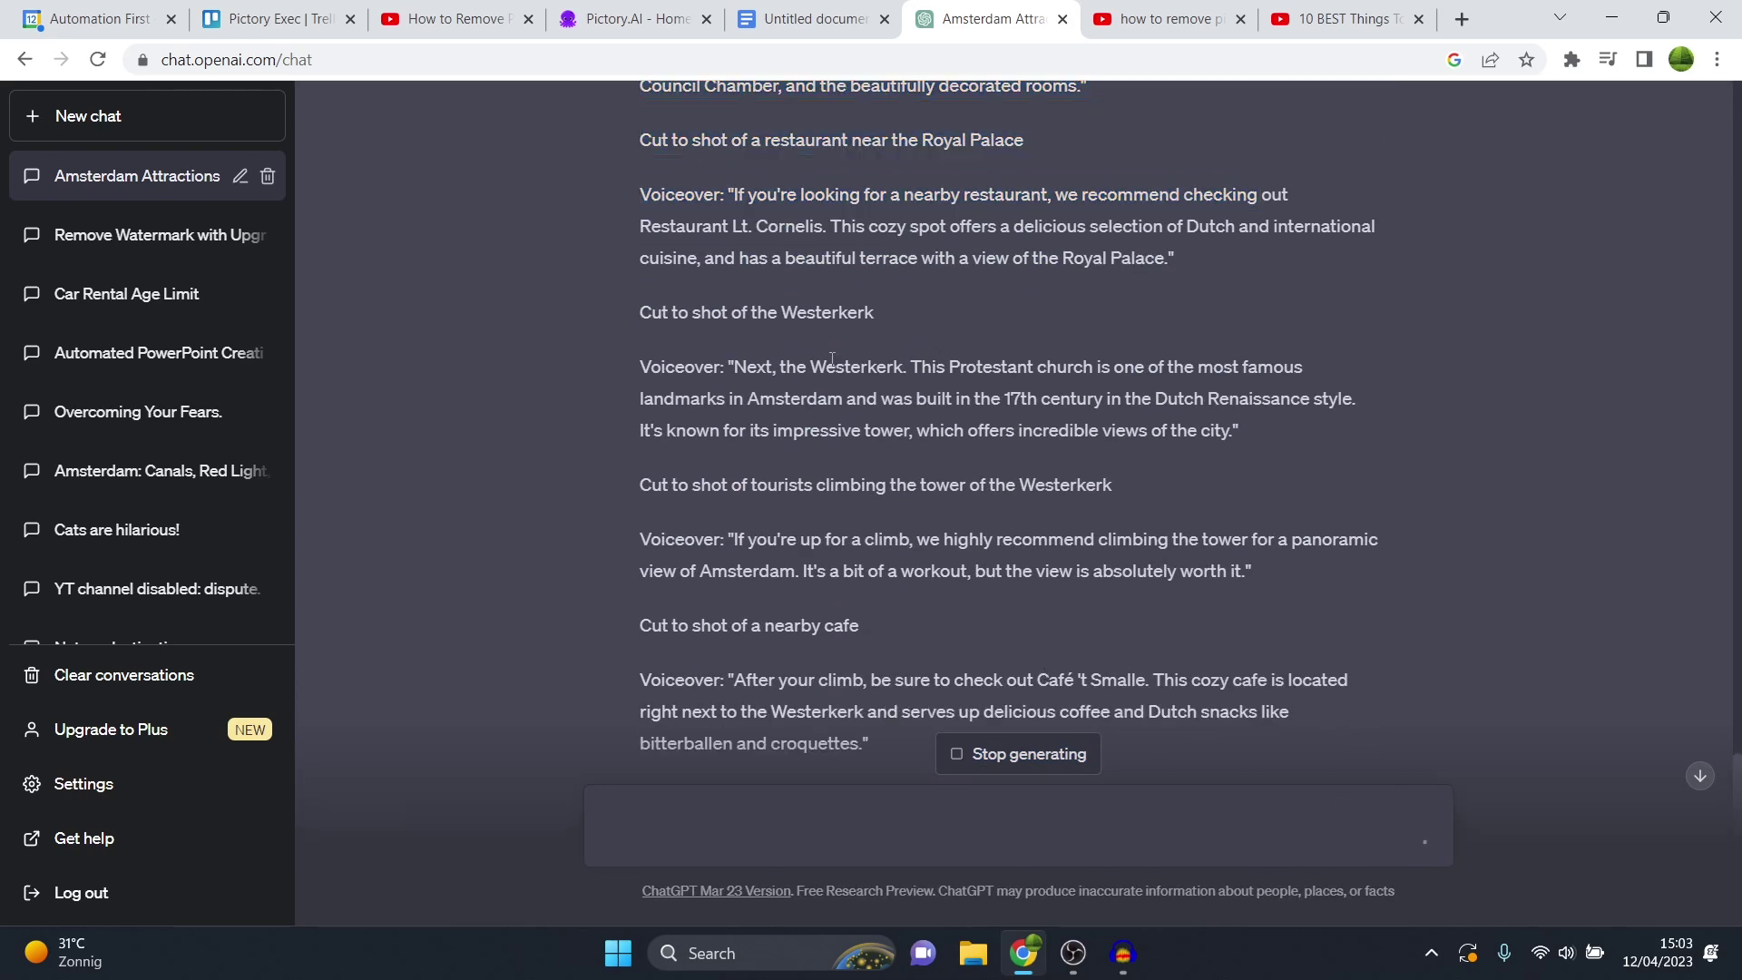
Step: Return to the Google Docs document holding the scripts and rename it "amsterdam things to do"
left_click(798, 19)
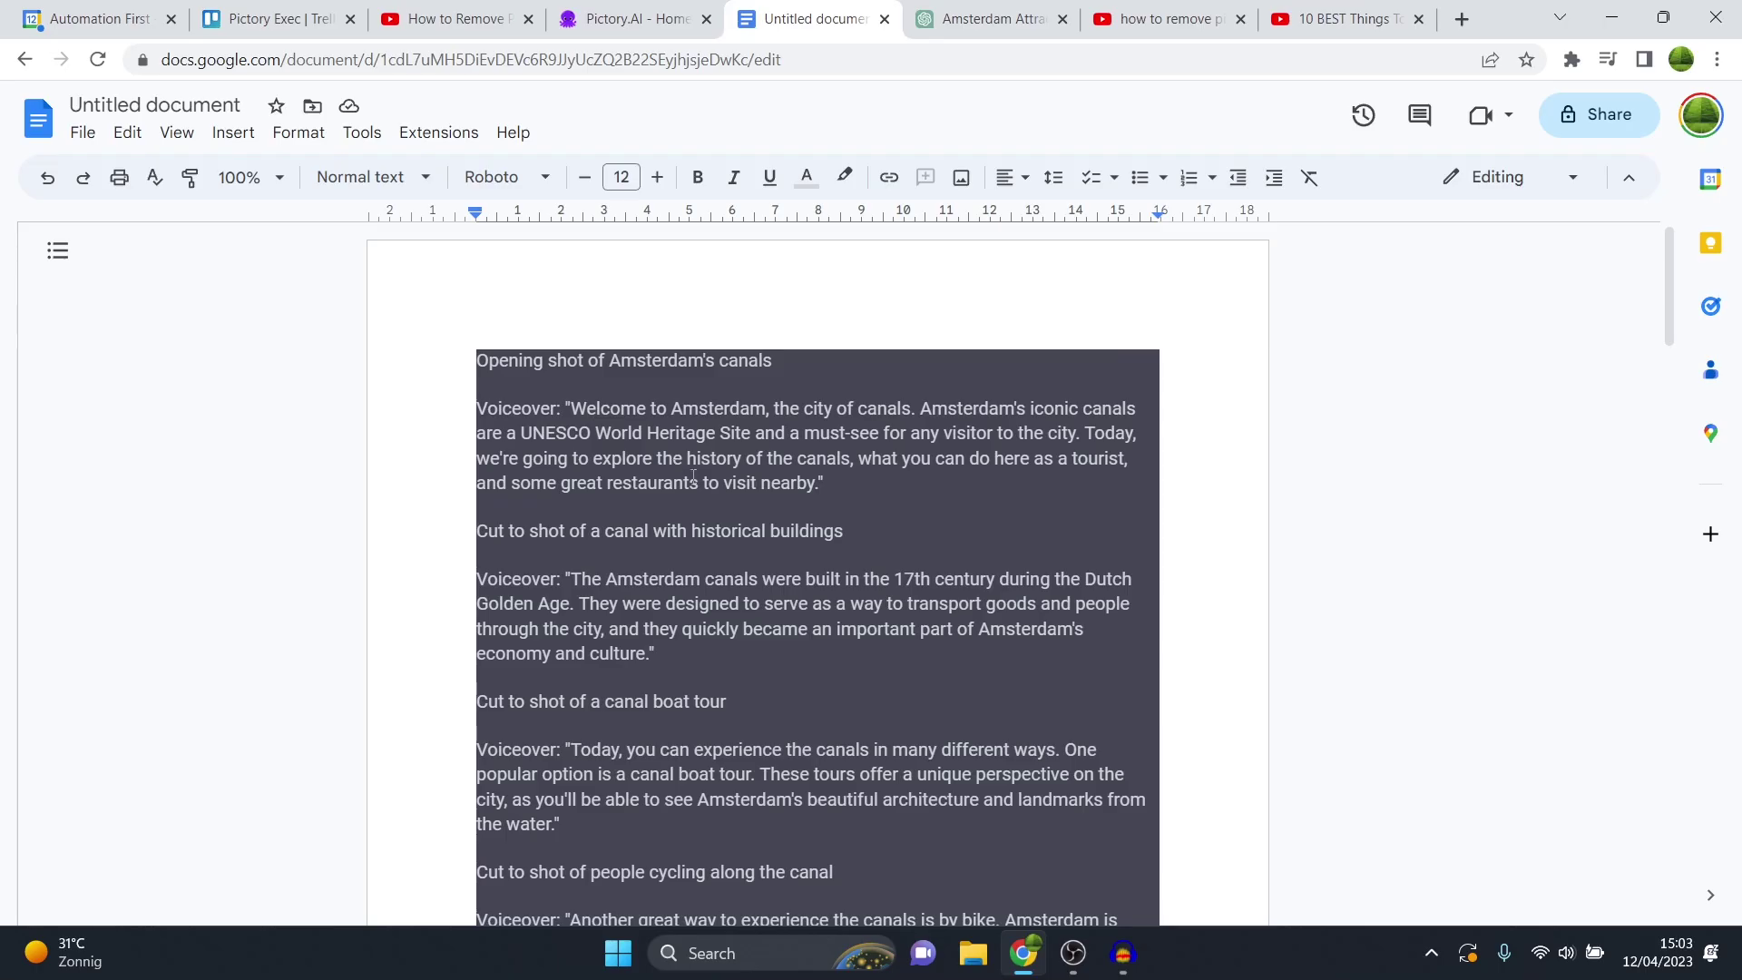
left_click(213, 103)
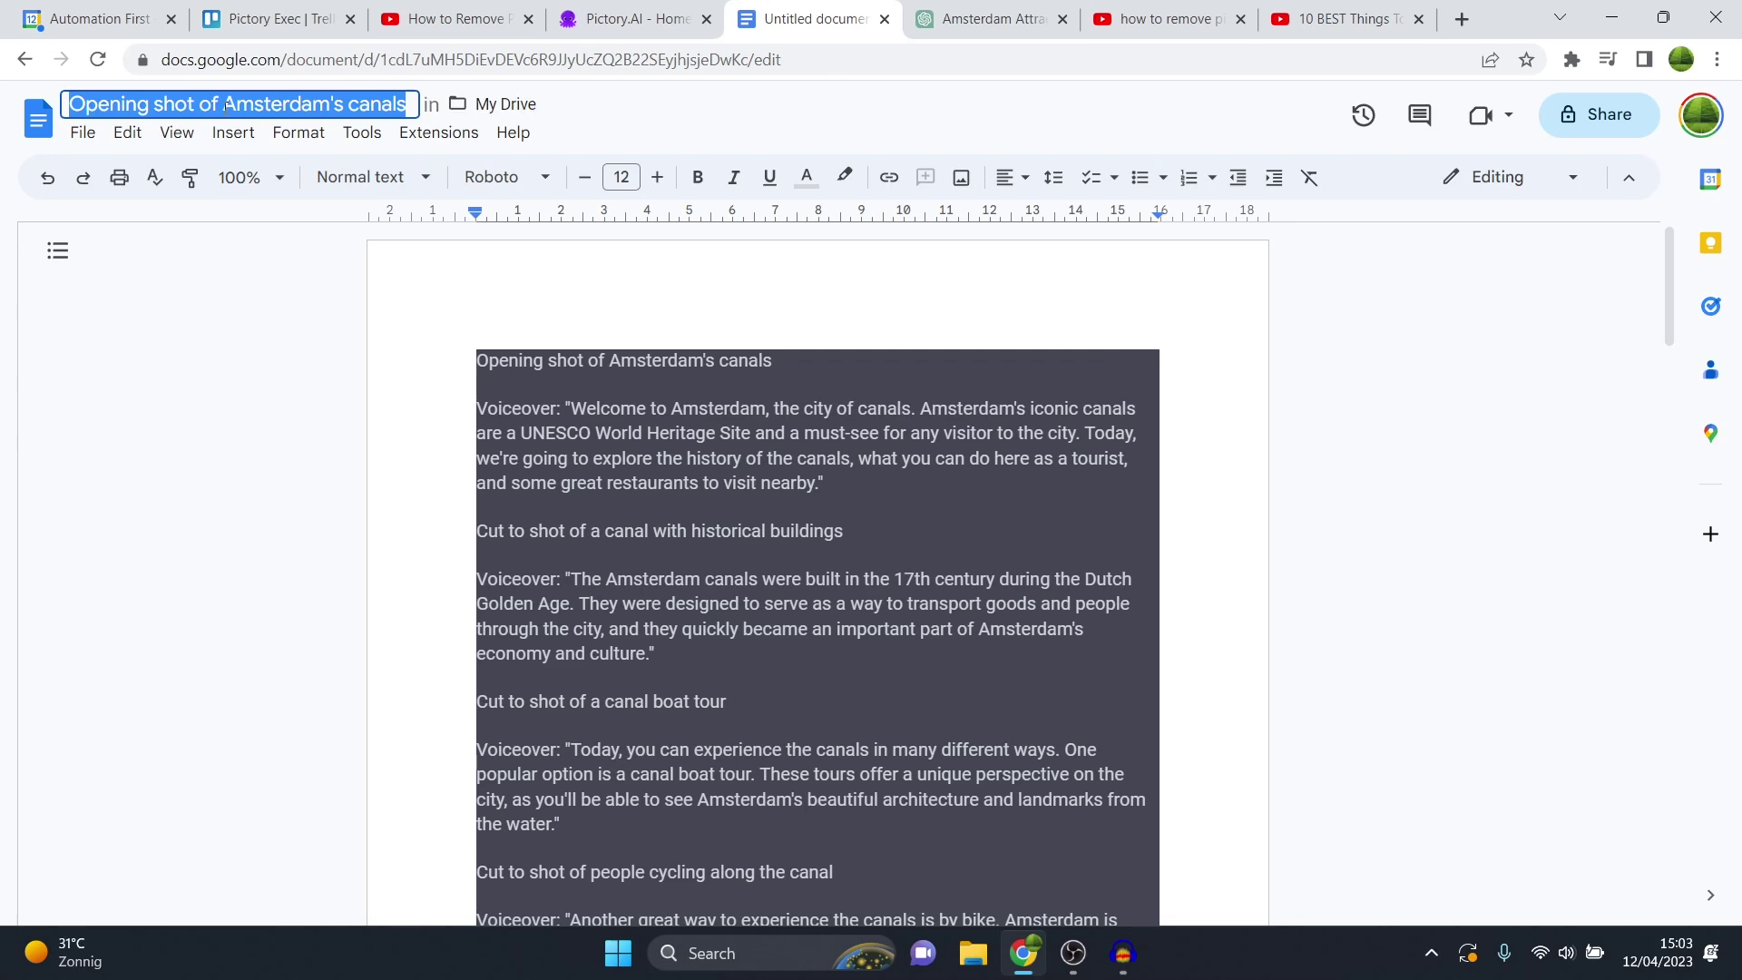
type("amsterdam")
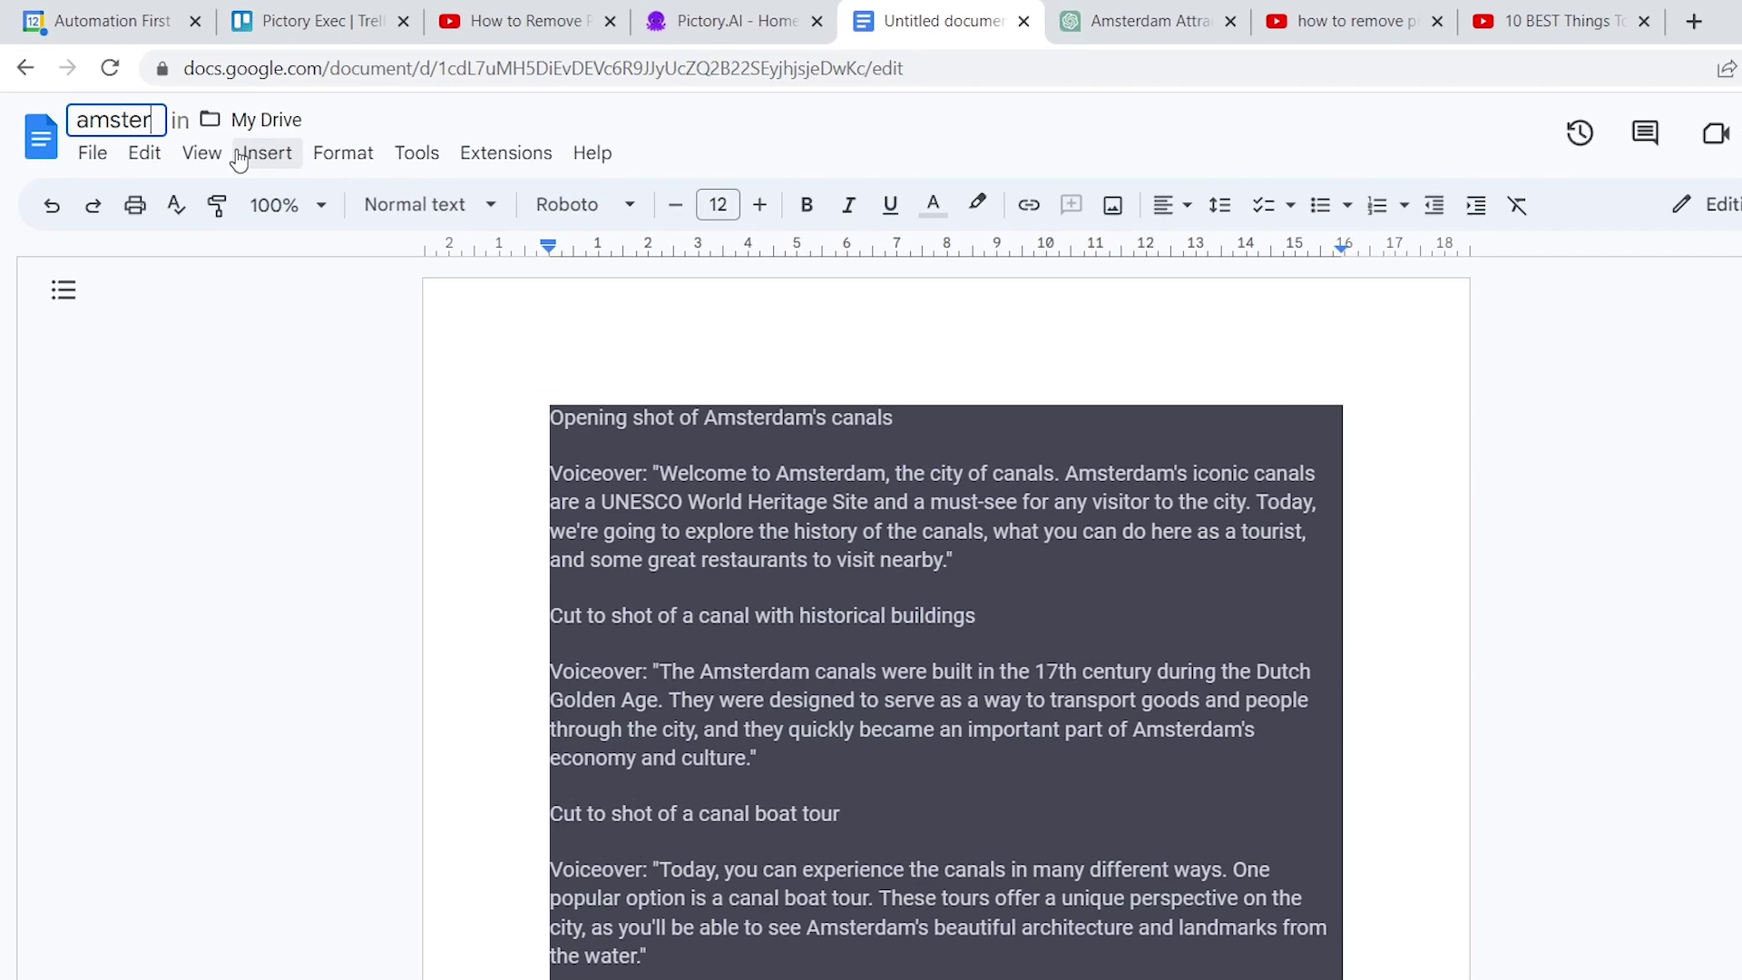
type(" things to do")
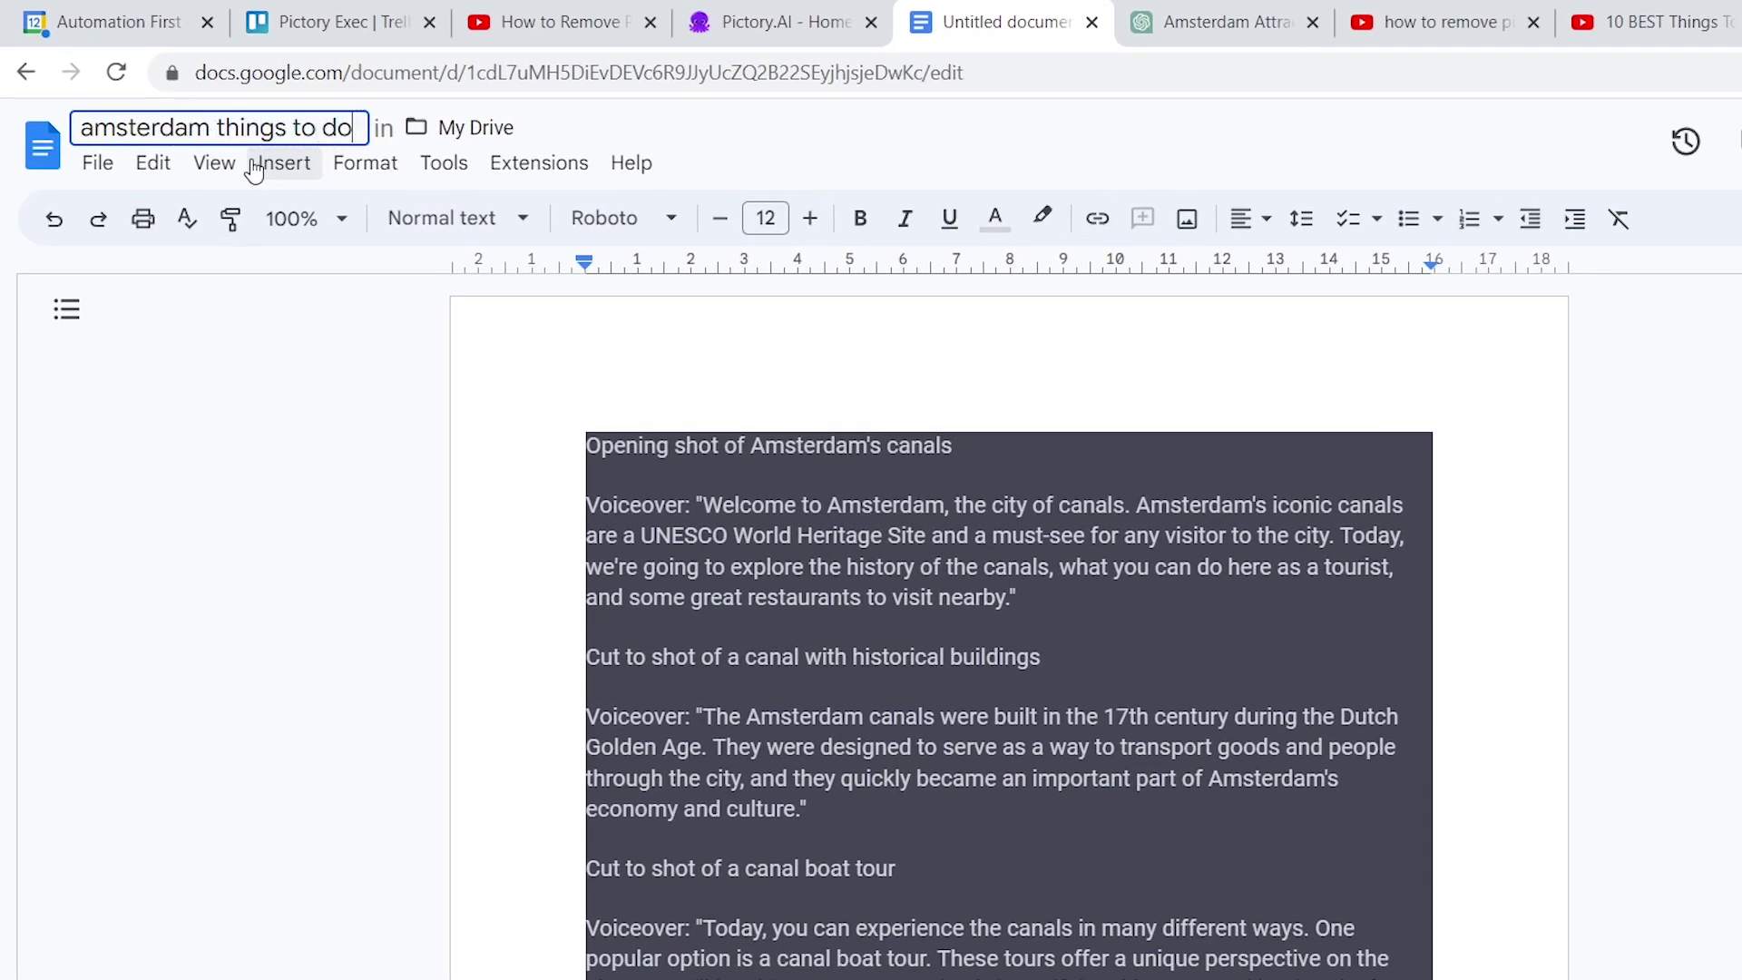
key("Return")
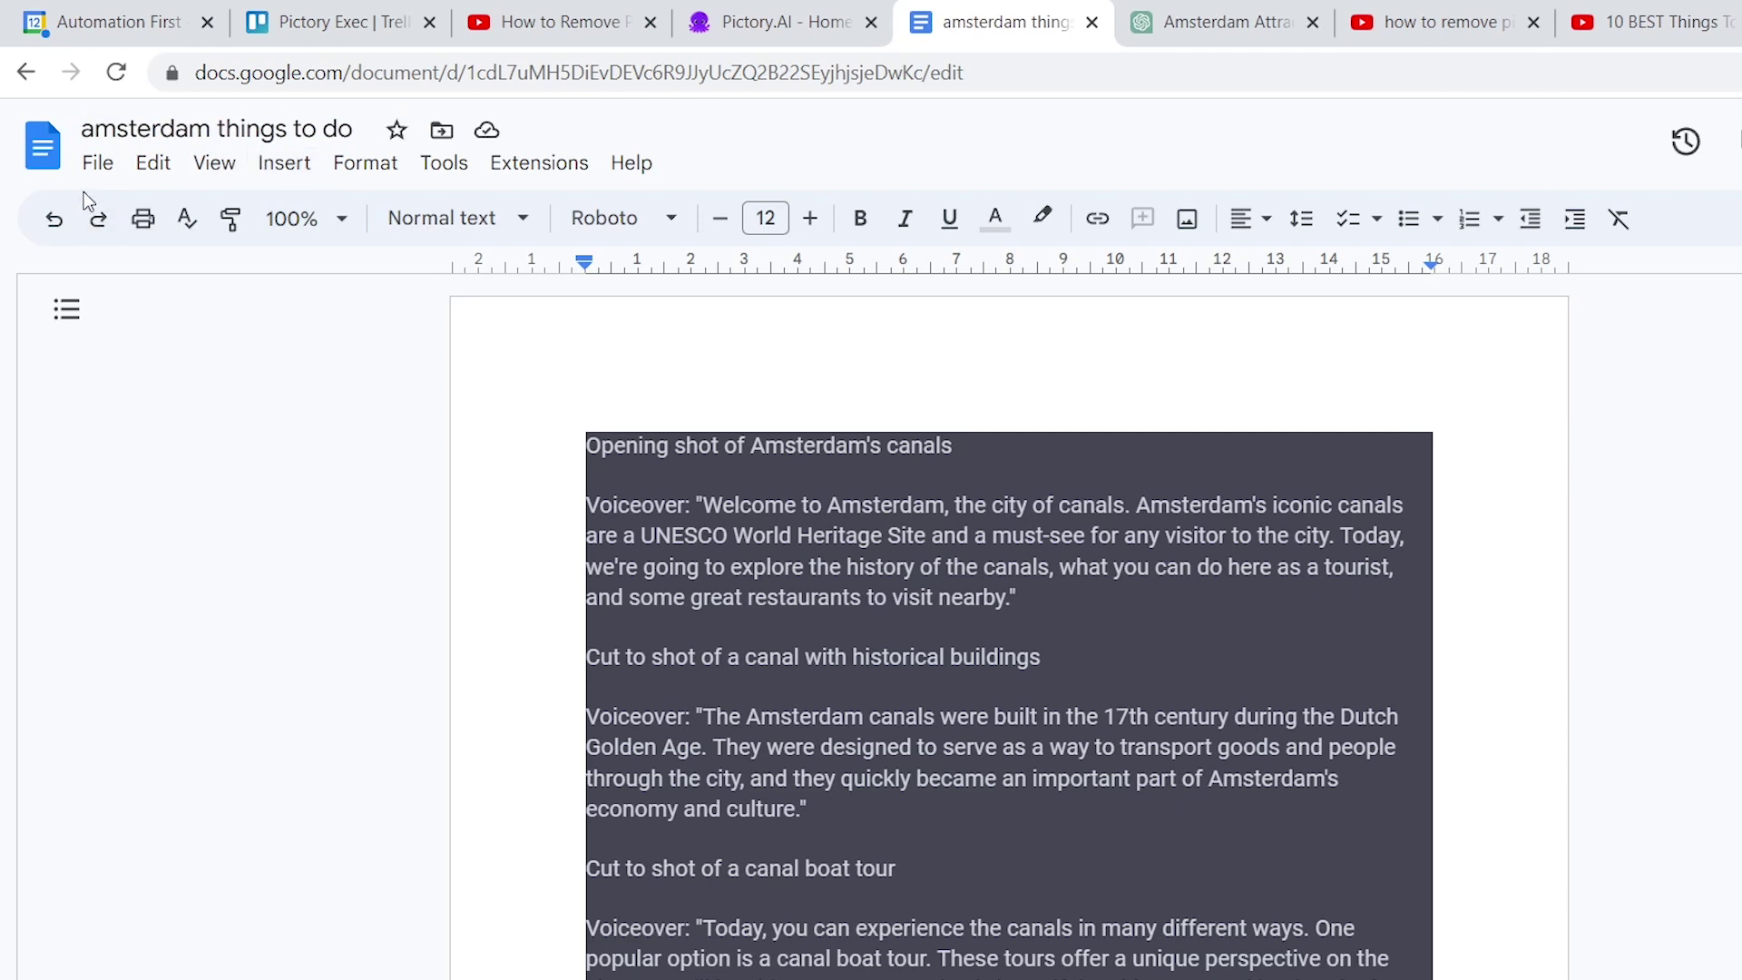
Step: Download the document as a Microsoft Word file and dismiss the Word window that opens
left_click(97, 163)
mouse_move(214, 457)
left_click(721, 483)
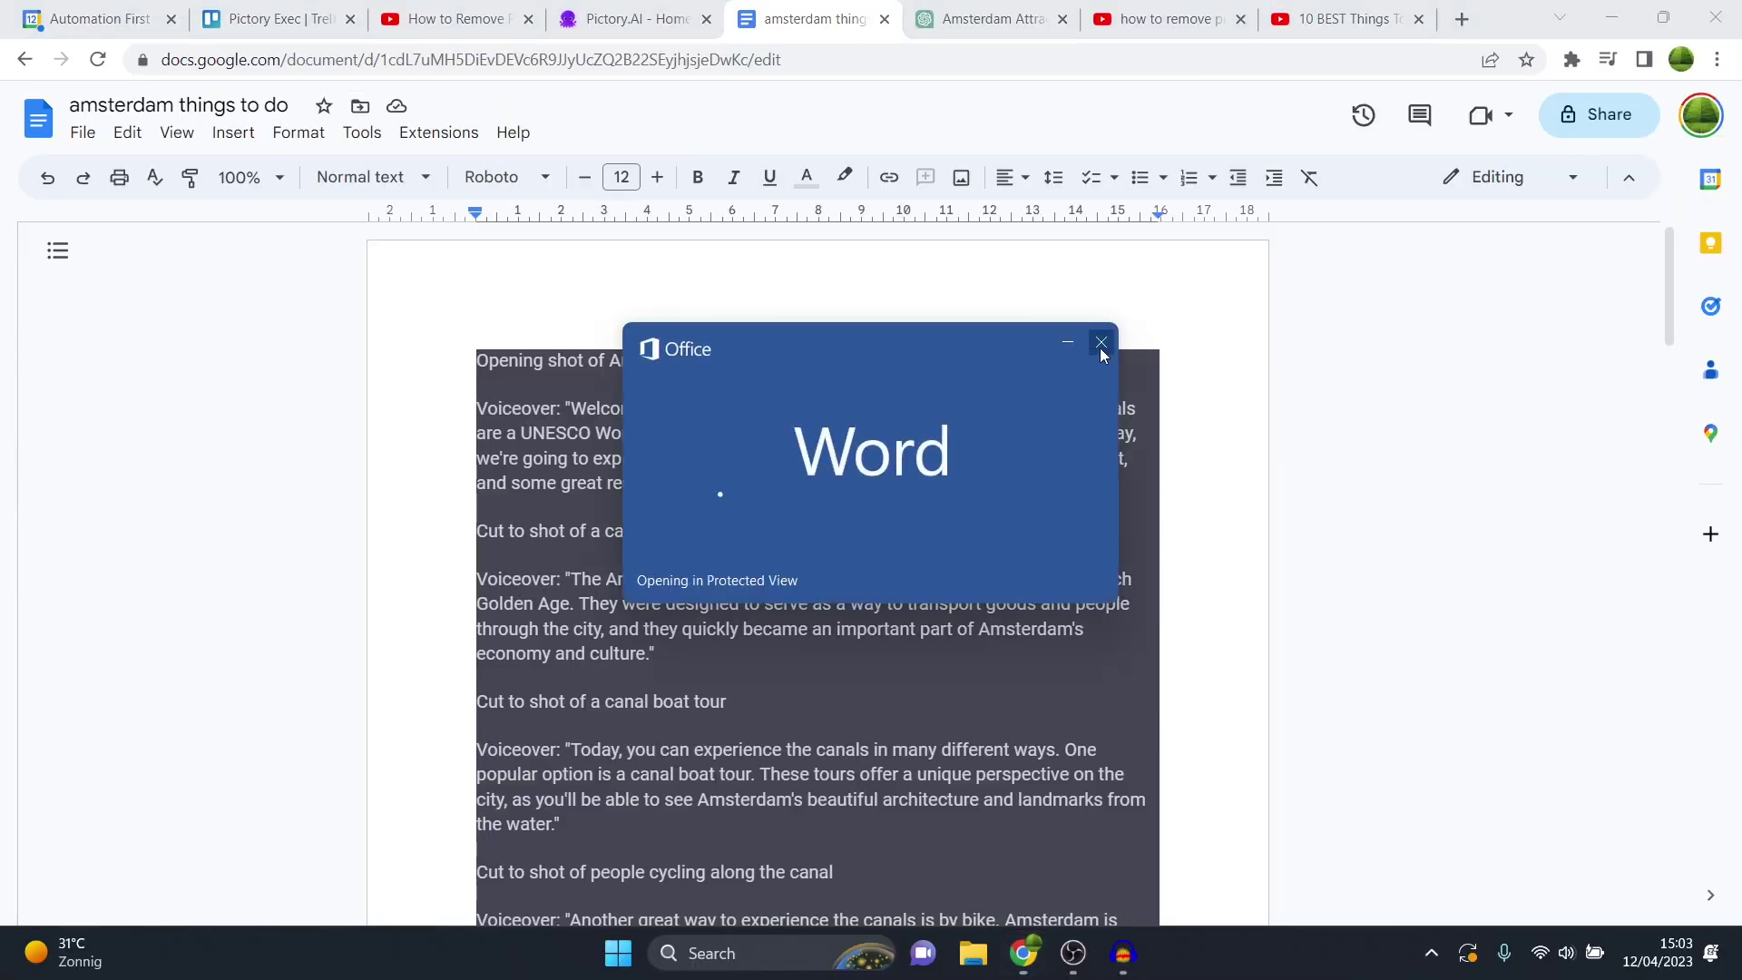
left_click(1357, 429)
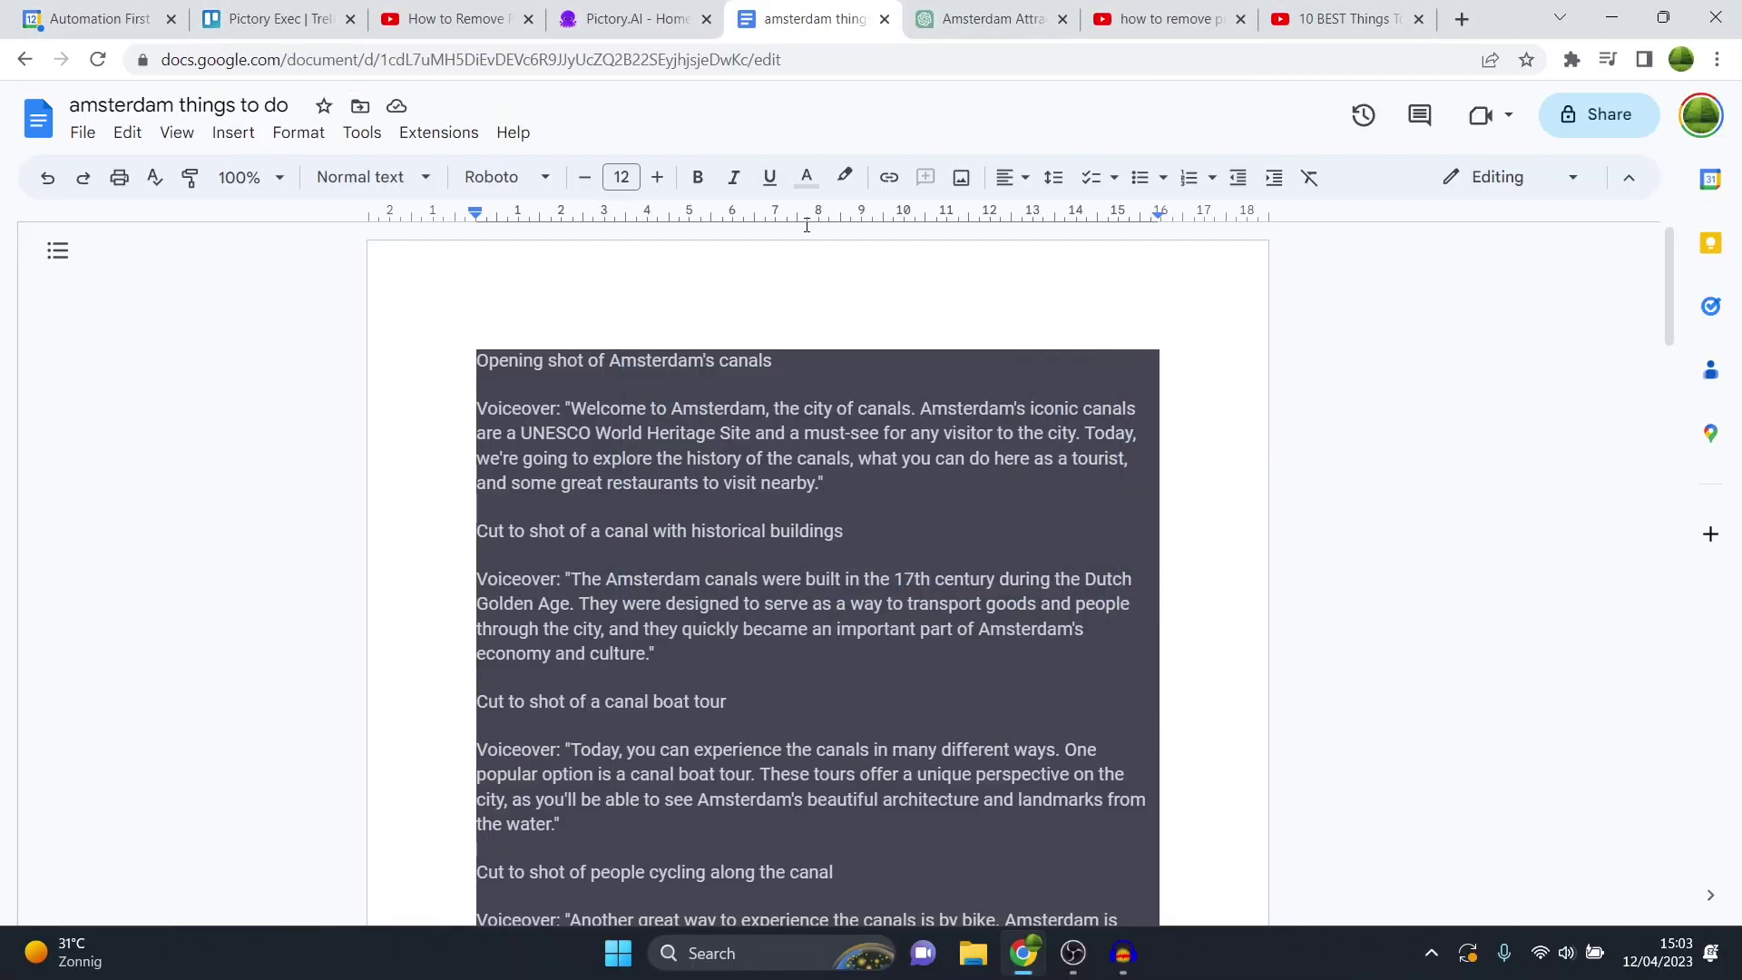
Step: Switch to Pictory and start a Script to Video project, placing the cursor in the script editor's text area
left_click(672, 18)
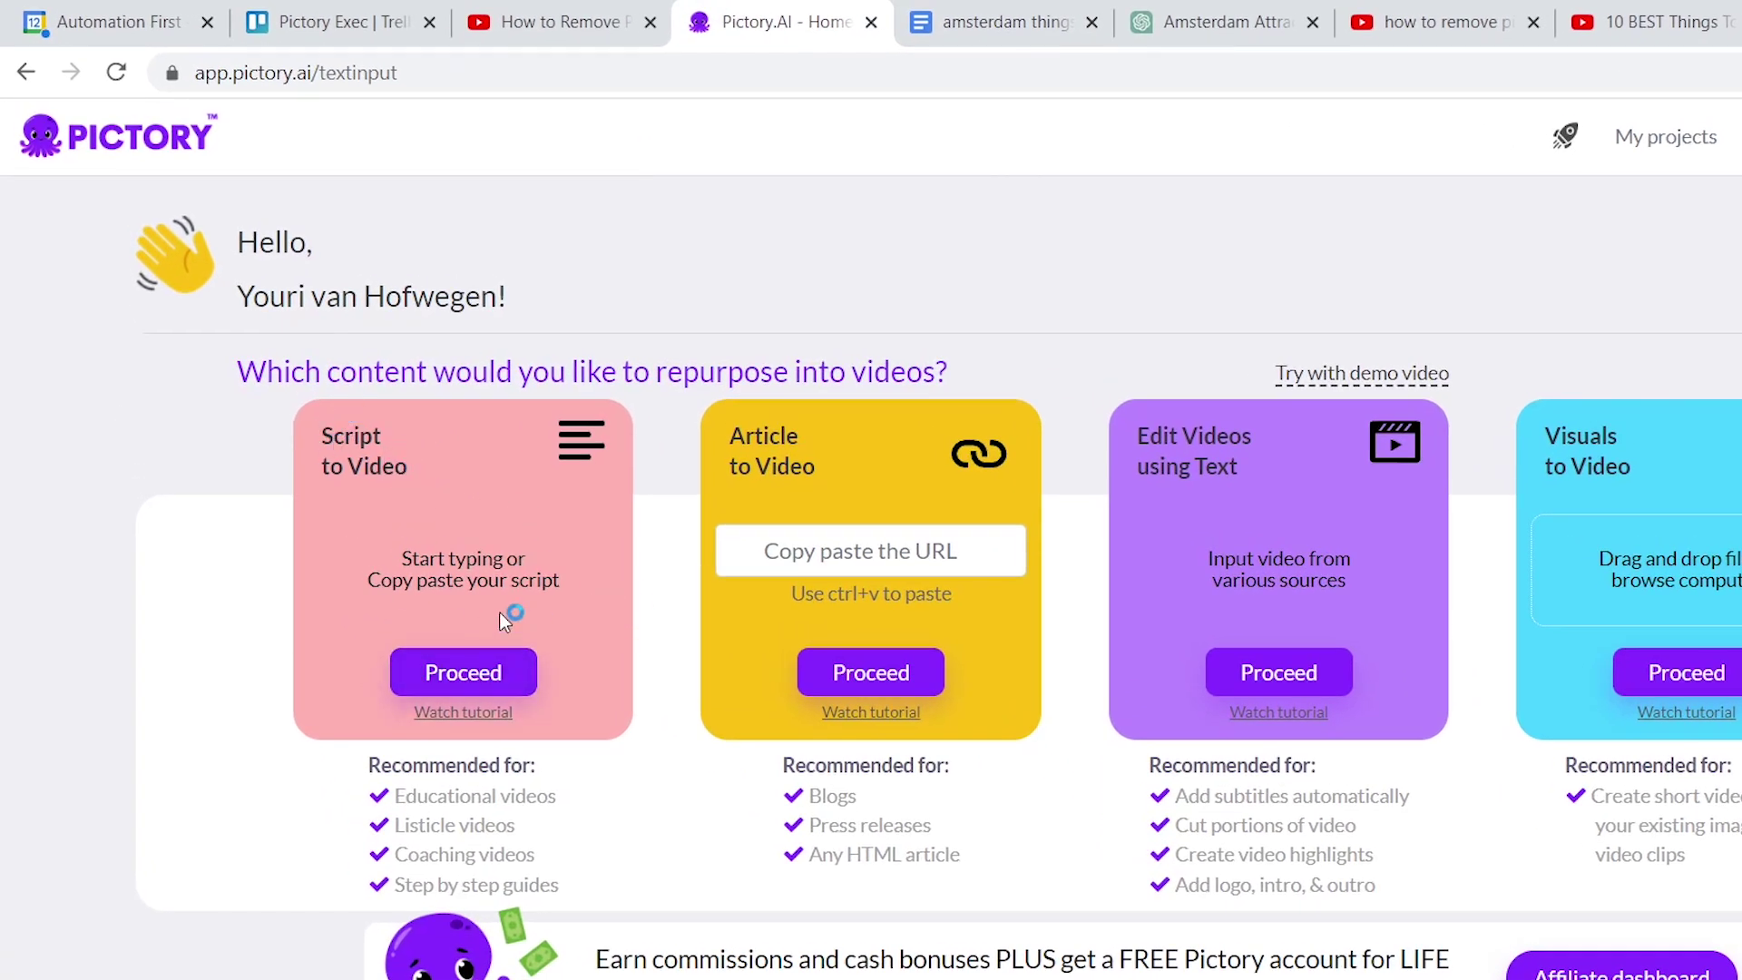
left_click(467, 668)
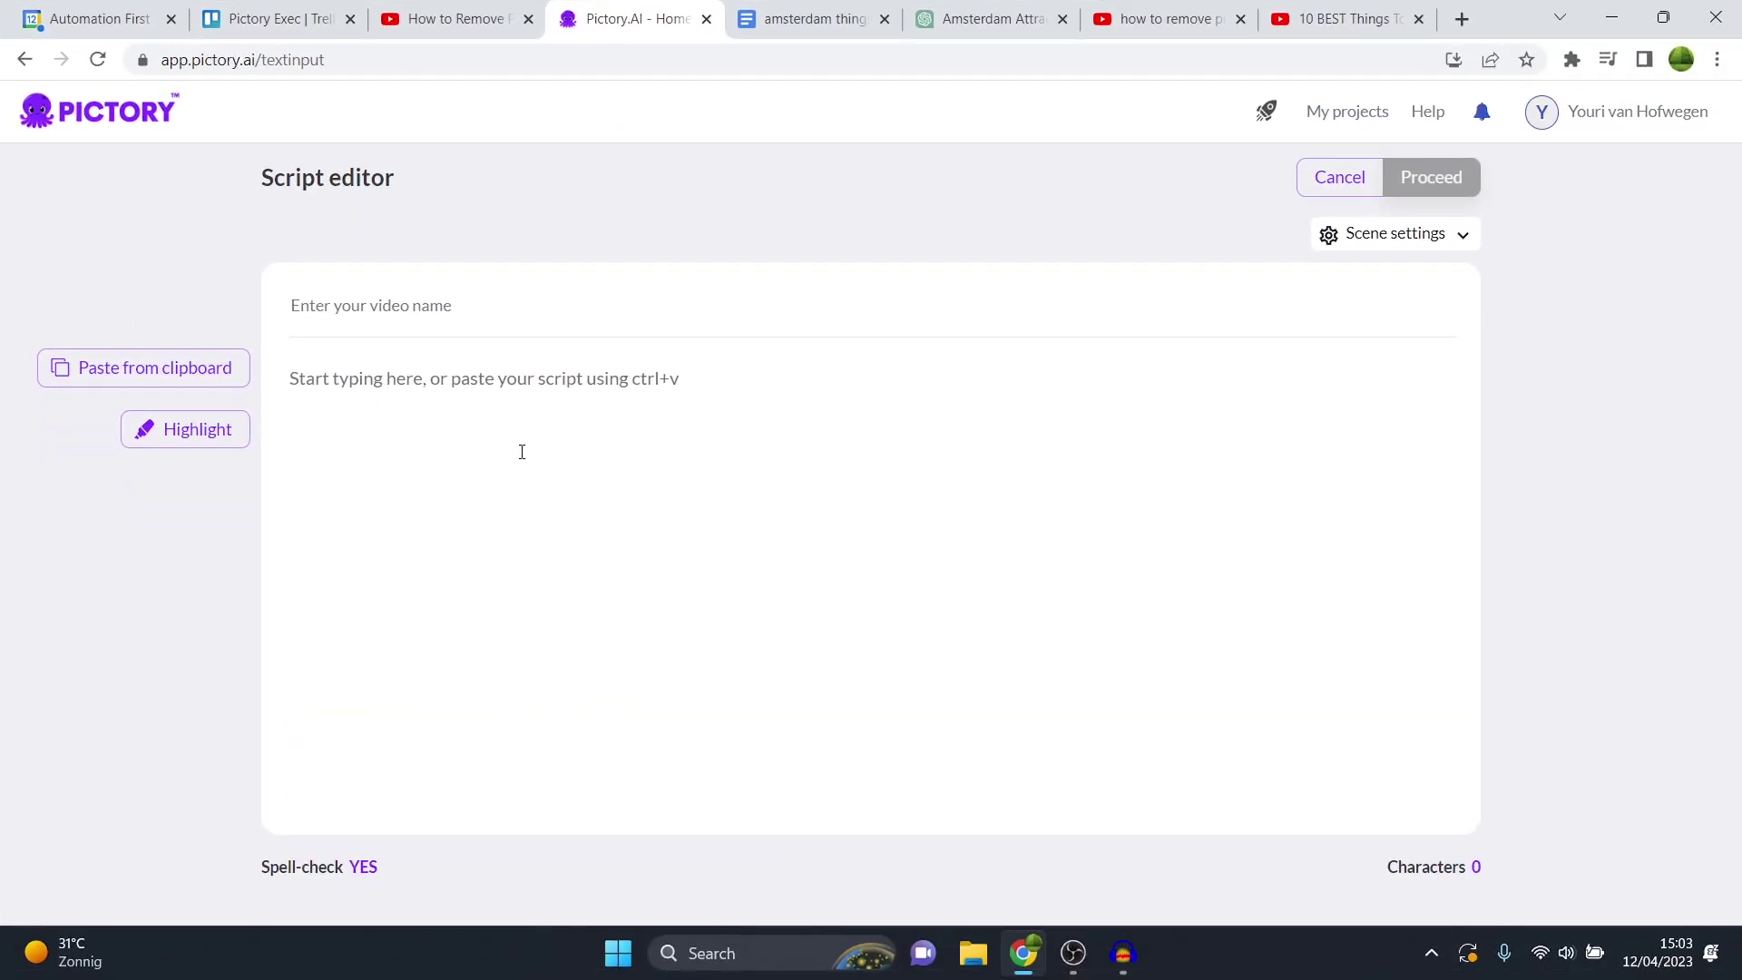
left_click(608, 462)
Step: Switch to the "script pictory video" Google Doc and copy the entire Amsterdam script
key("alt+Tab")
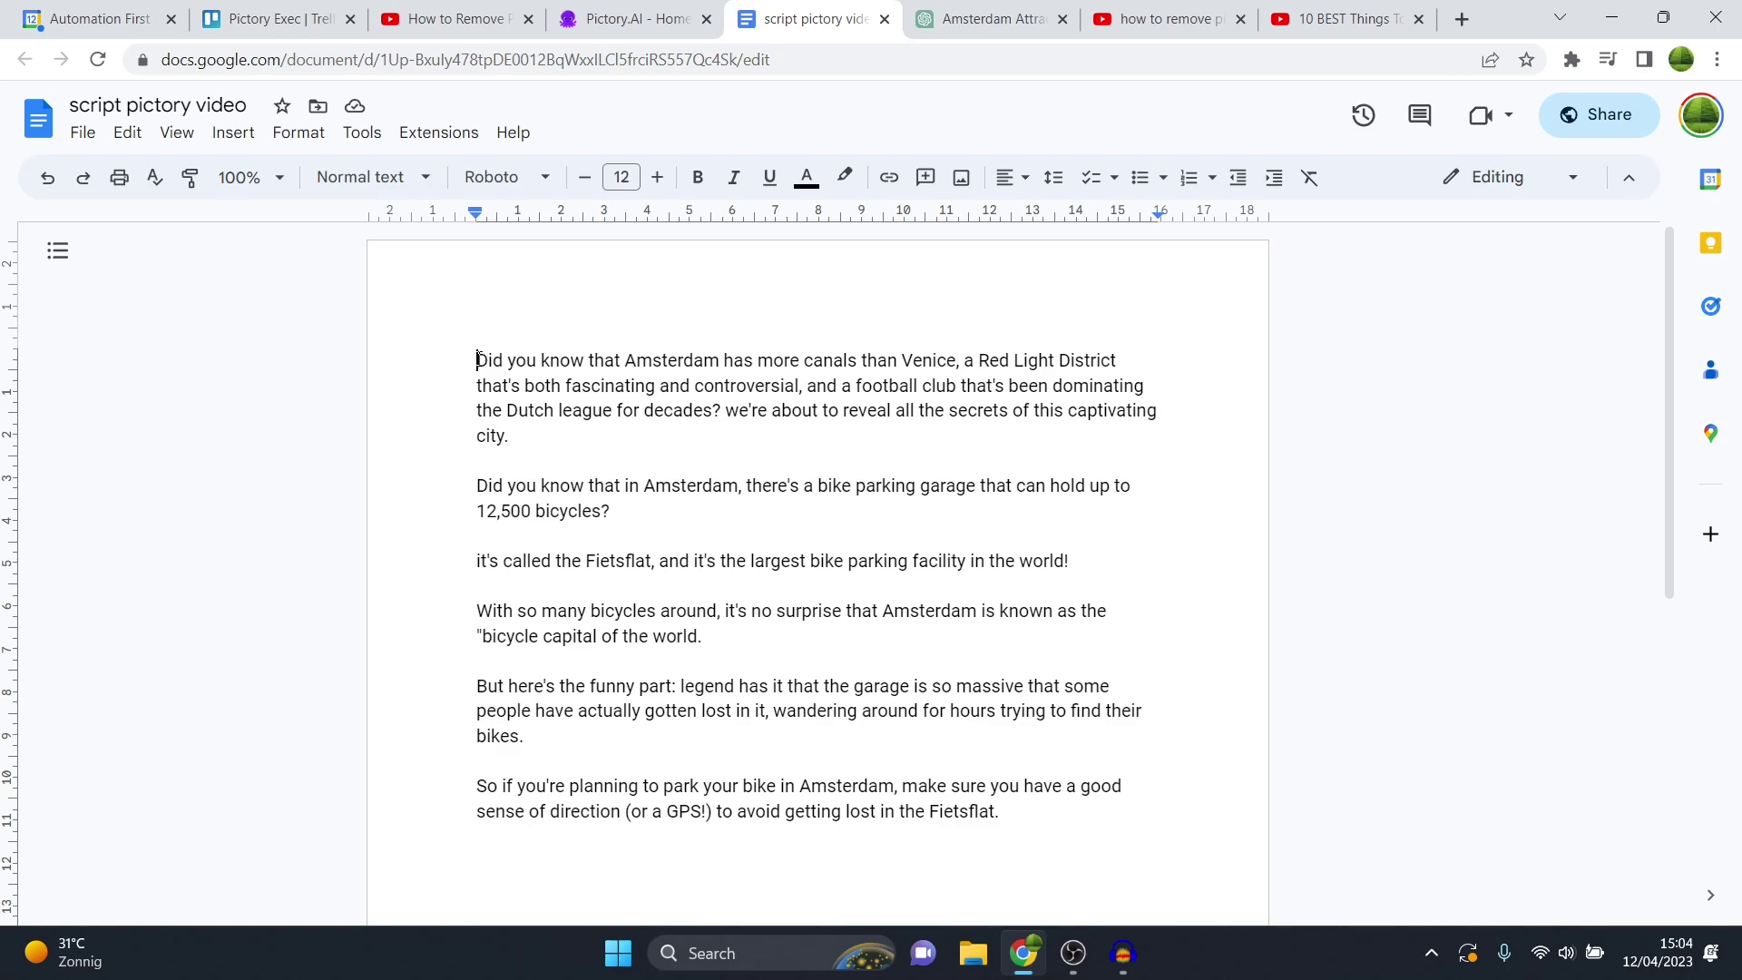
left_click_drag(477, 361, 1071, 815)
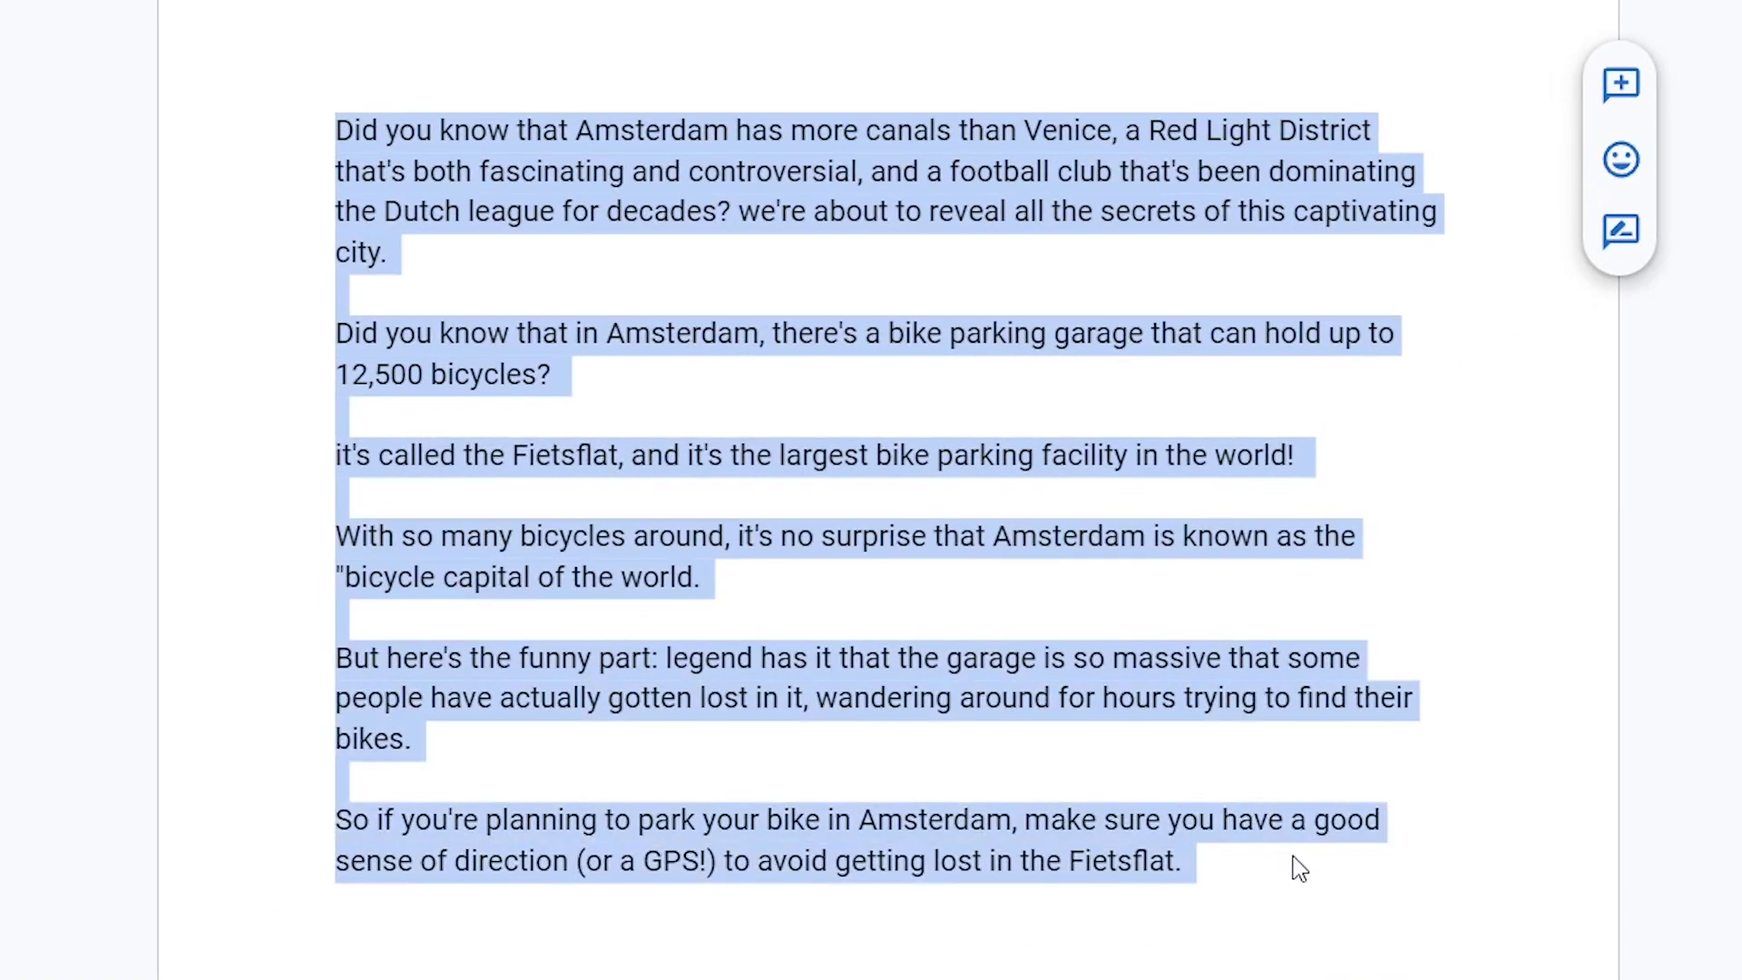
right_click(1098, 834)
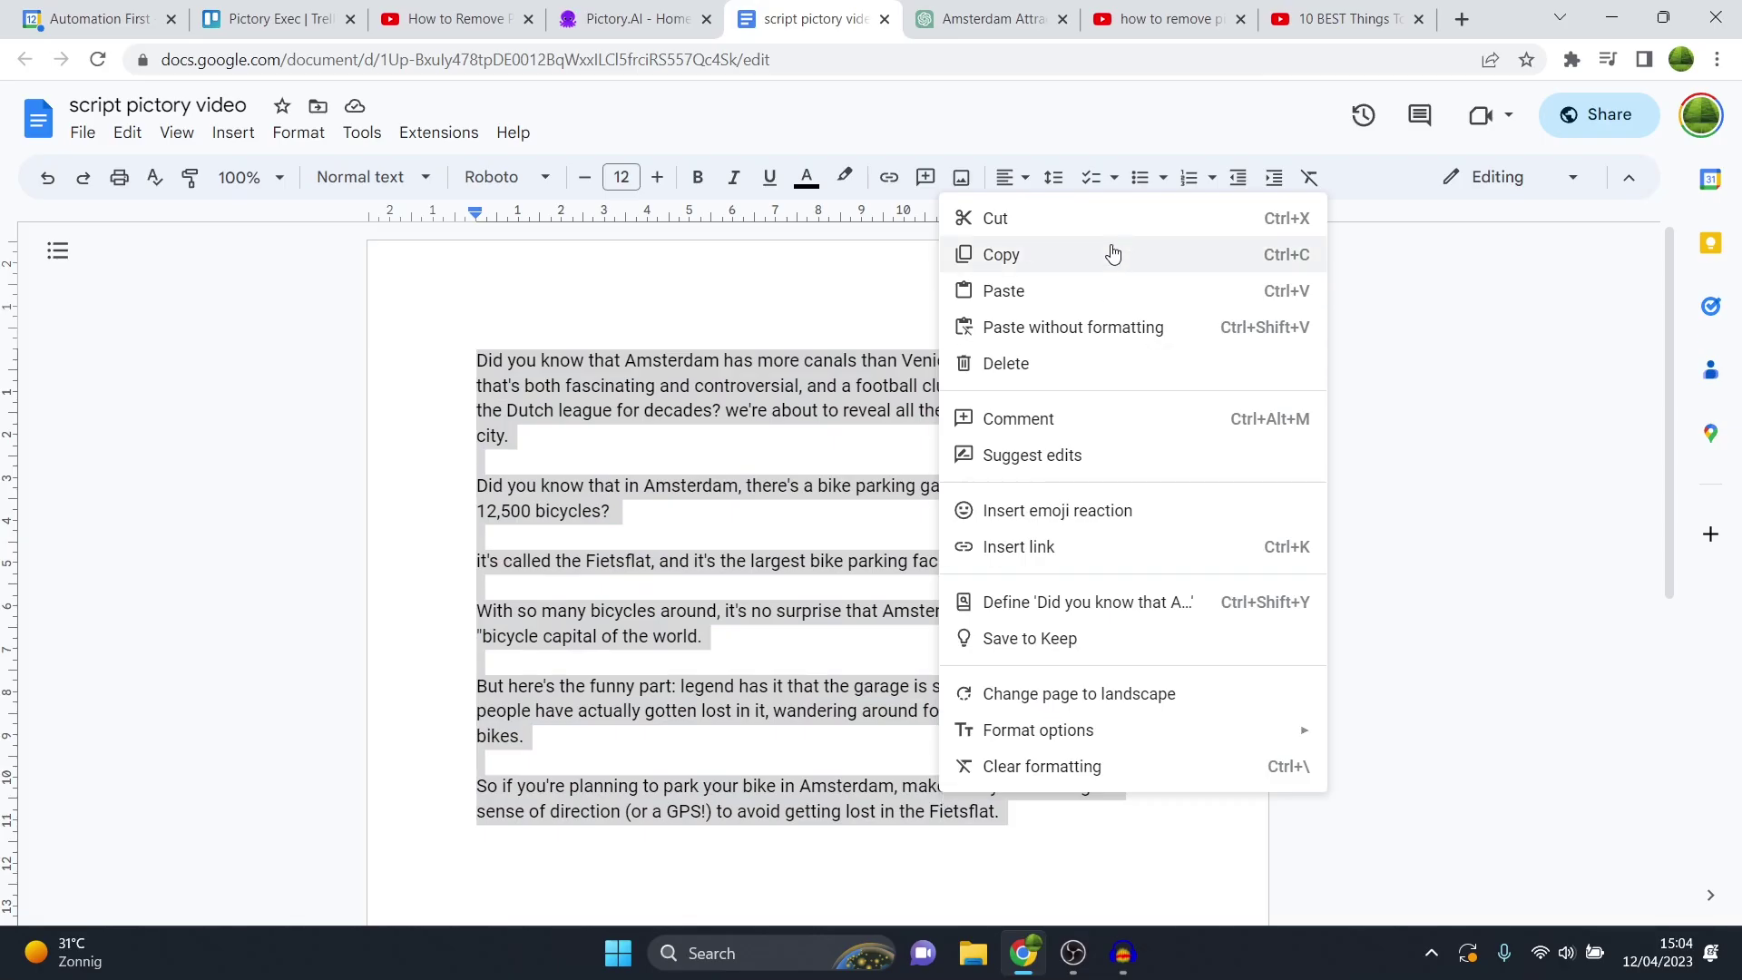
left_click(1110, 251)
Step: Paste the copied script into Pictory's script editor and name the video "things to do in amsterdam"
left_click(672, 32)
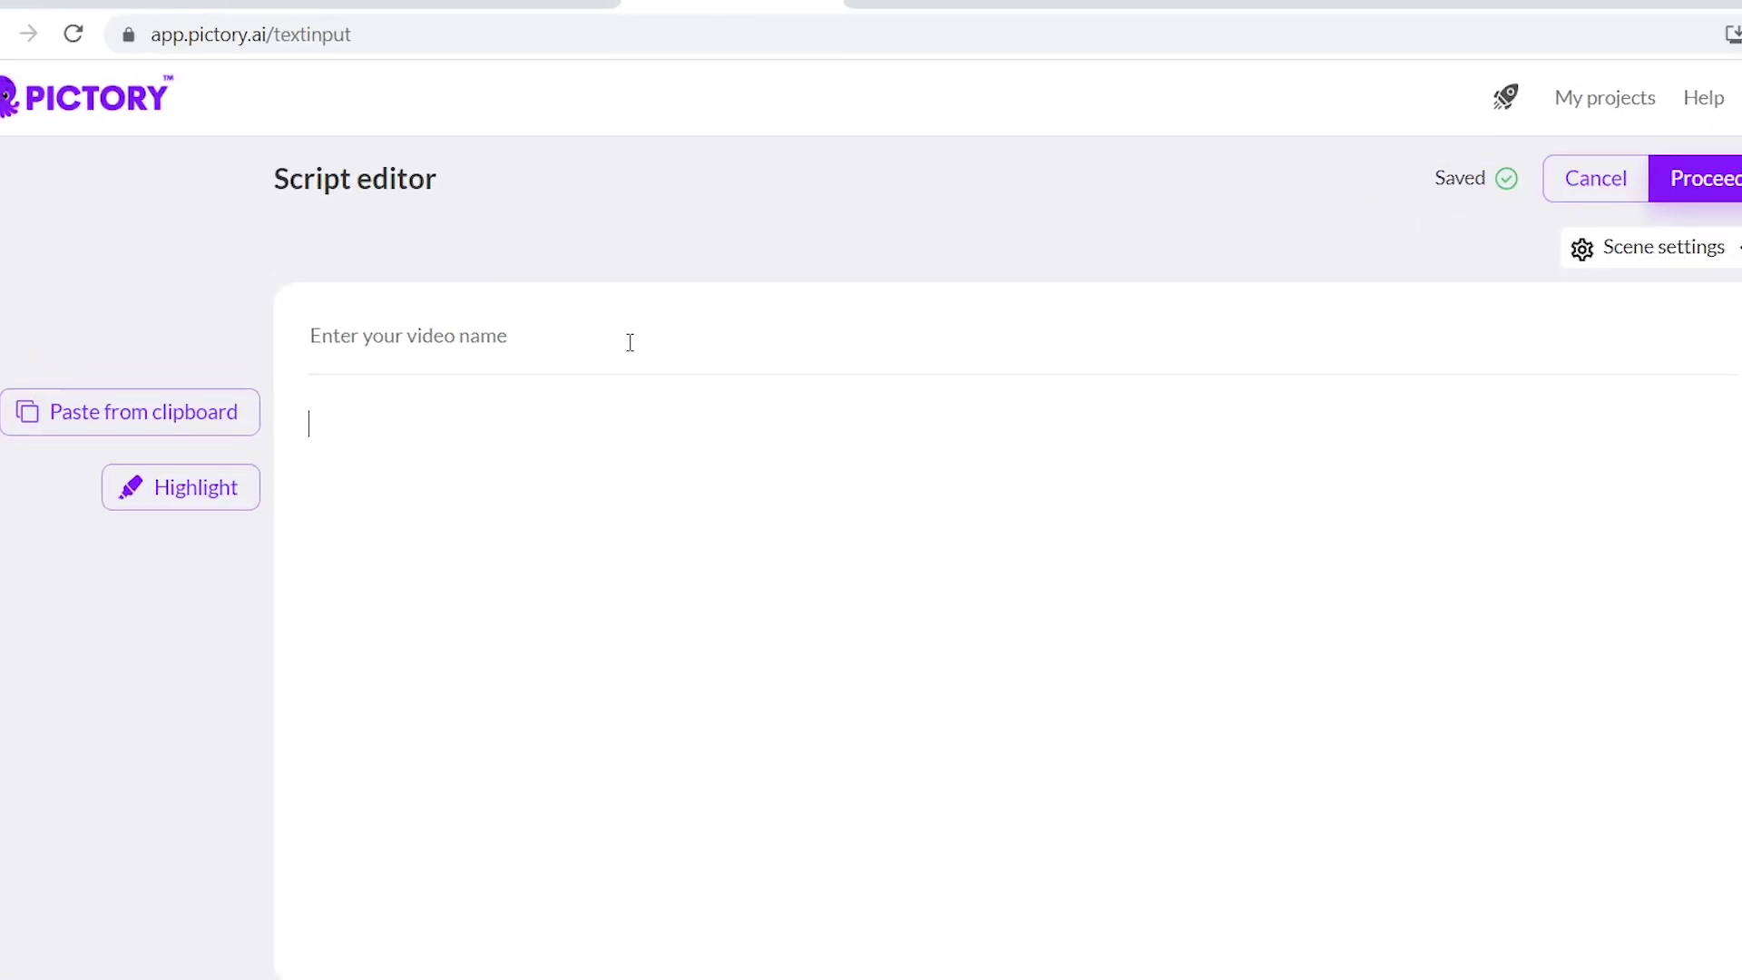
key("ctrl+v")
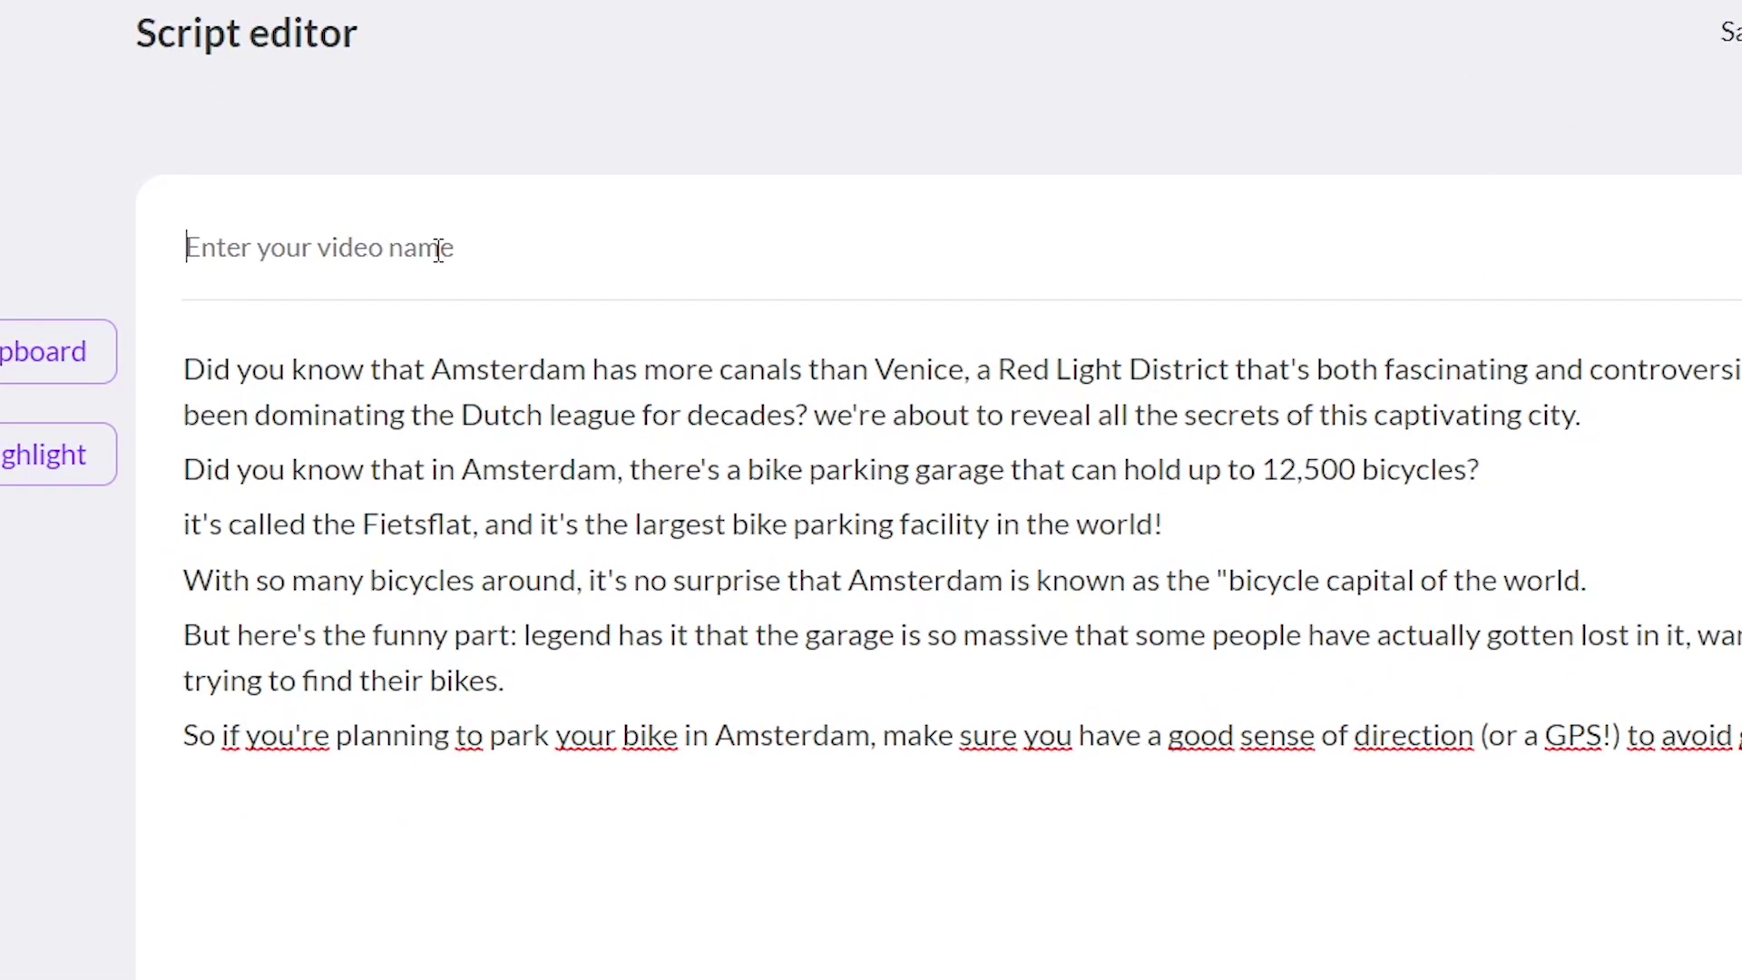
type("things to do in amste")
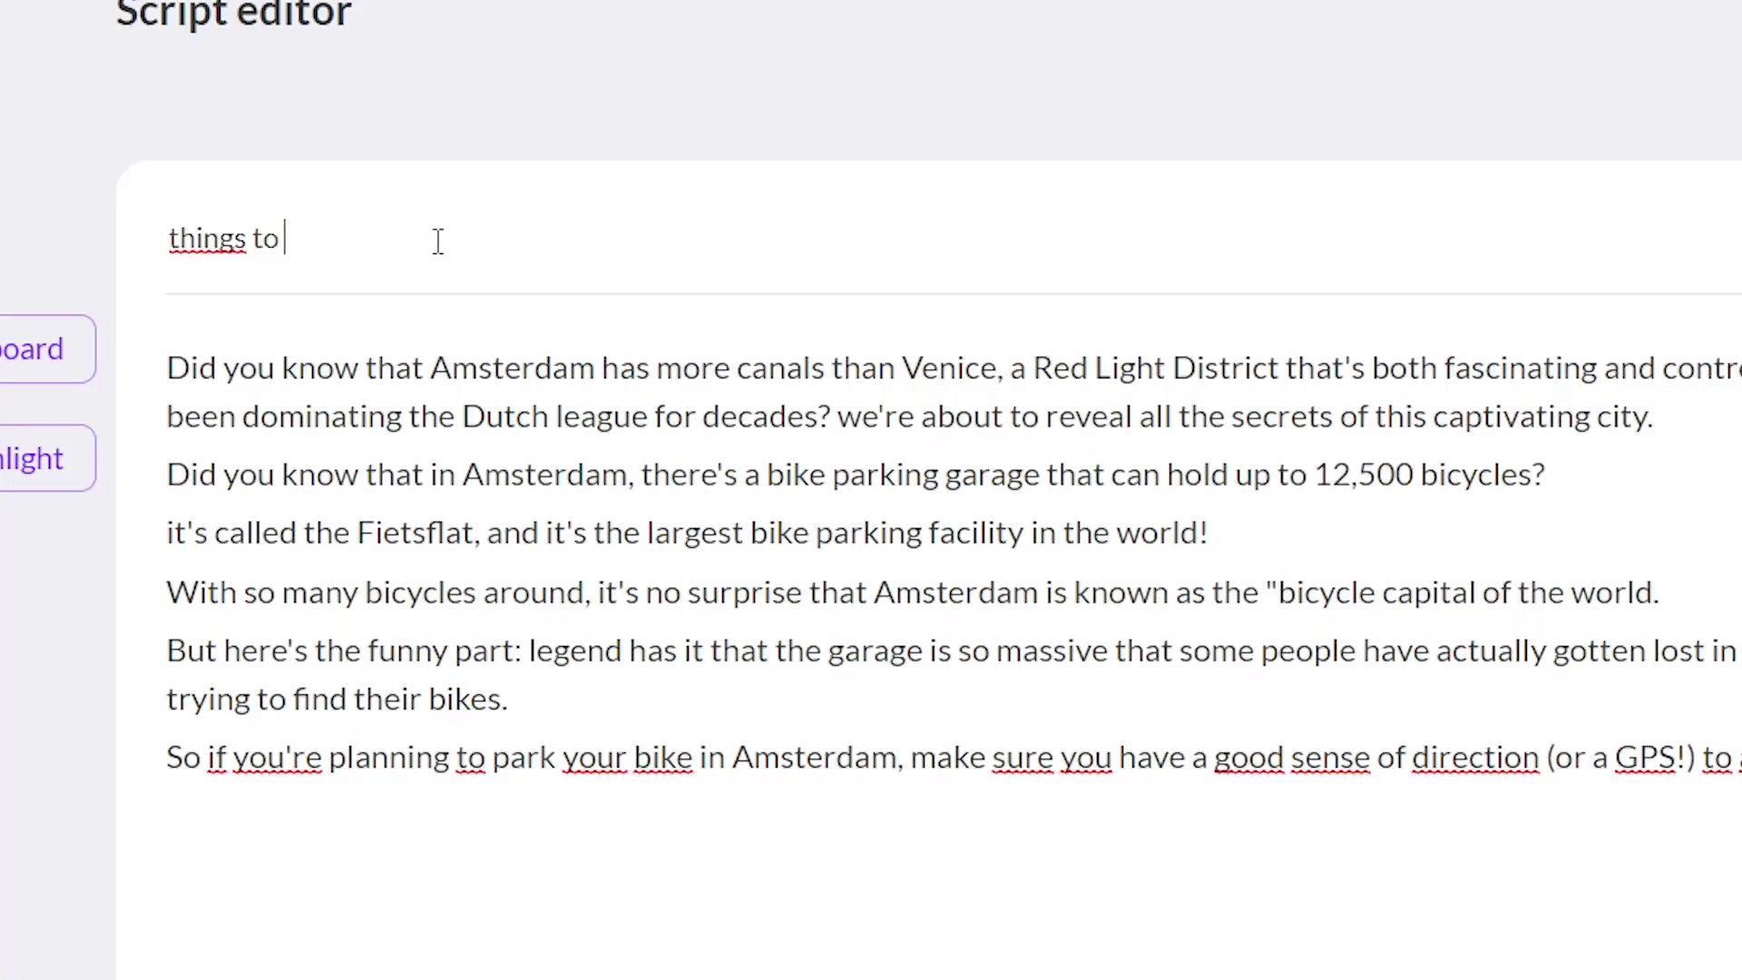
type("rdam")
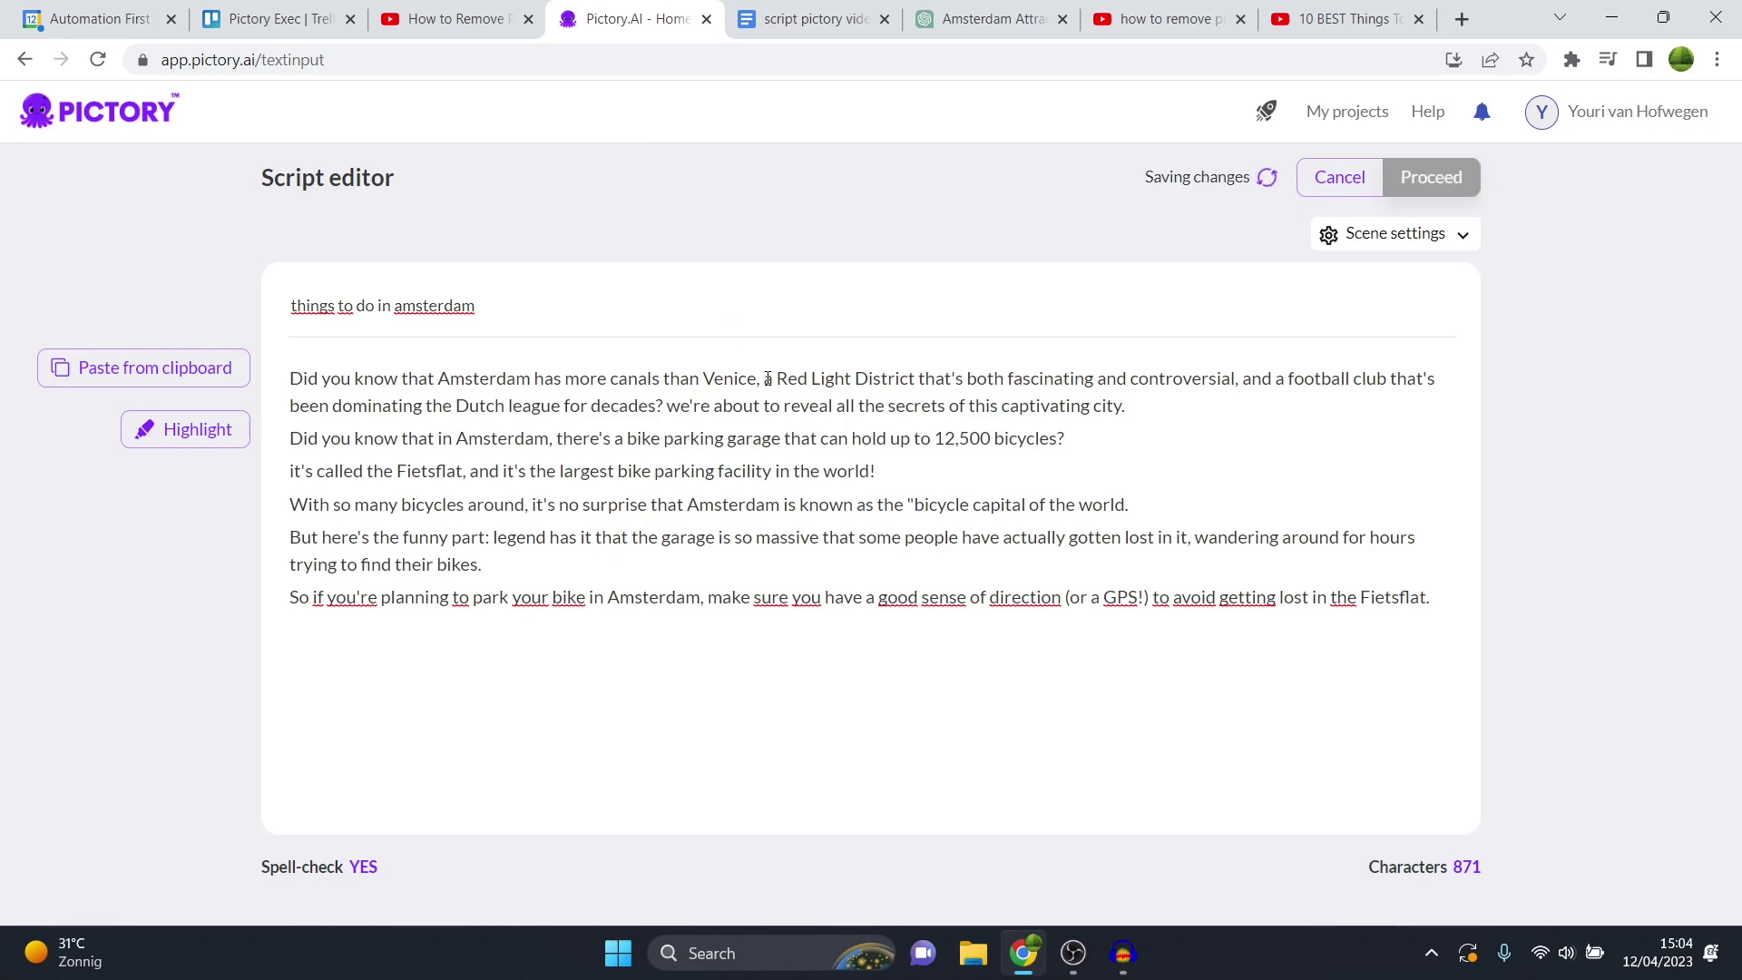
Step: Split the opening paragraph into separate lines with blank lines after "Venice,", "controversial," and "decades?"
left_click(762, 377)
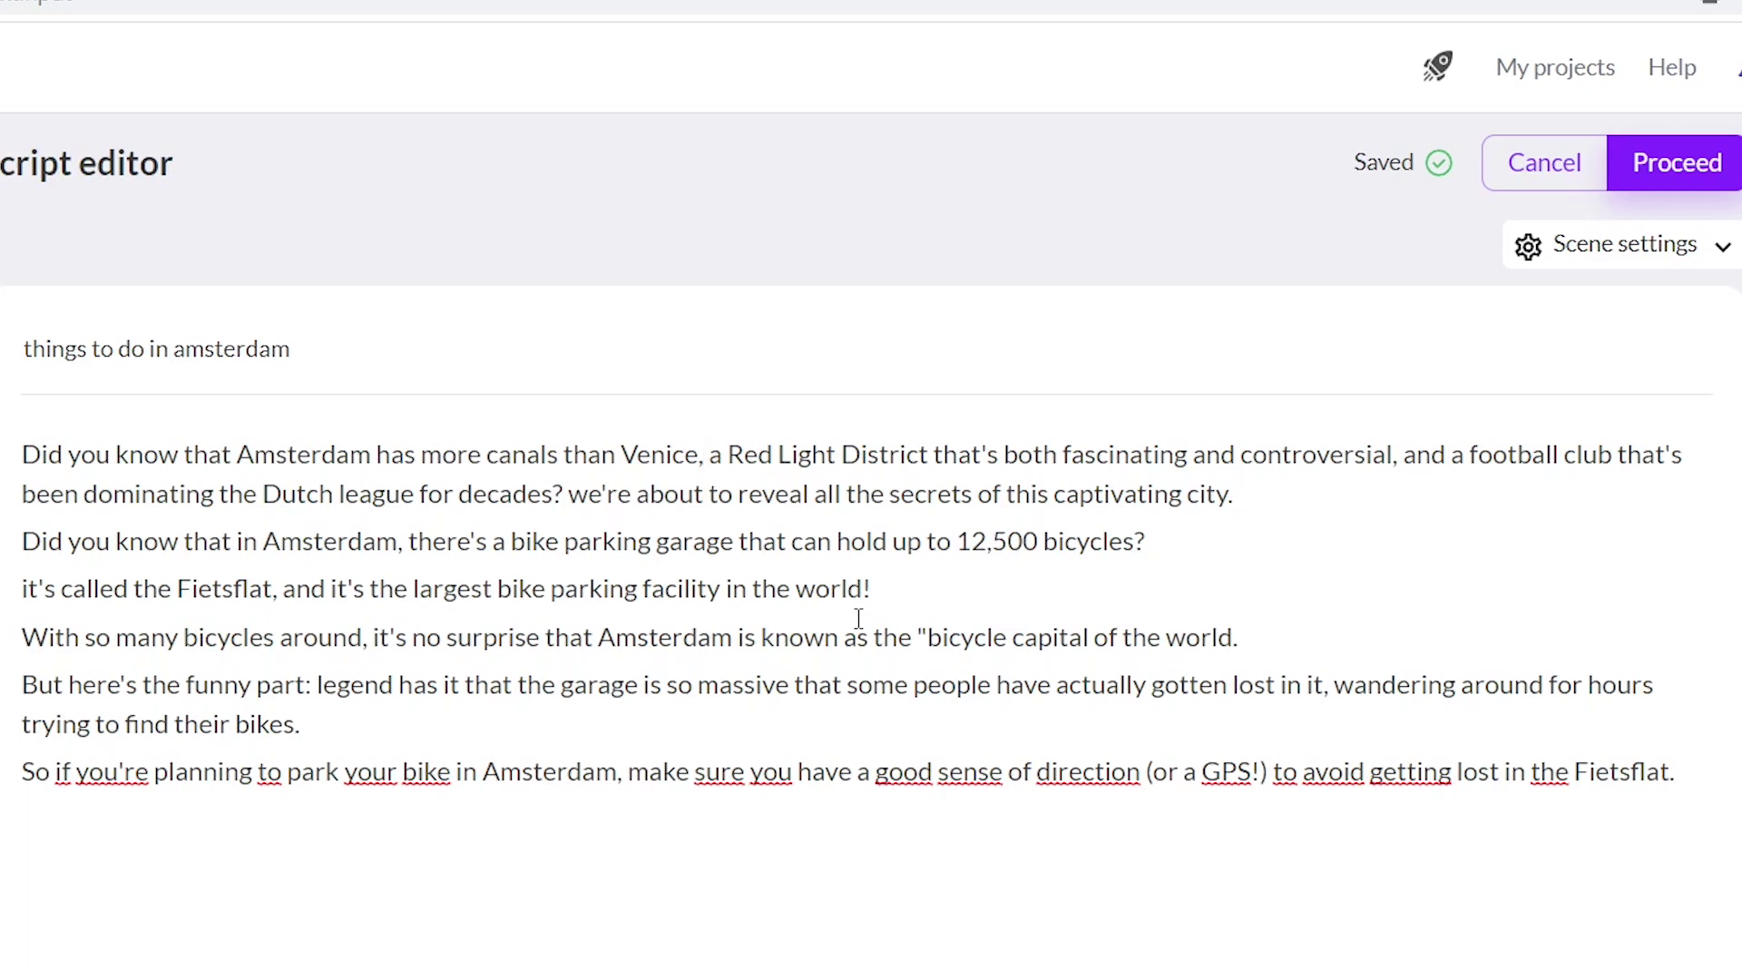
key("Return")
key("Return")
key("Return")
key("Return")
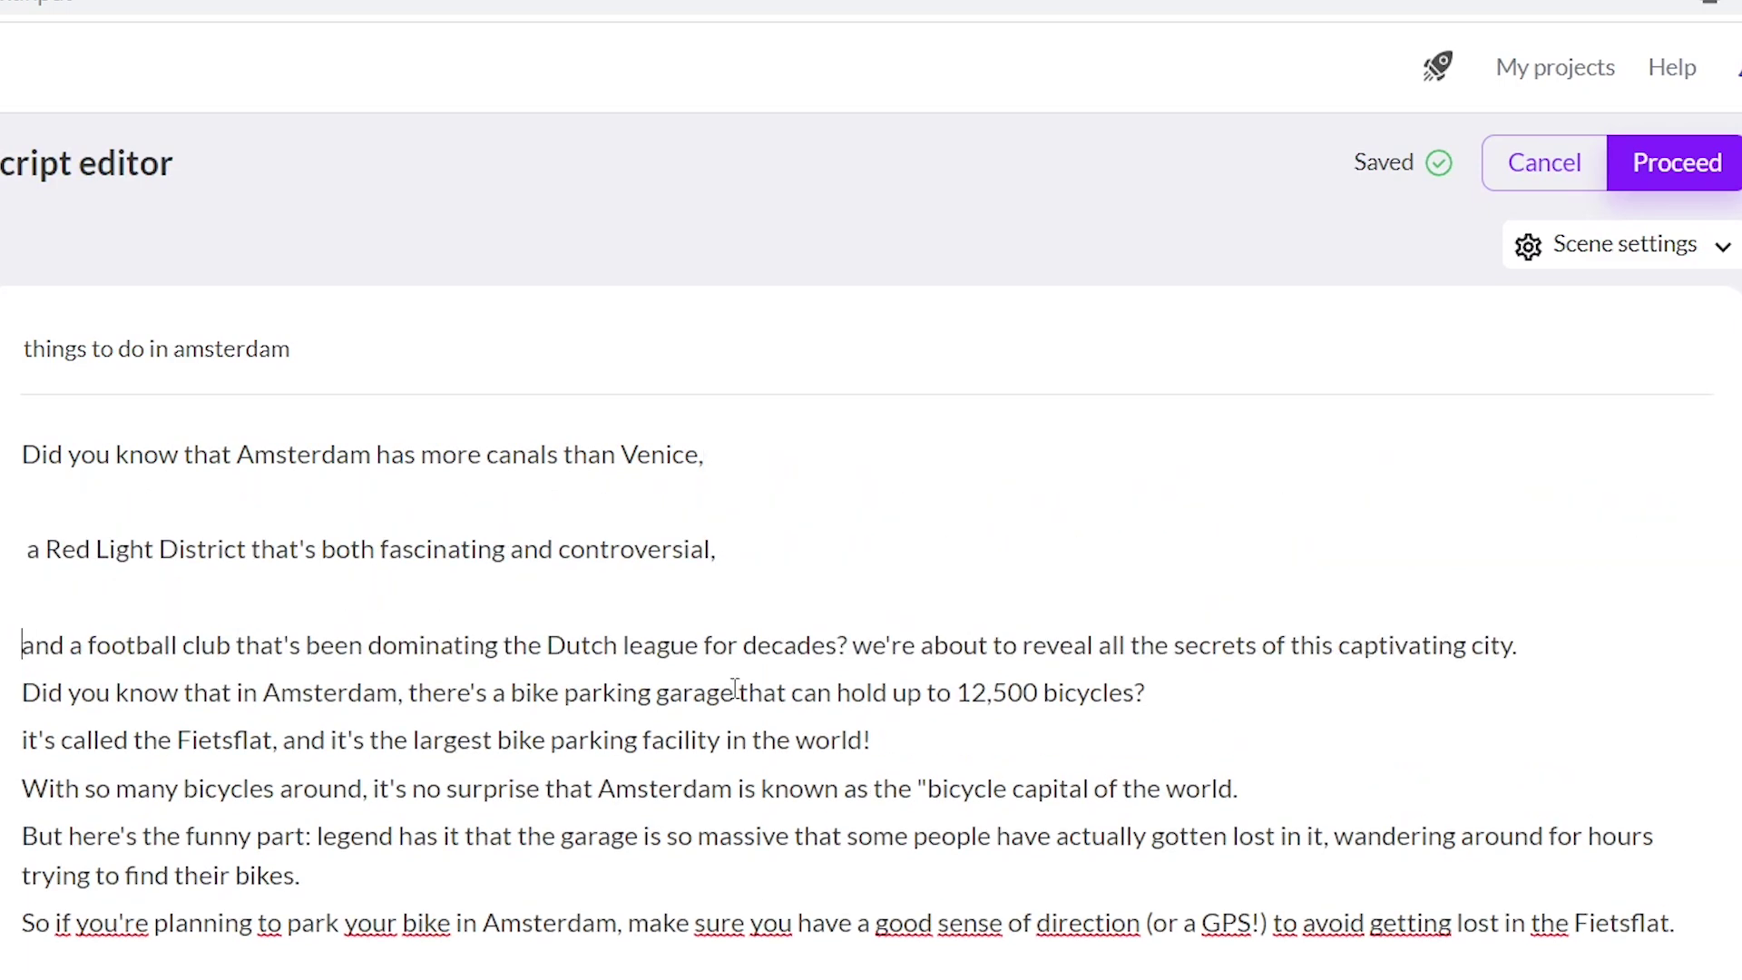
left_click(844, 641)
key("Return")
key("Return")
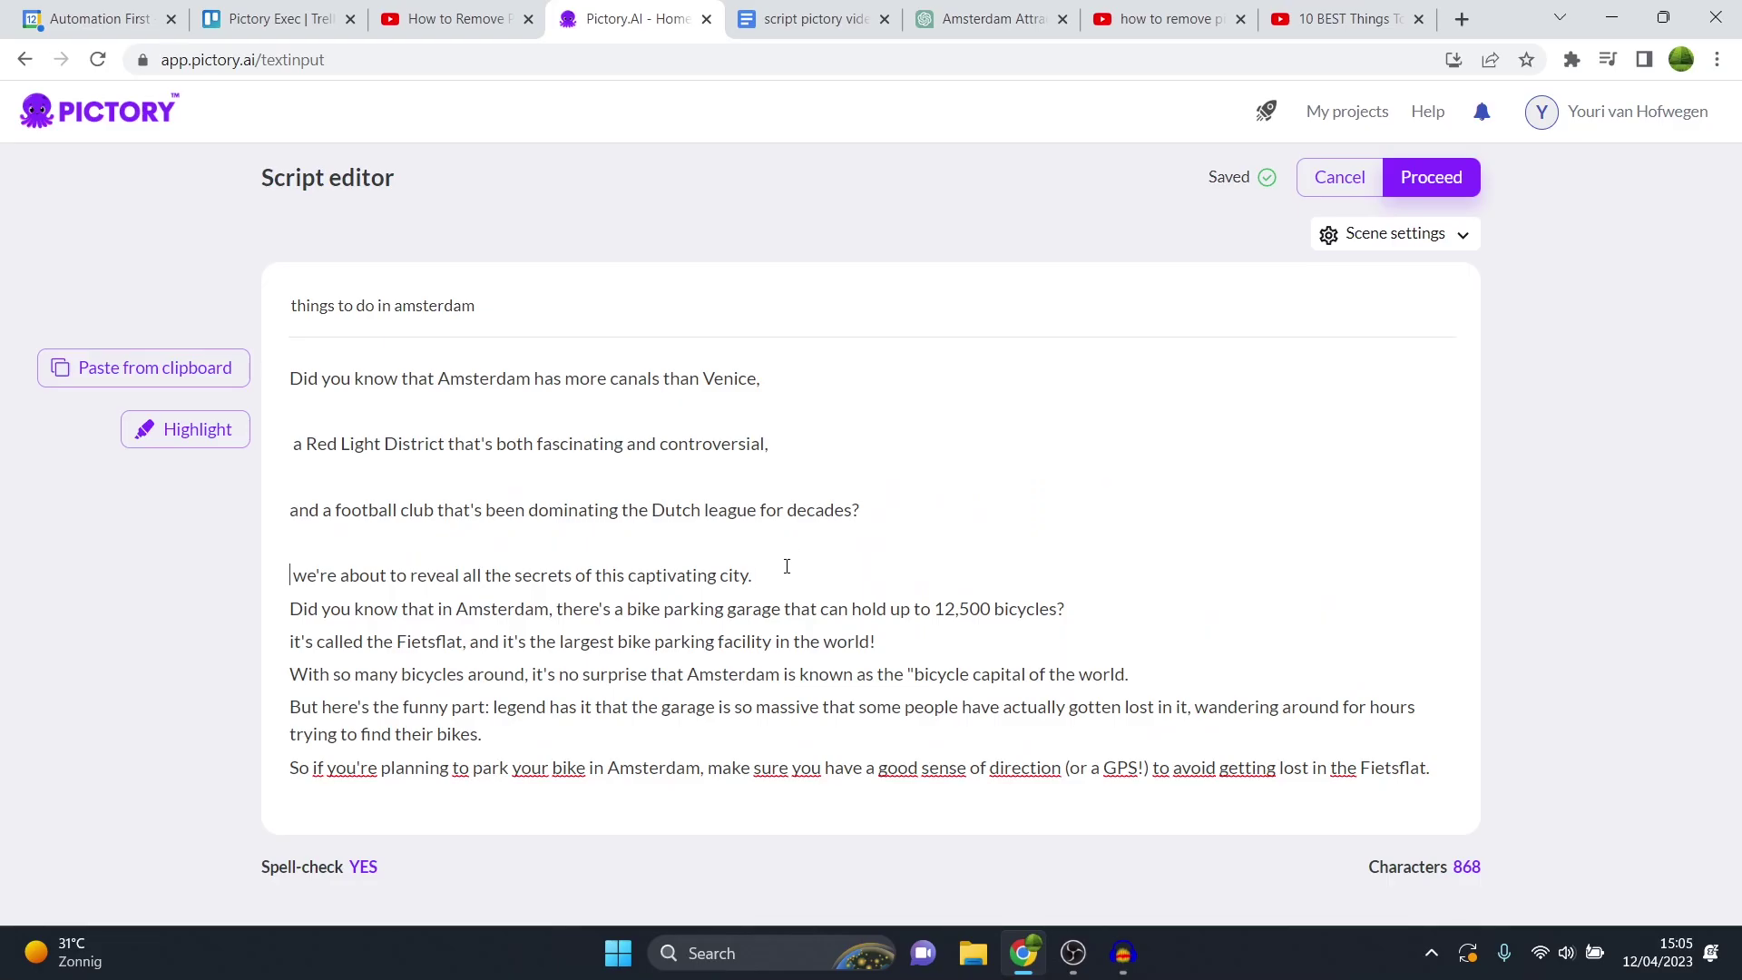
Step: Insert a blank line after each remaining script paragraph, from "captivating city." through "trying to find their bikes.", and review the spacing
left_click(786, 566)
key("Return")
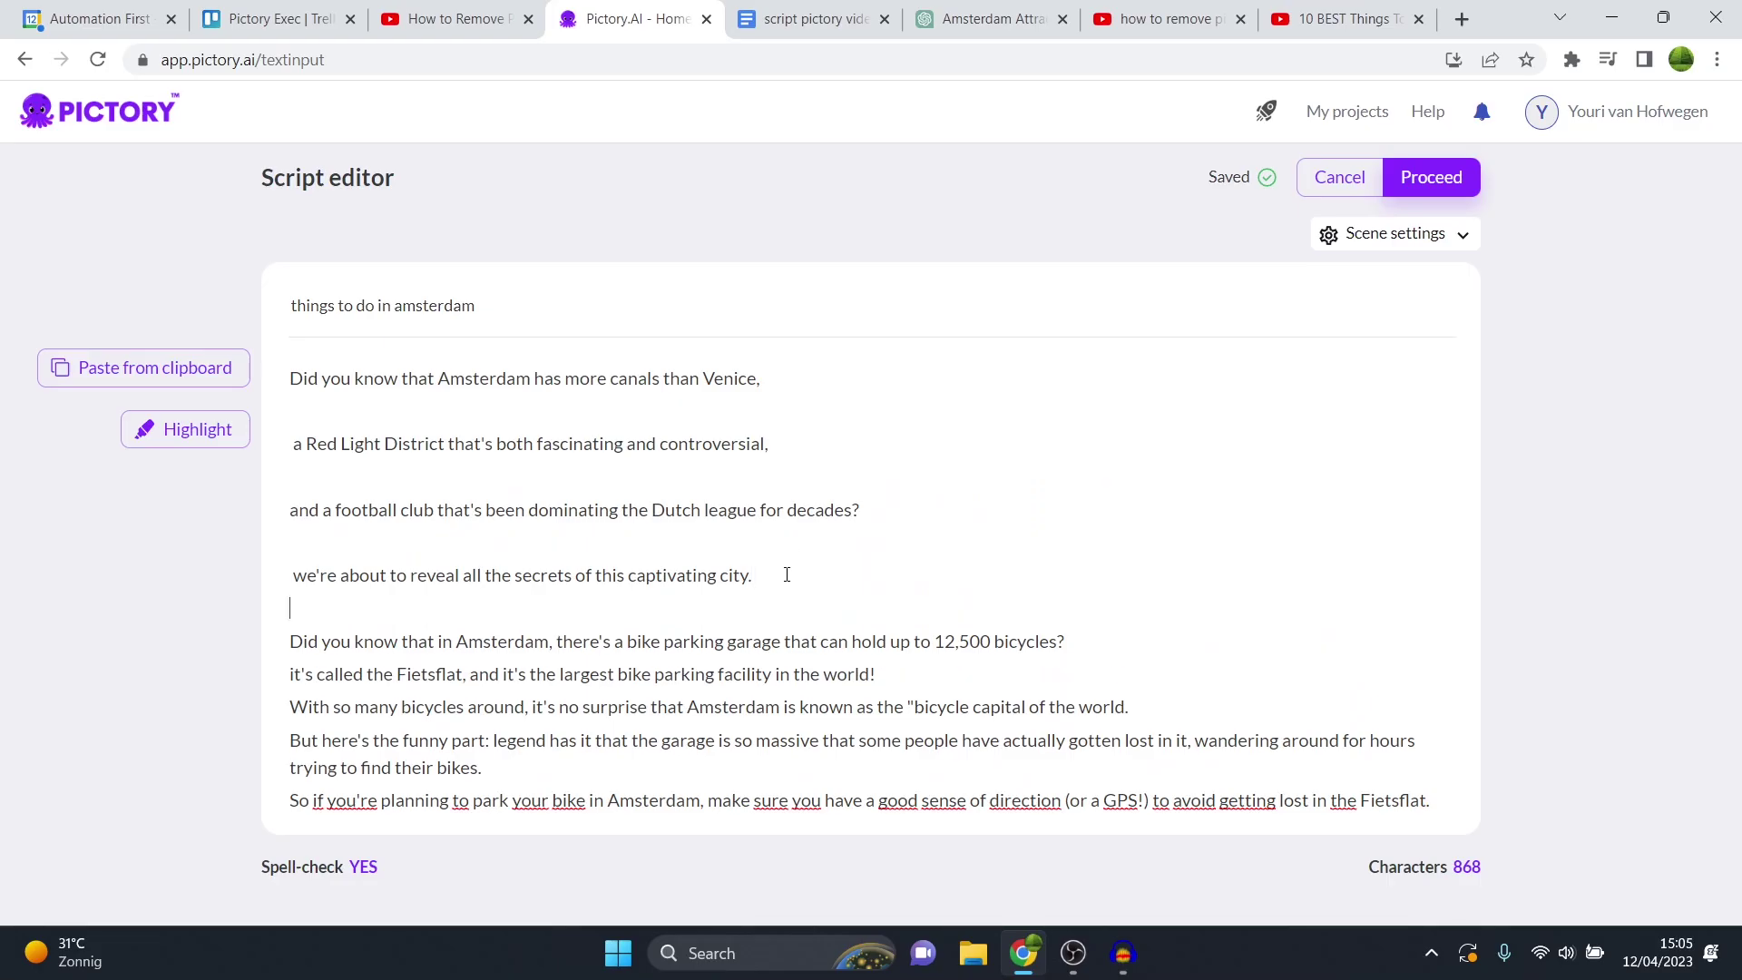
left_click(1093, 641)
key("Return")
left_click(878, 704)
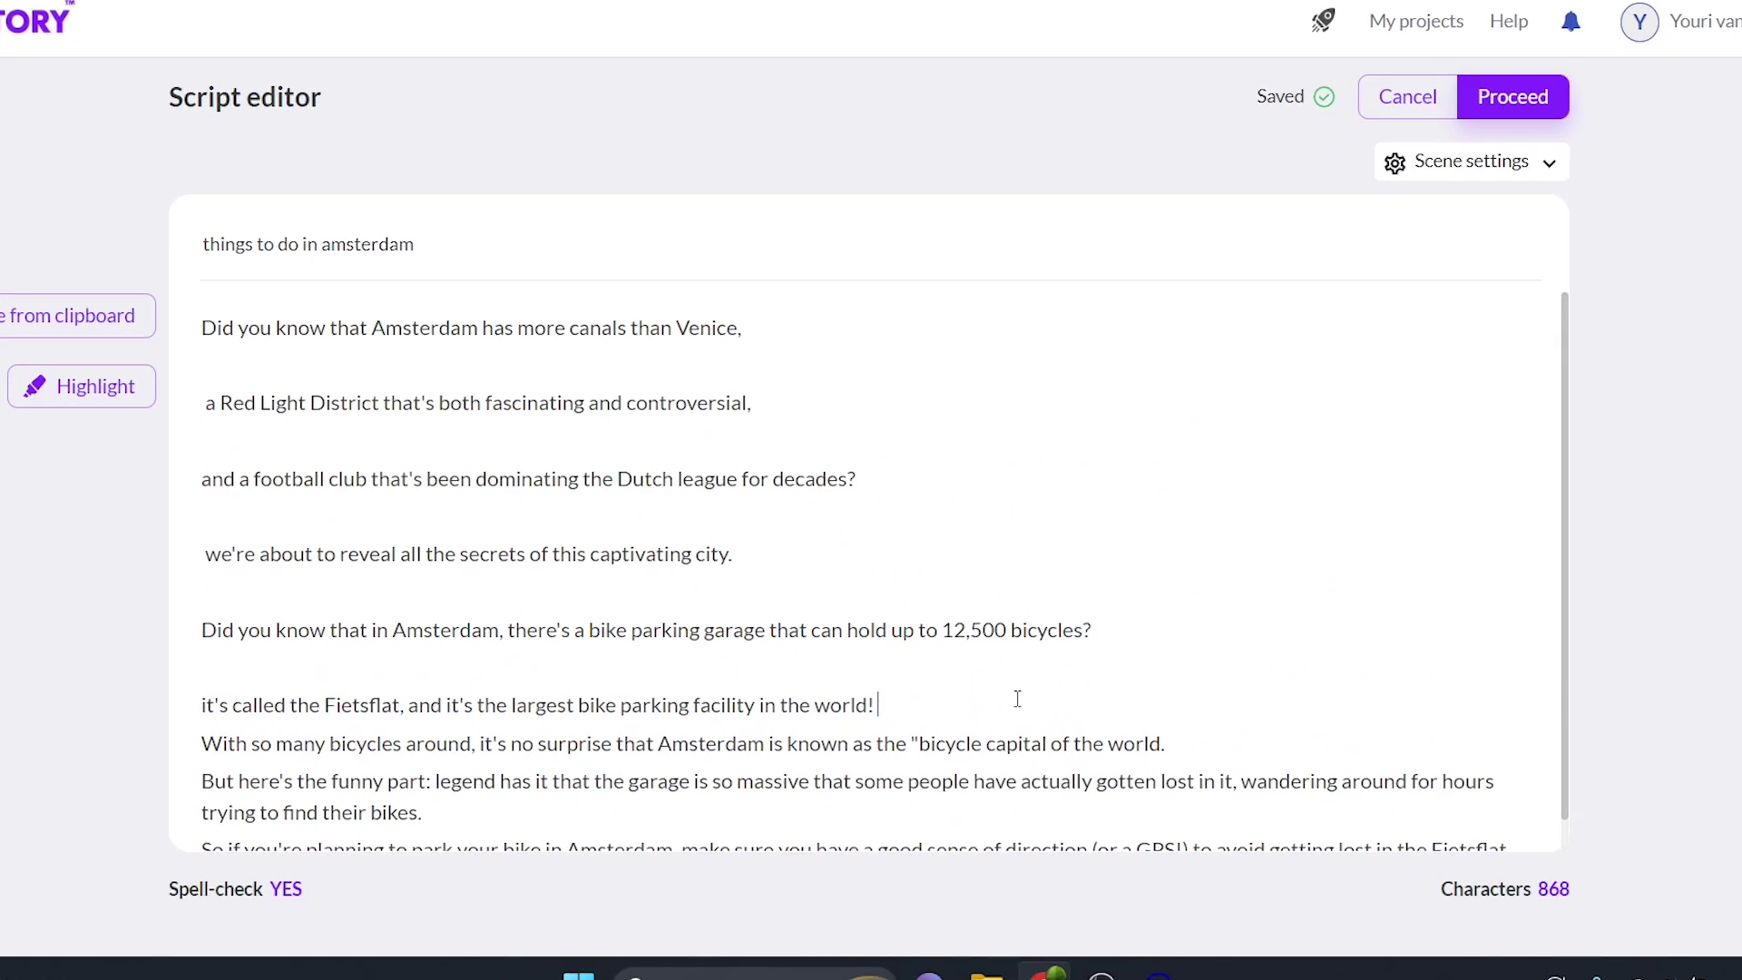
key("Return")
left_click(1146, 772)
key("Return")
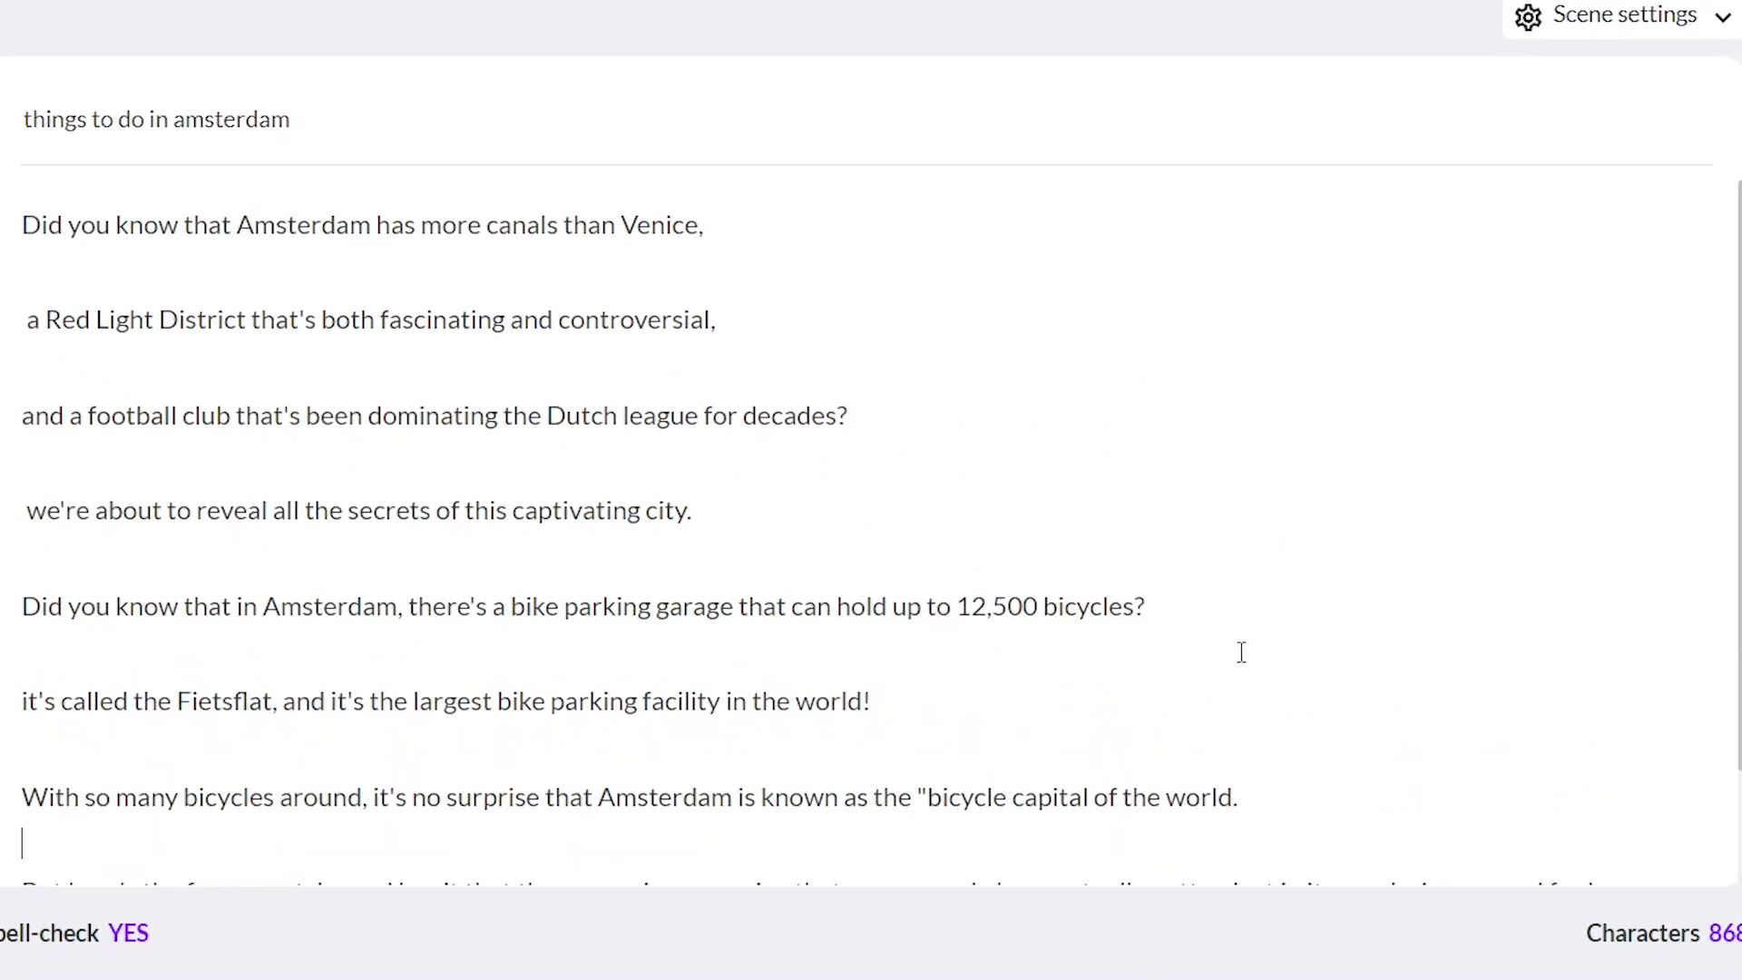
scroll(1242, 653, "down", 1)
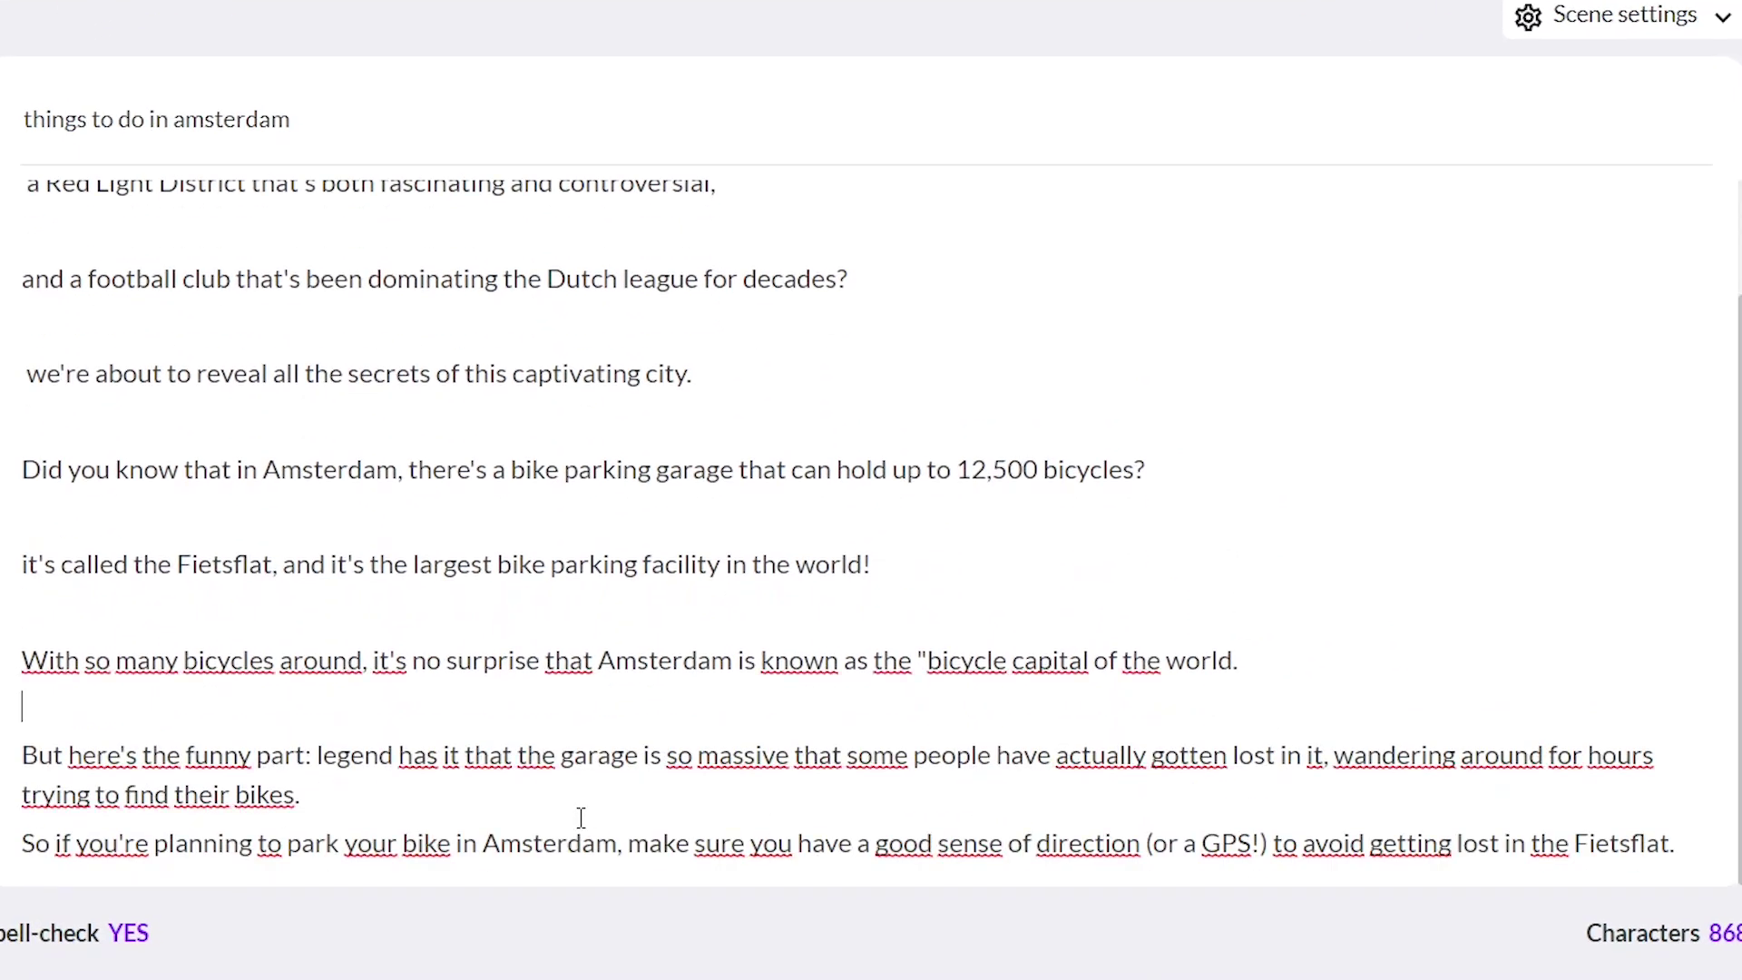
left_click(544, 808)
key("Return")
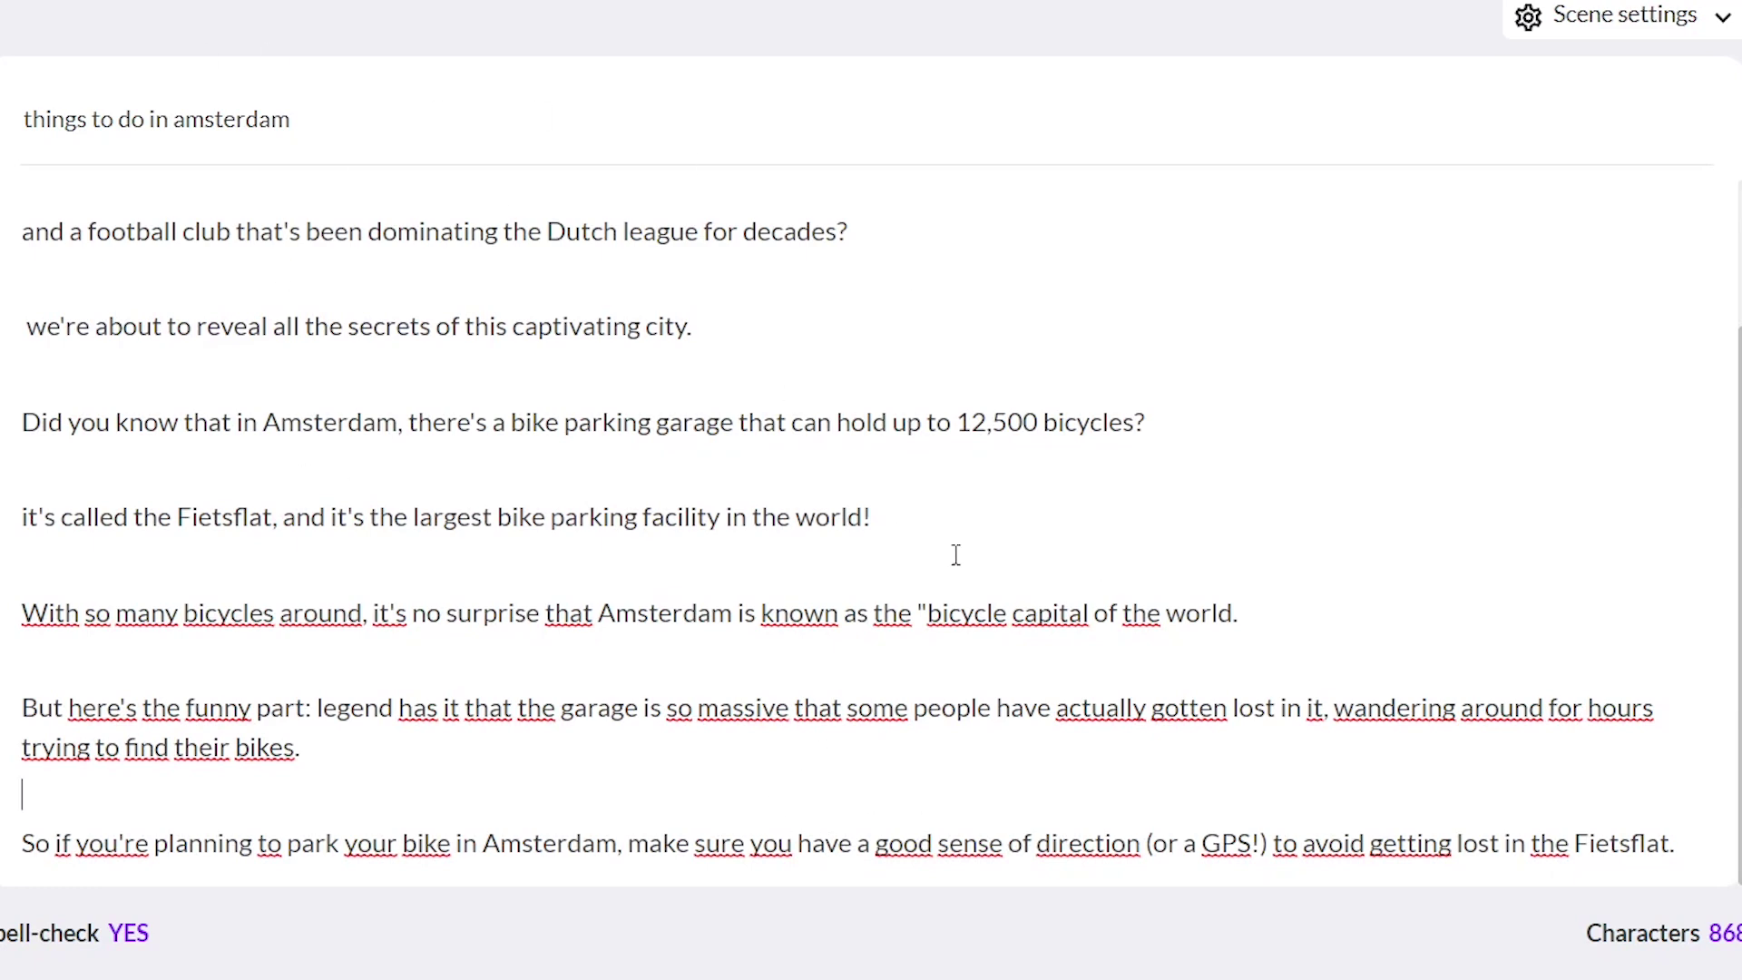
scroll(242, 234, "up", 2)
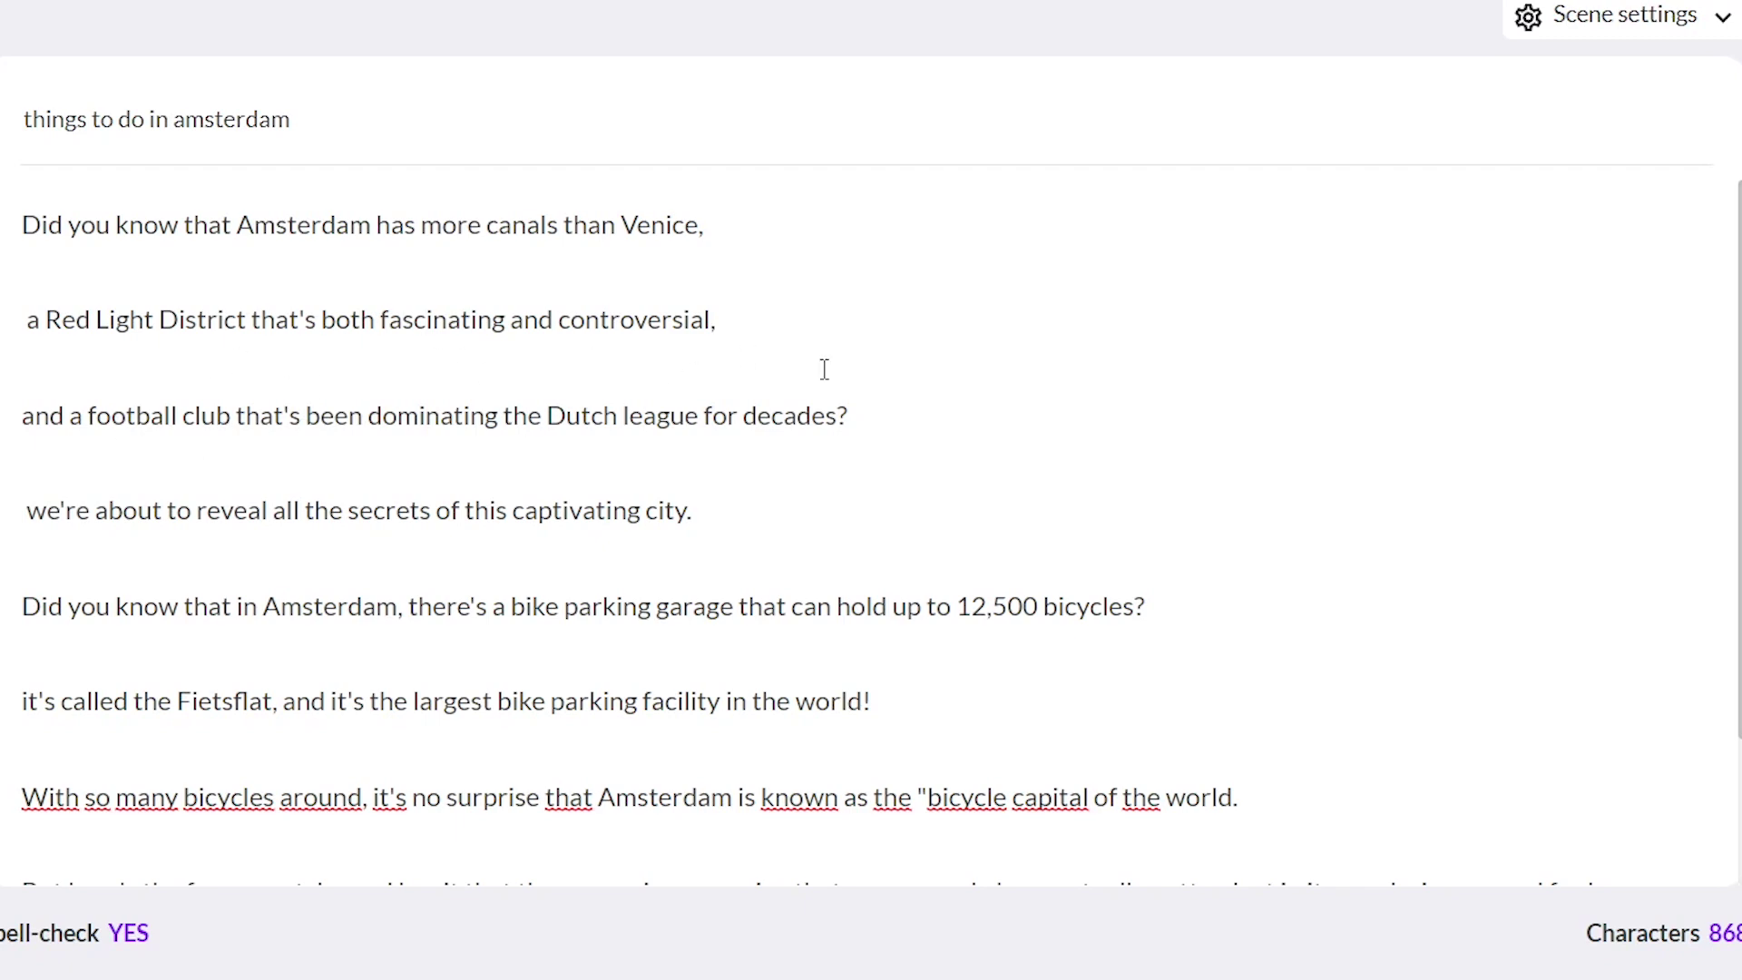
scroll(1010, 471, "down", 2)
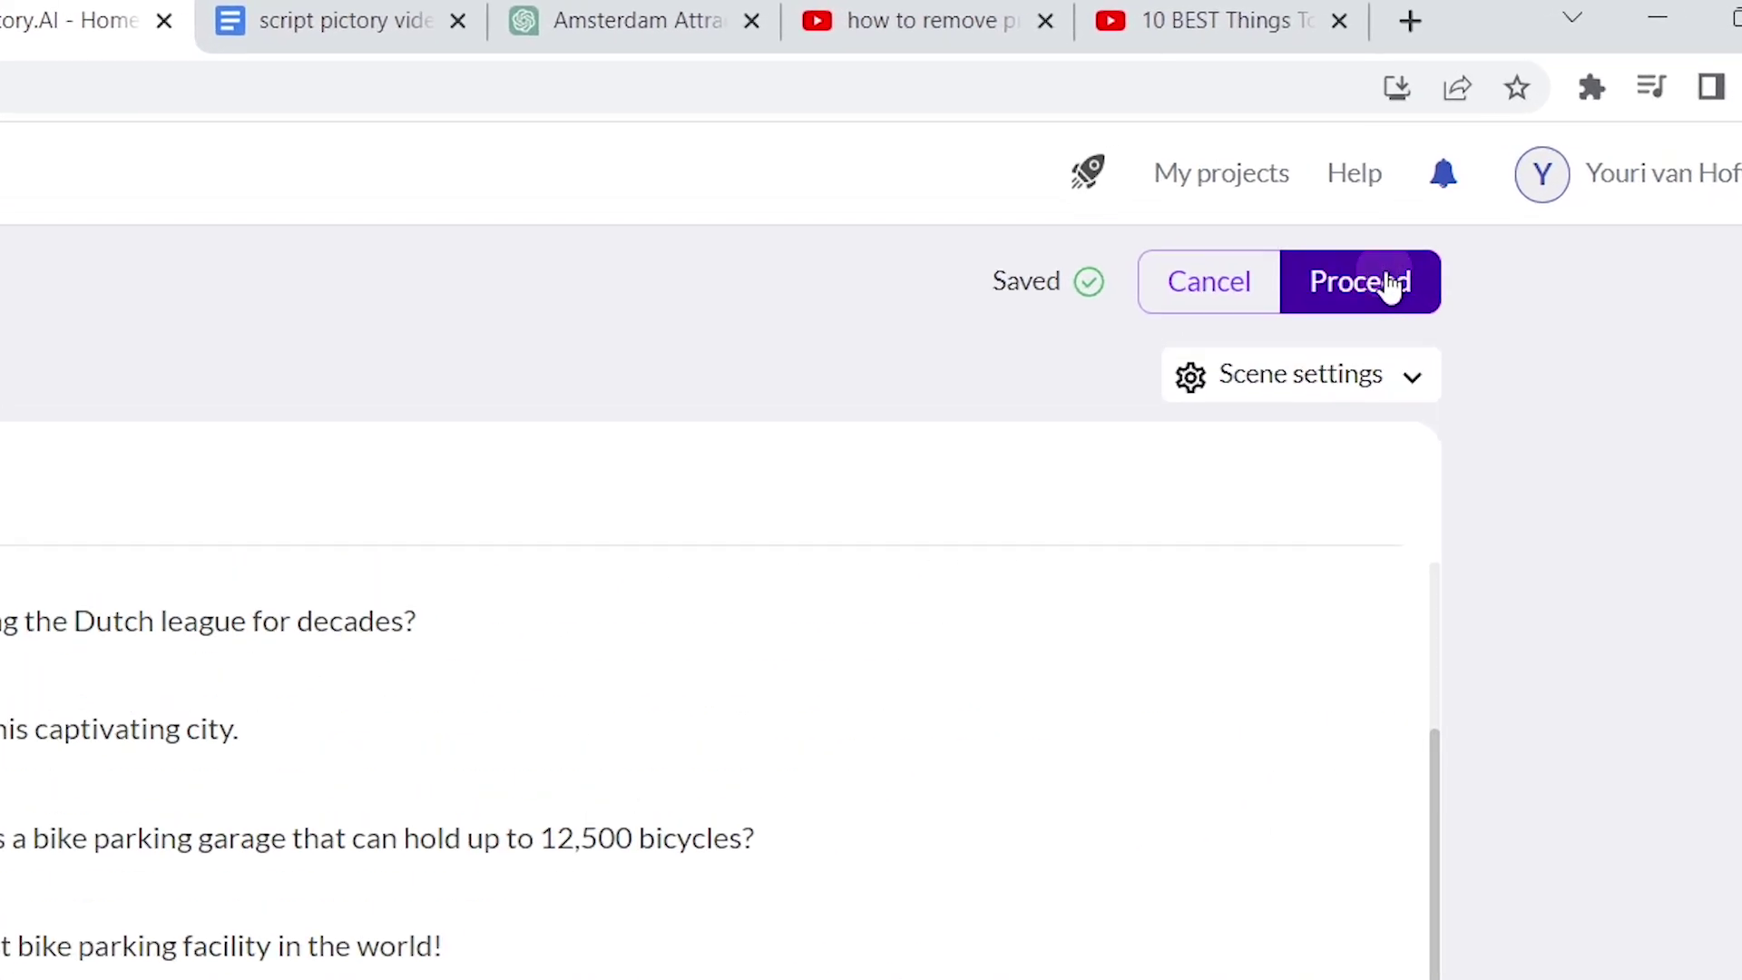
Step: Proceed with the script, browse the templates library and create the storyboard with the Subtitle Yellow template
left_click(1443, 178)
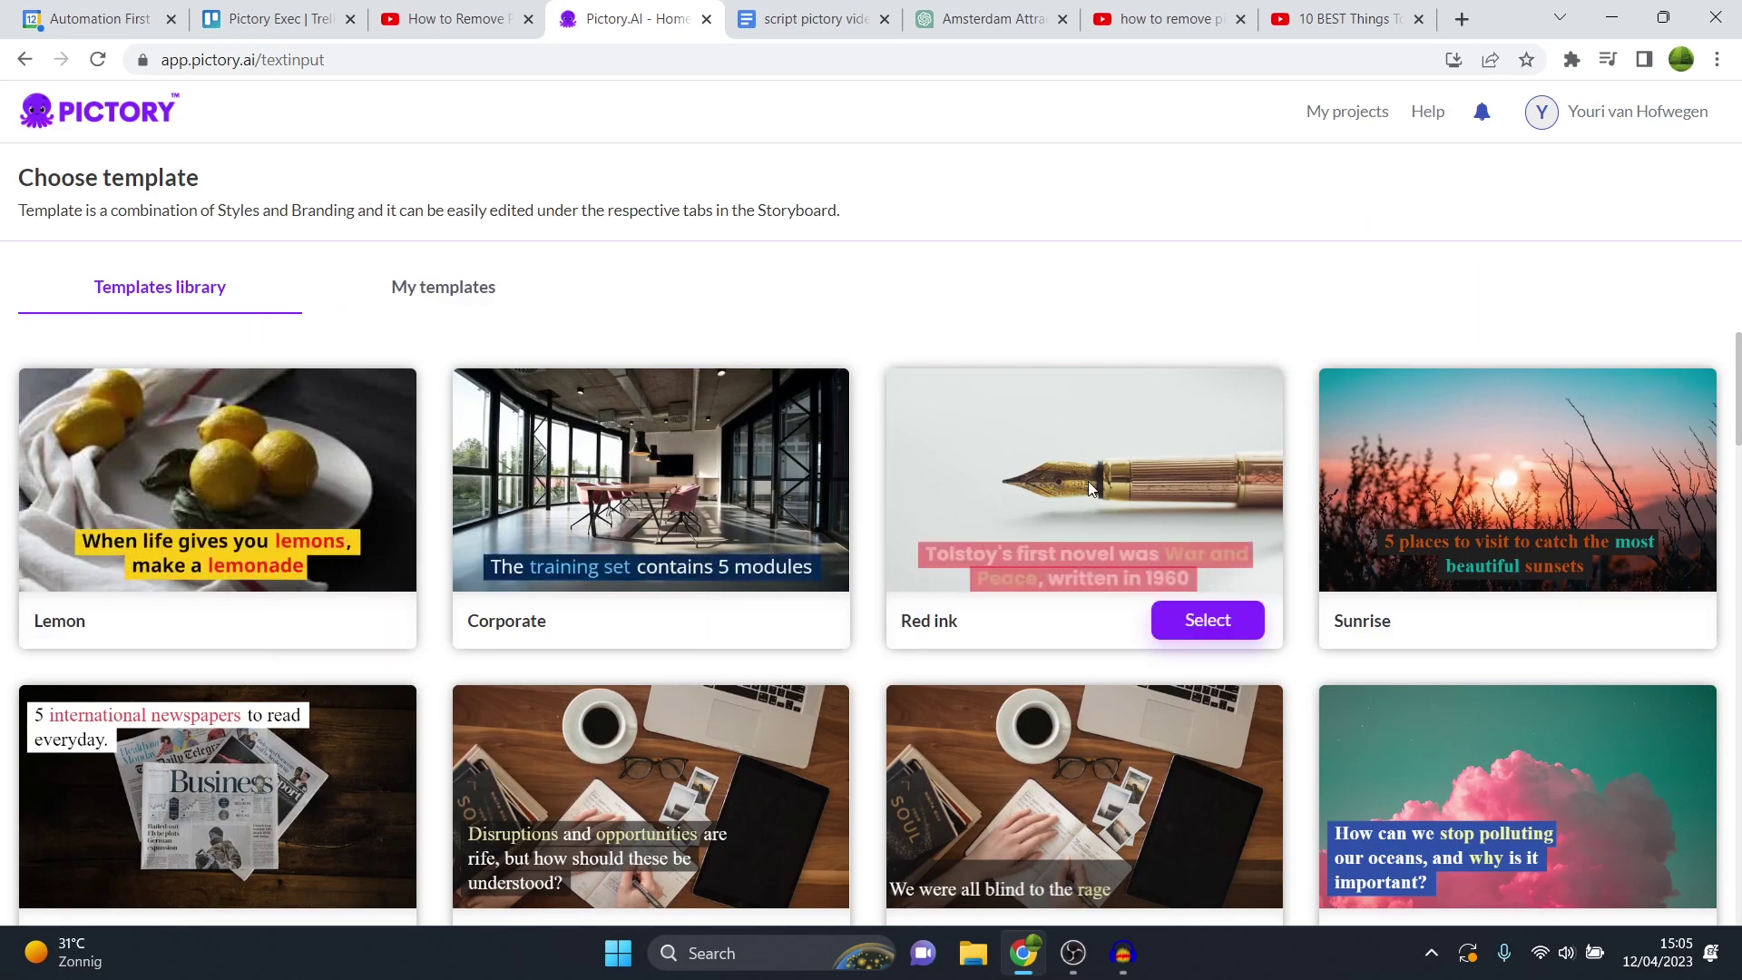
scroll(1269, 450, "down", 20)
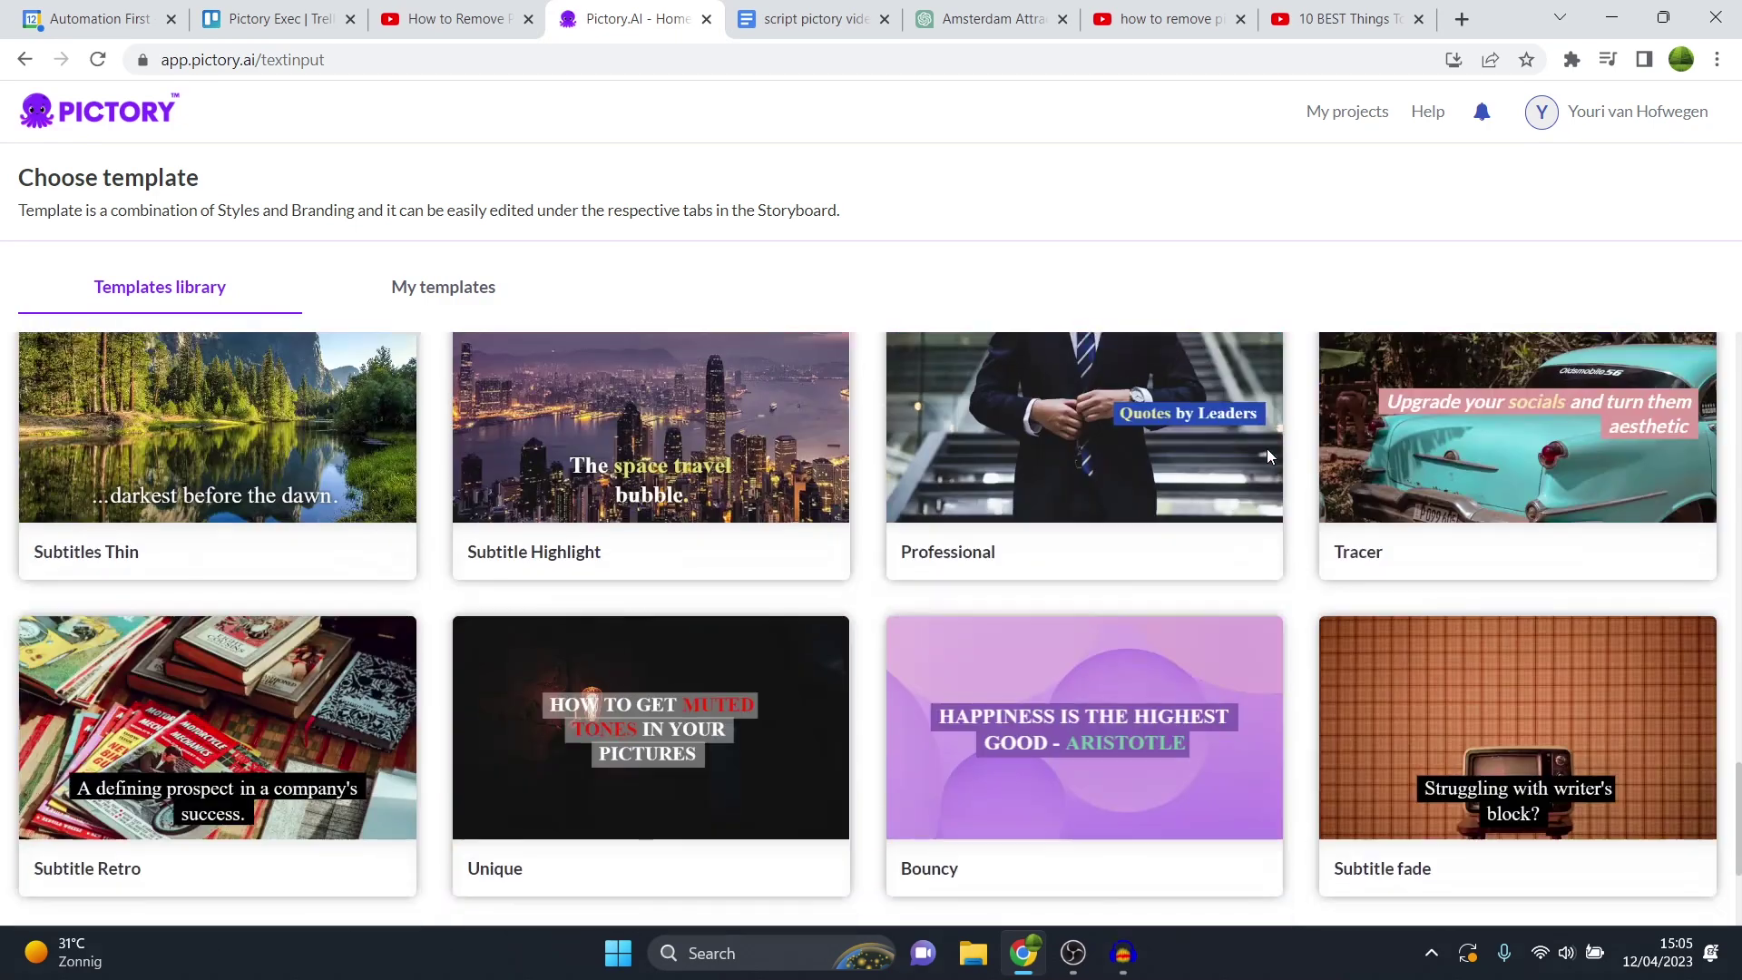
scroll(1266, 448, "down", 3)
scroll(386, 709, "down", 5)
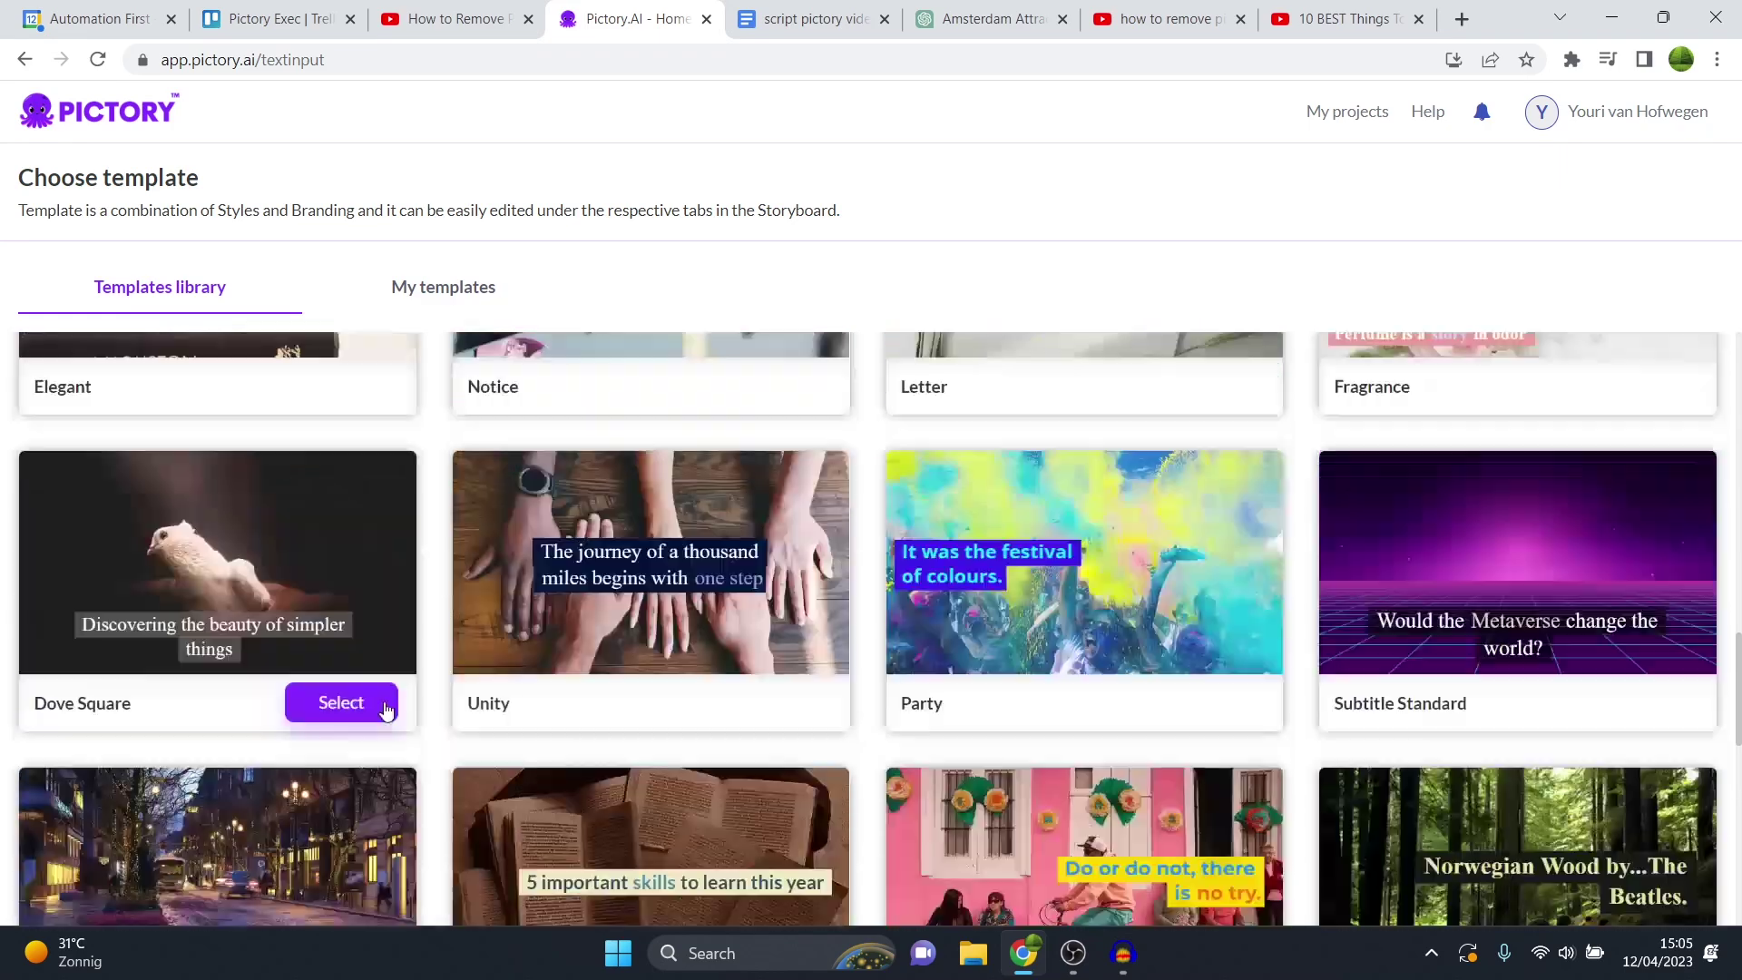
scroll(386, 709, "up", 10)
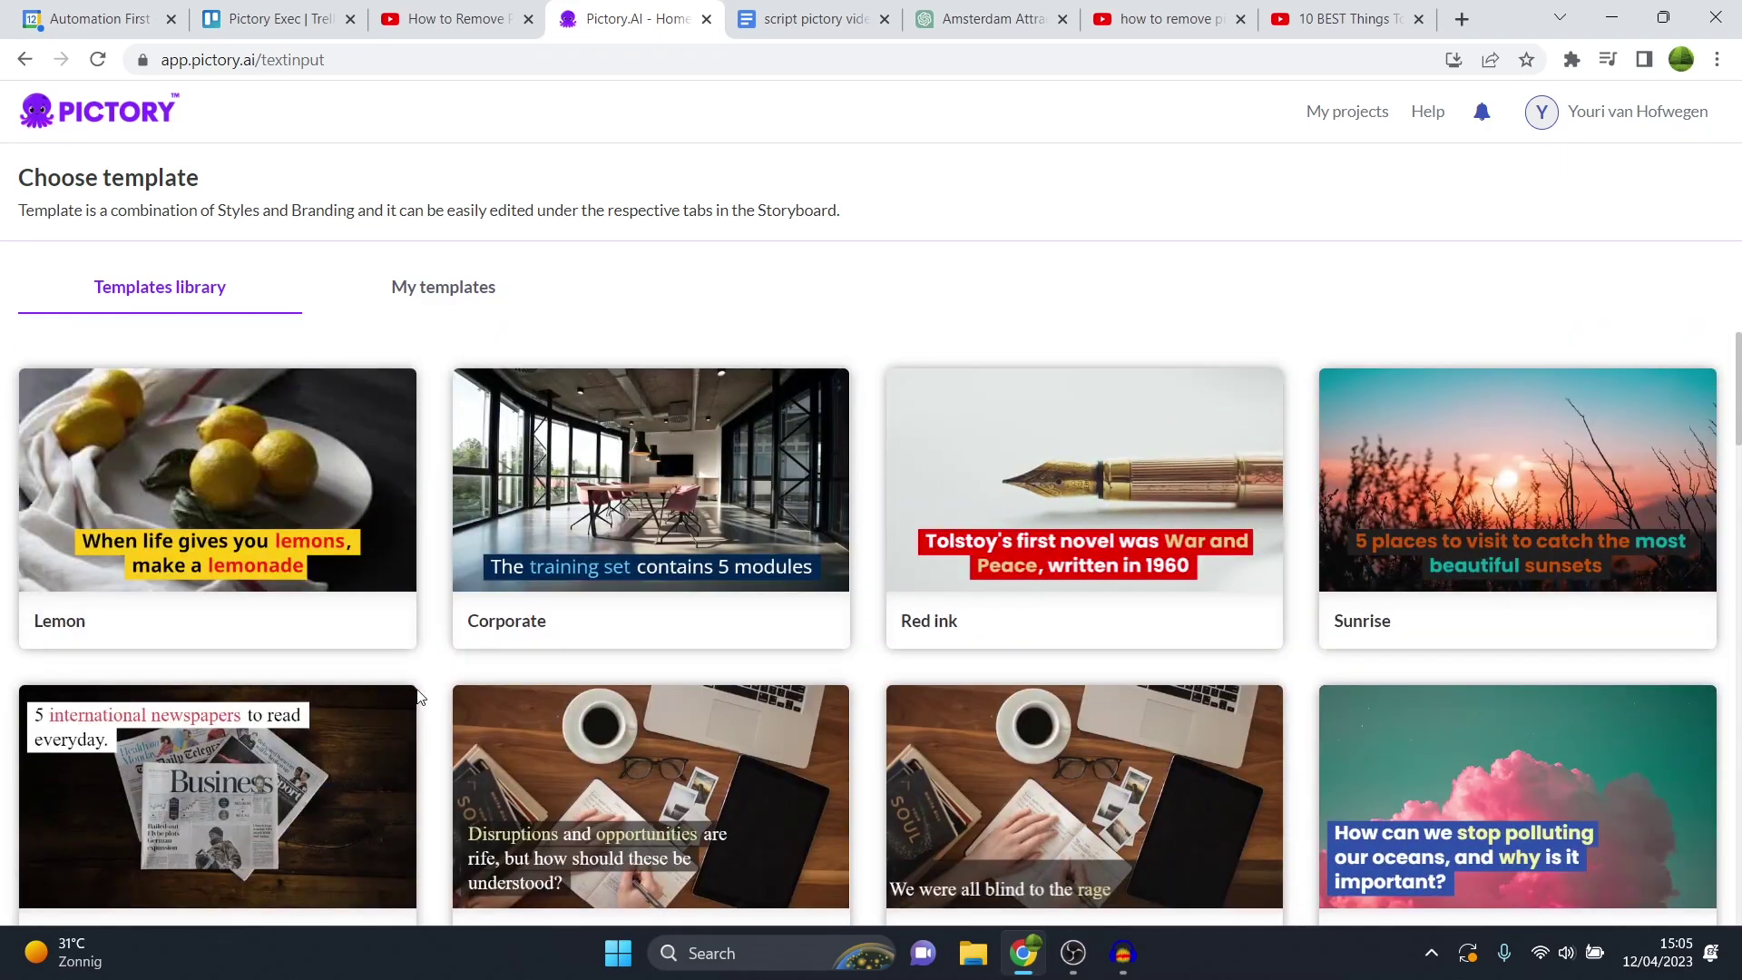
scroll(552, 553, "down", 8)
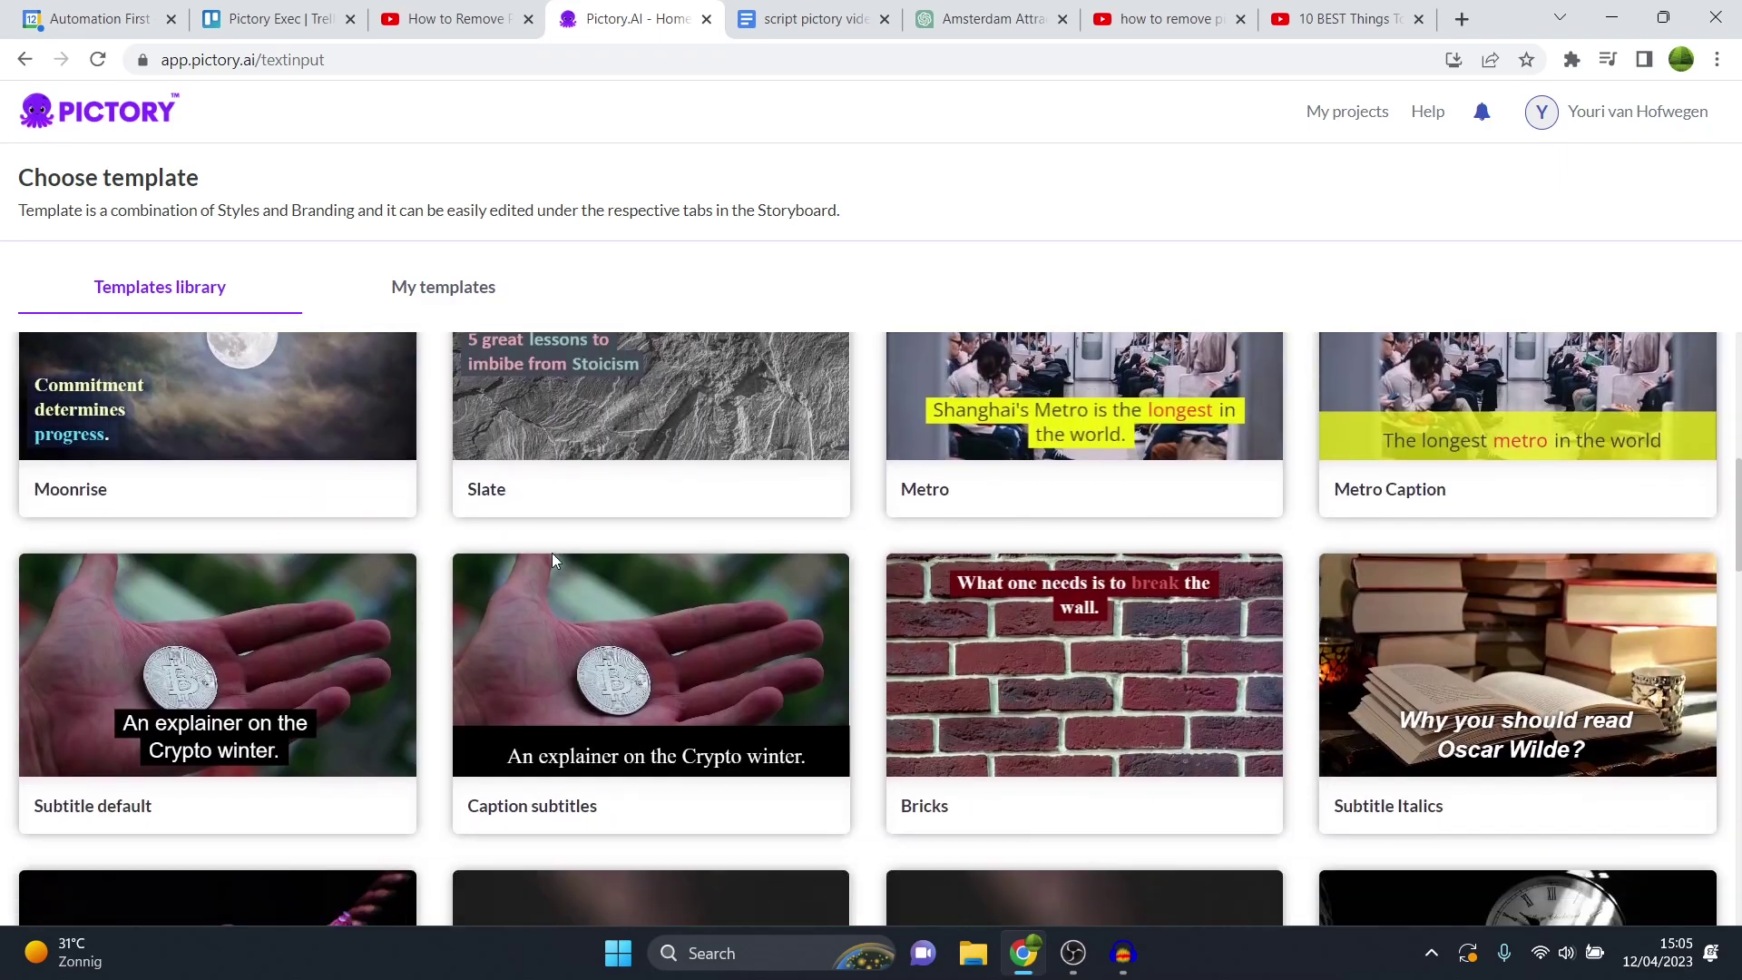
scroll(552, 556, "down", 10)
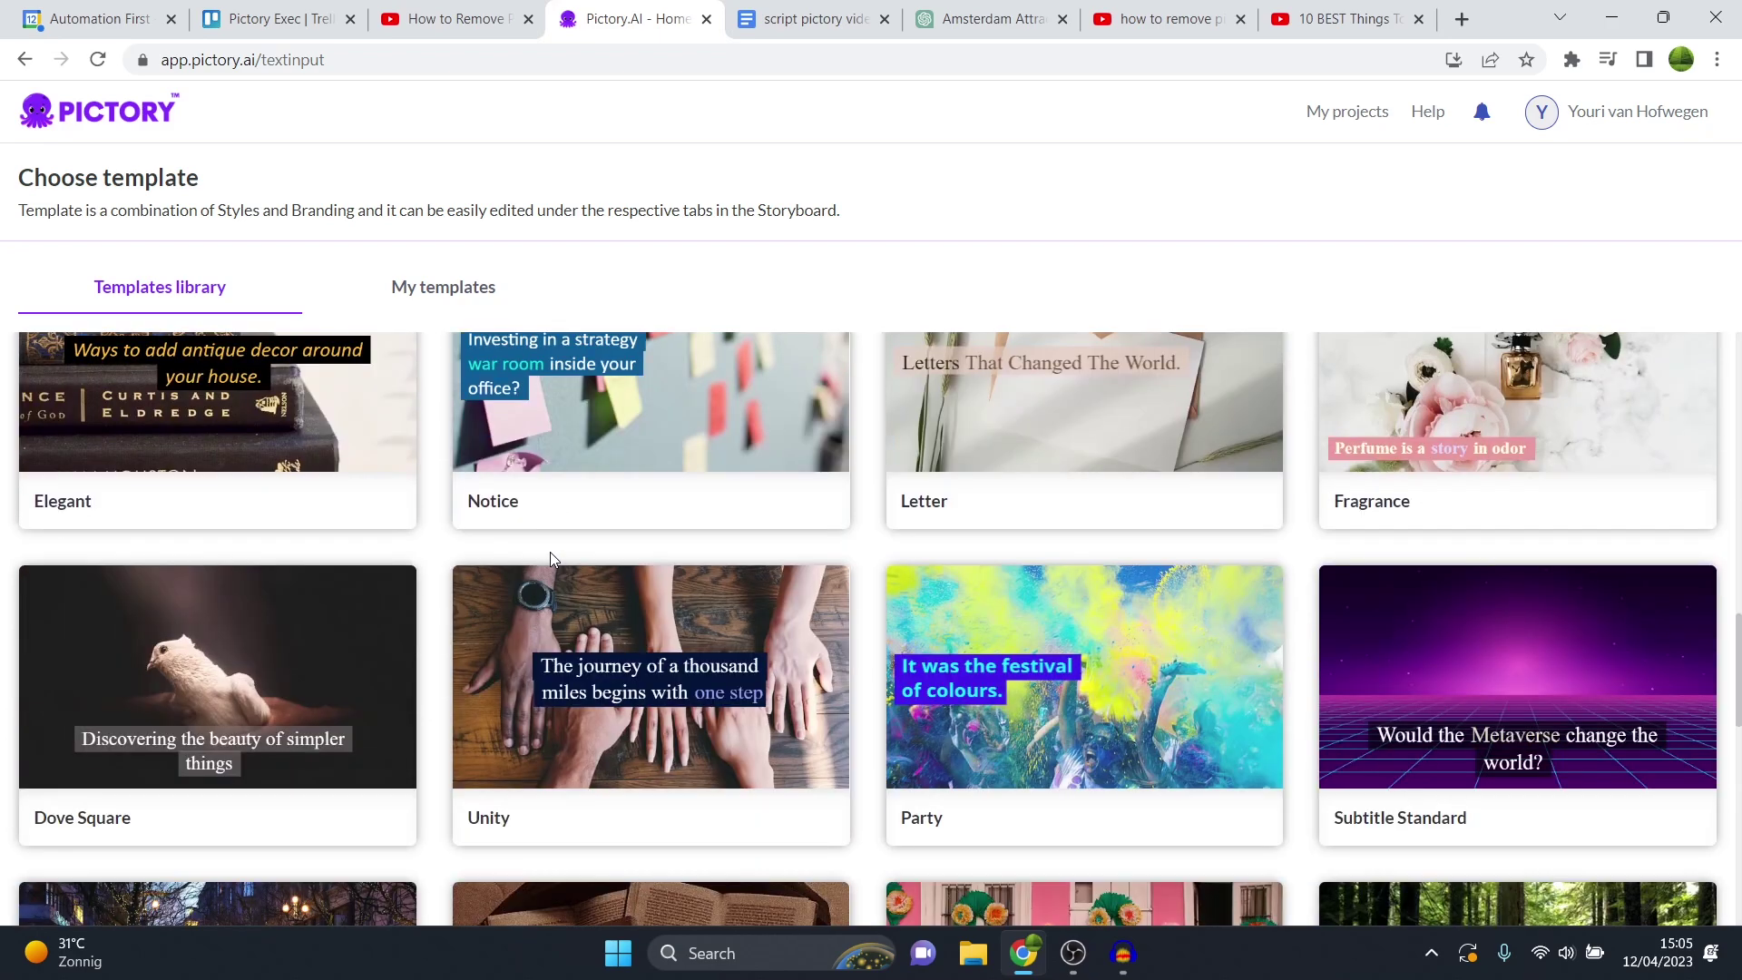
scroll(550, 555, "down", 4)
mouse_move(189, 688)
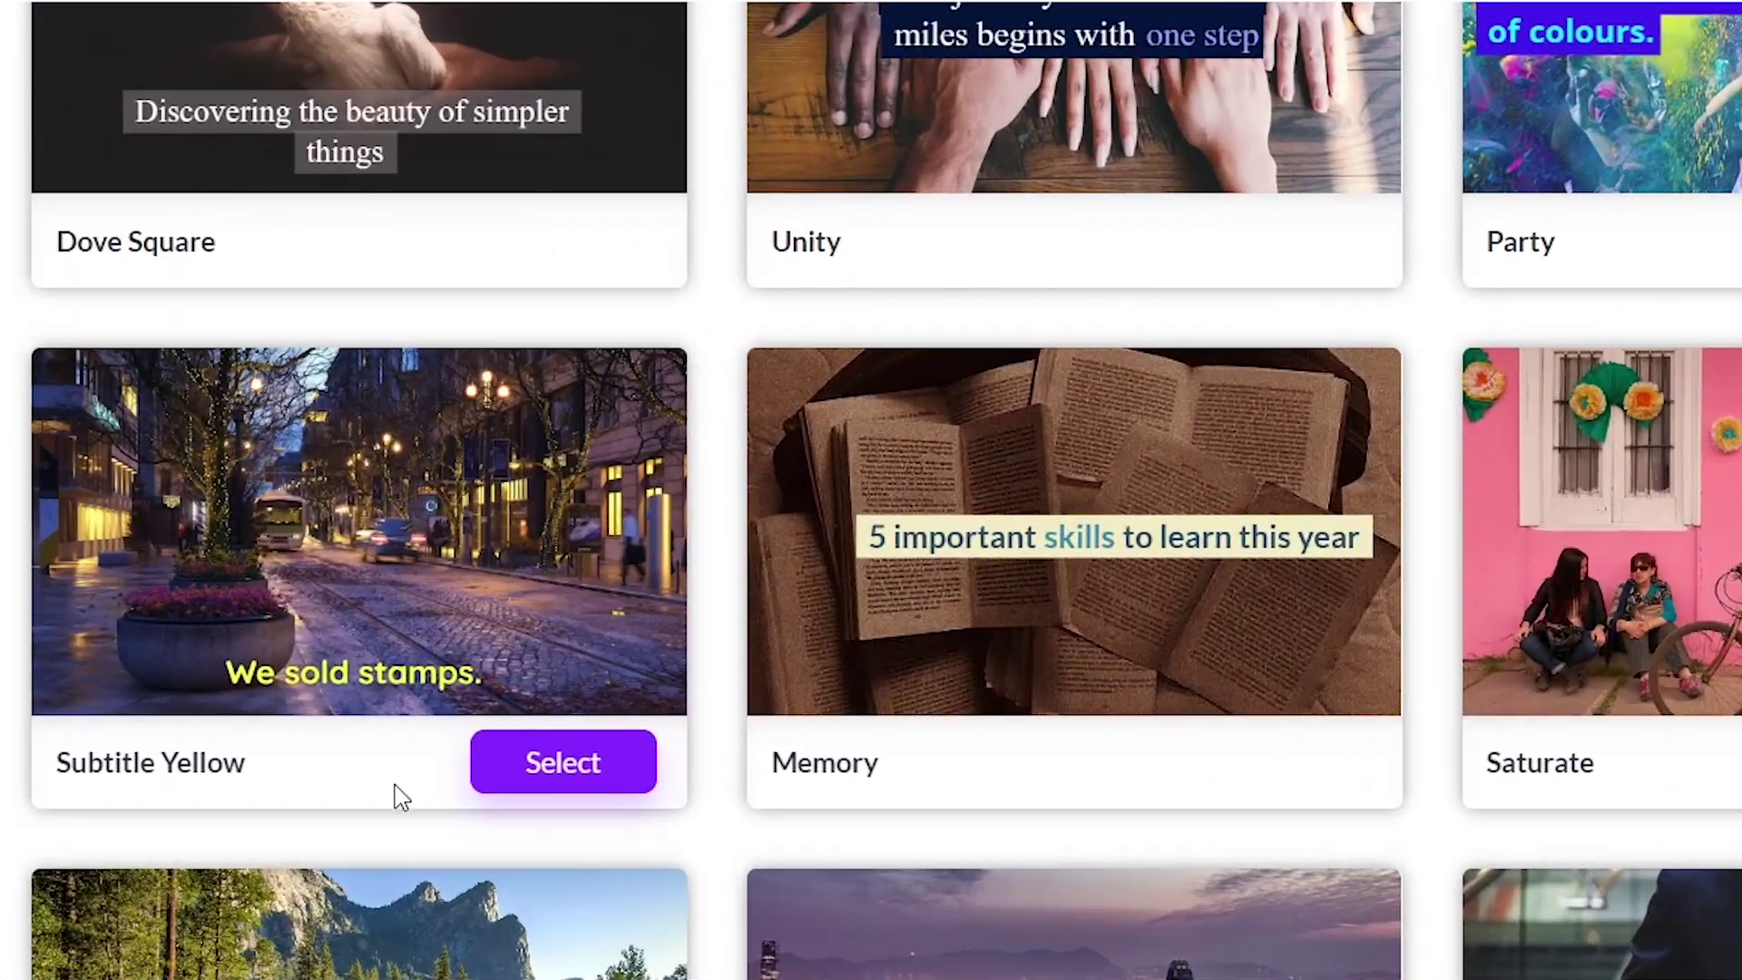
left_click(555, 766)
left_click(549, 778)
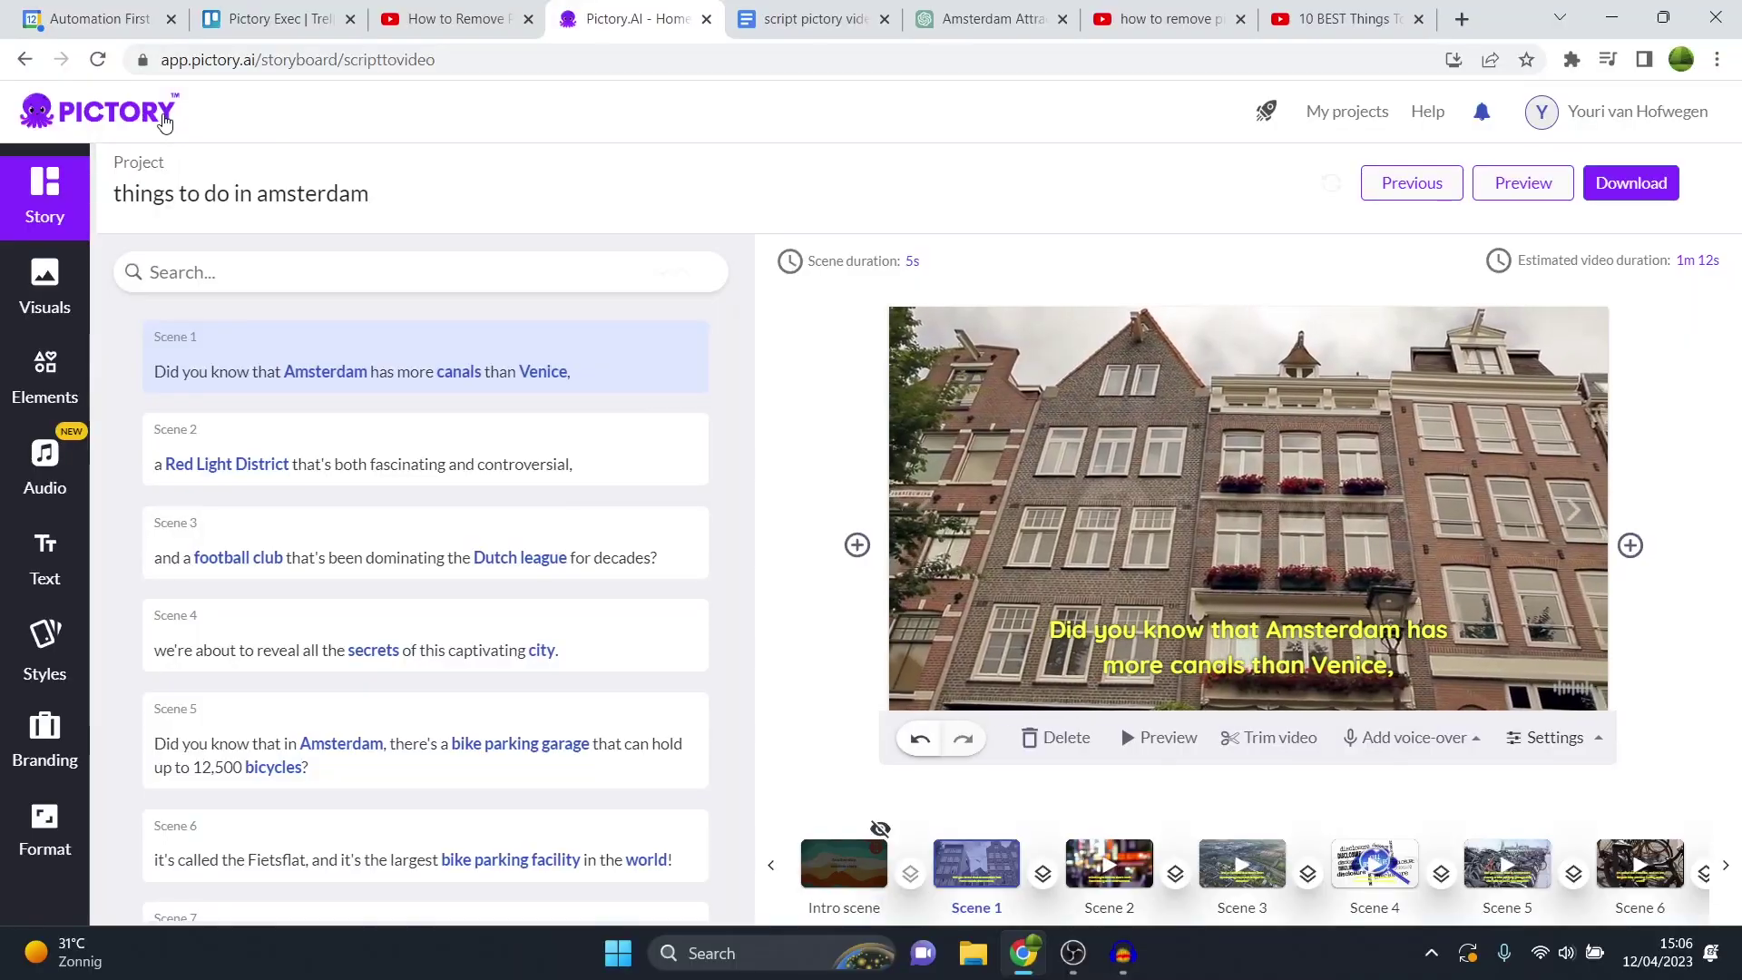
Step: Open the Storyblocks website in a new browser tab and look through its home page
key("ctrl+t")
type("stor")
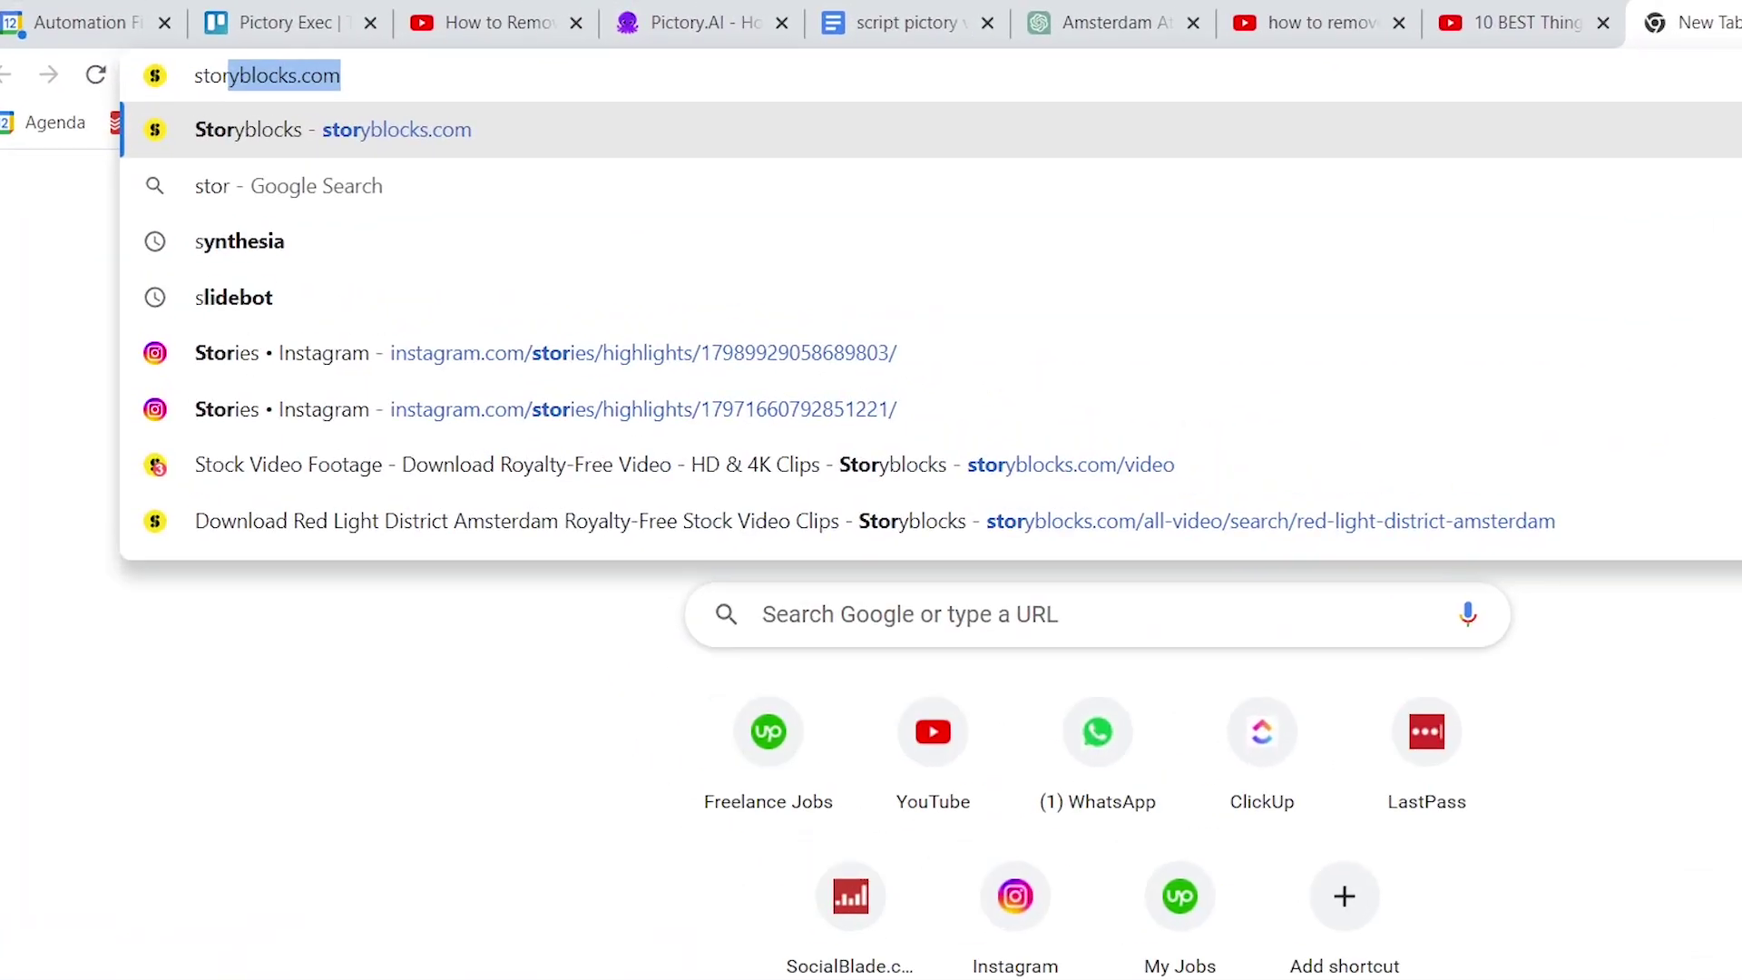
key("Return")
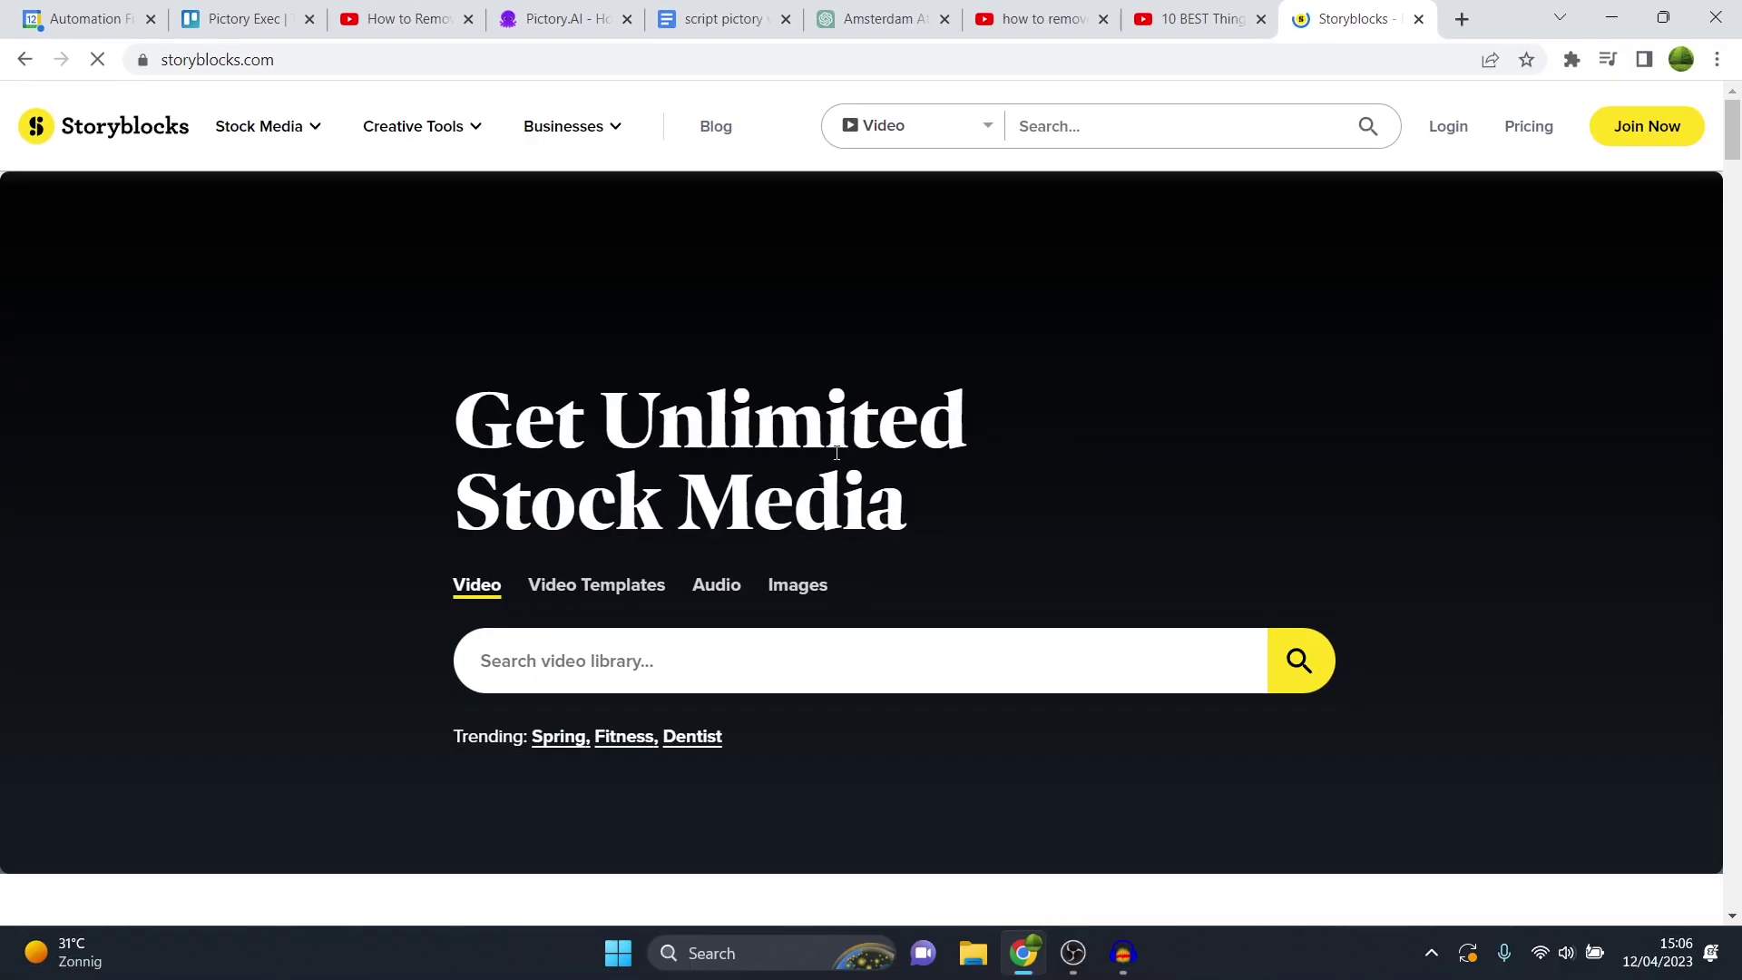
scroll(836, 452, "down", 1)
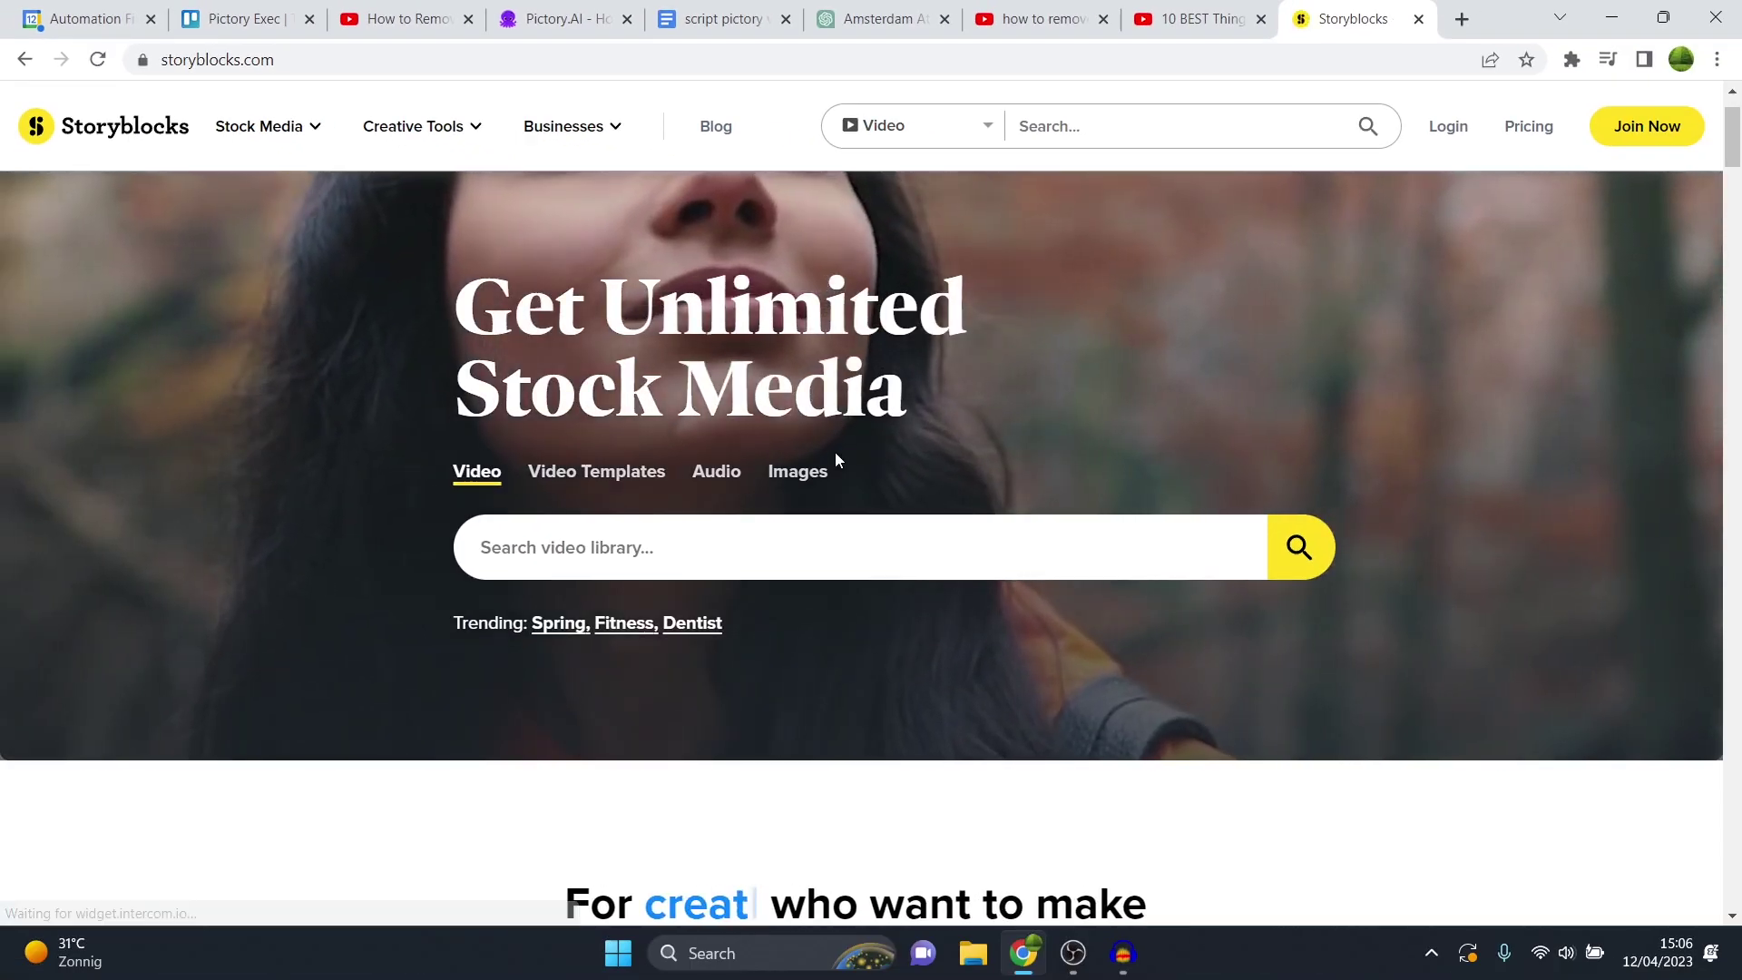
scroll(763, 572, "down", 6)
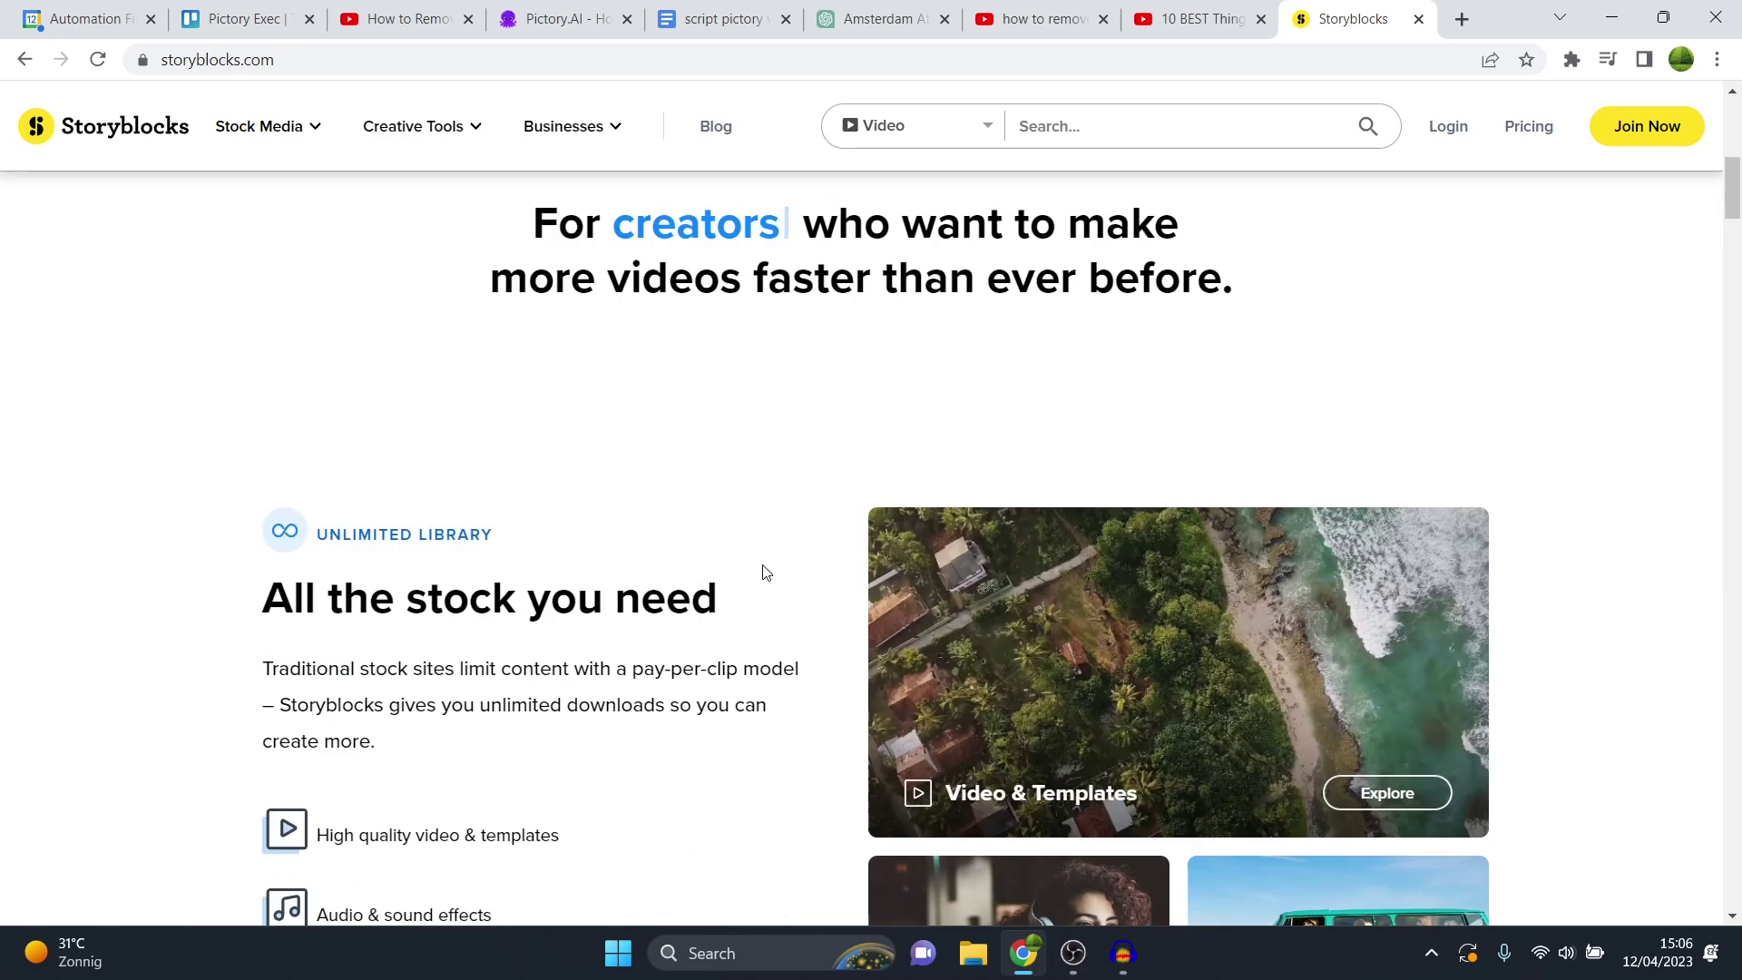
scroll(763, 572, "down", 5)
Step: Return to the Pictory storyboard, search the visuals library for "amsterdam" and browse the clips for Scene 1
left_click(531, 18)
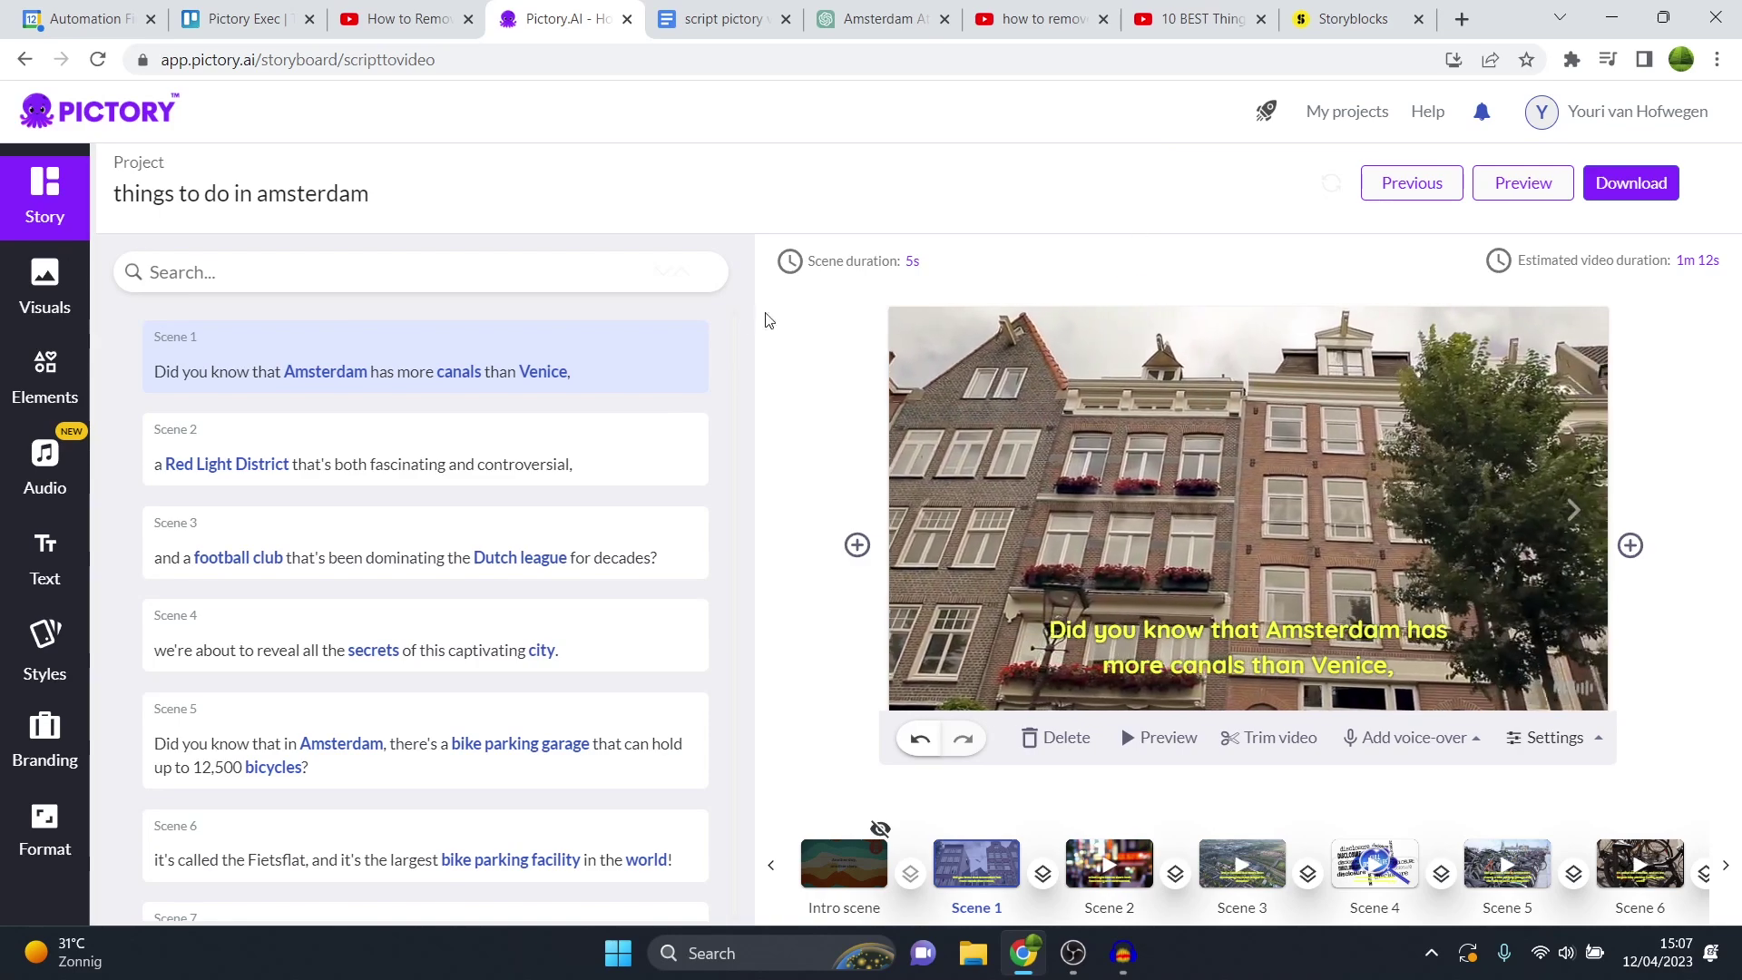
left_click(791, 272)
left_click(960, 187)
scroll(960, 248, "down", 1)
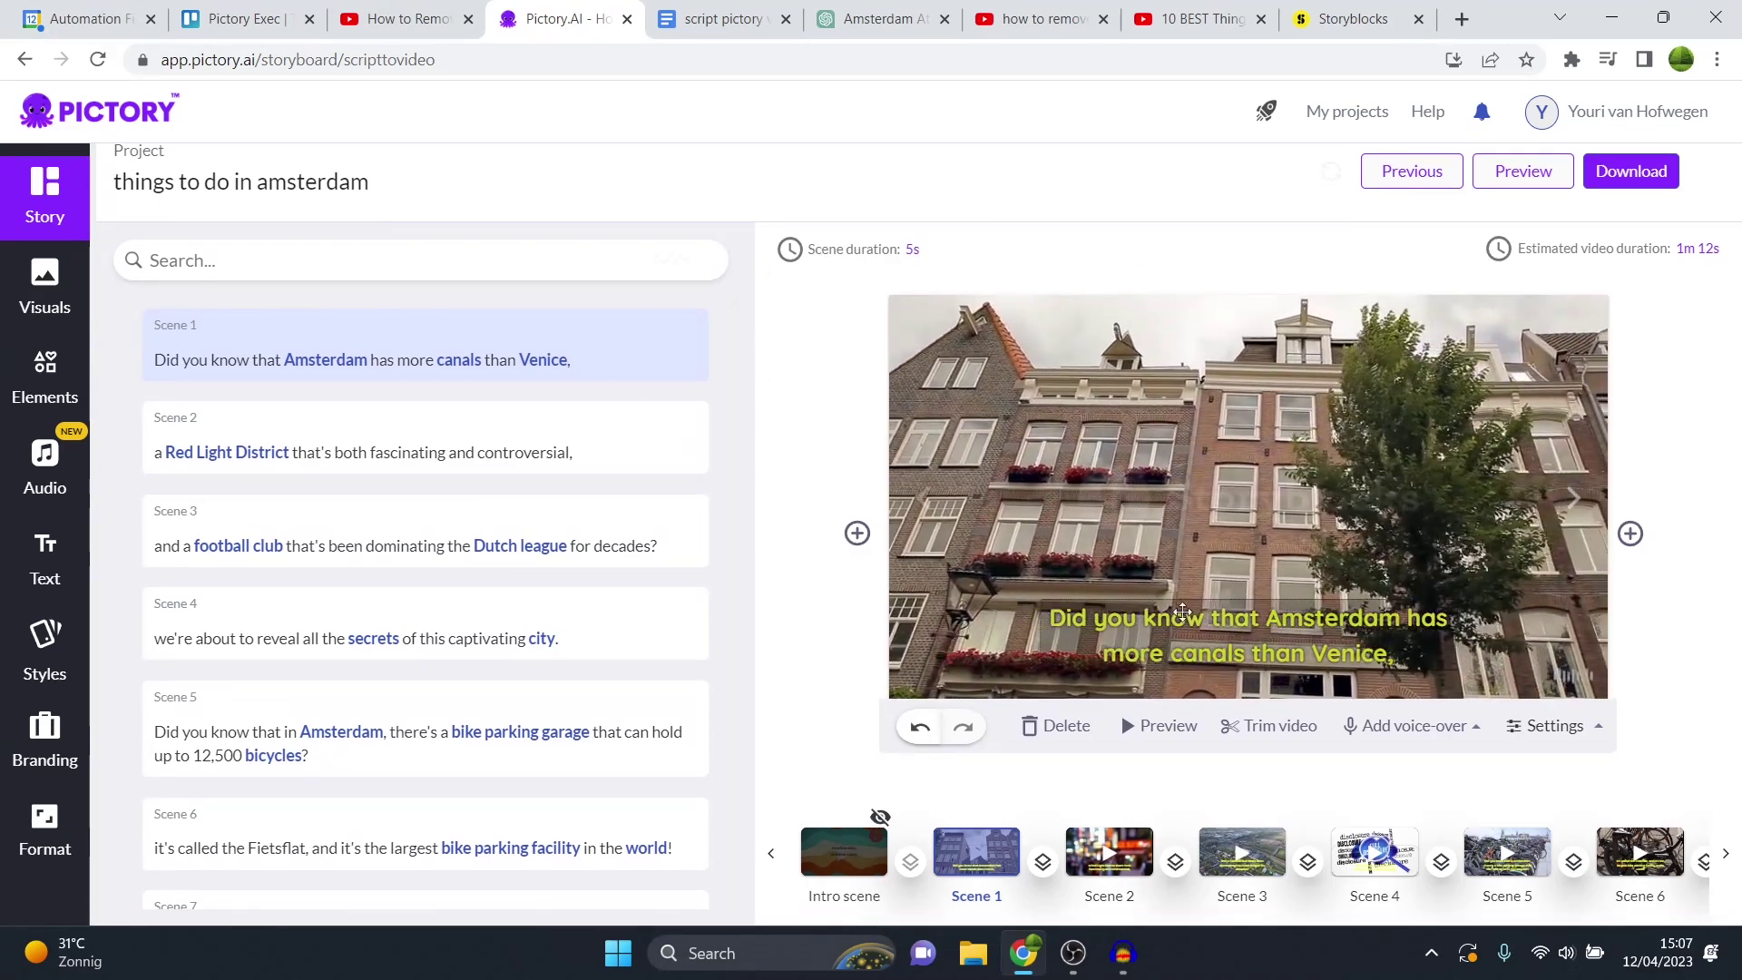
scroll(487, 533, "up", 1)
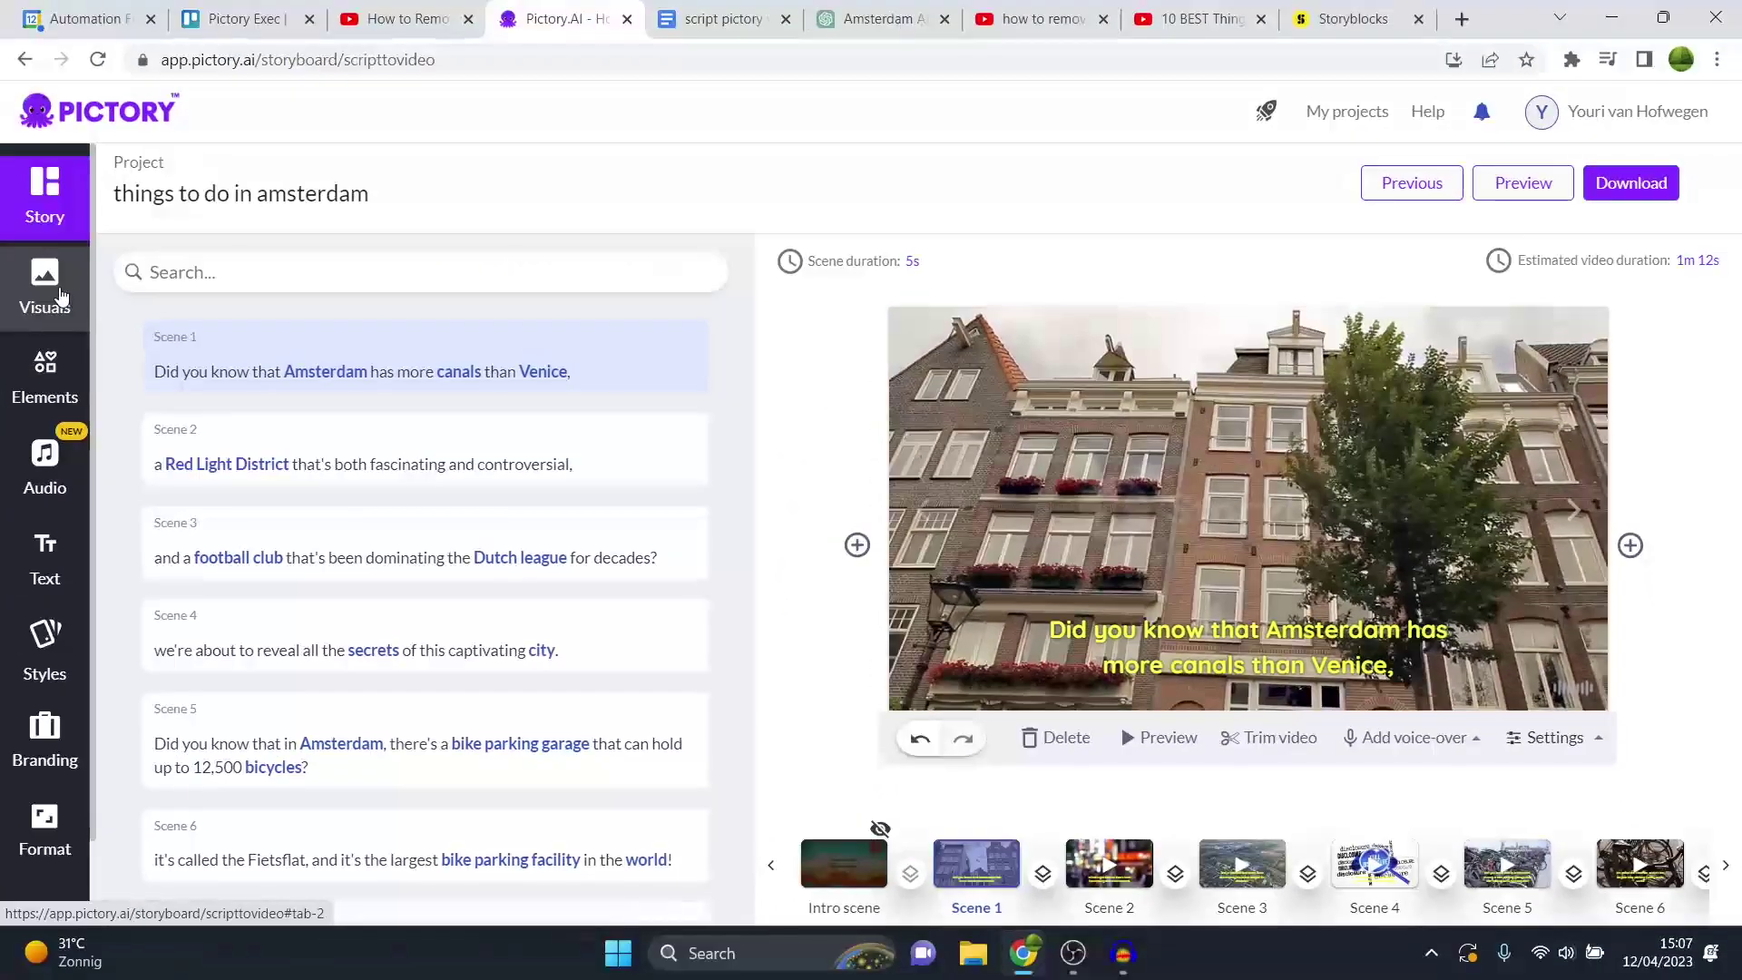
left_click(43, 287)
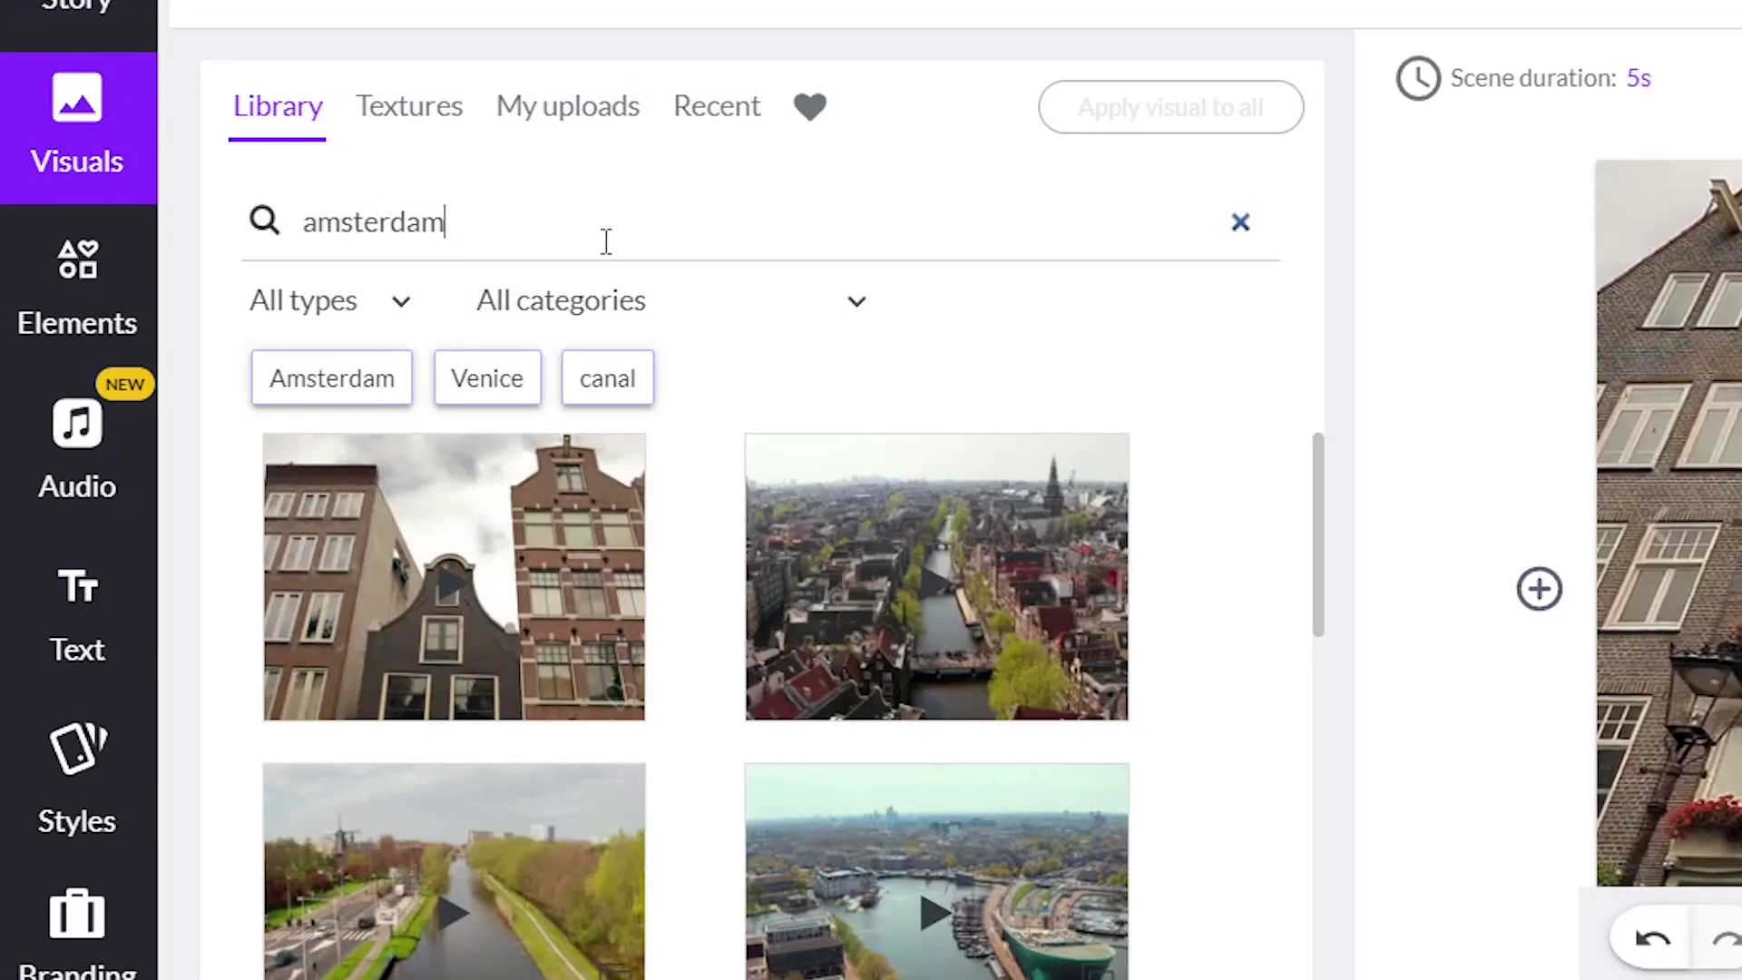
key("Return")
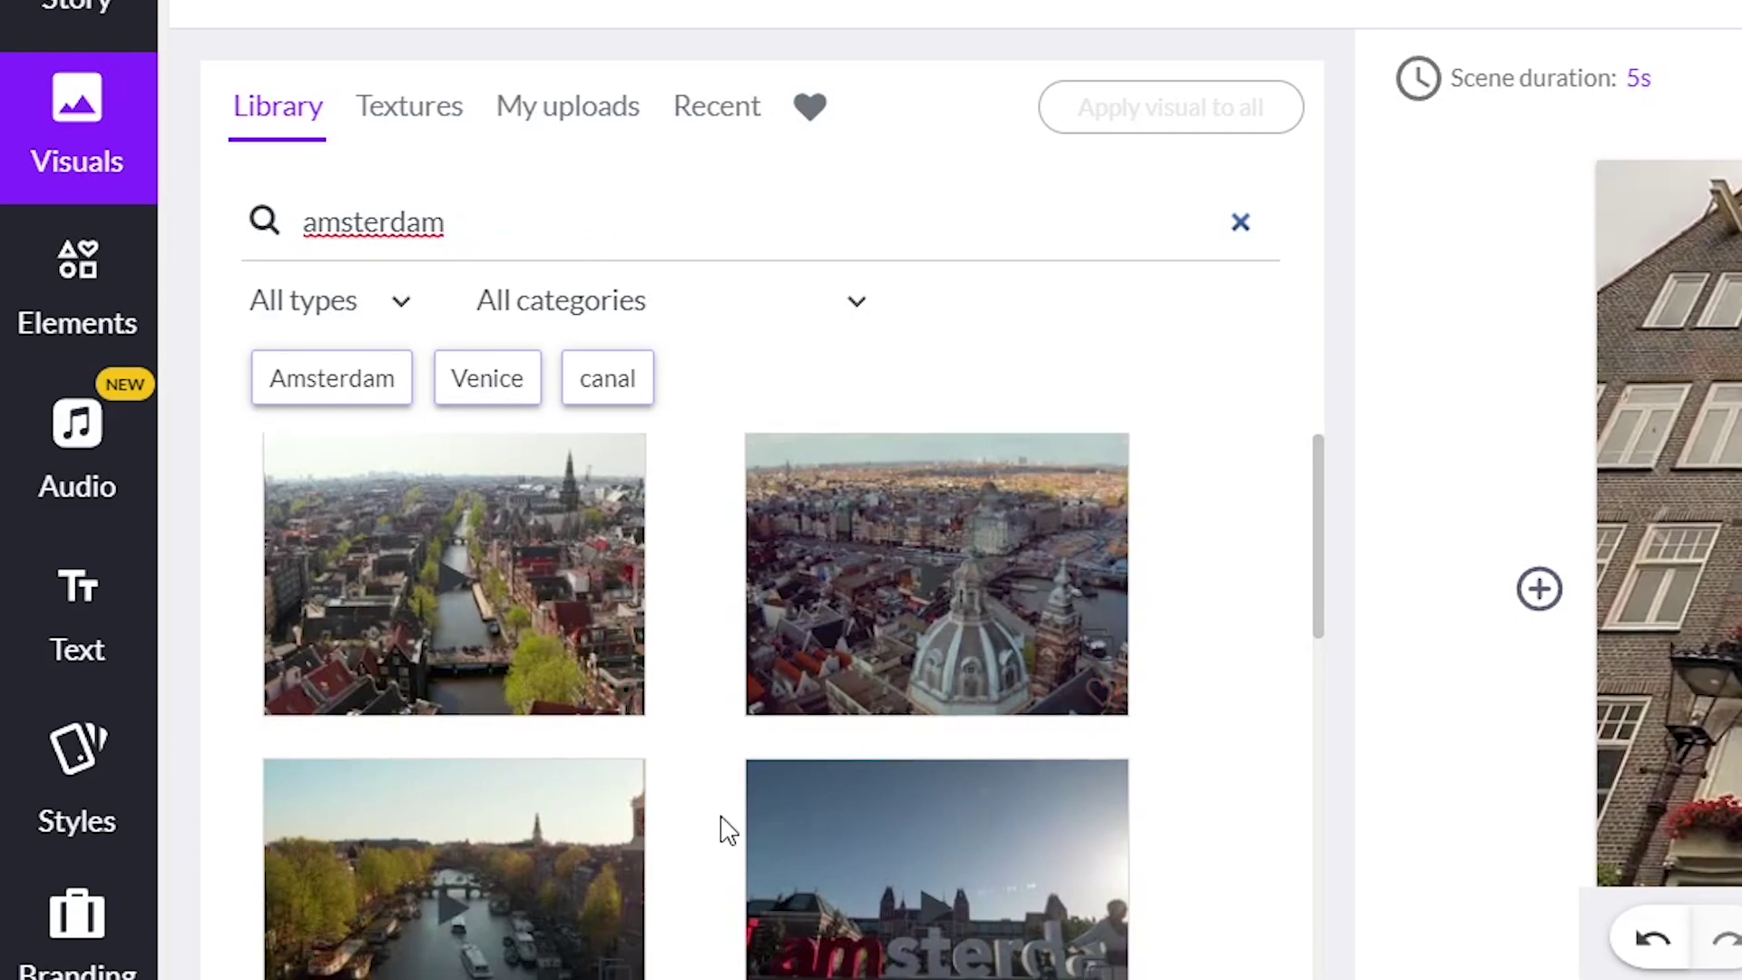
scroll(720, 843, "down", 5)
scroll(636, 857, "up", 3)
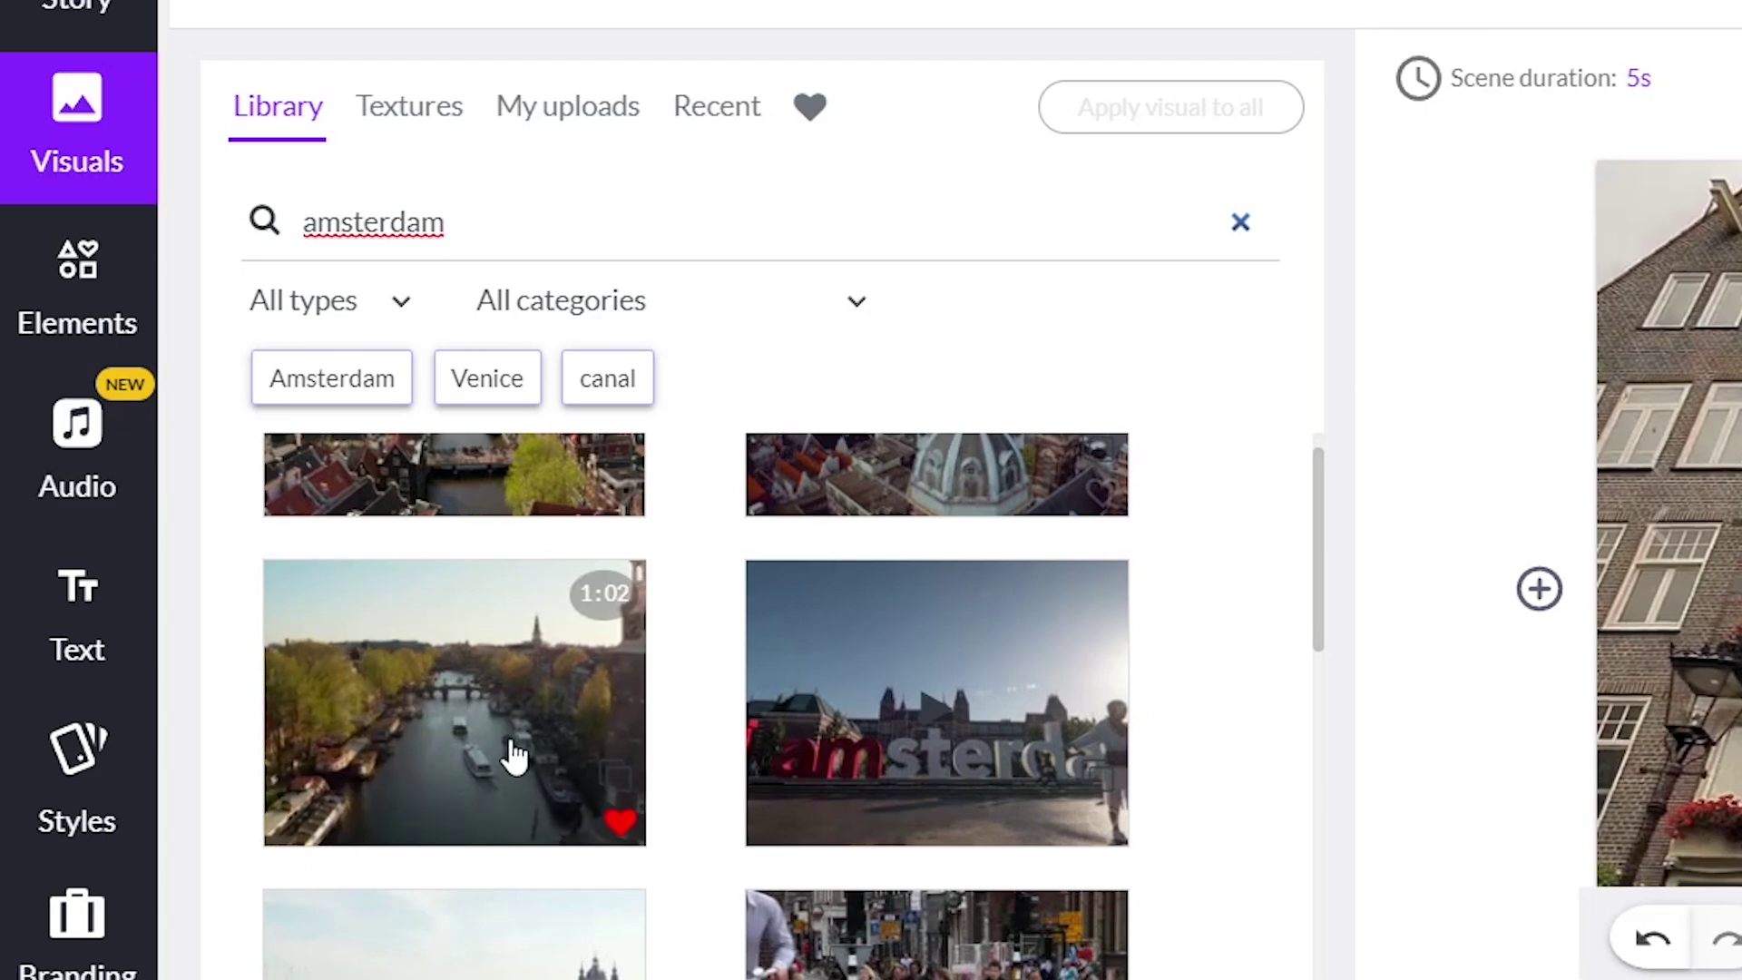
Step: Set Scene 1's visual to the aerial clip of boats on a tree-lined Amsterdam canal
left_click(621, 697)
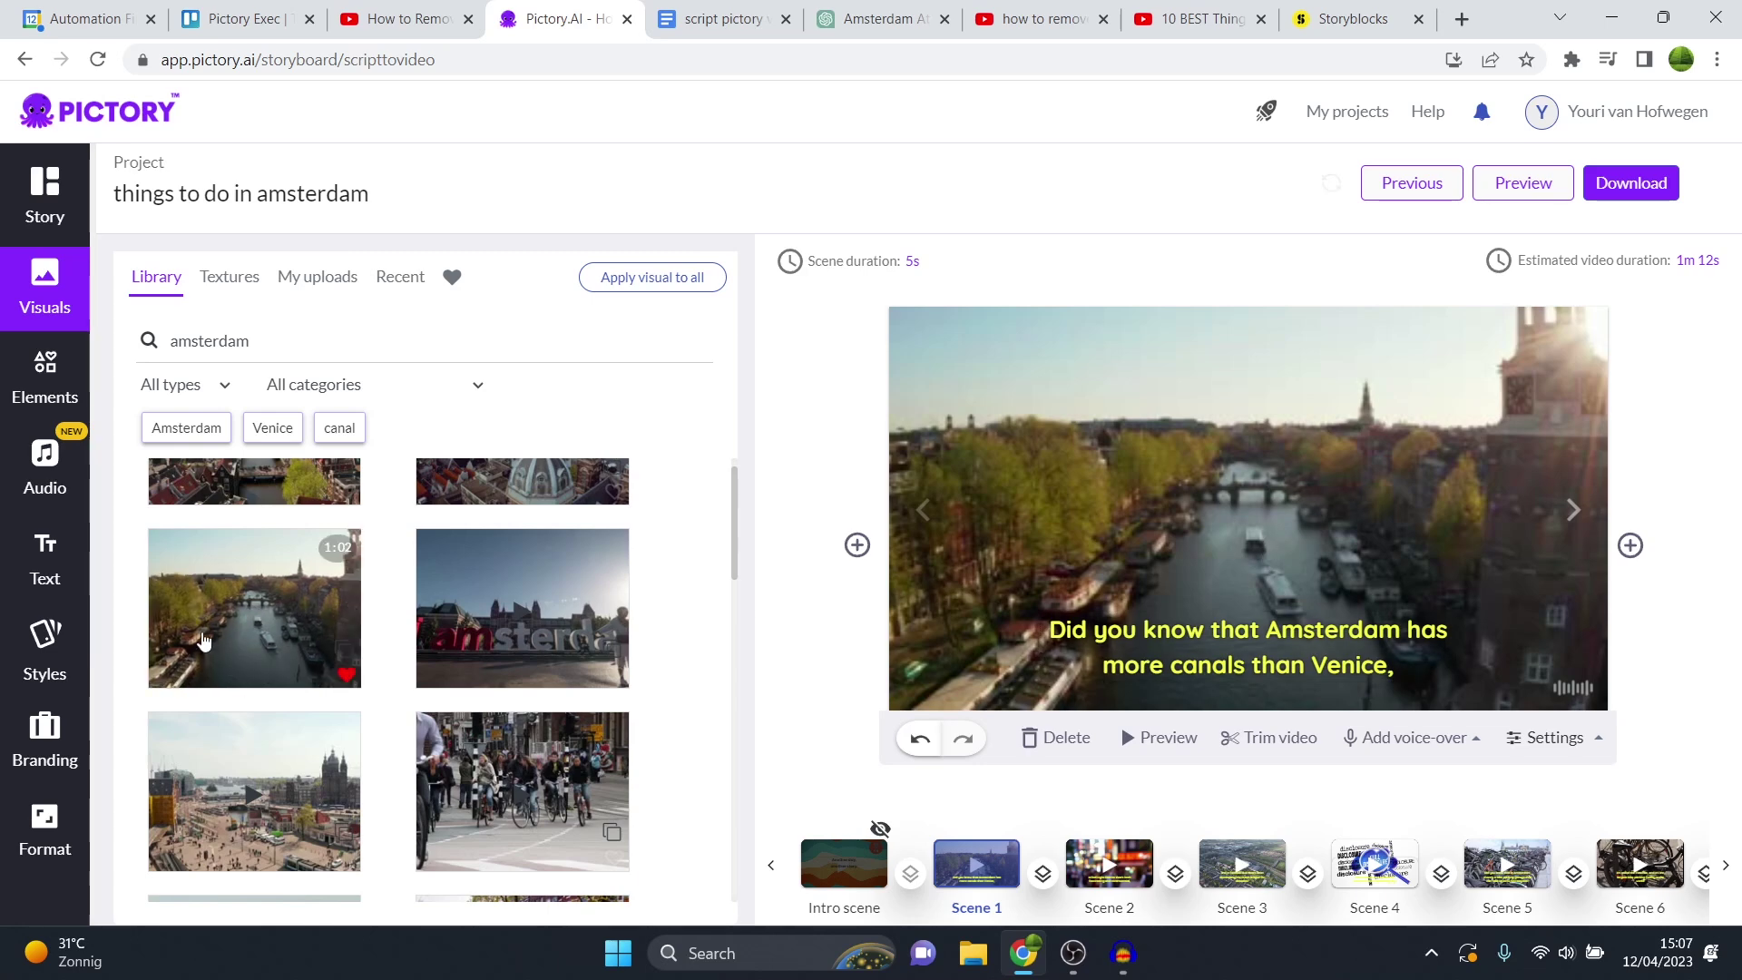
Step: Try the top-left text position for Scene 1's caption, then return it to bottom centre
left_click(1334, 653)
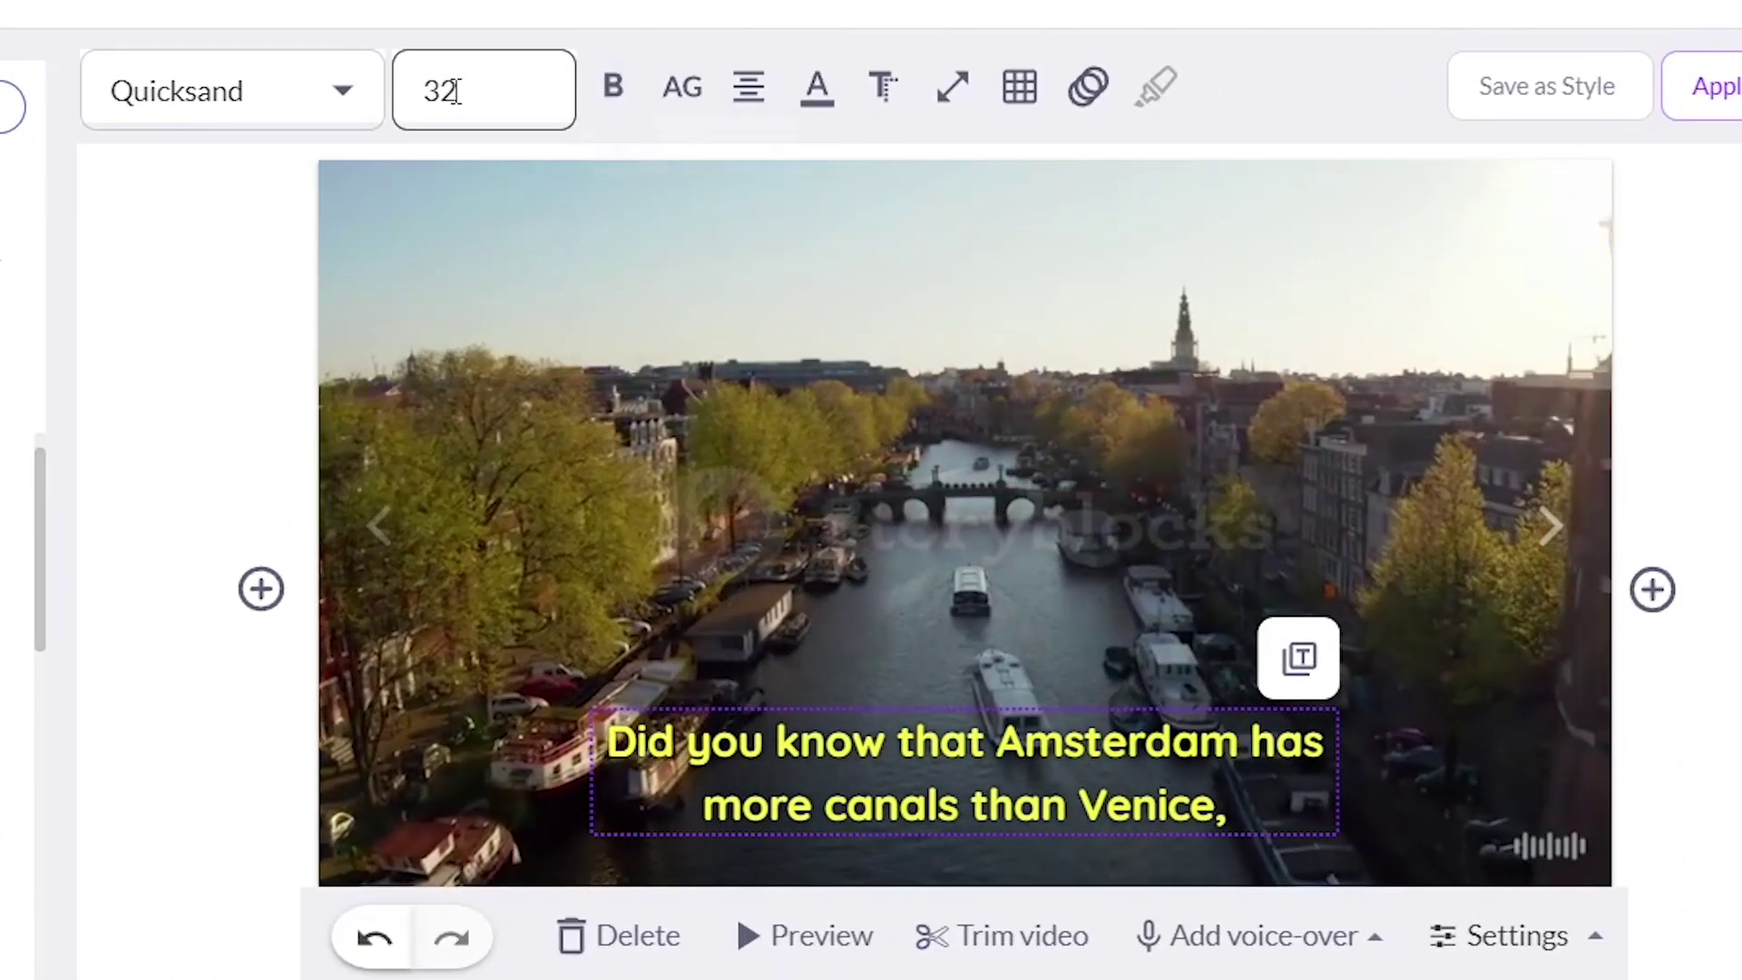
left_click(605, 111)
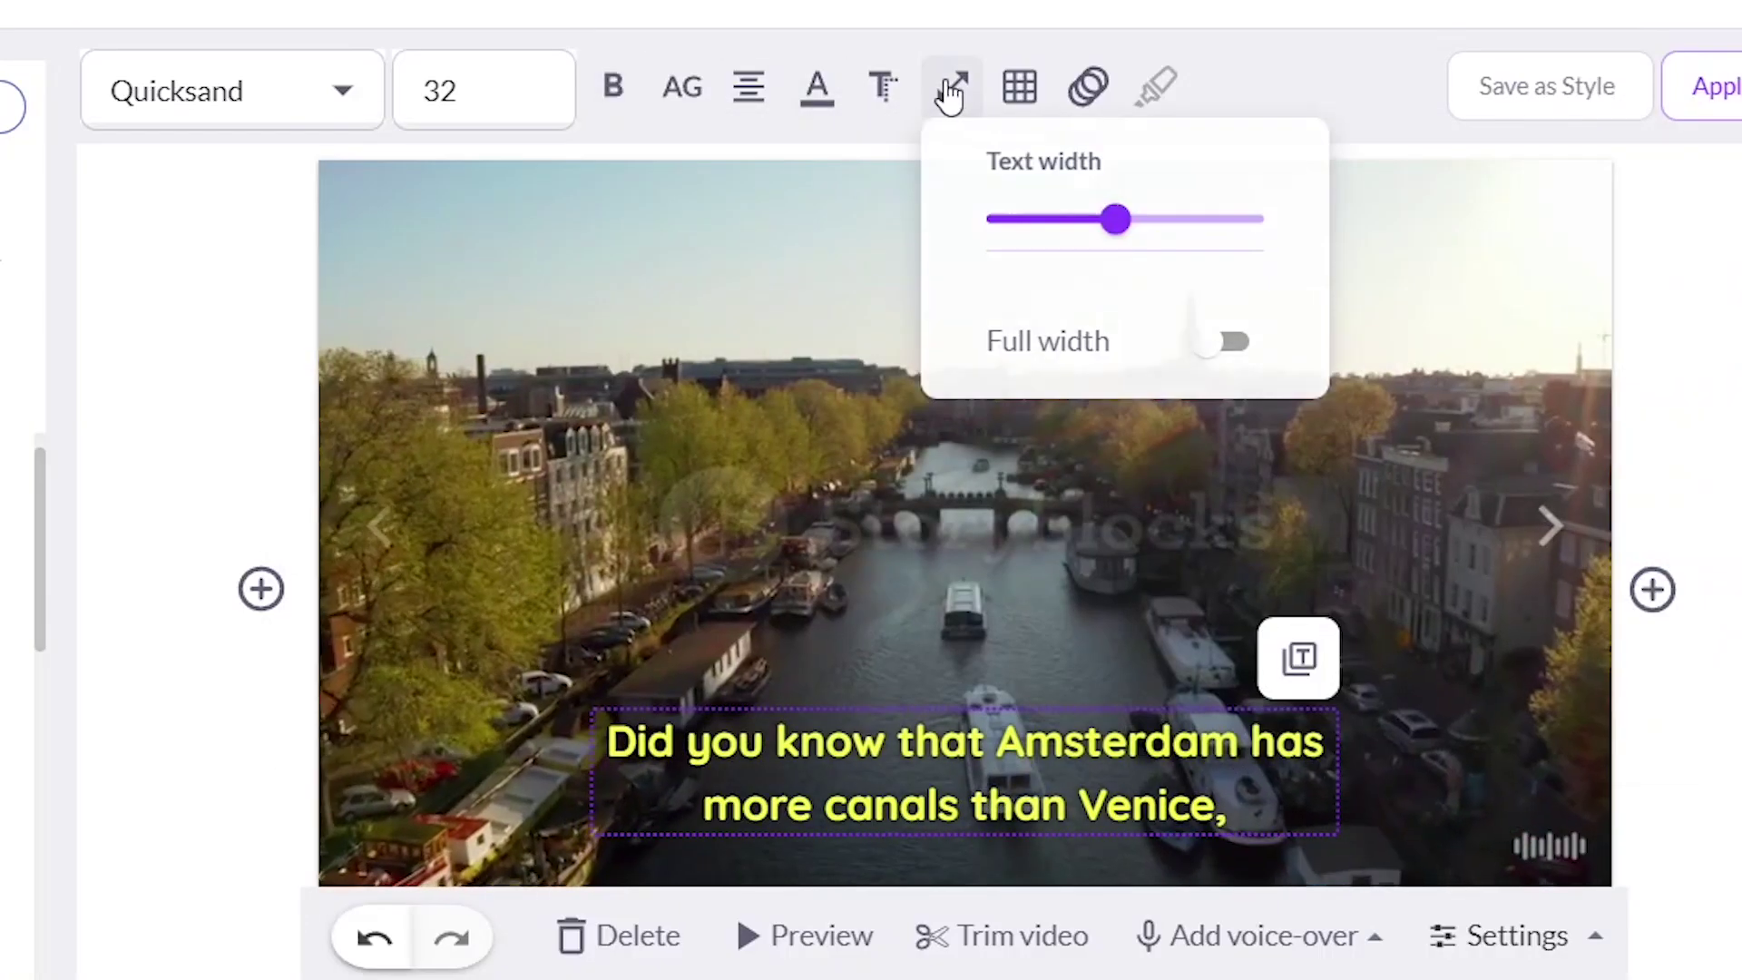
mouse_move(1010, 87)
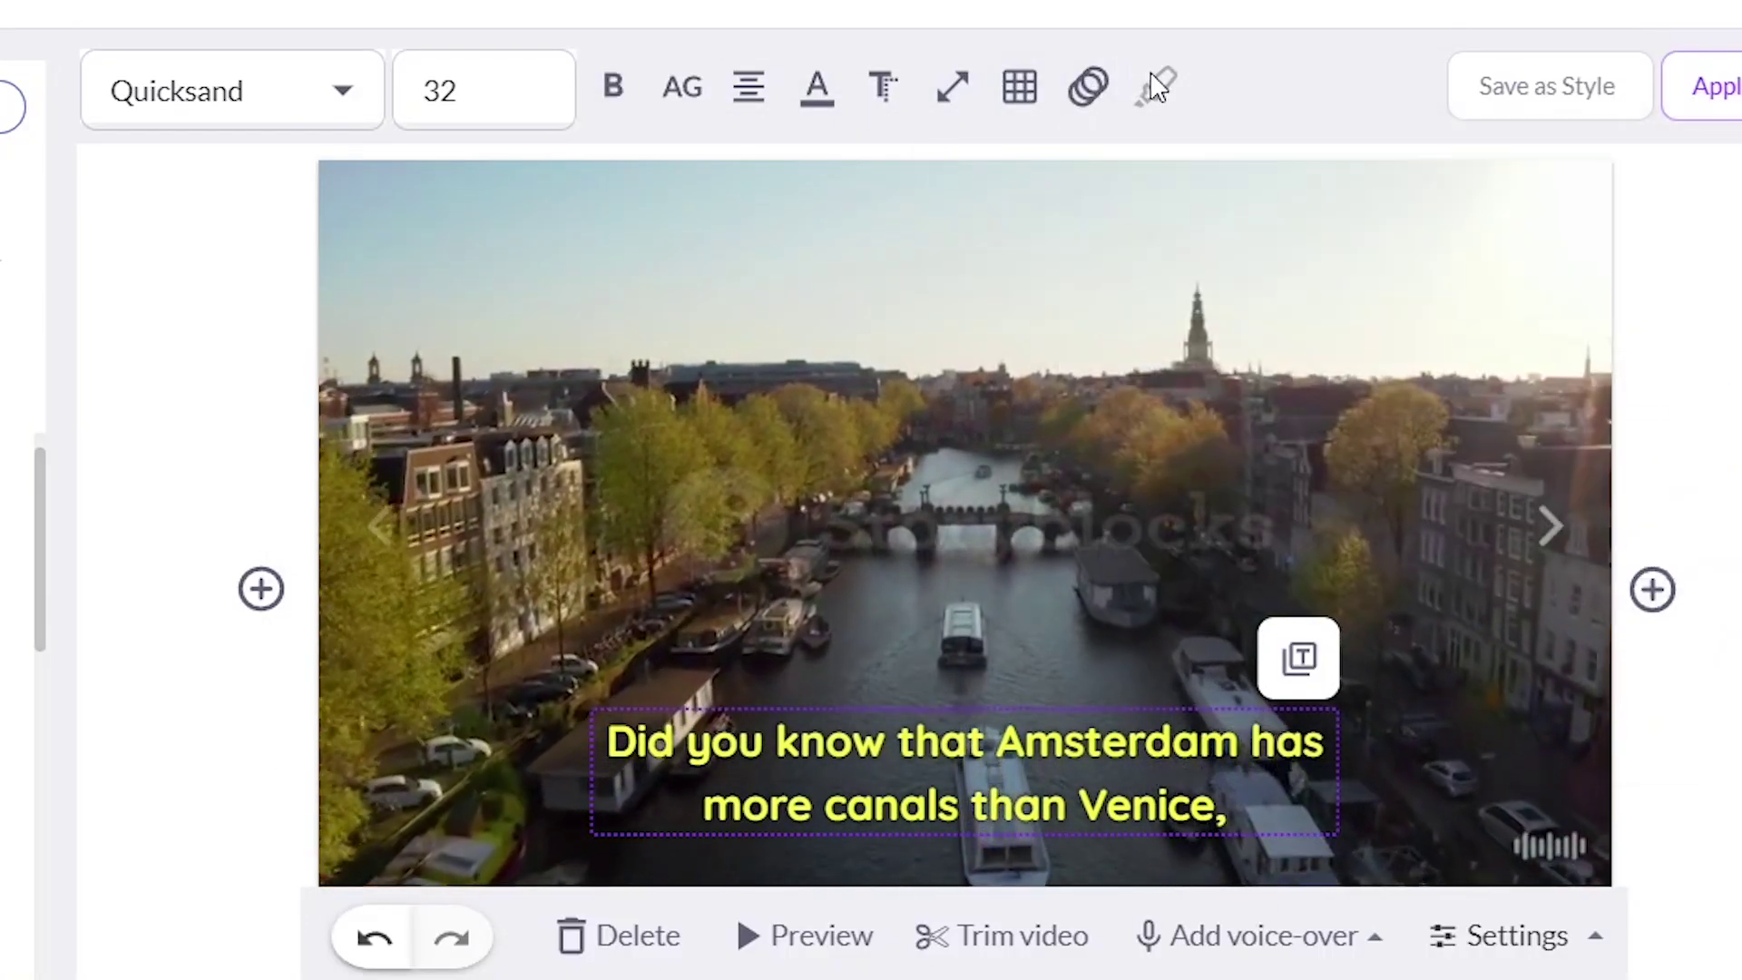
mouse_move(1067, 116)
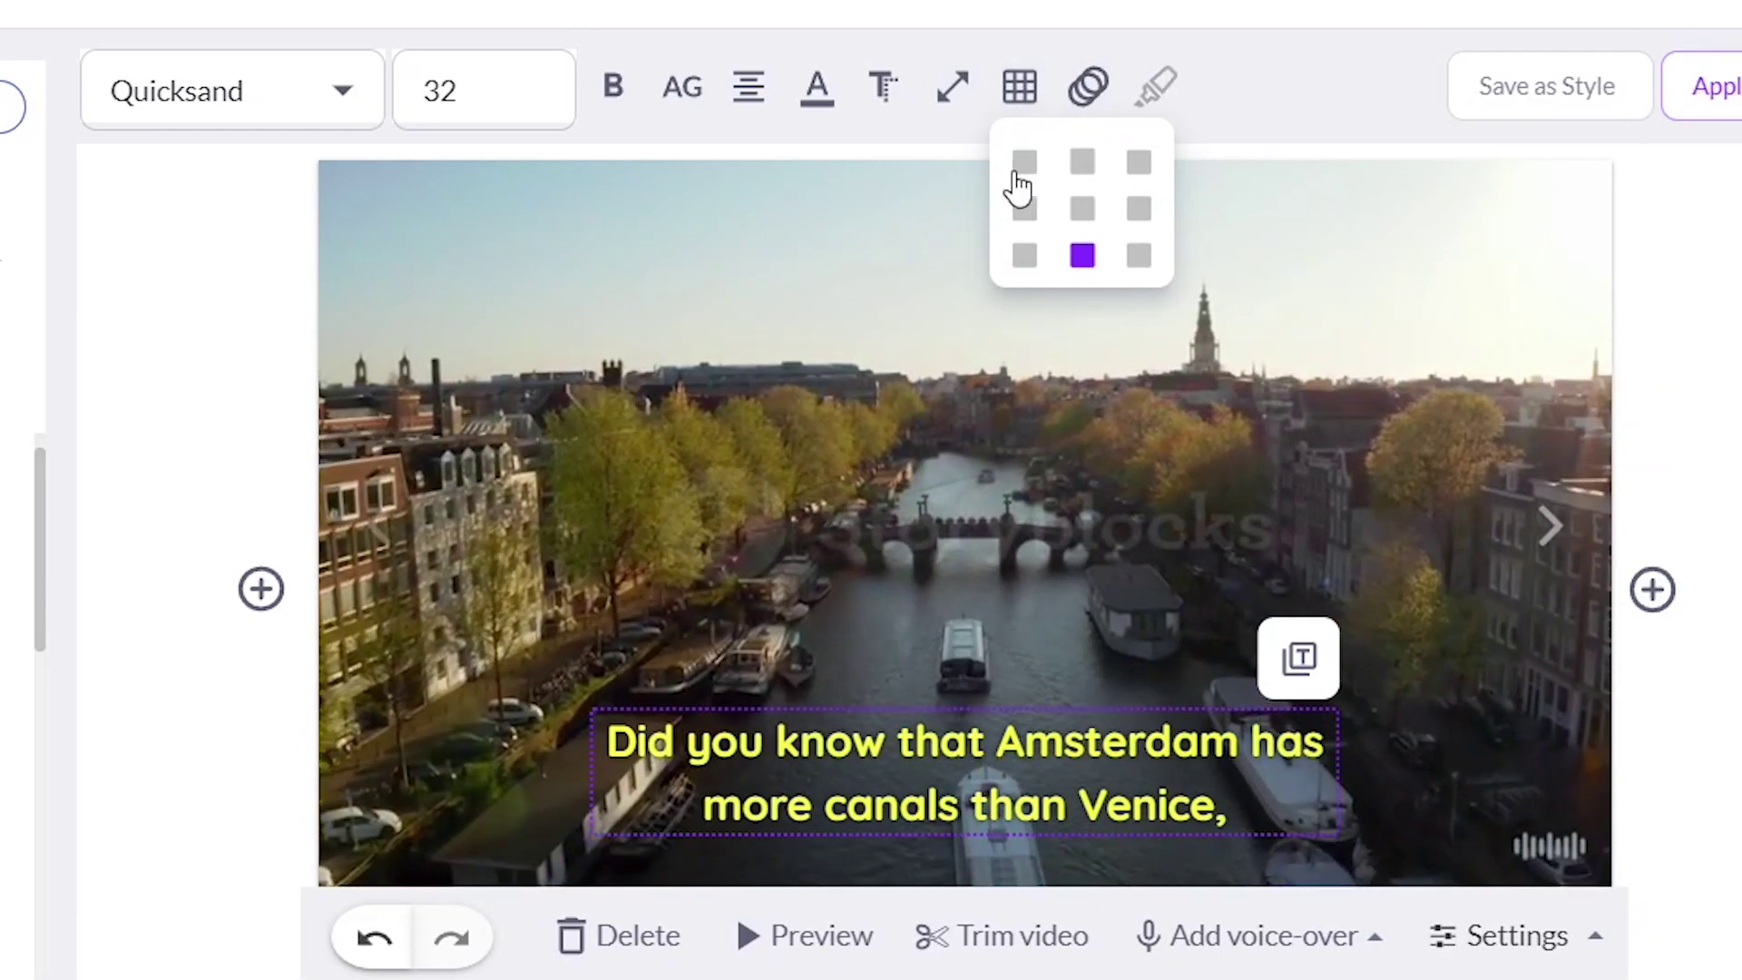
left_click(1023, 163)
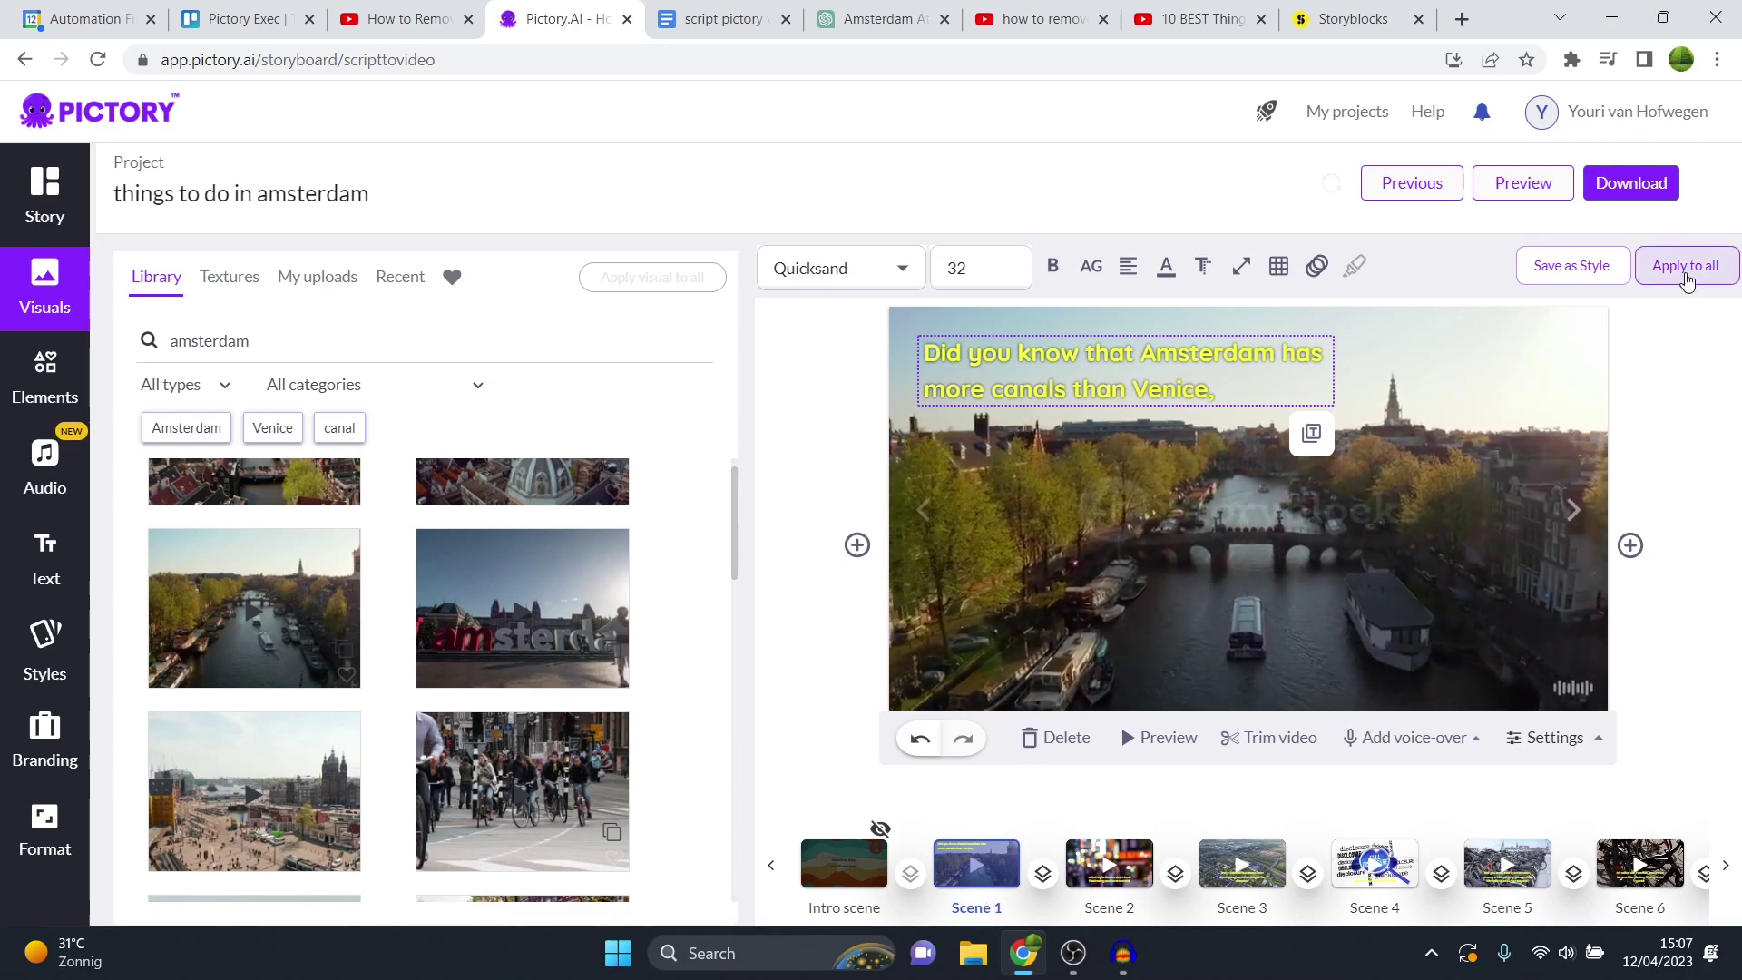
mouse_move(1279, 268)
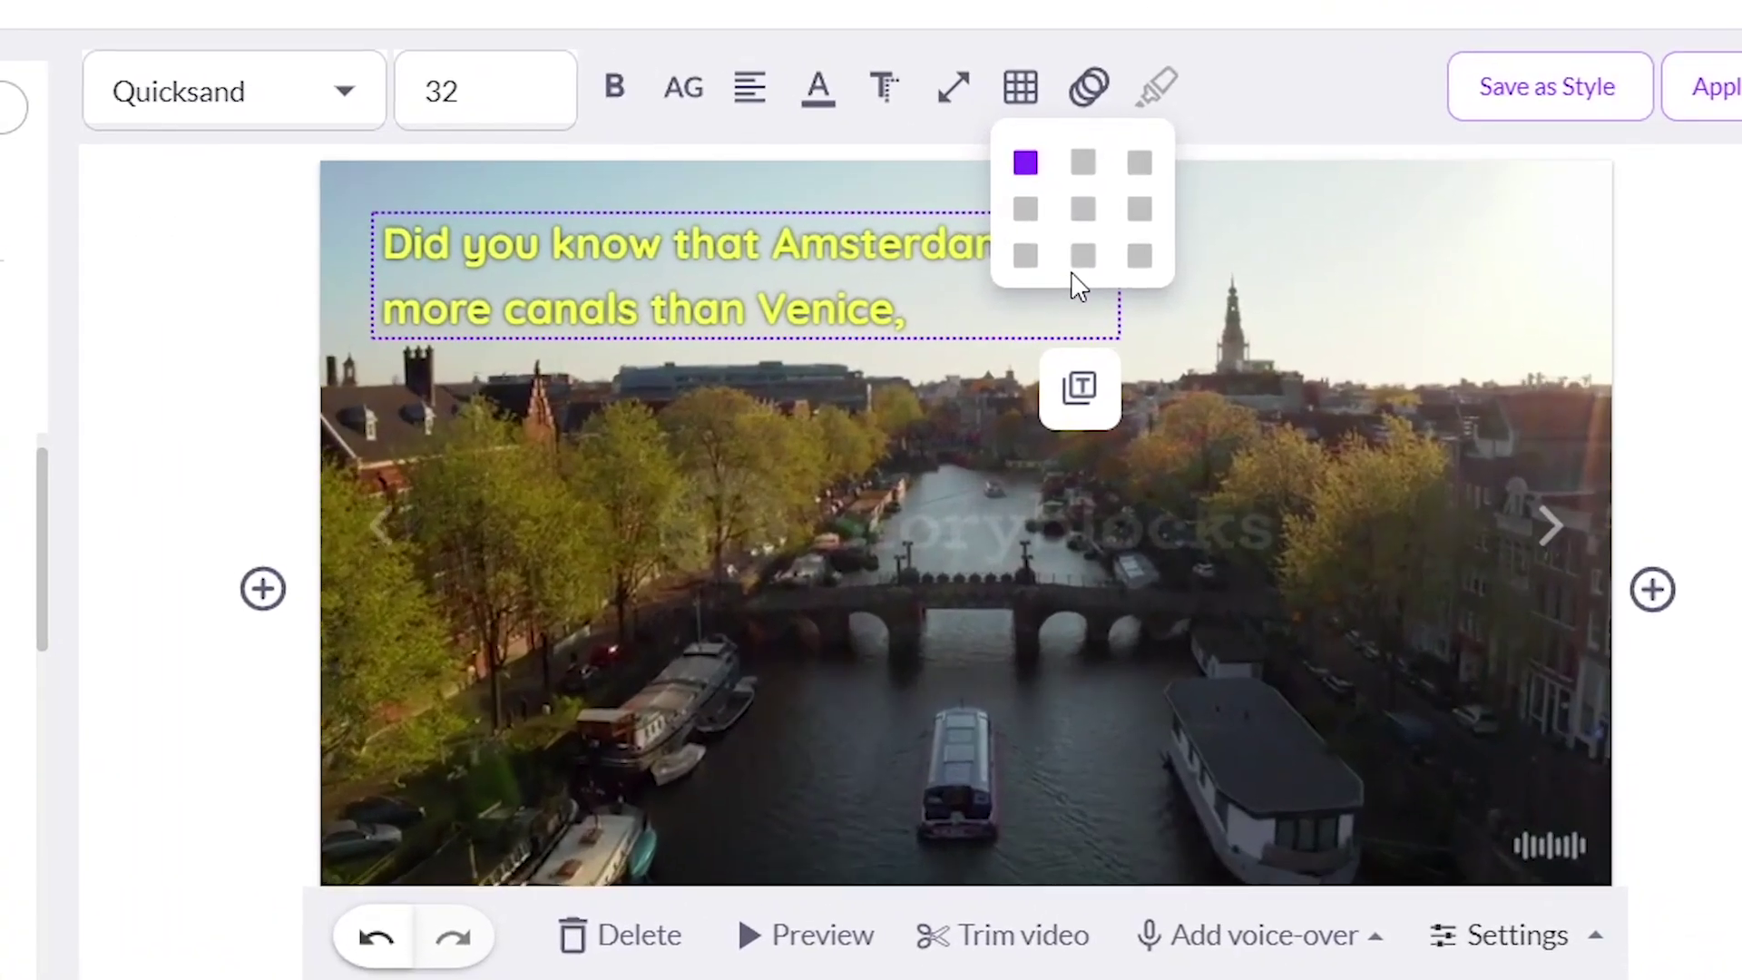
left_click(1083, 261)
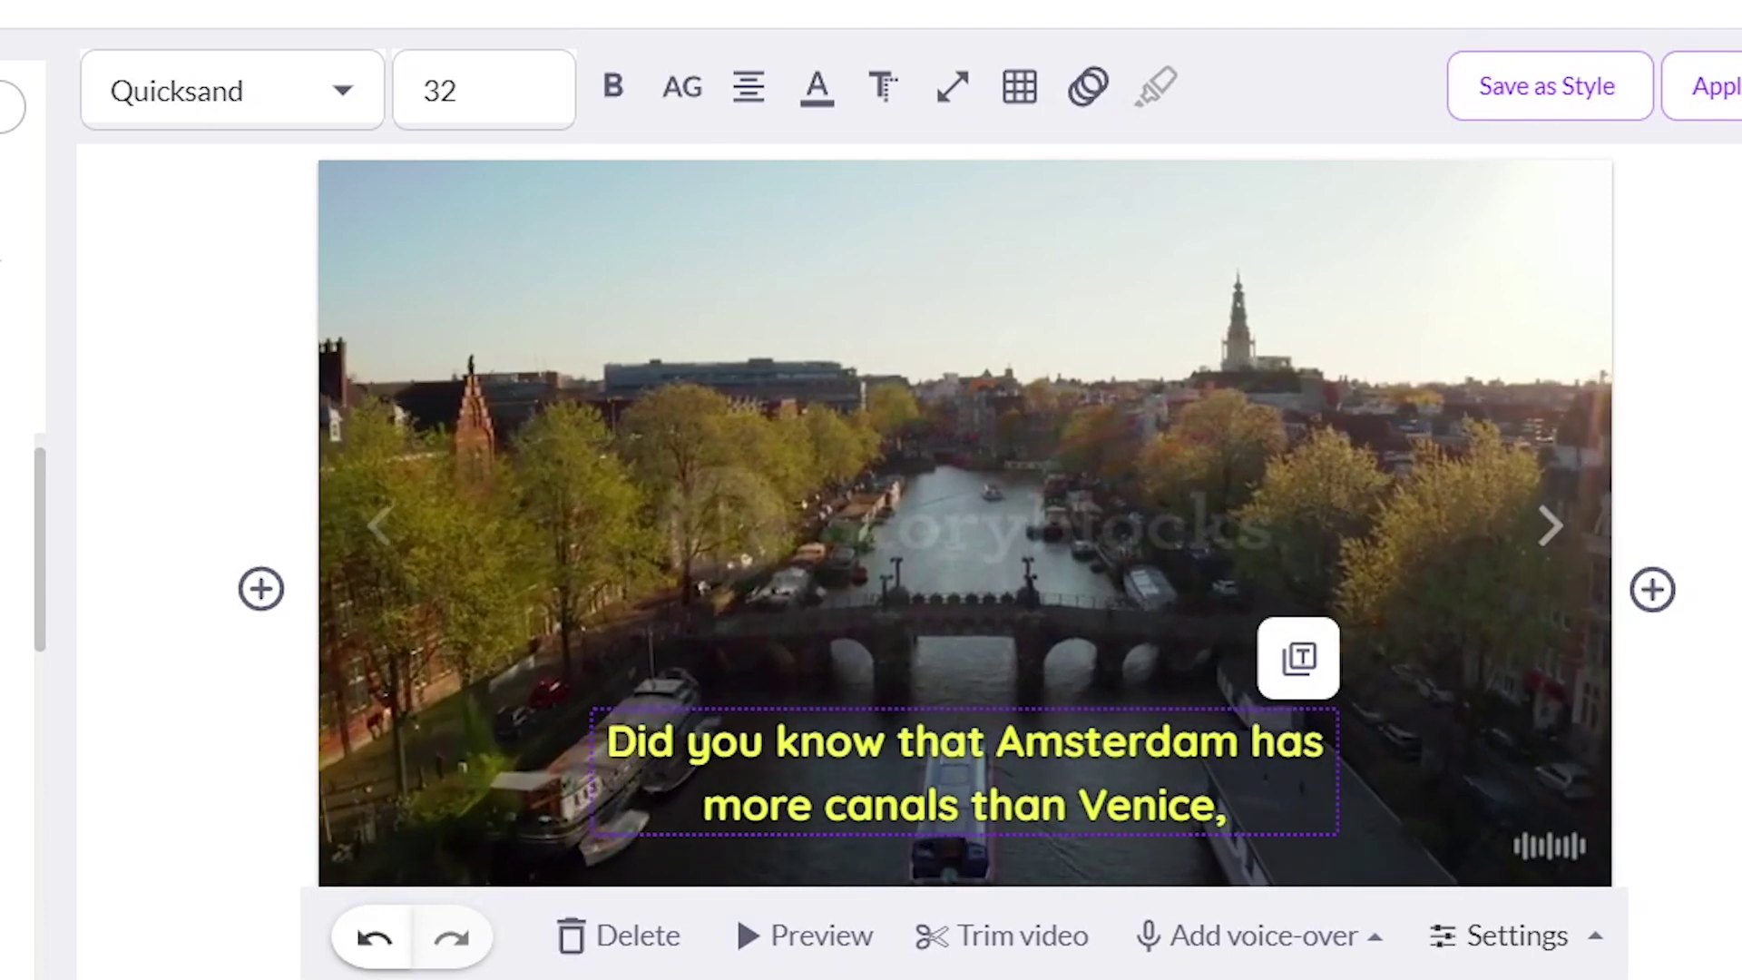
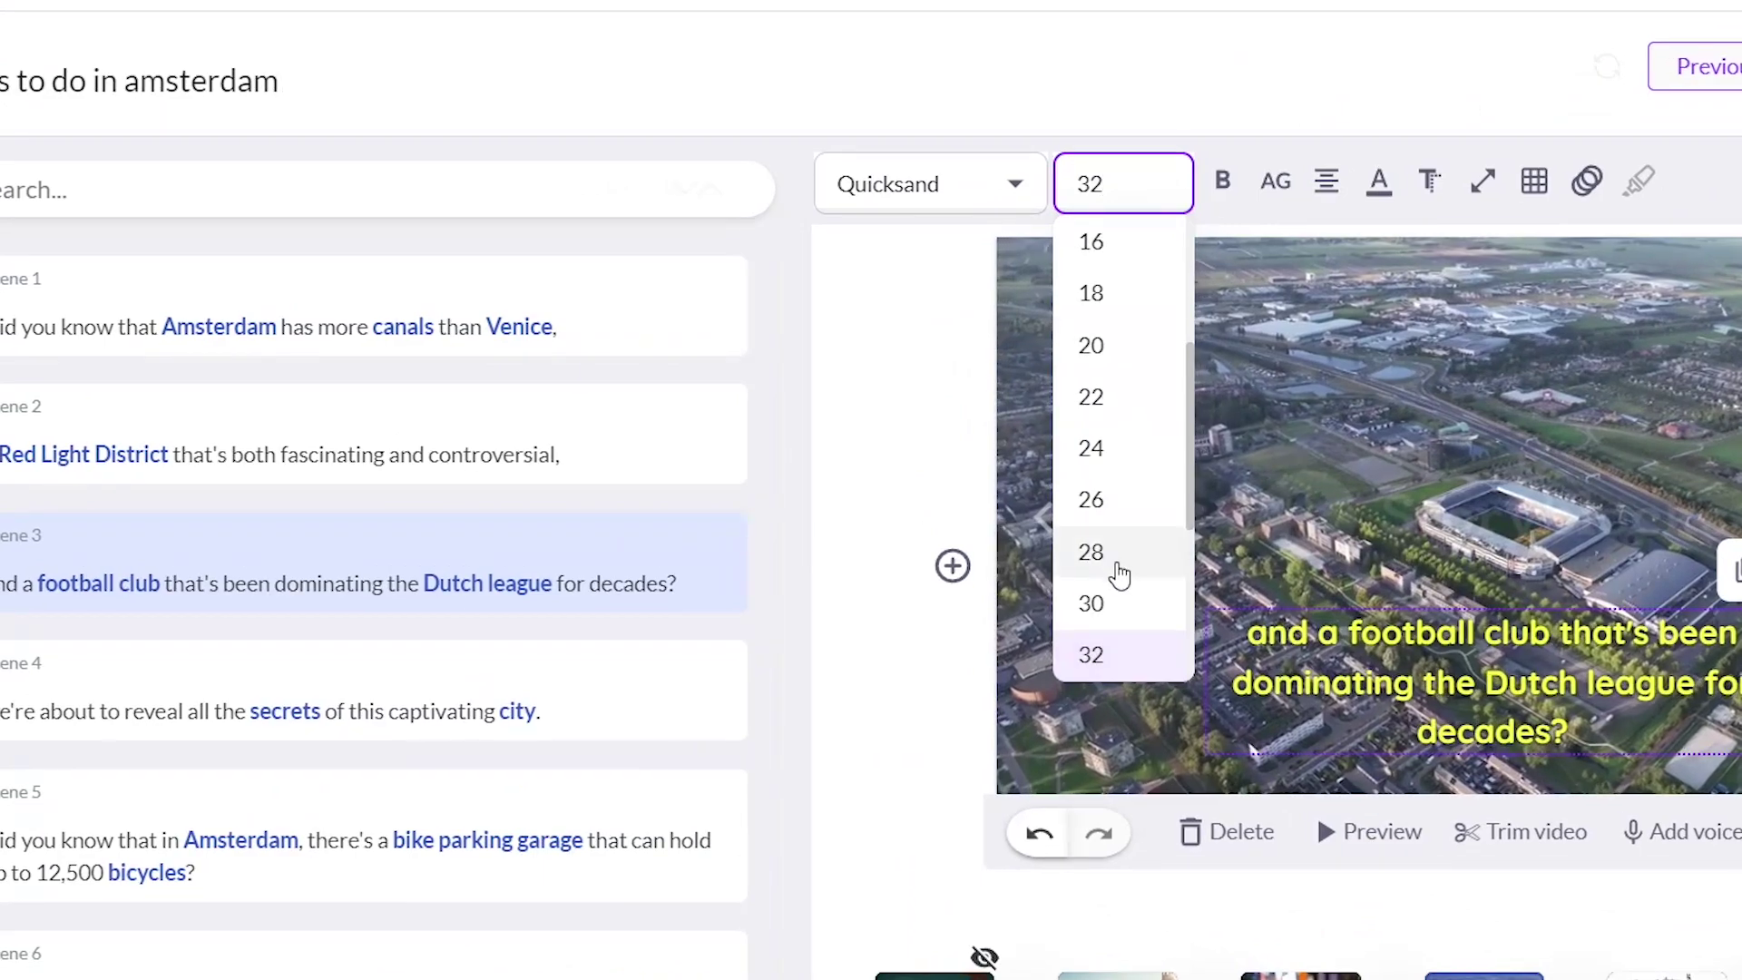
Step: Set Scene 3's caption font size to 26 and replace its visual with the uploaded Ajax team photo
left_click(1107, 501)
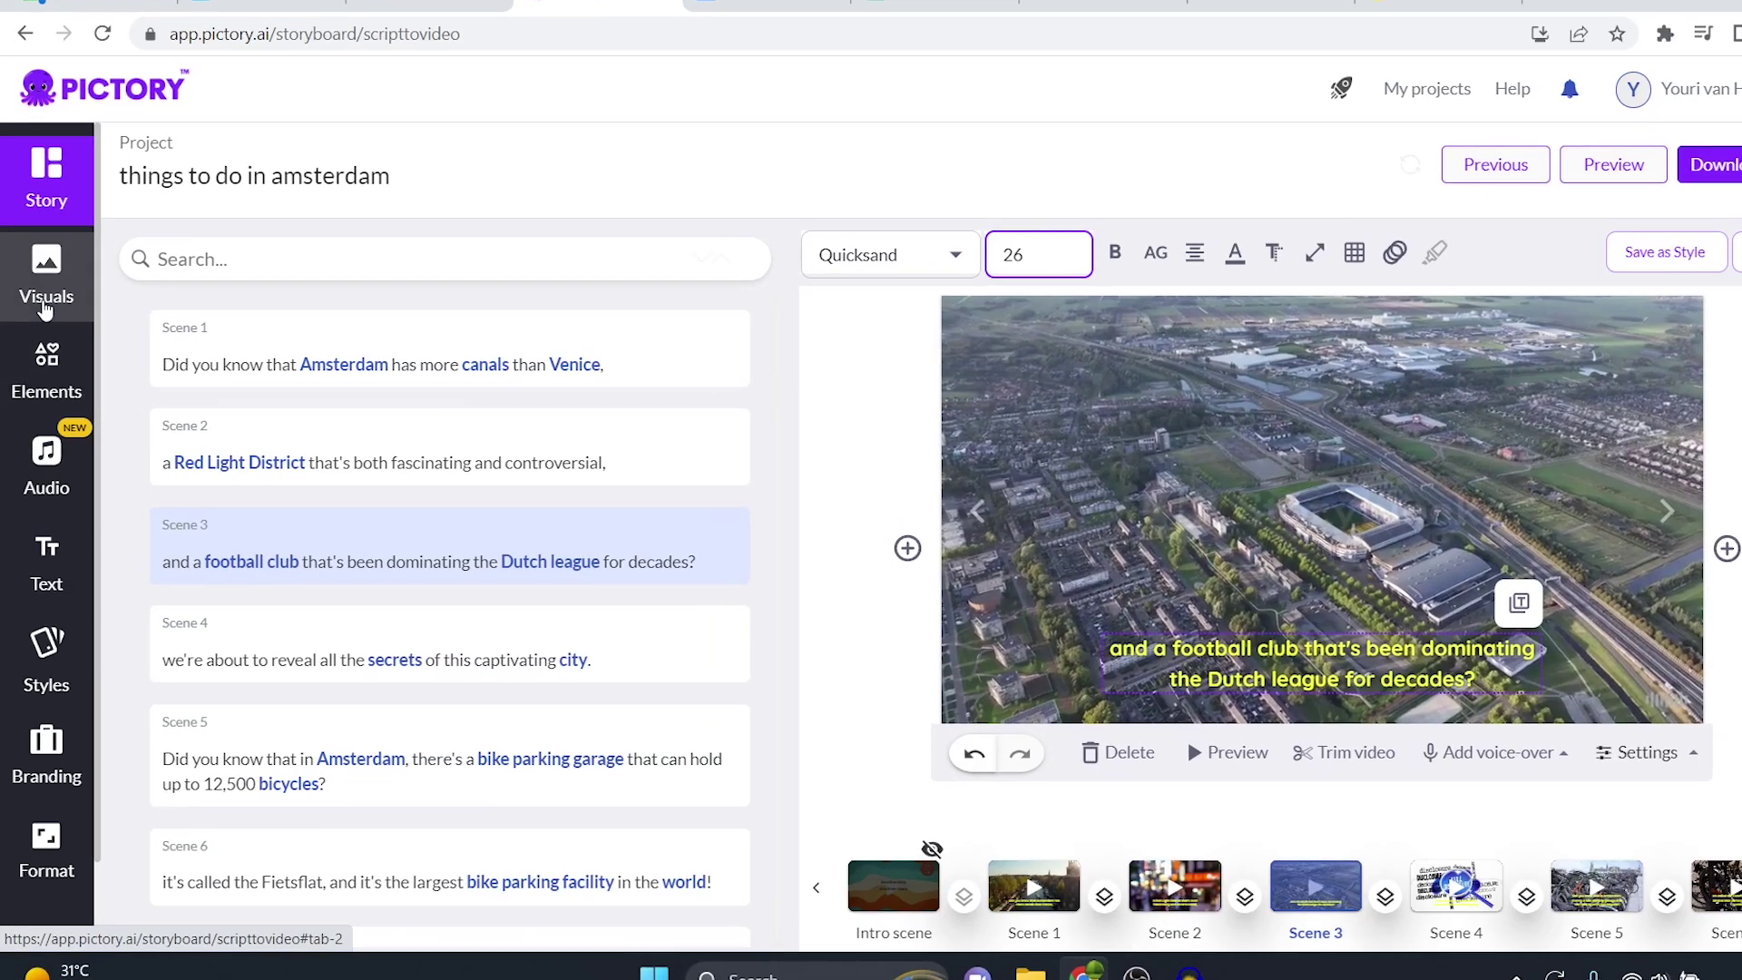
left_click(50, 286)
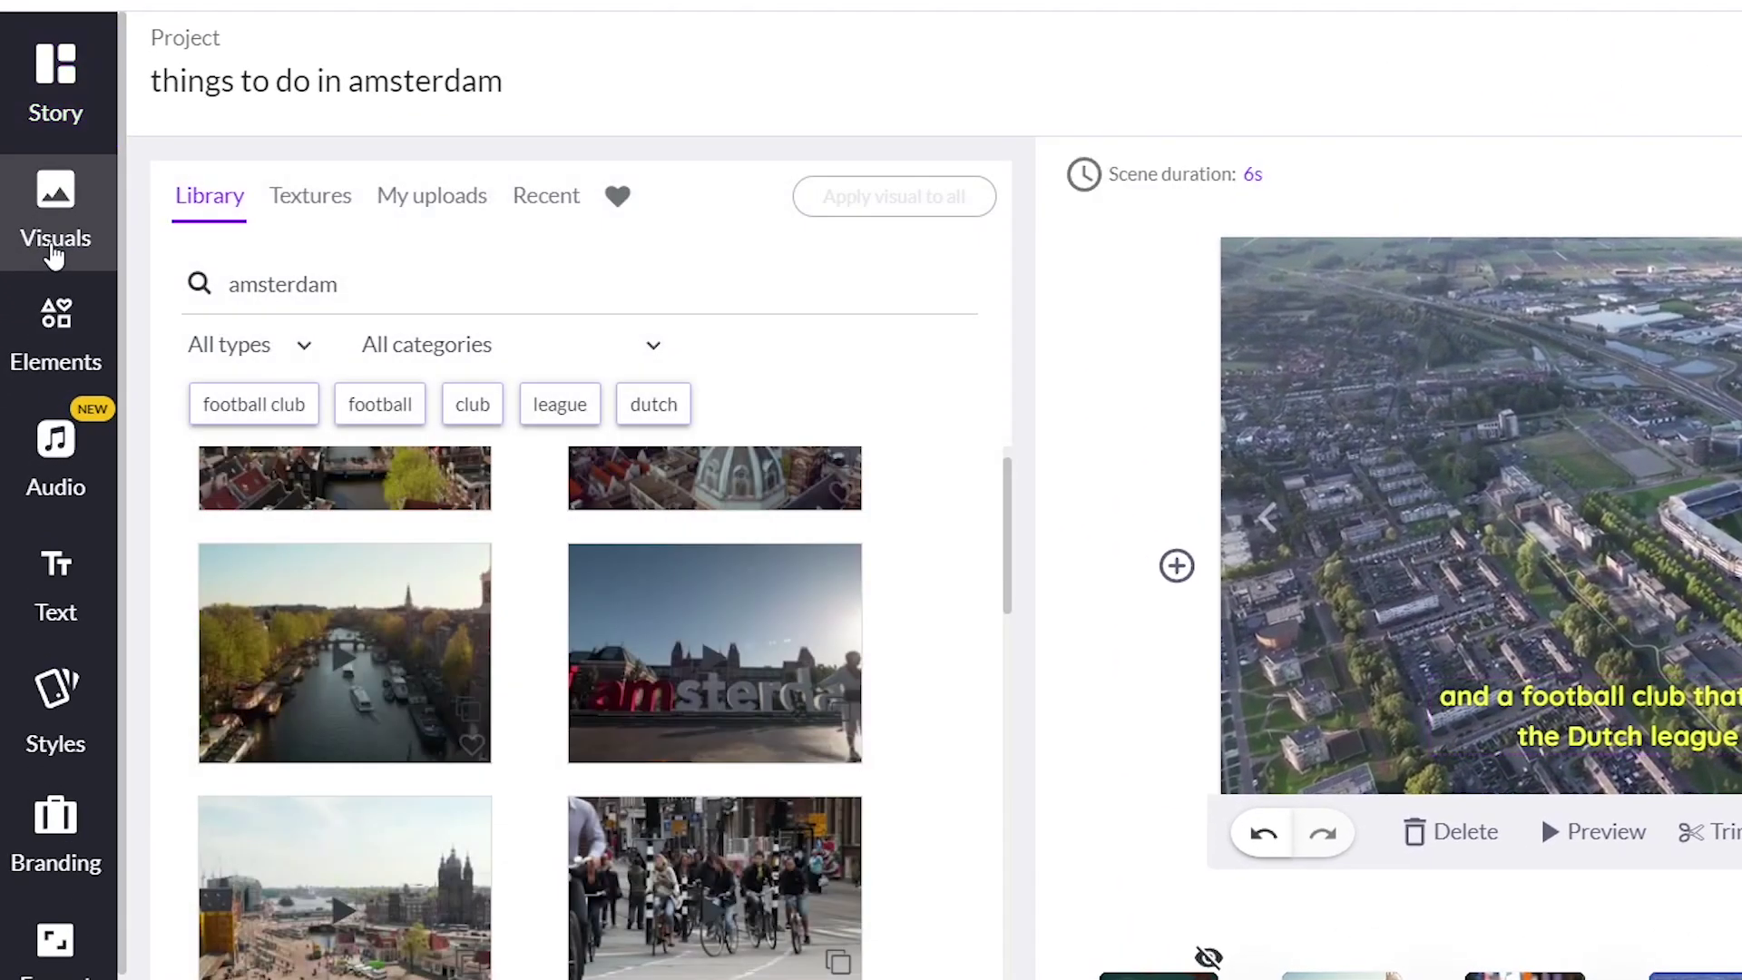
left_click(432, 198)
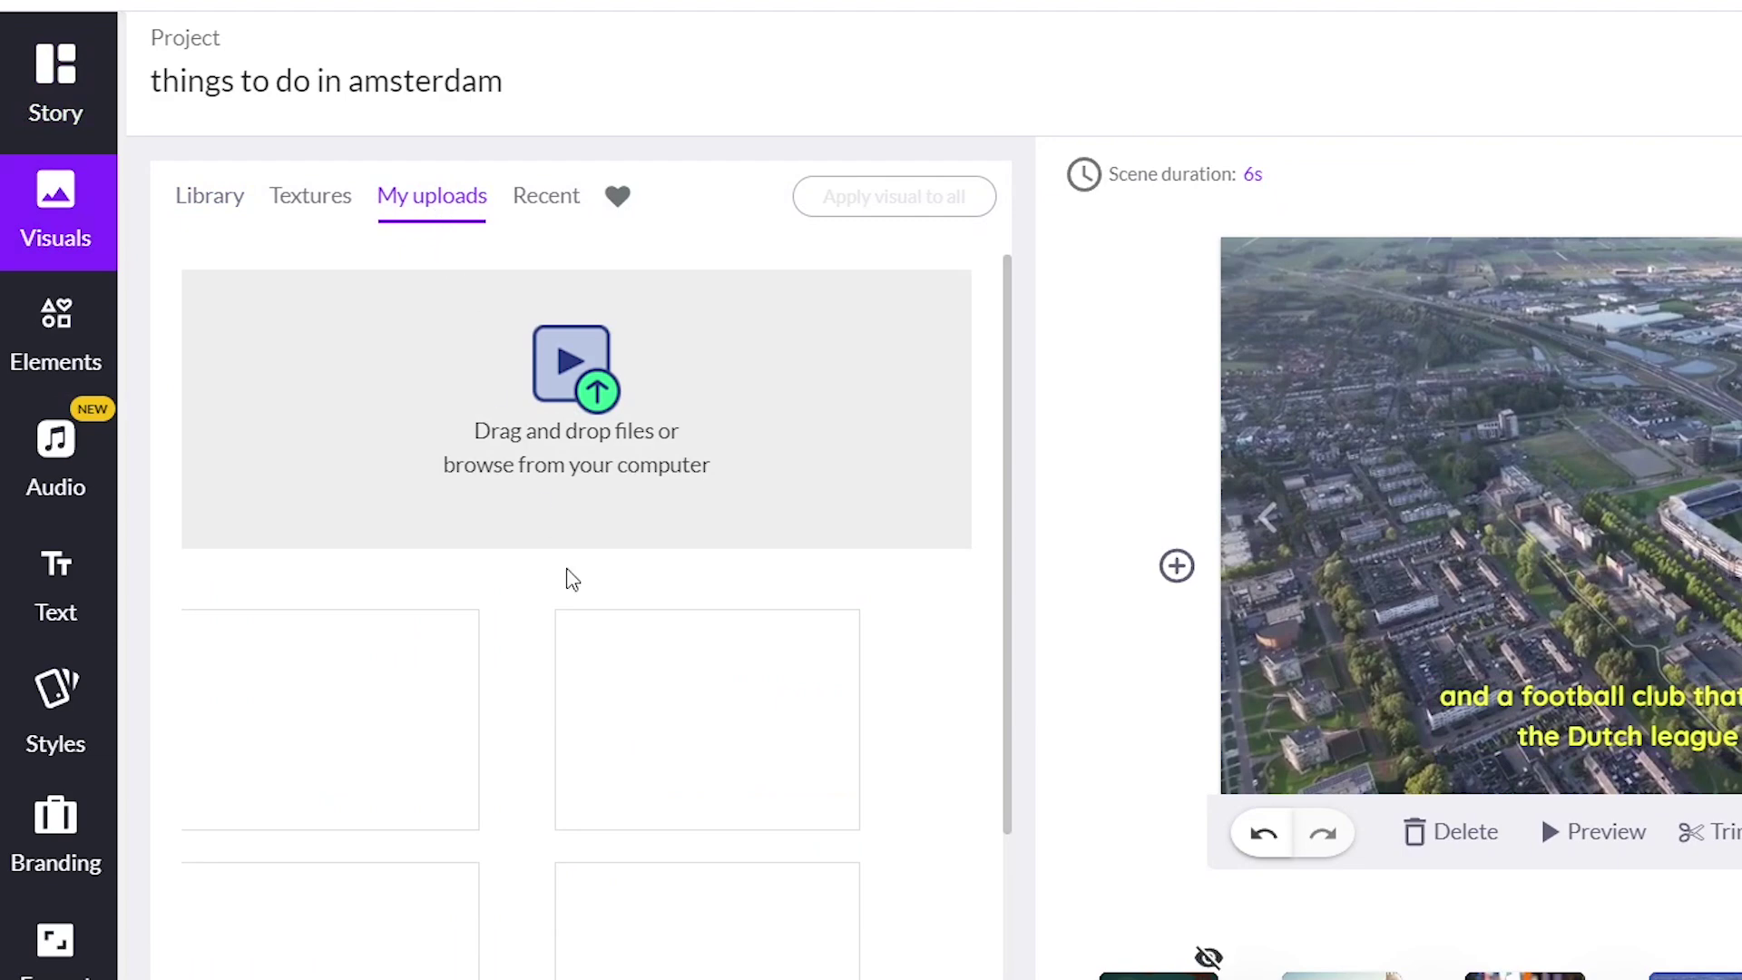
scroll(739, 839, "down", 3)
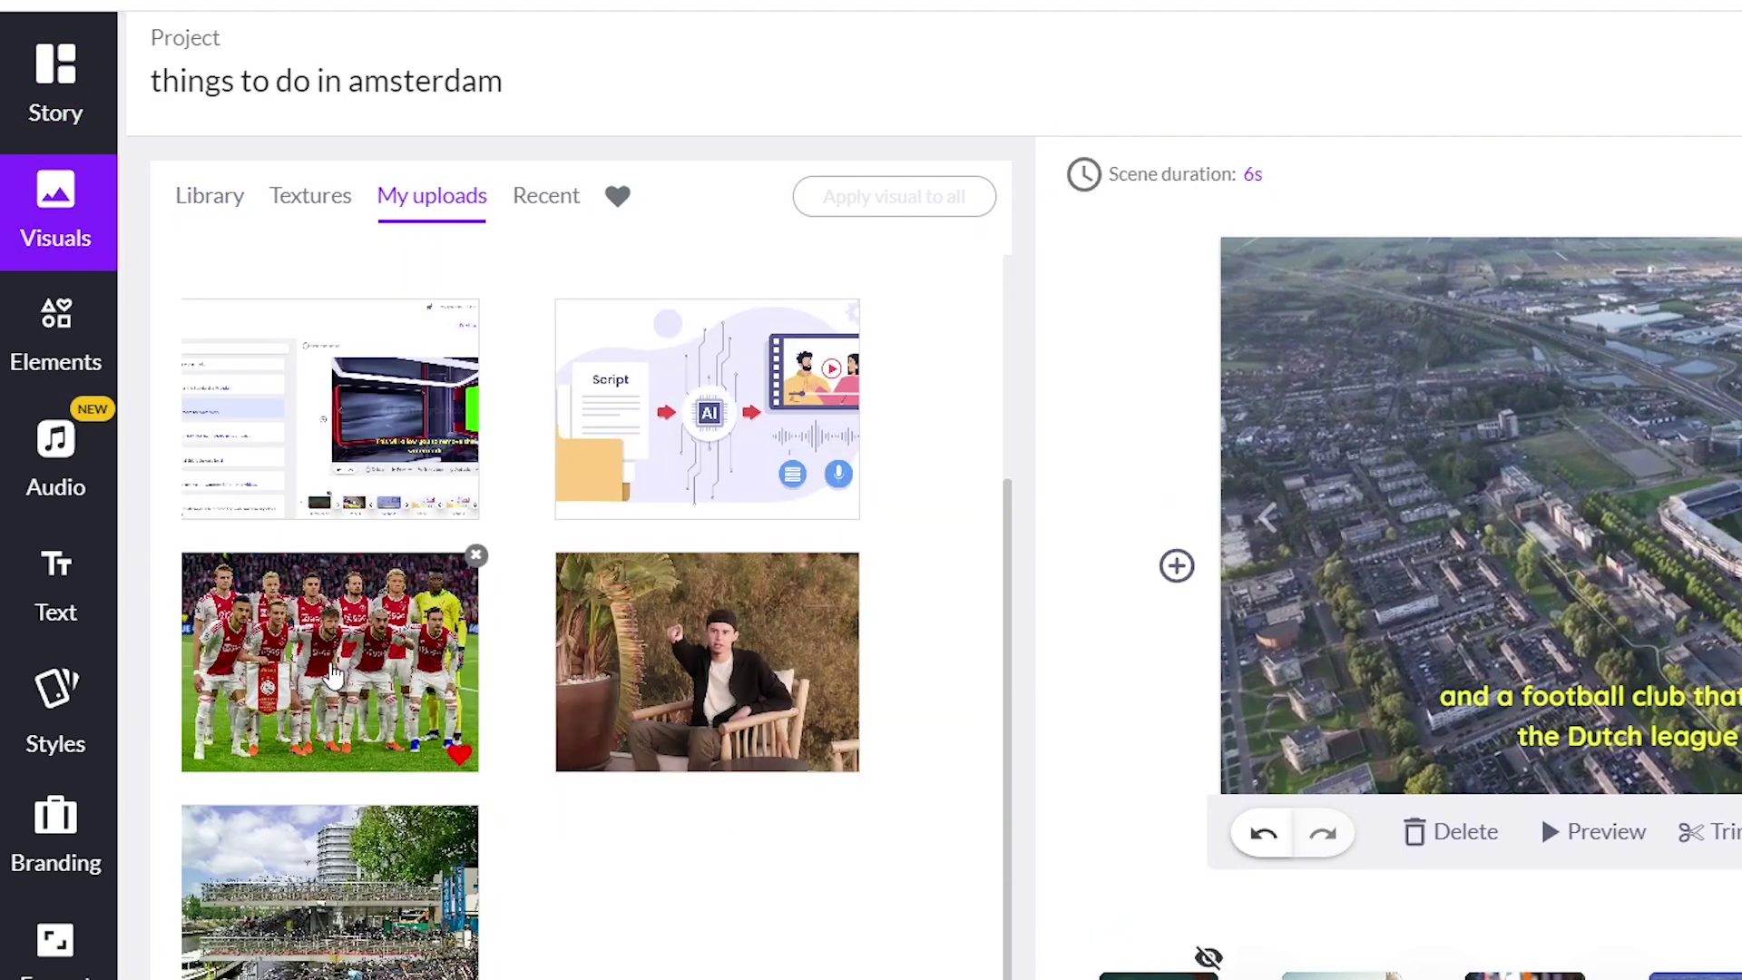
scroll(818, 746, "up", 3)
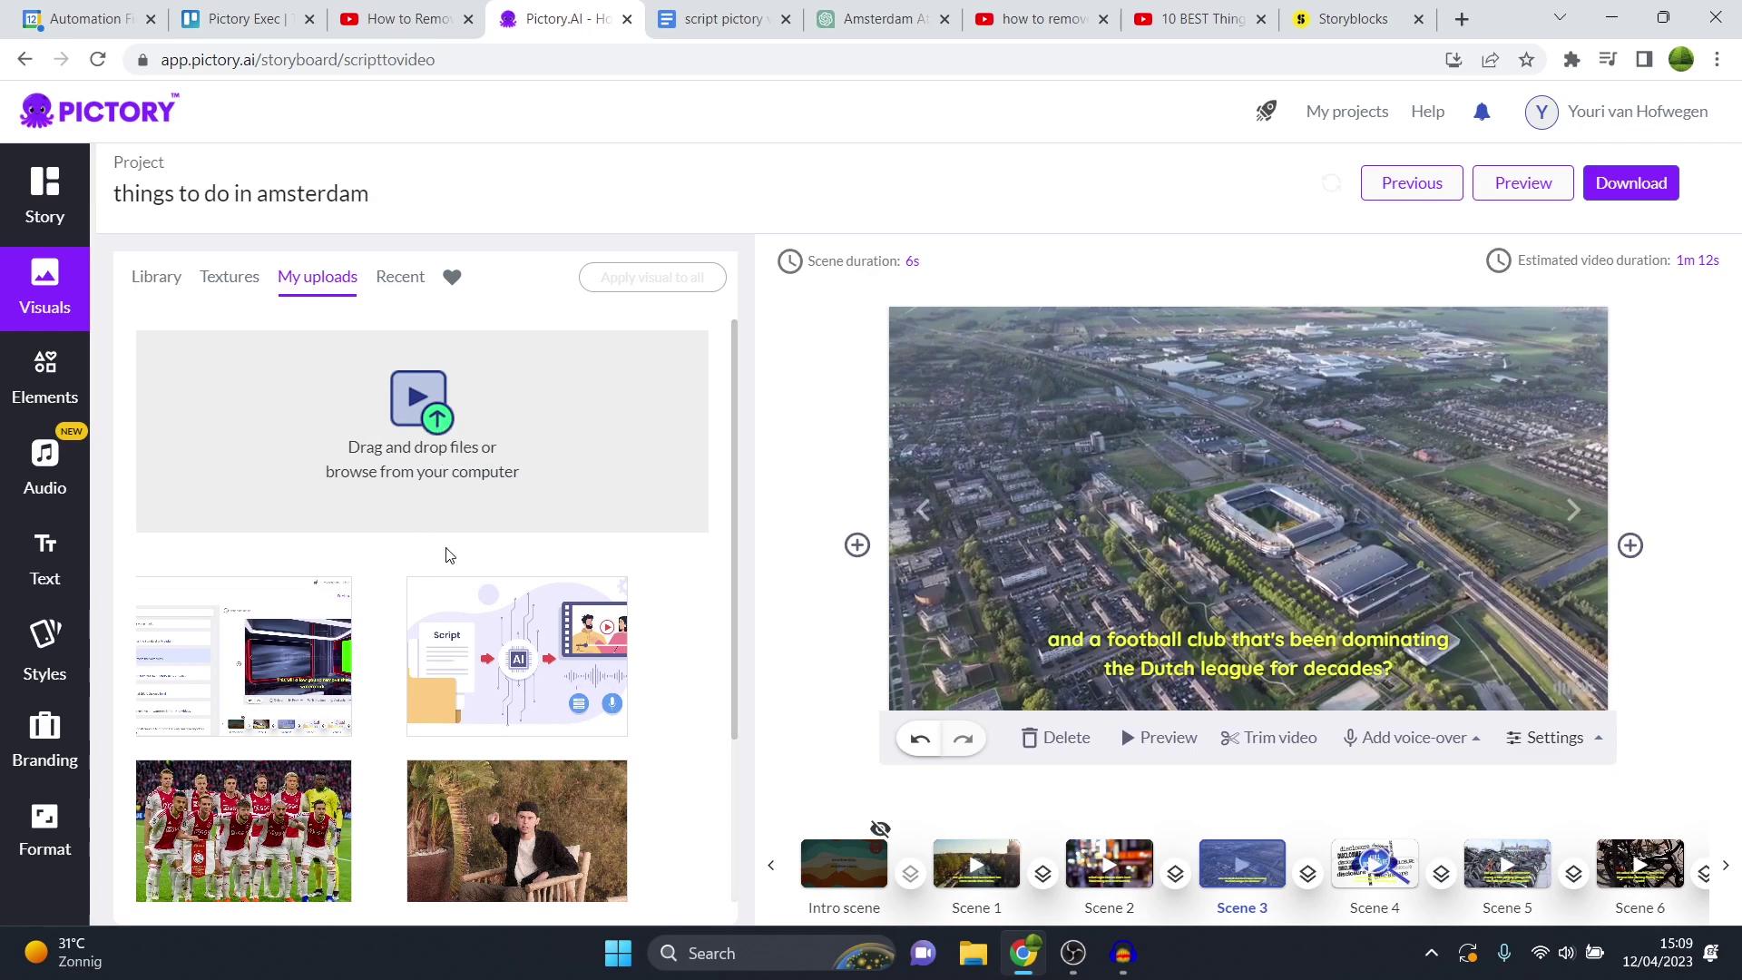
scroll(286, 614, "down", 3)
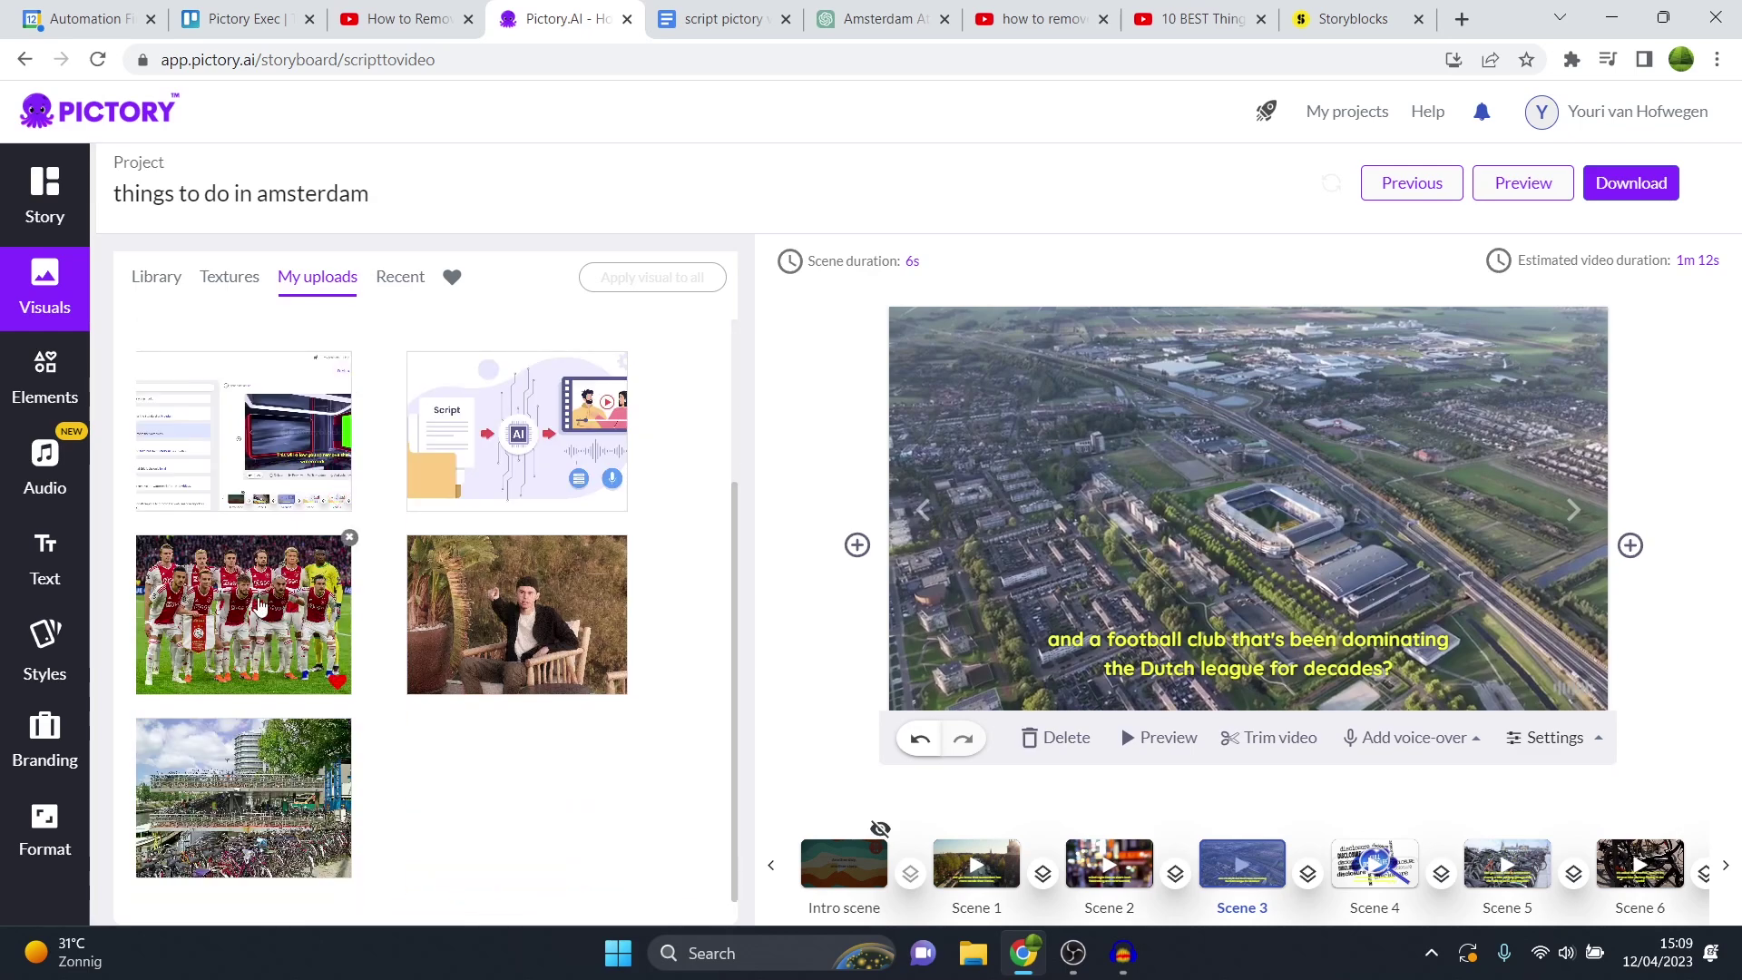
left_click(261, 605)
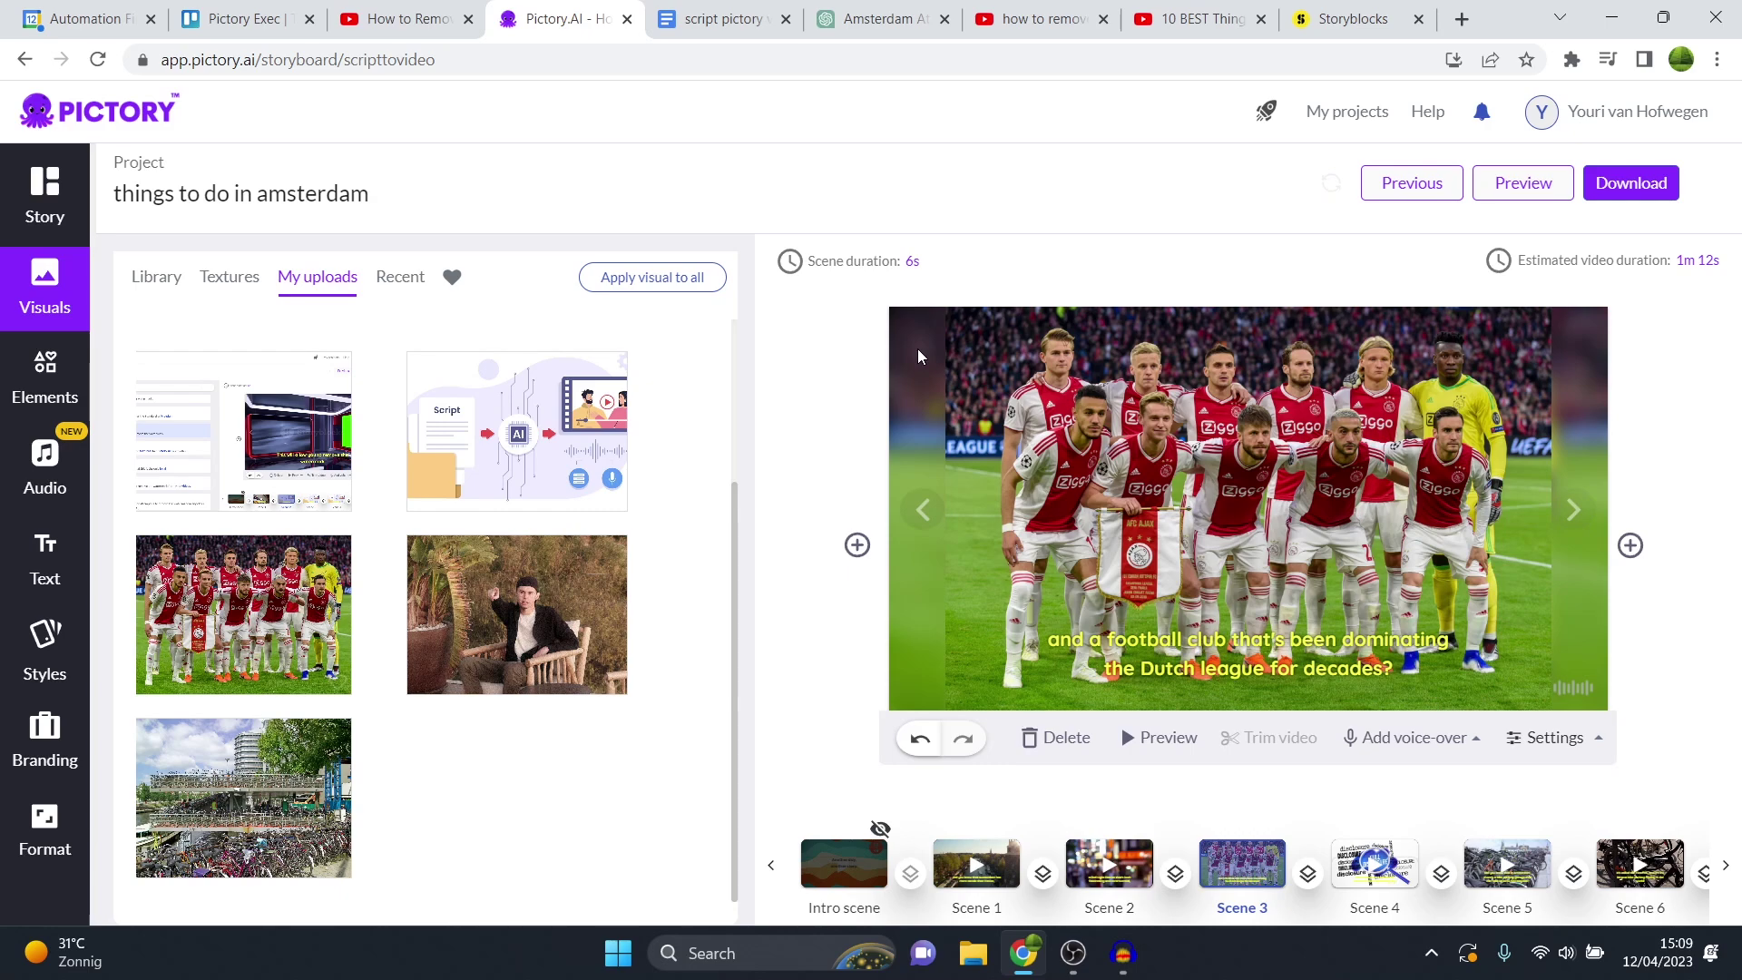
Step: Enable visual zoom & pan for Scene 3 in the scene settings
left_click(1577, 740)
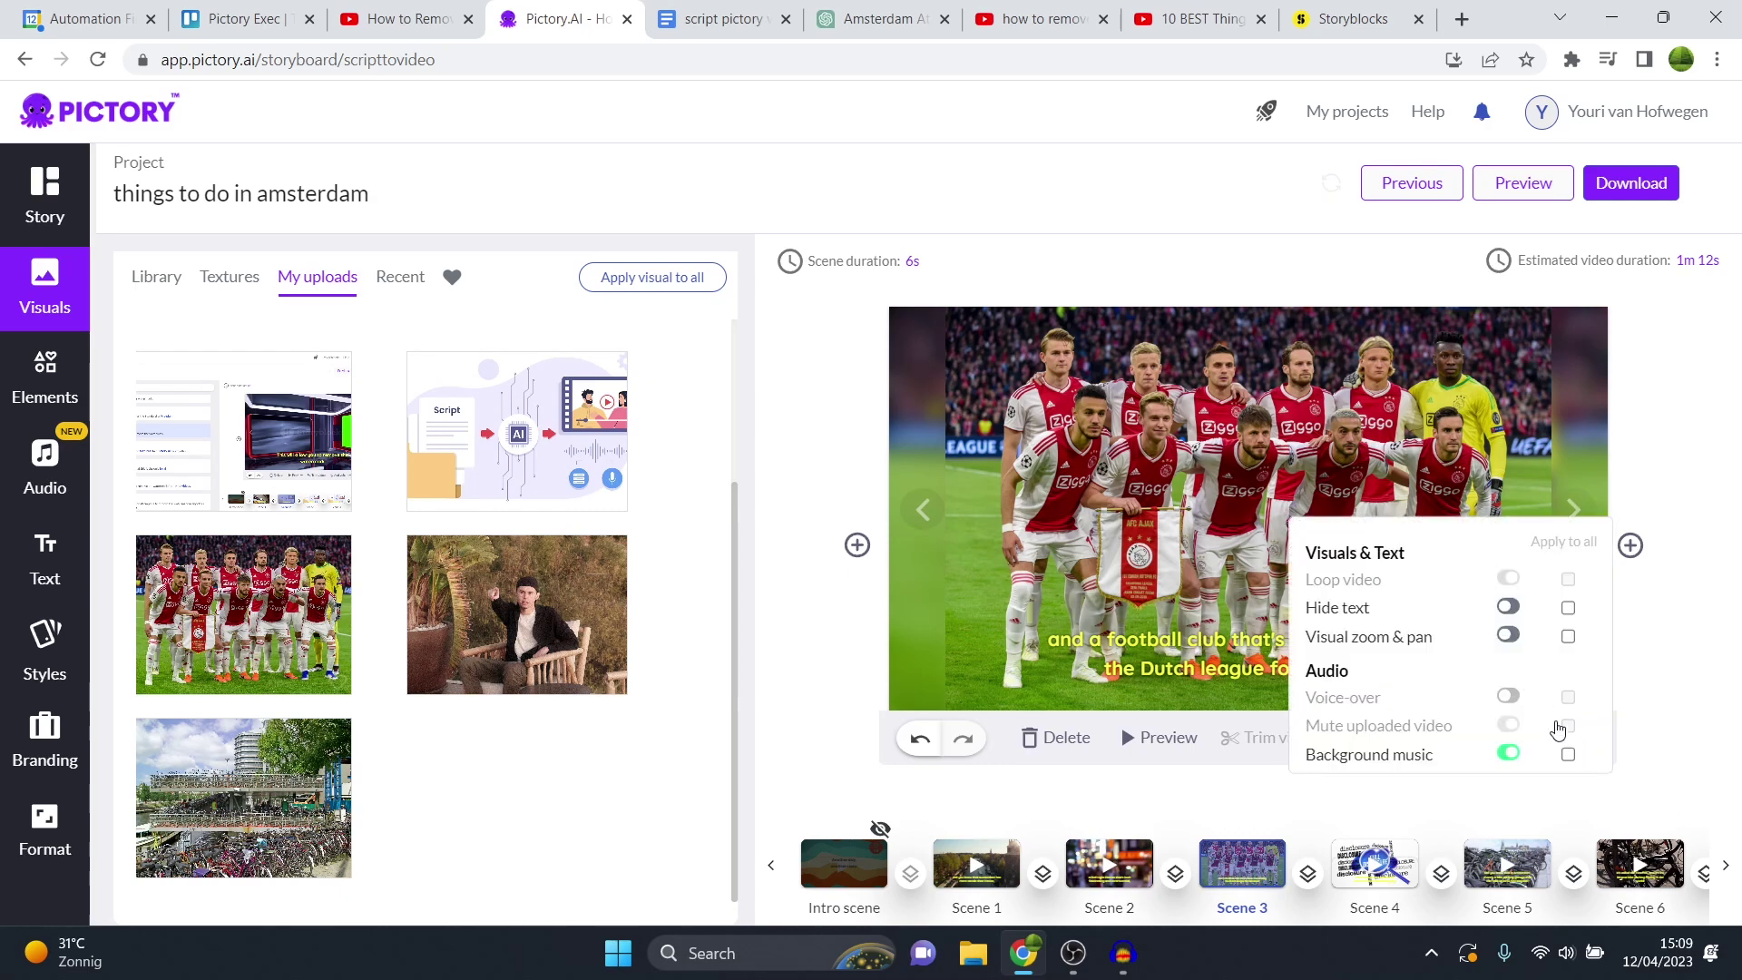
left_click(1577, 741)
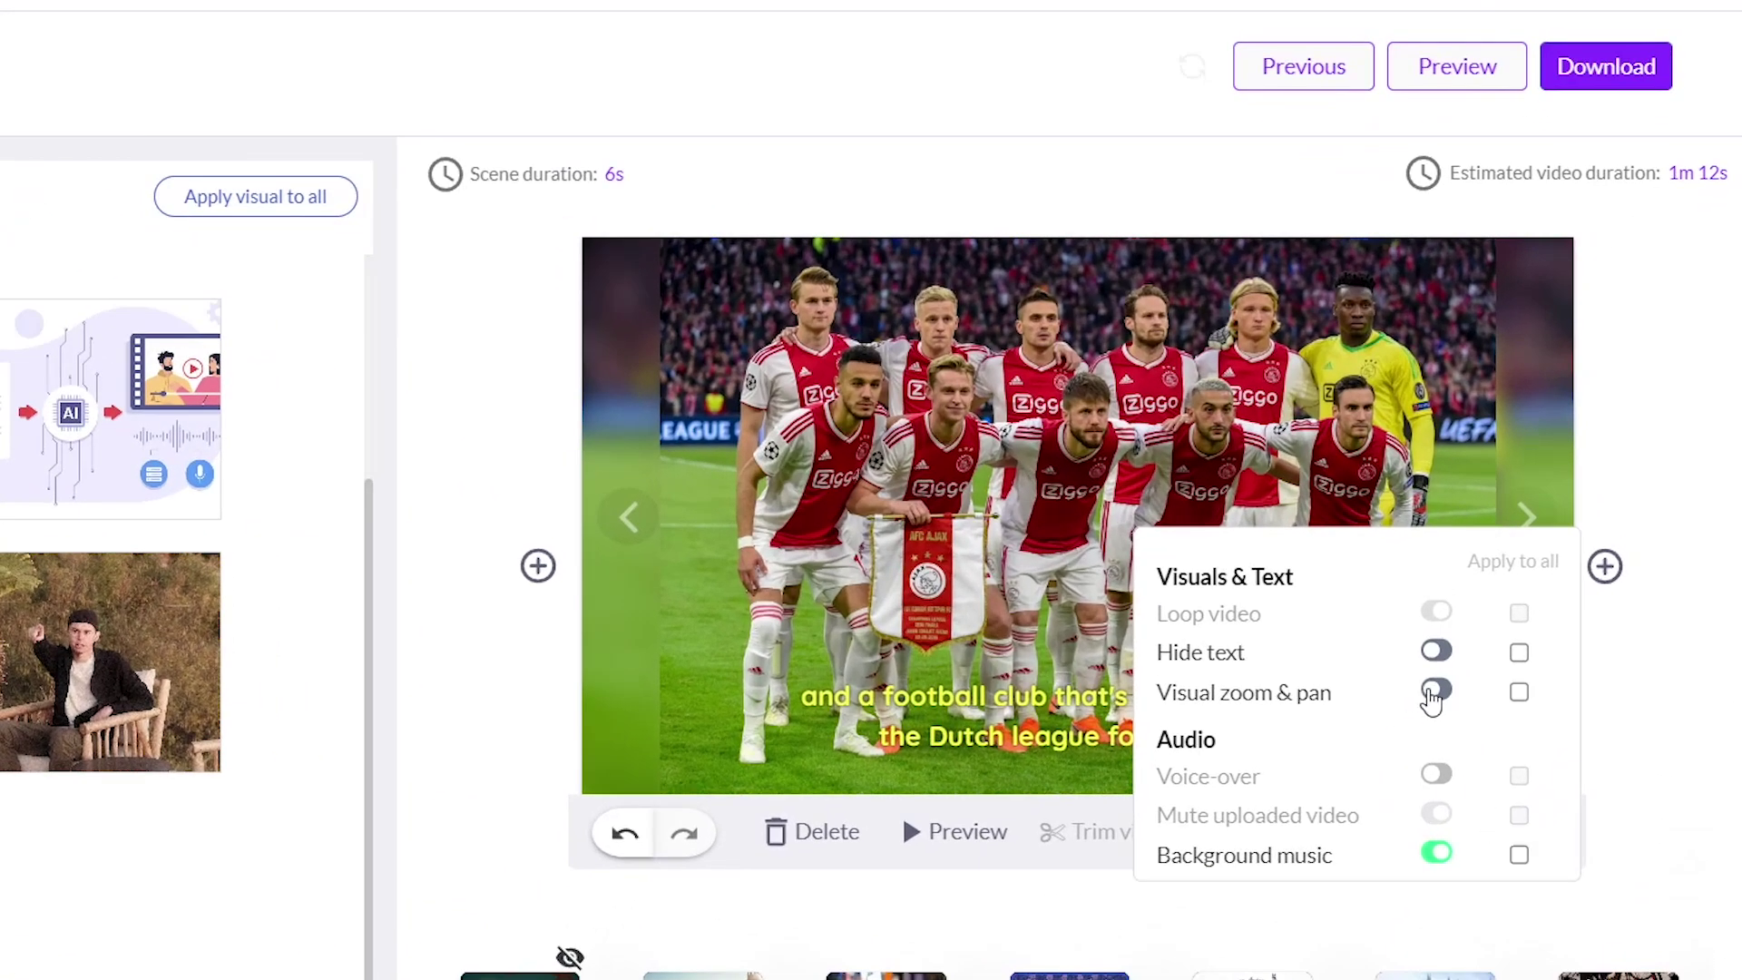
left_click(1438, 692)
left_click(1663, 481)
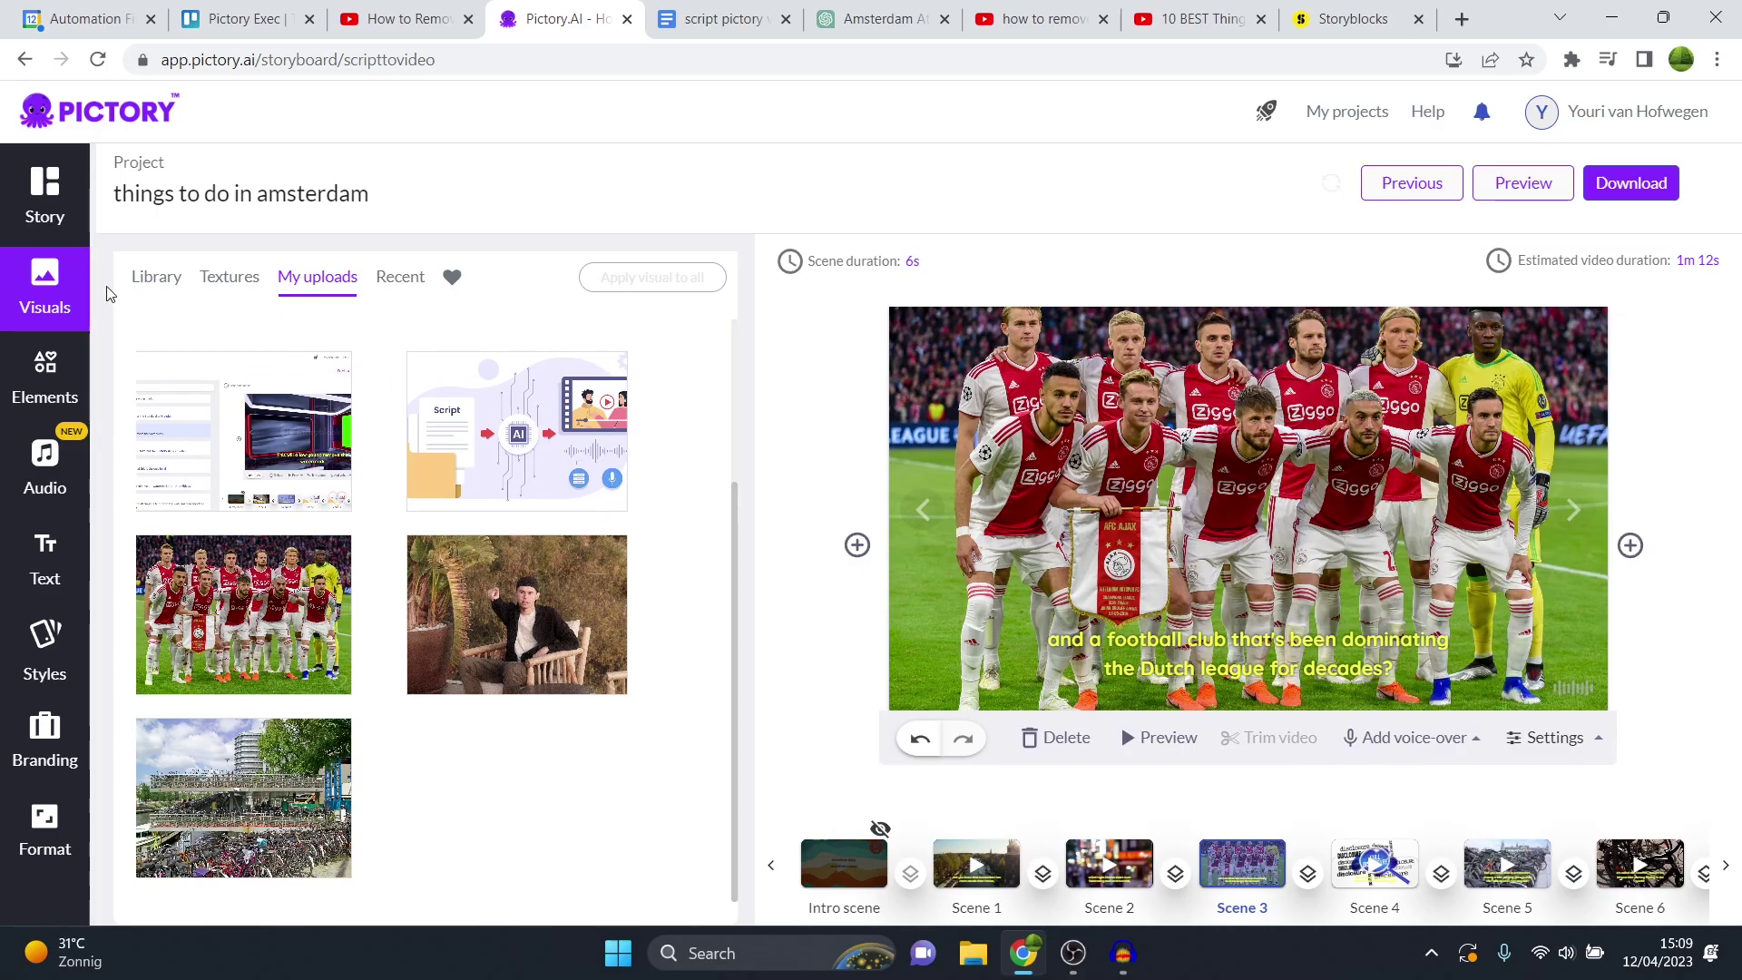
Step: Return to the story text and review the visuals and captions of Scenes 4 to 7
left_click(56, 201)
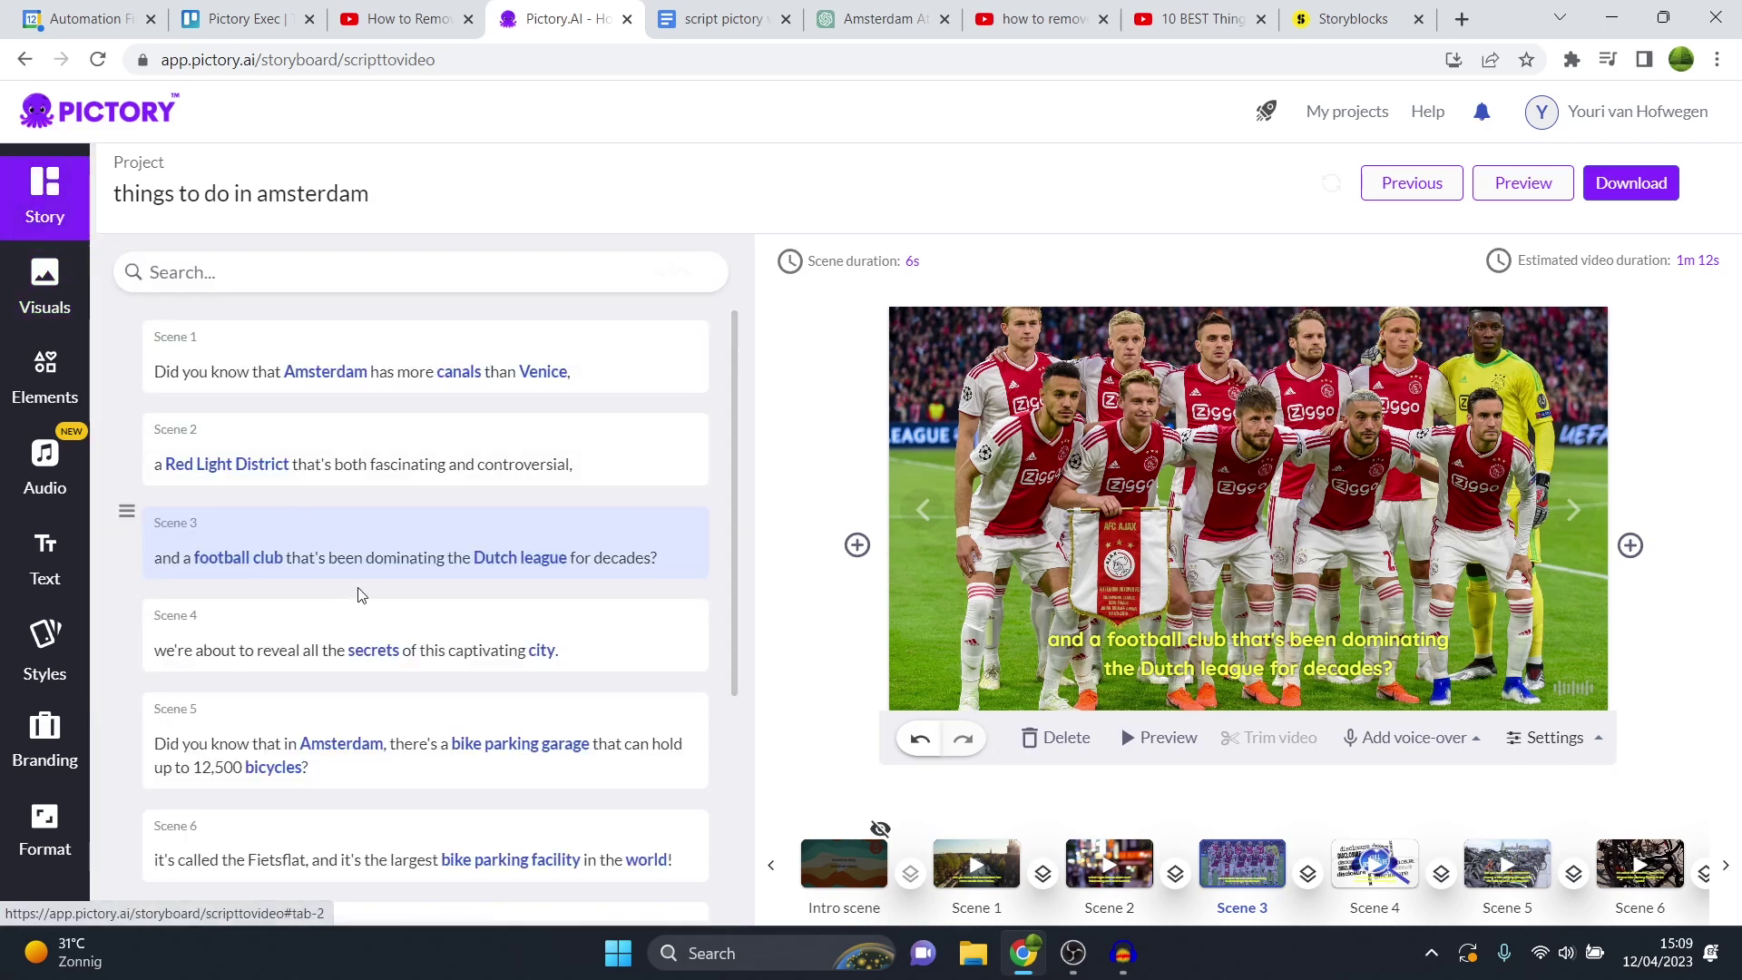
scroll(534, 462, "down", 3)
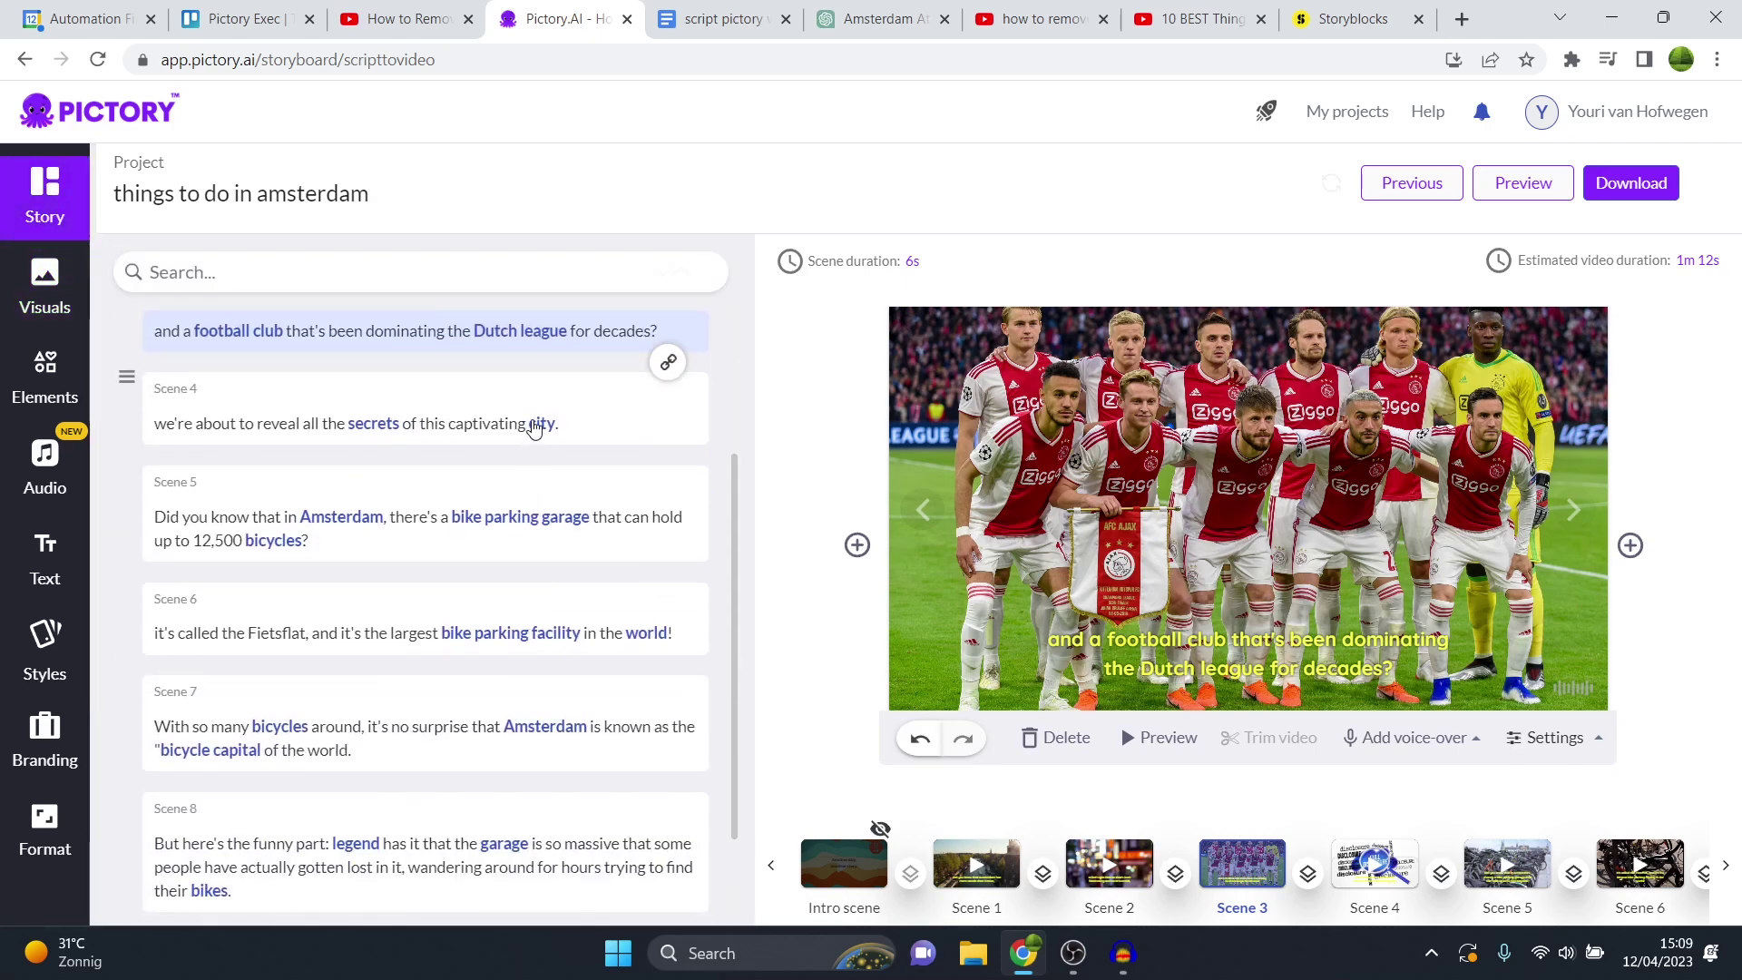
left_click(533, 426)
left_click(535, 526)
left_click(532, 632)
scroll(512, 614, "down", 1)
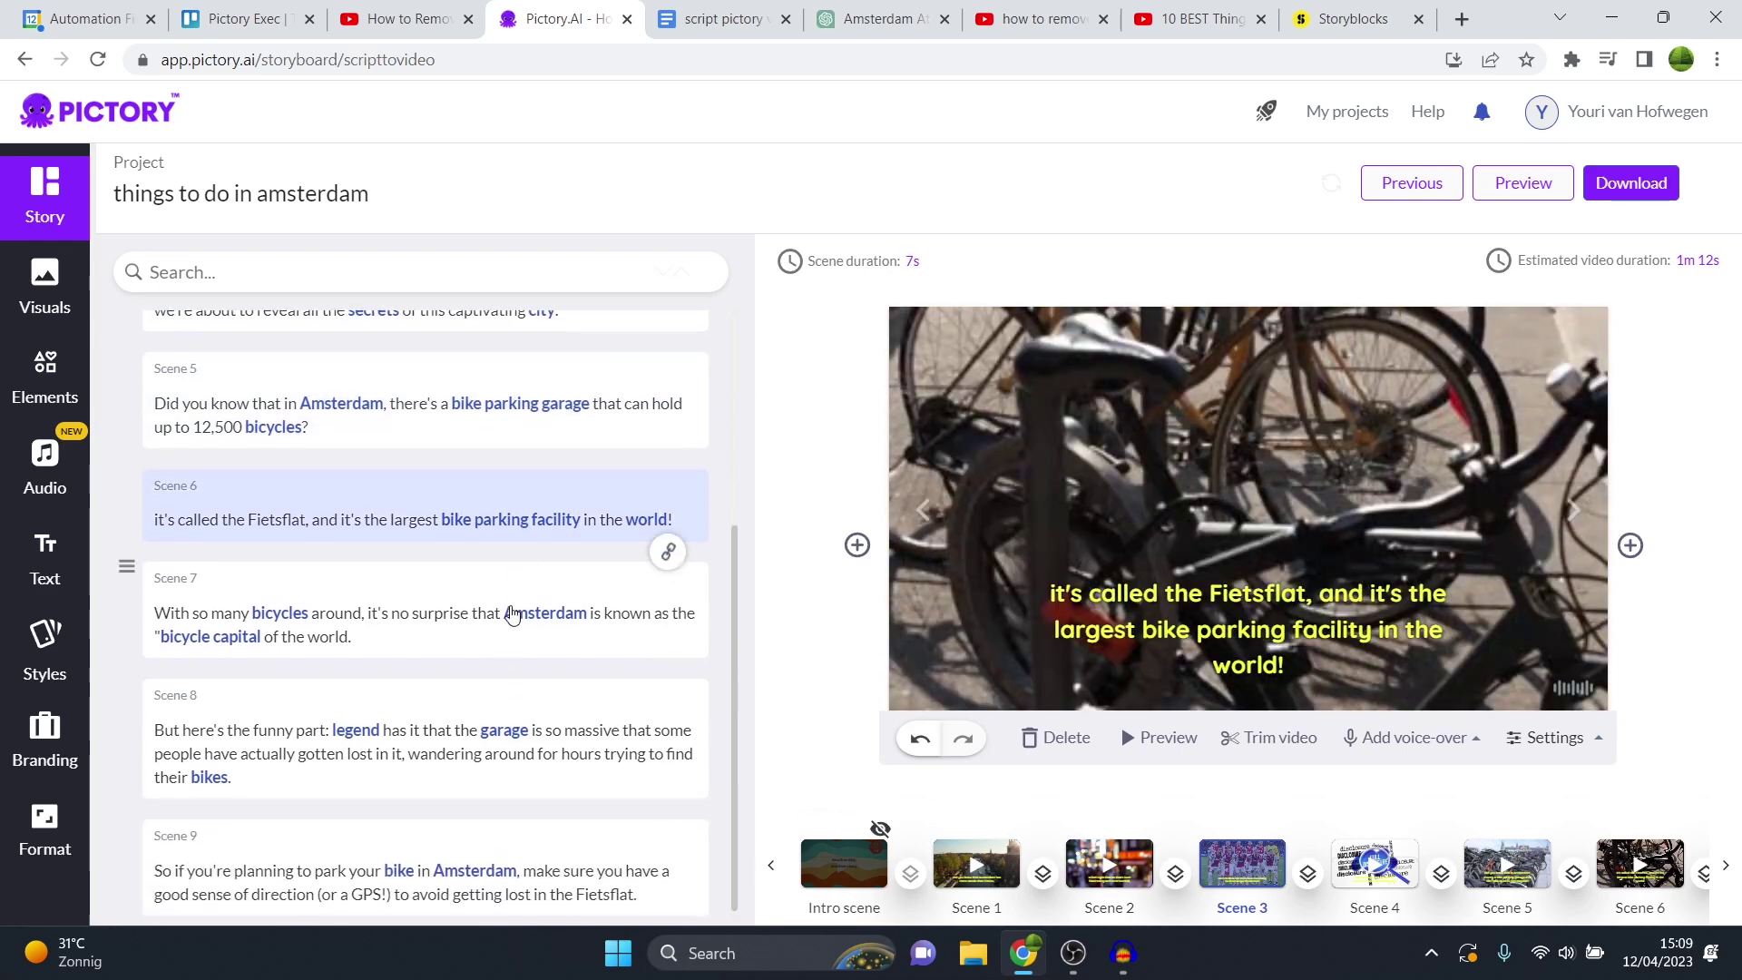
left_click(512, 614)
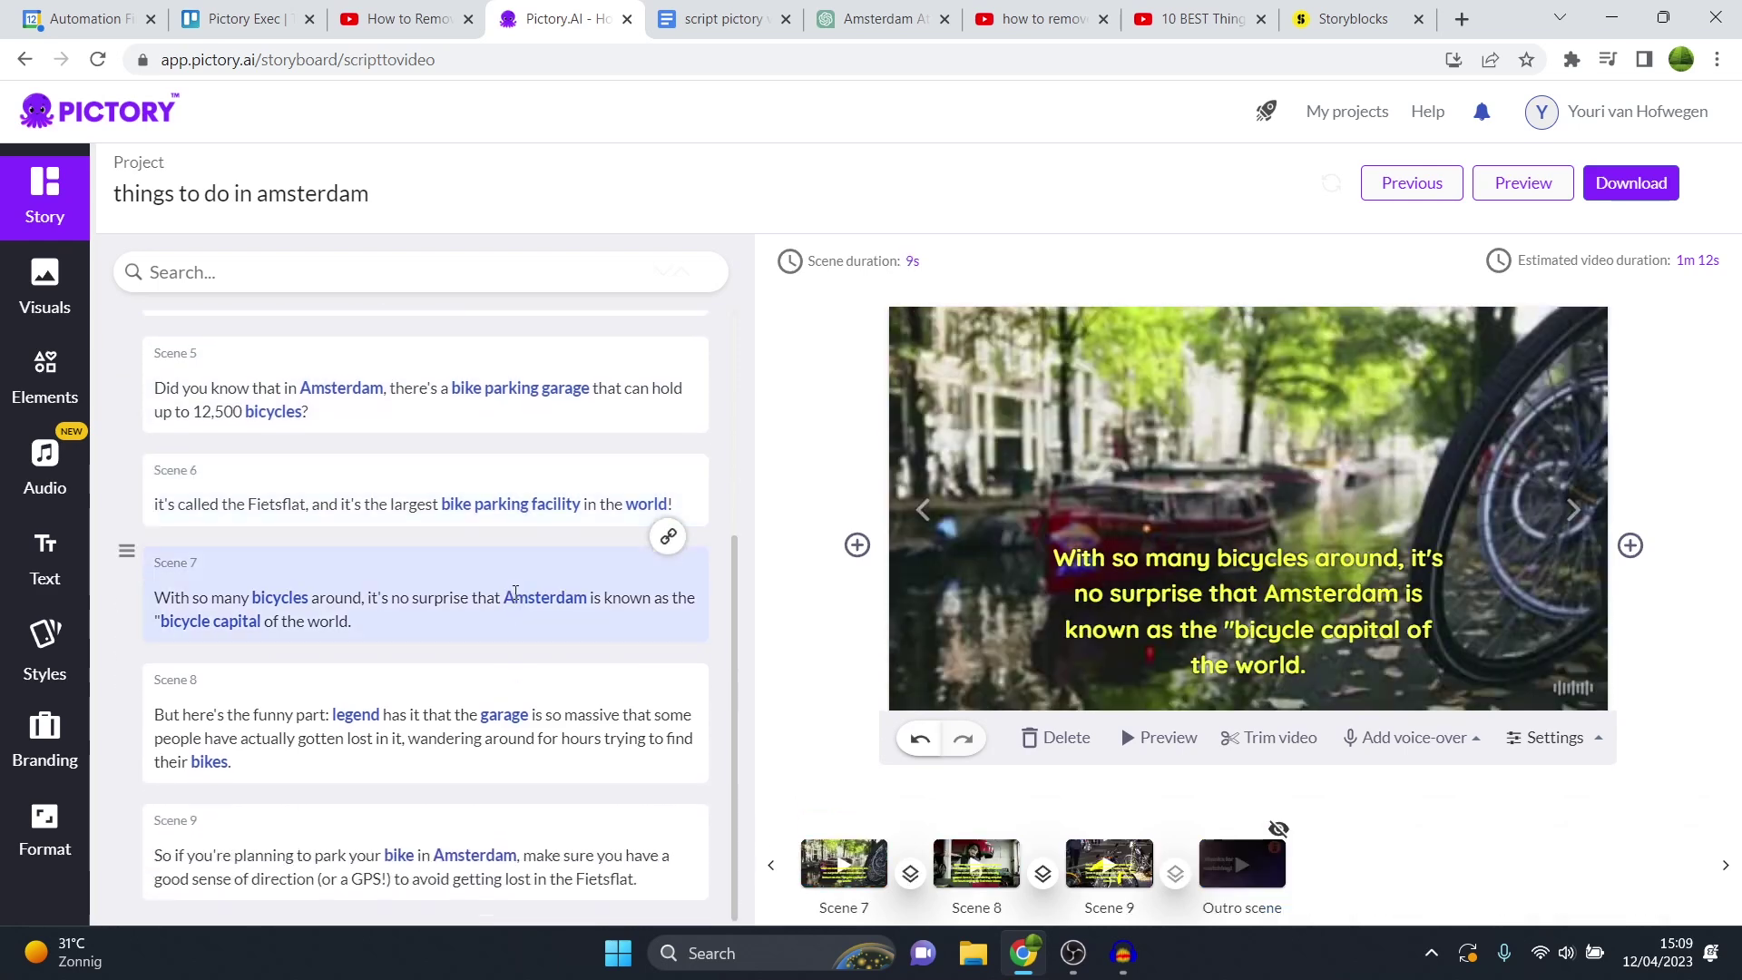
Step: Split Scene 8 after "But here's the funny part:" so the text from "legend" onward forms its own scene
left_click(515, 721)
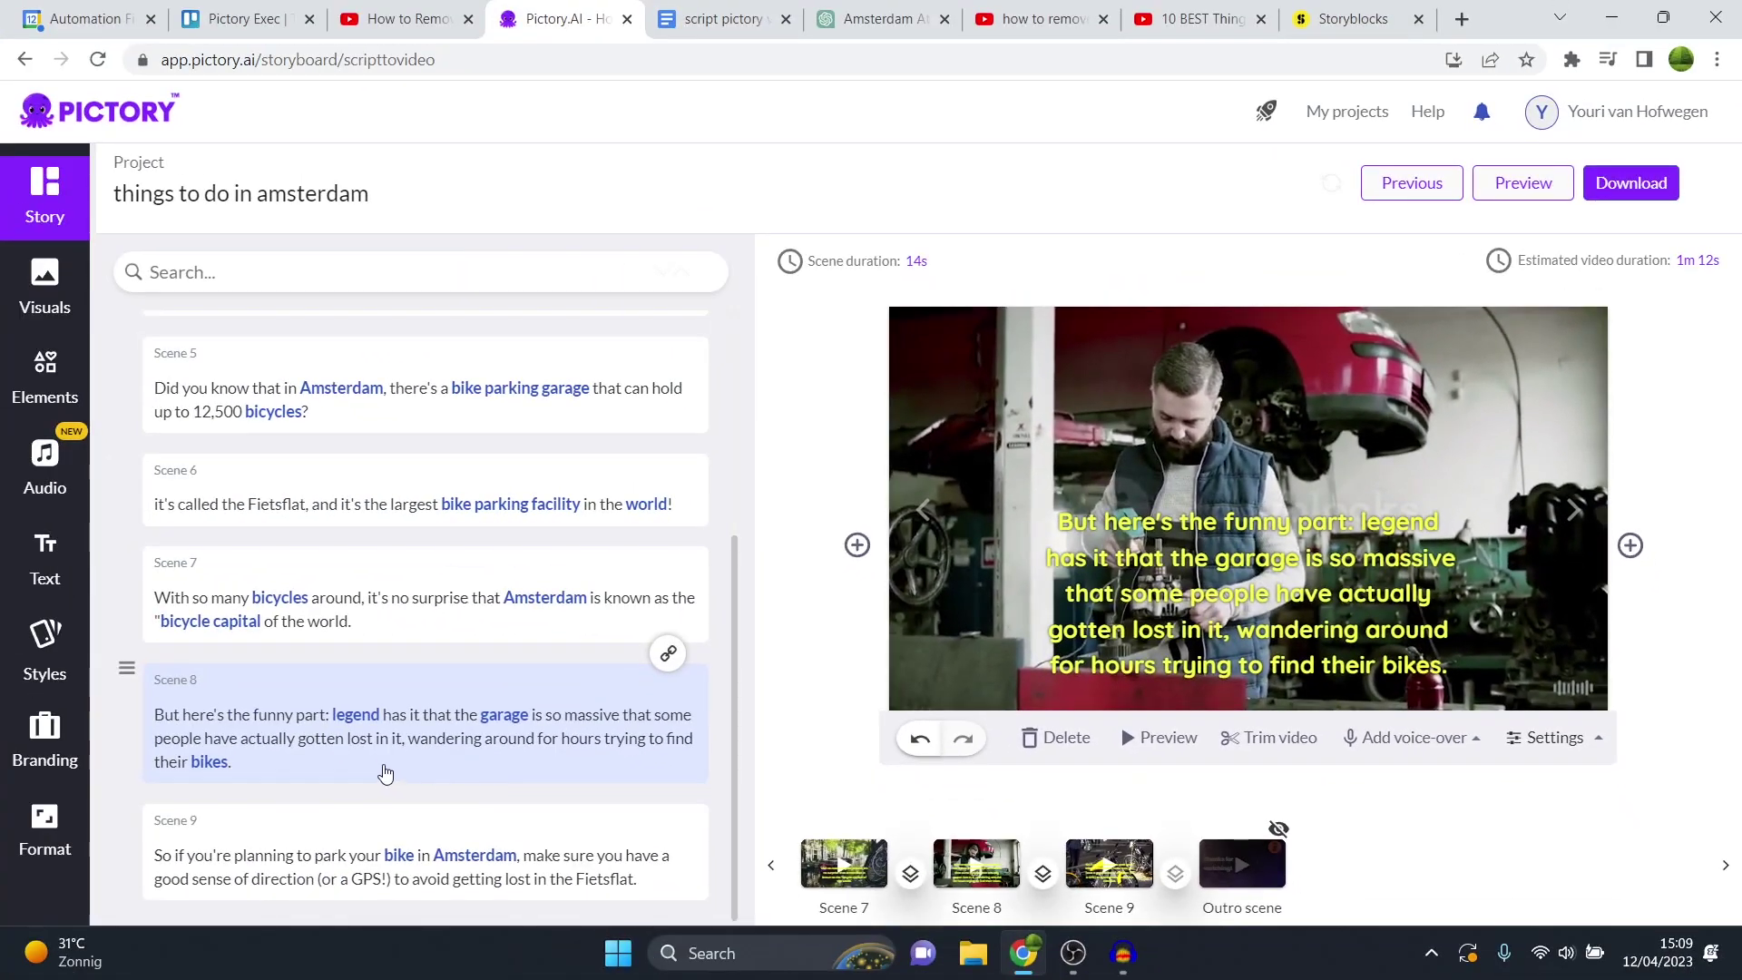
left_click(331, 714)
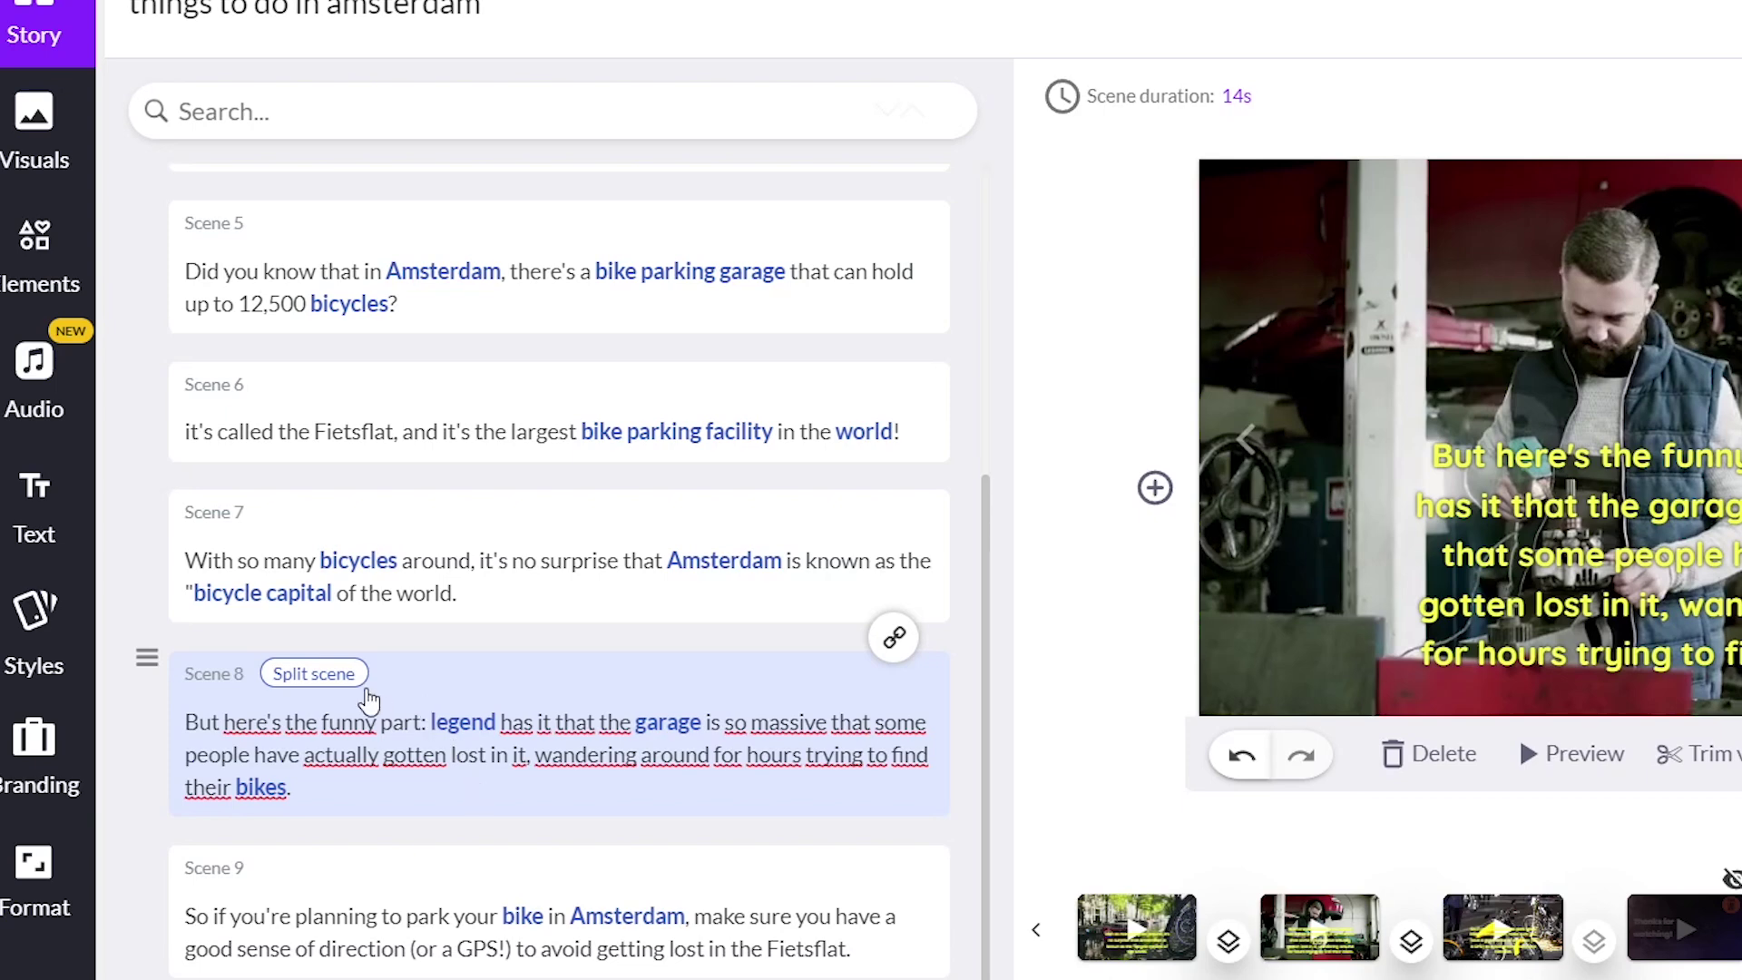
left_click(314, 674)
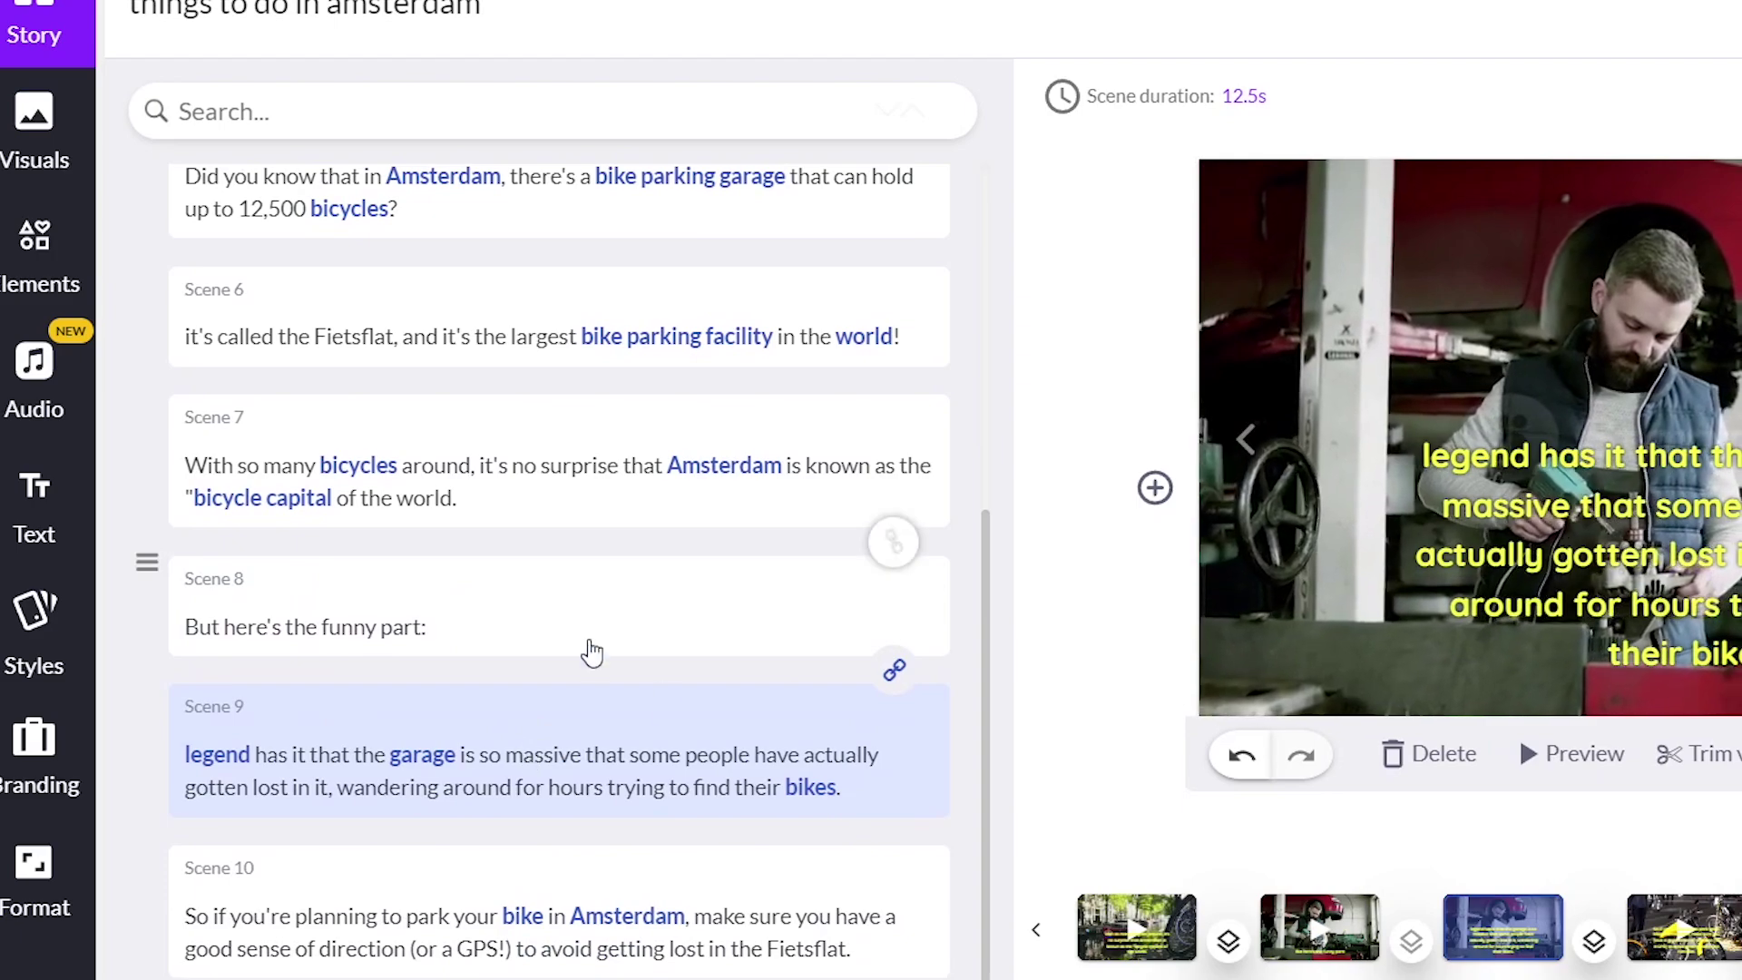
Step: Replace the visual of Scene 8, "But here's the funny part:", with the library clip of boats passing Amsterdam canal houses
left_click(592, 652)
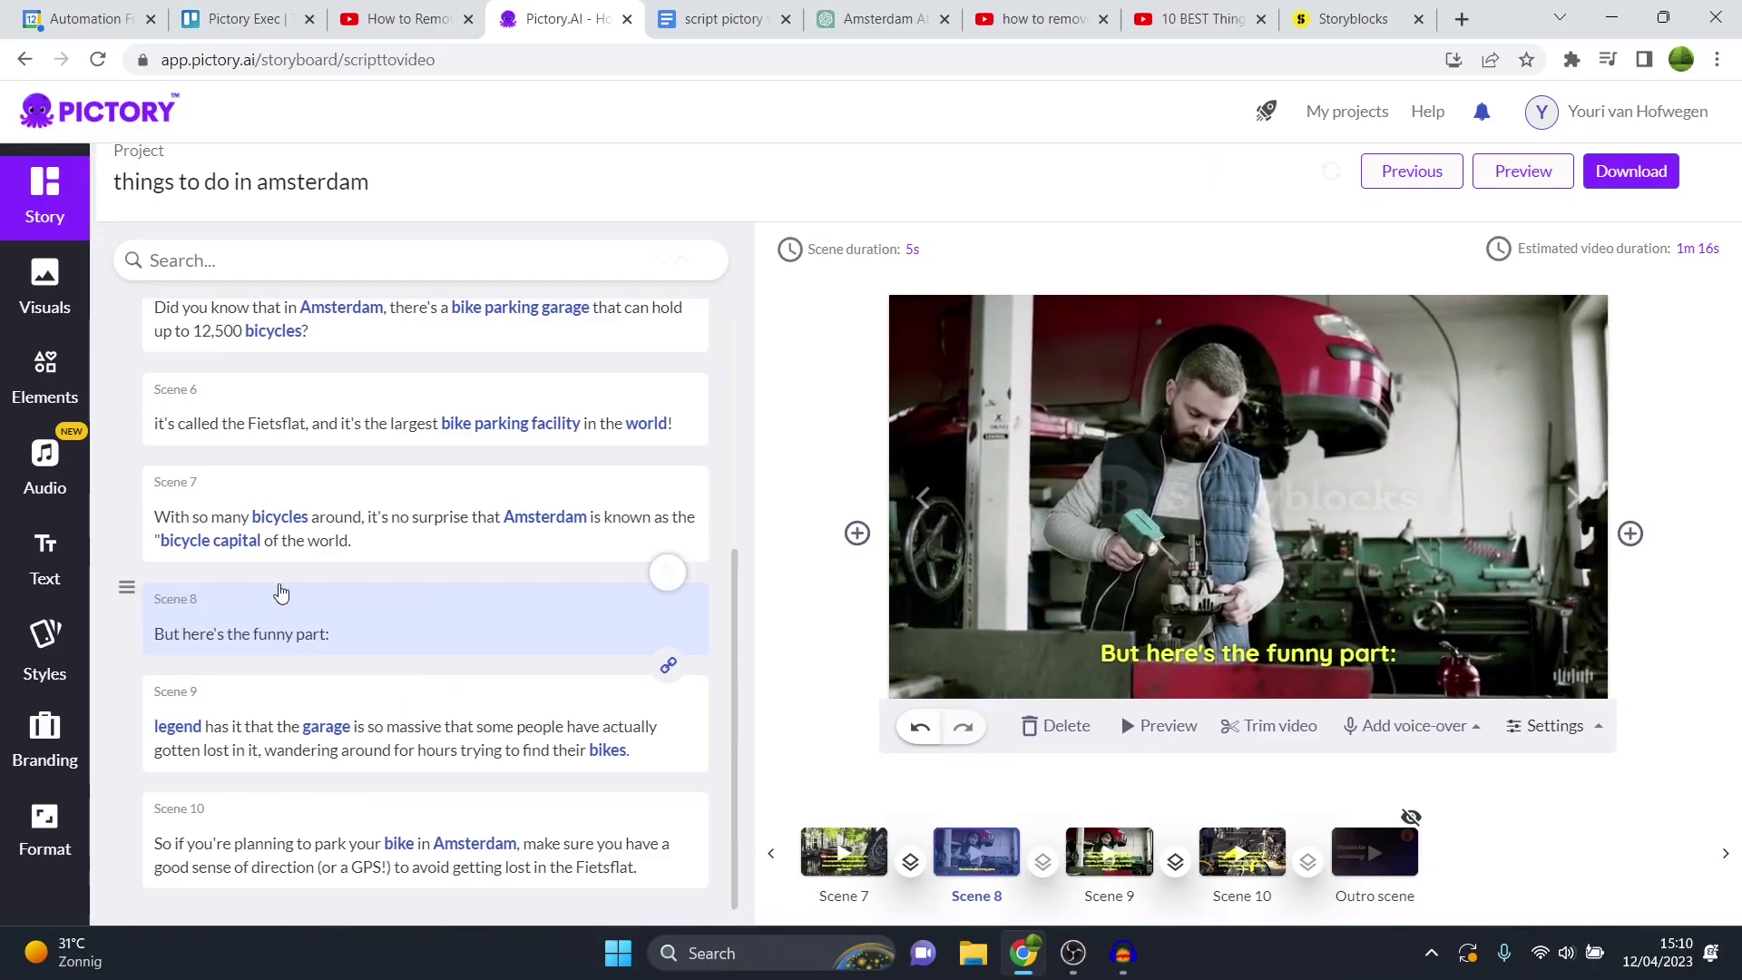
left_click(45, 286)
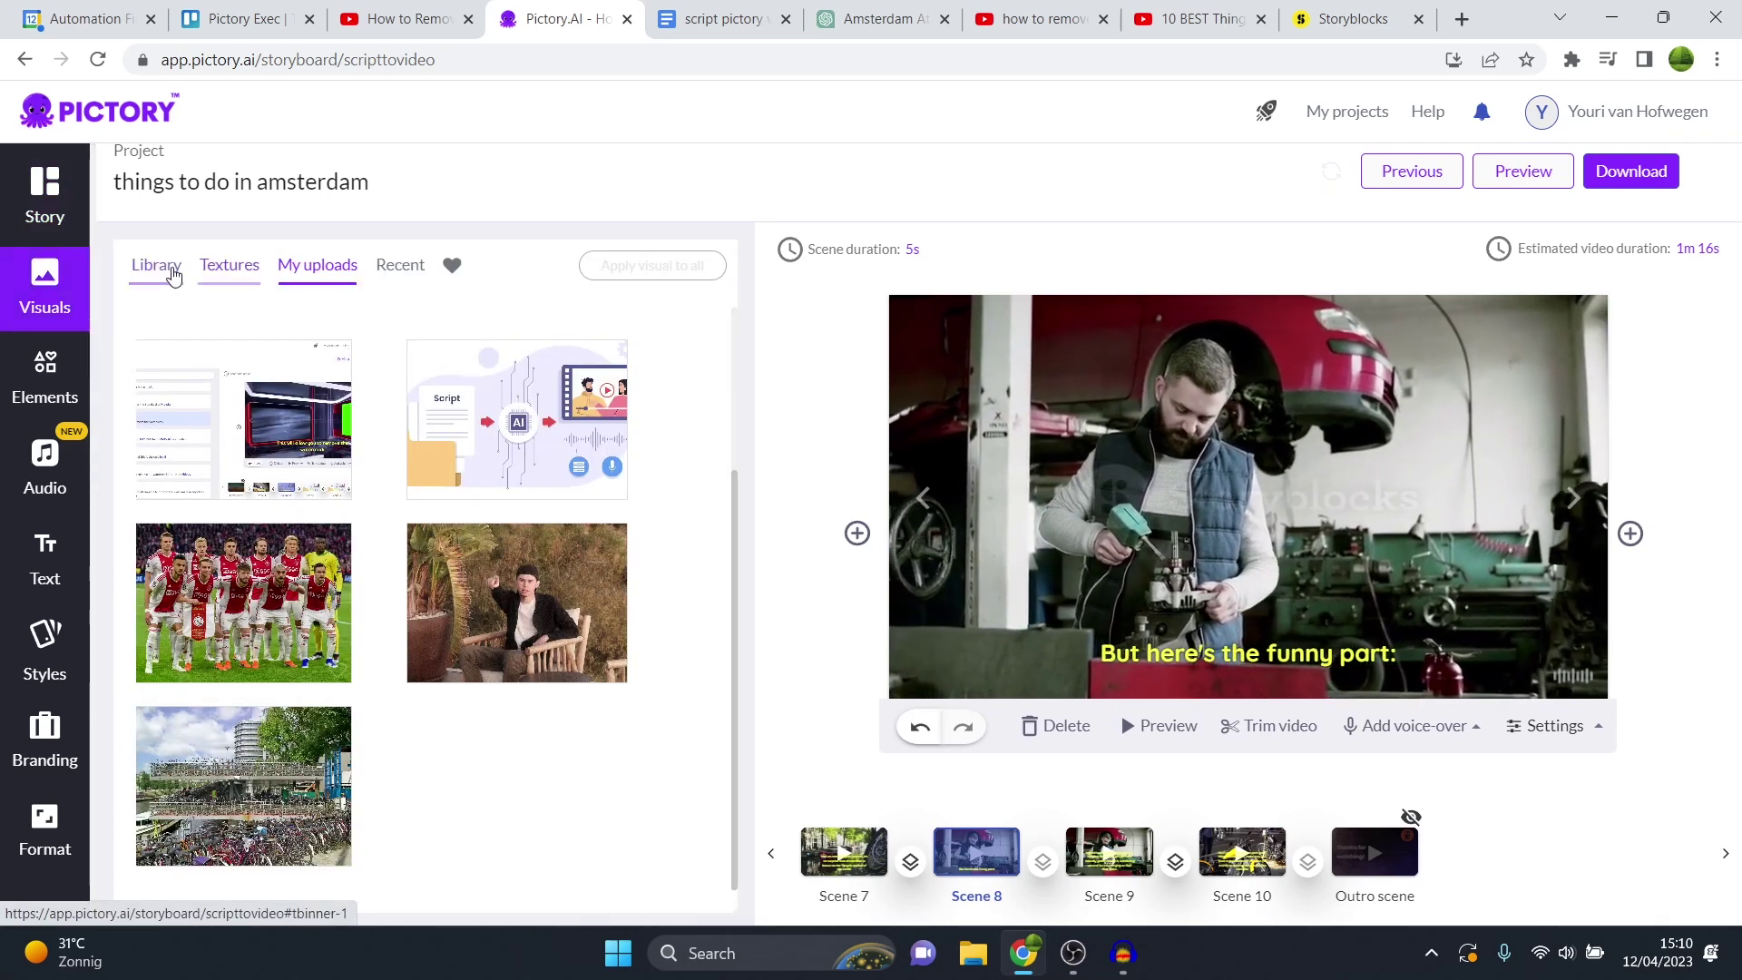
left_click(156, 265)
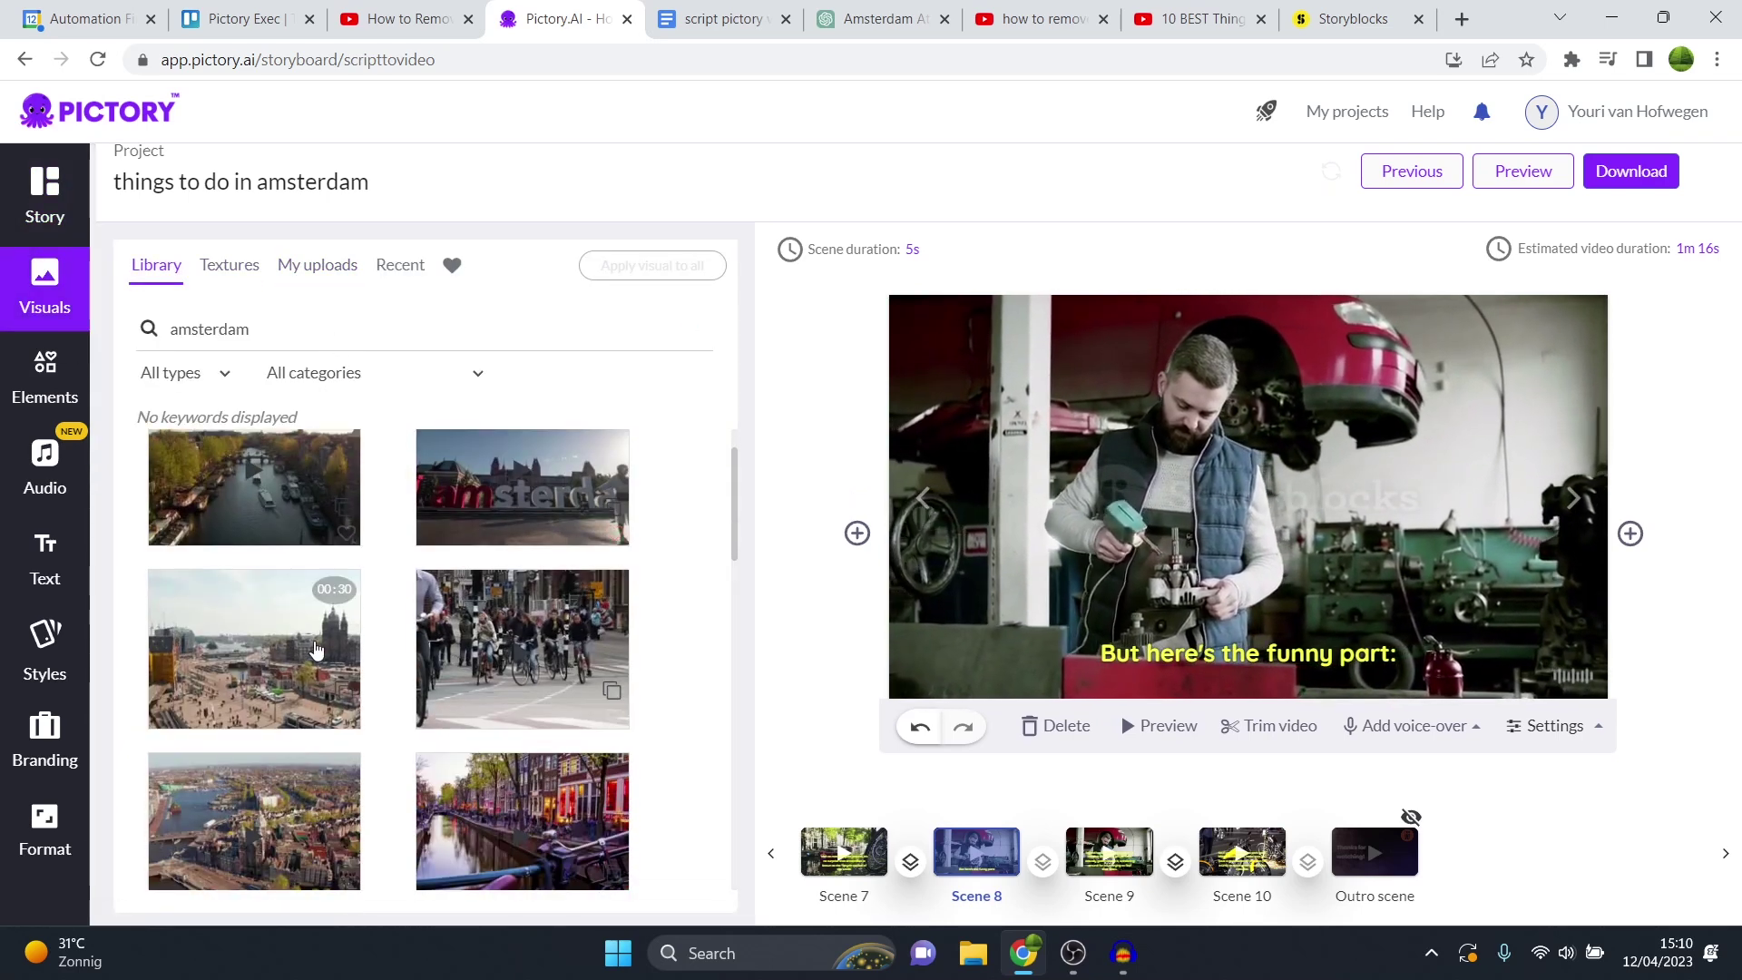
scroll(316, 650, "down", 2)
scroll(542, 612, "down", 2)
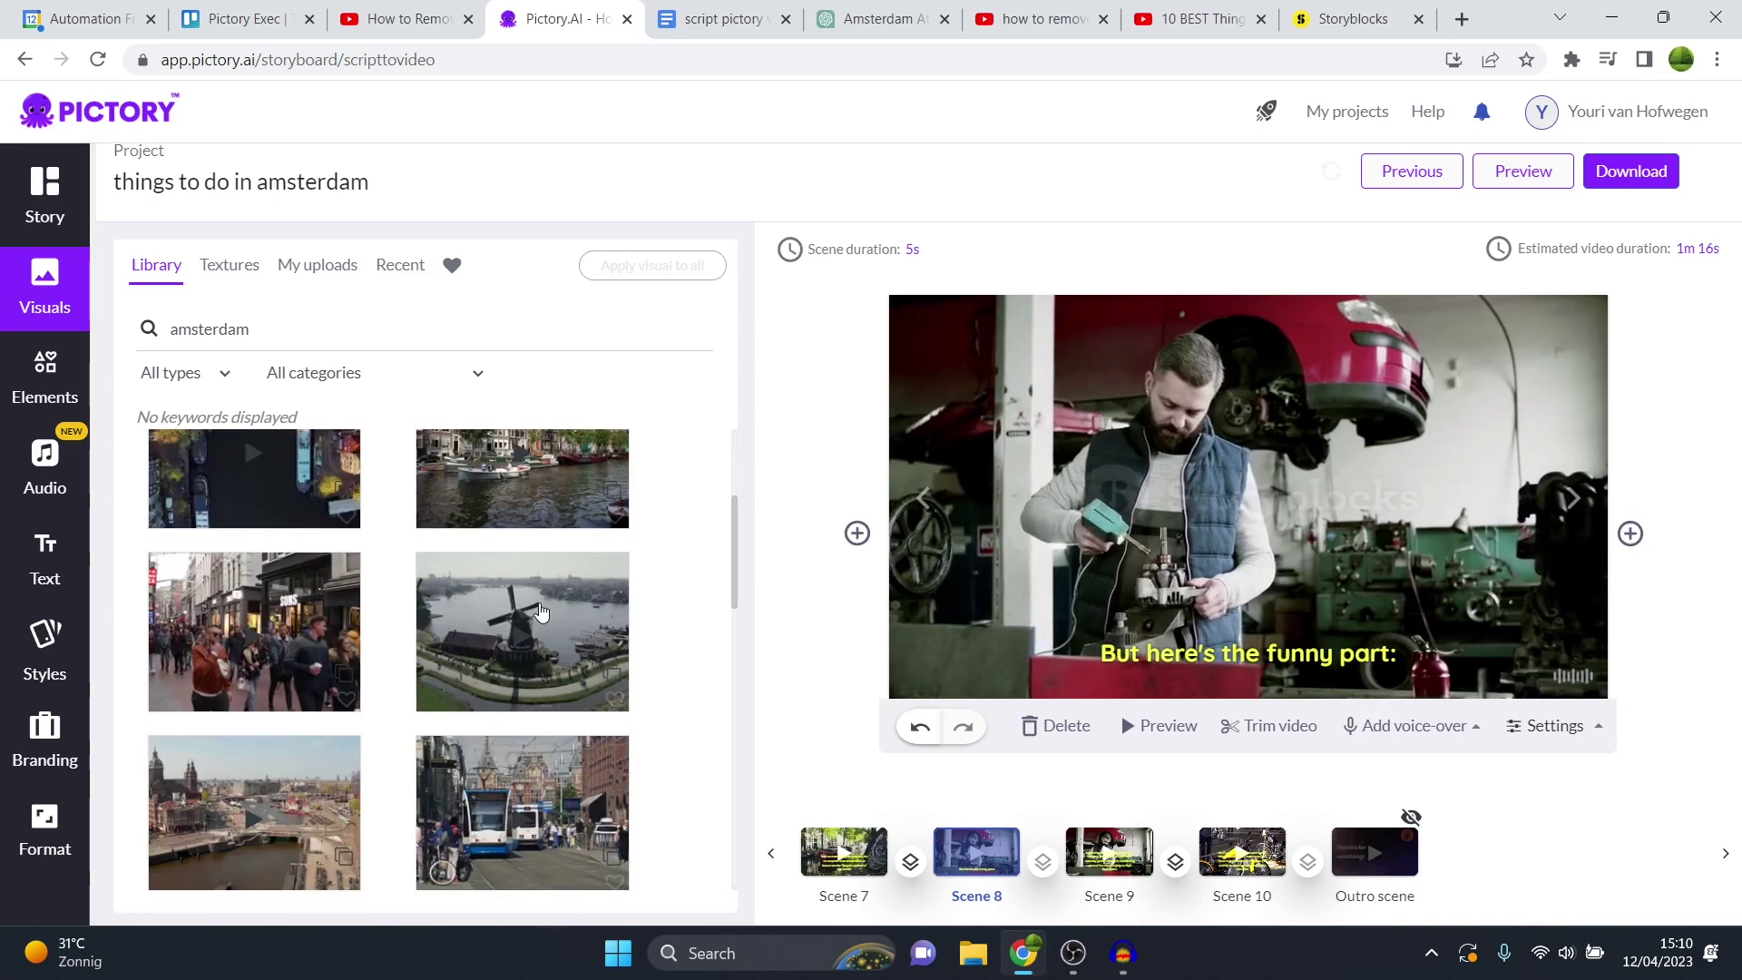
scroll(538, 605, "up", 1)
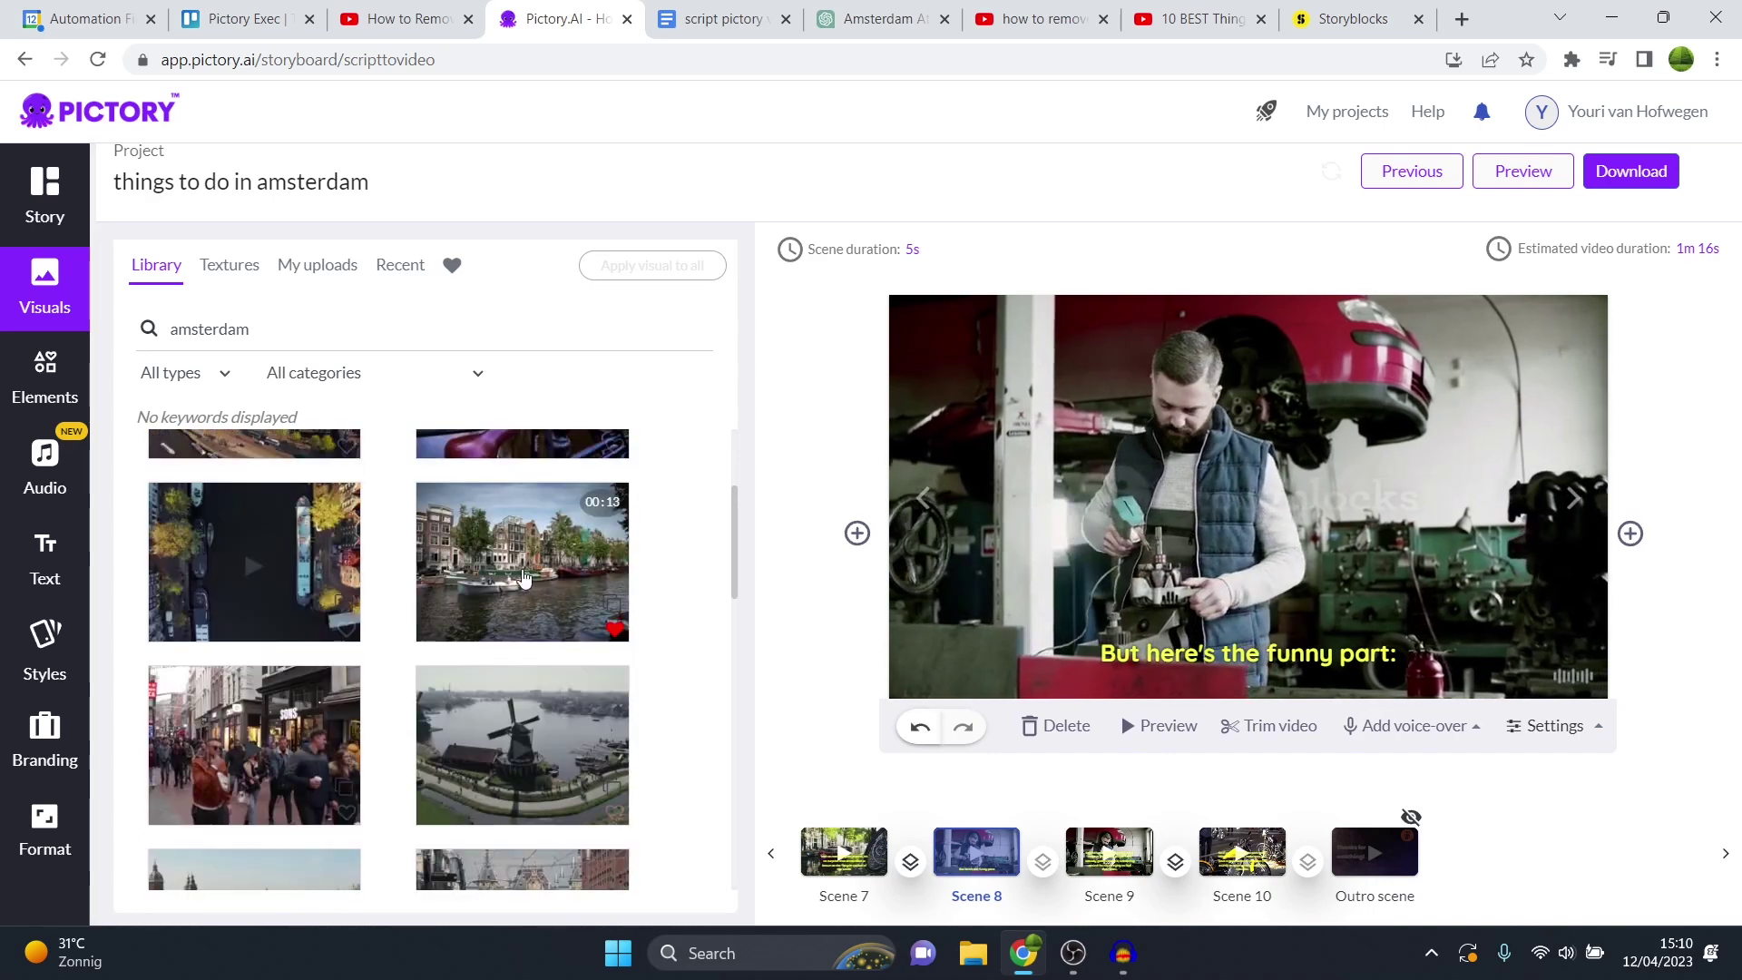
left_click(523, 578)
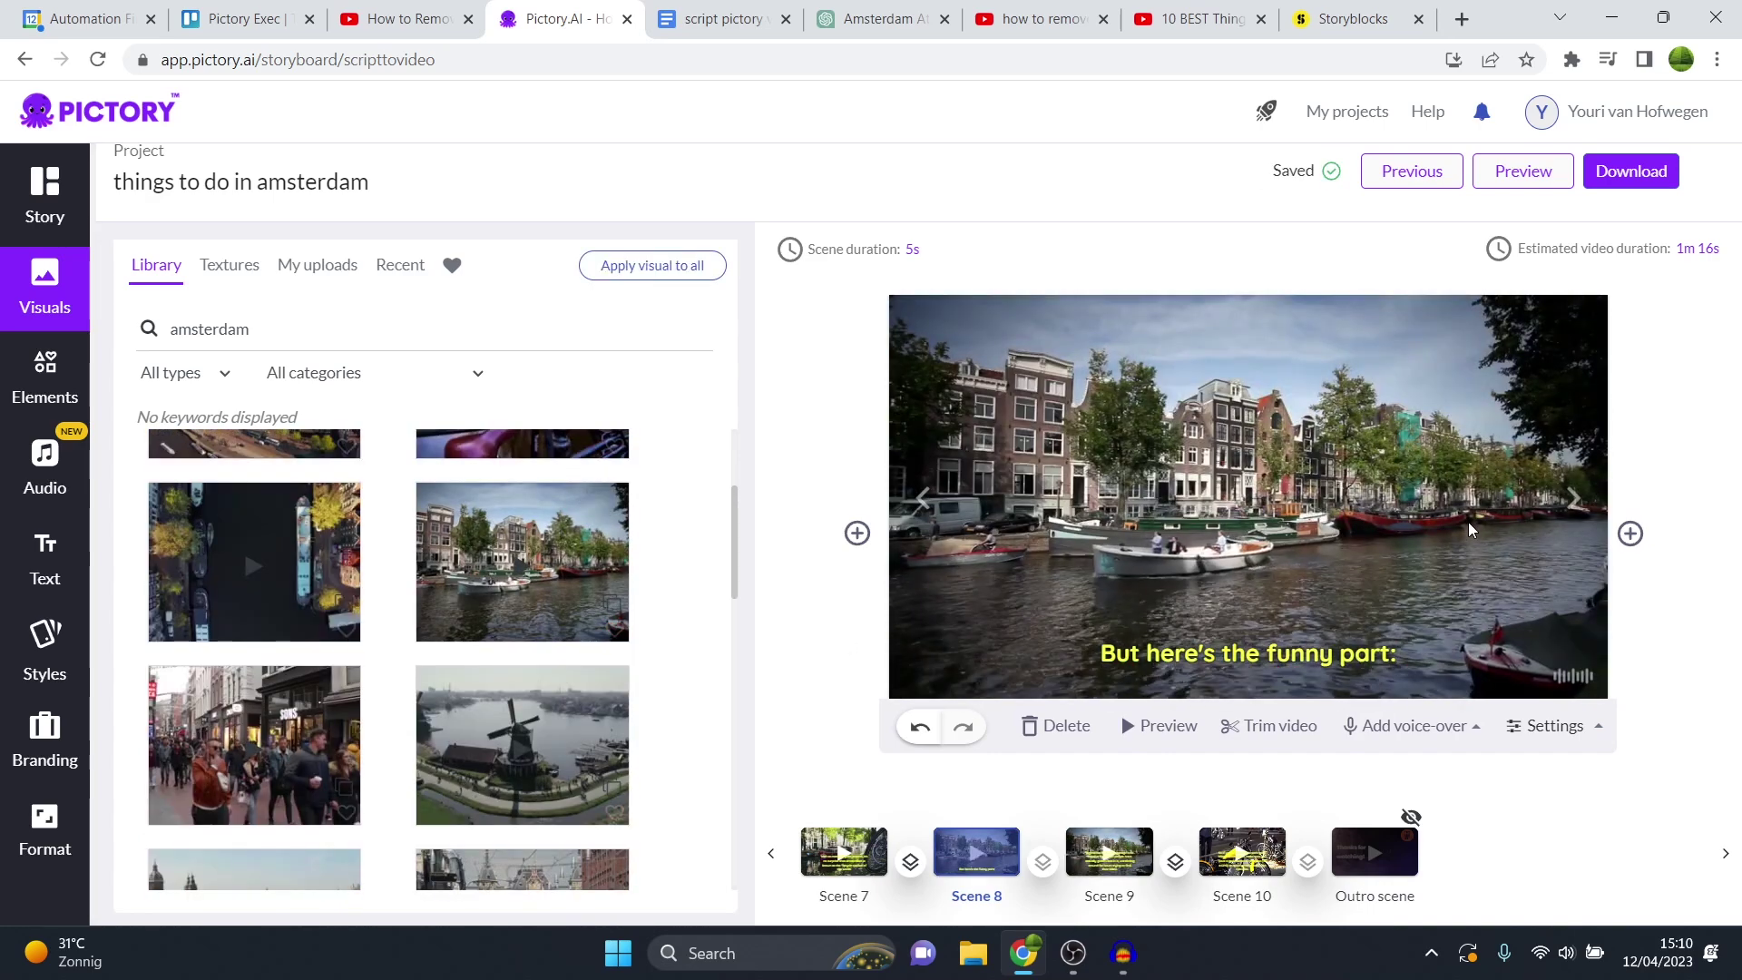
Step: In the story text, split Scene 9 after "so massive" so the text from "that some people" onward becomes its own scene
left_click(23, 223)
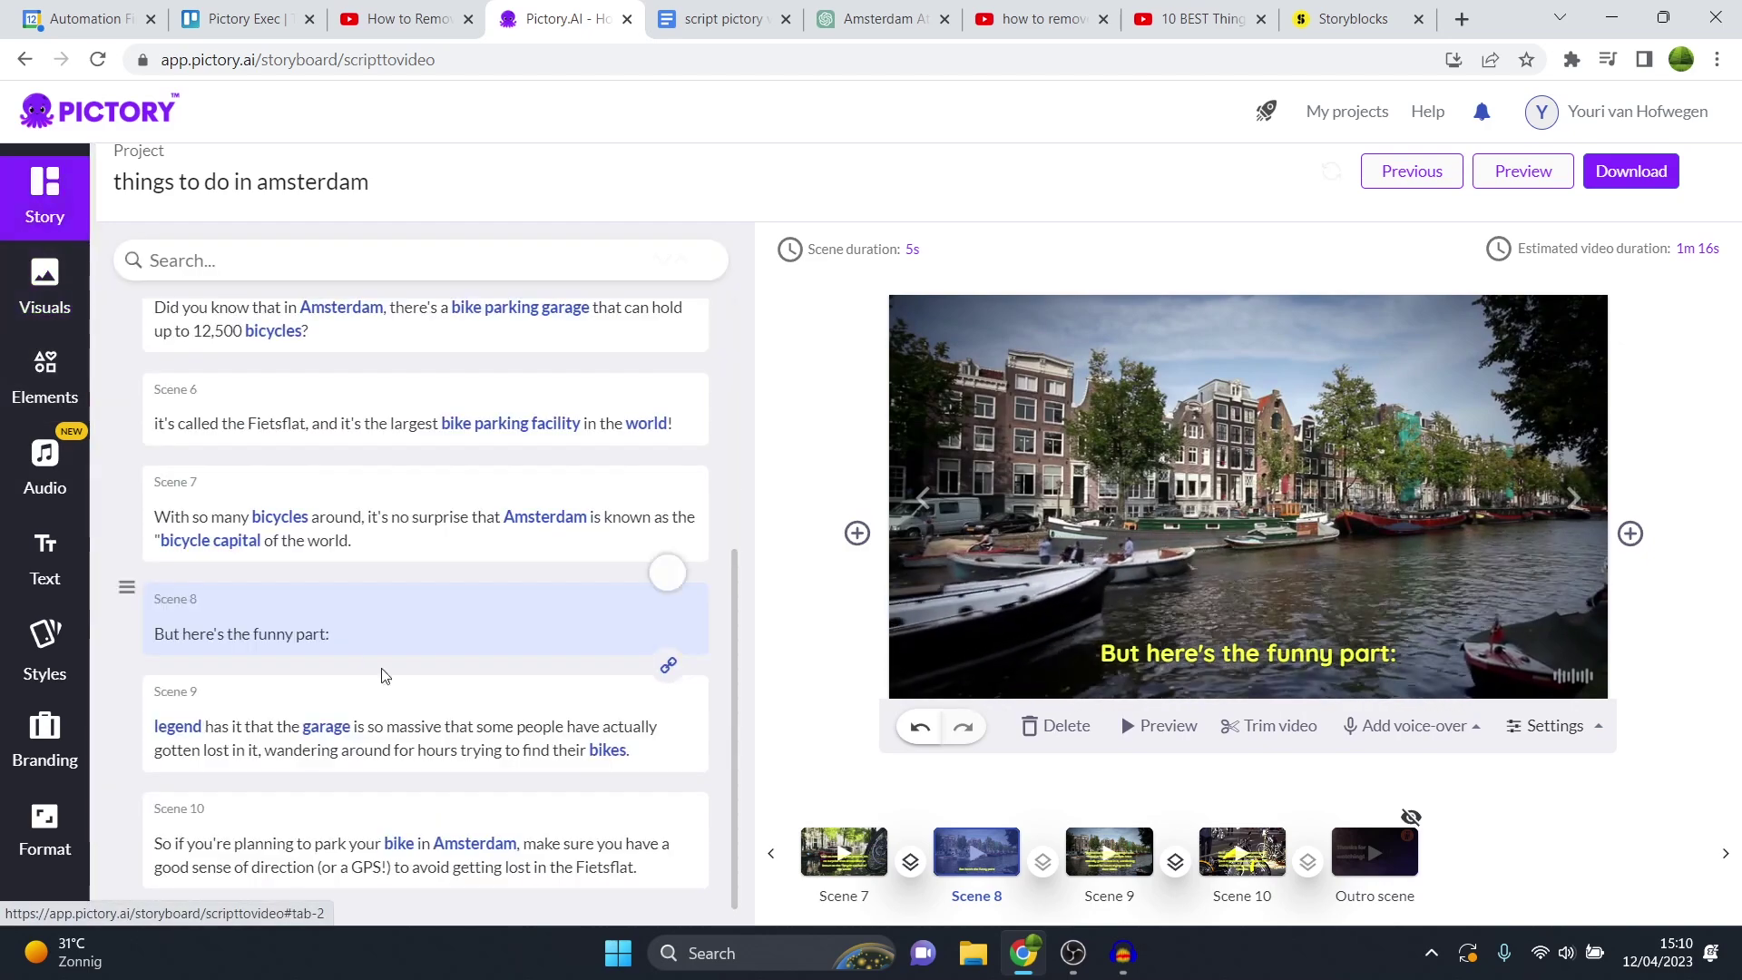
left_click(468, 705)
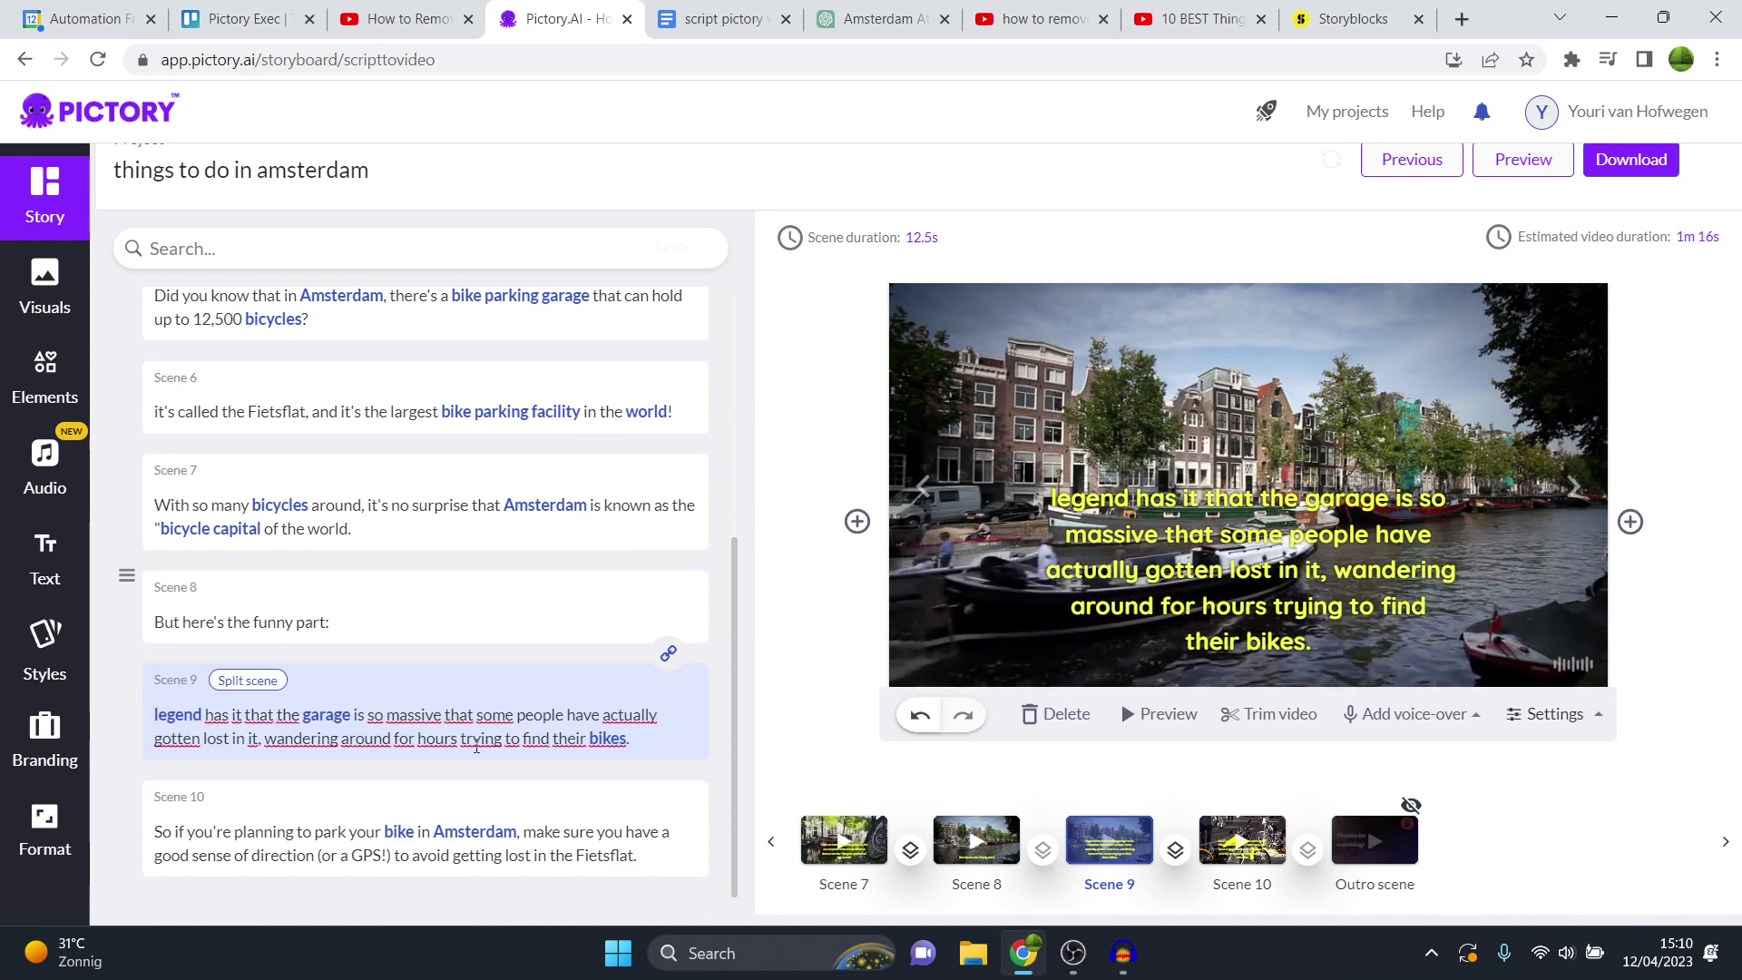
key("Return")
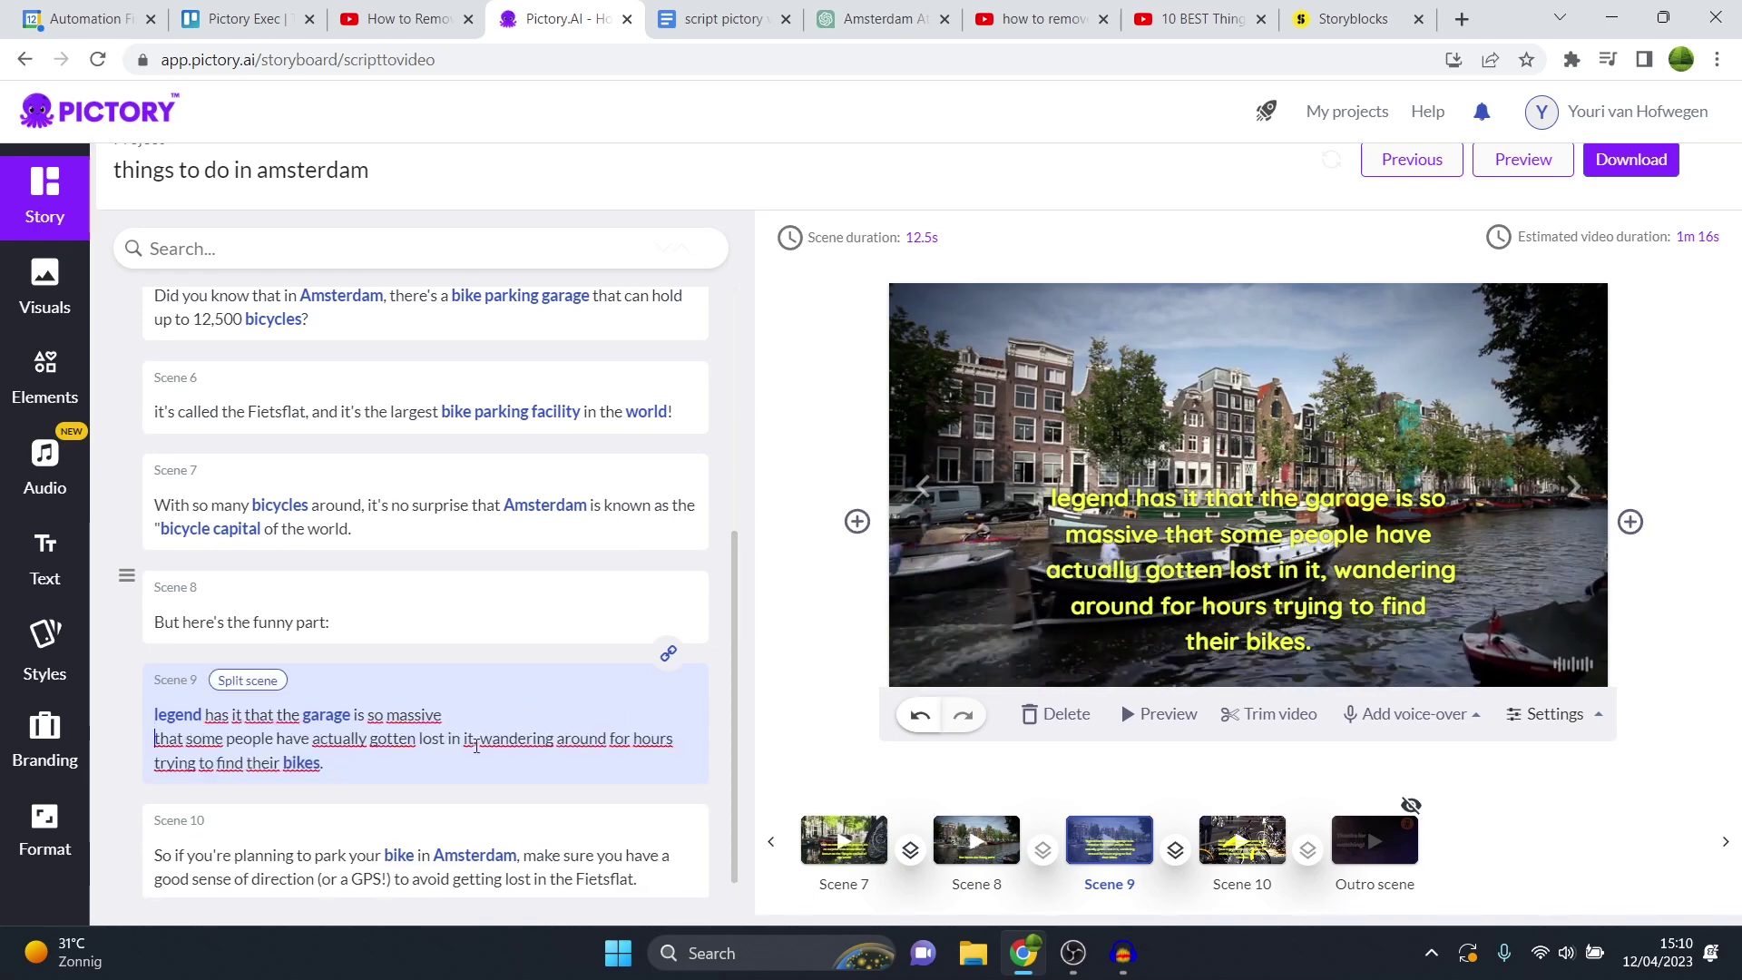
left_click(246, 687)
Step: Add two trailing dots to Scene 9's text so it reads "legend has it that the garage is so massive.."
left_click(454, 722)
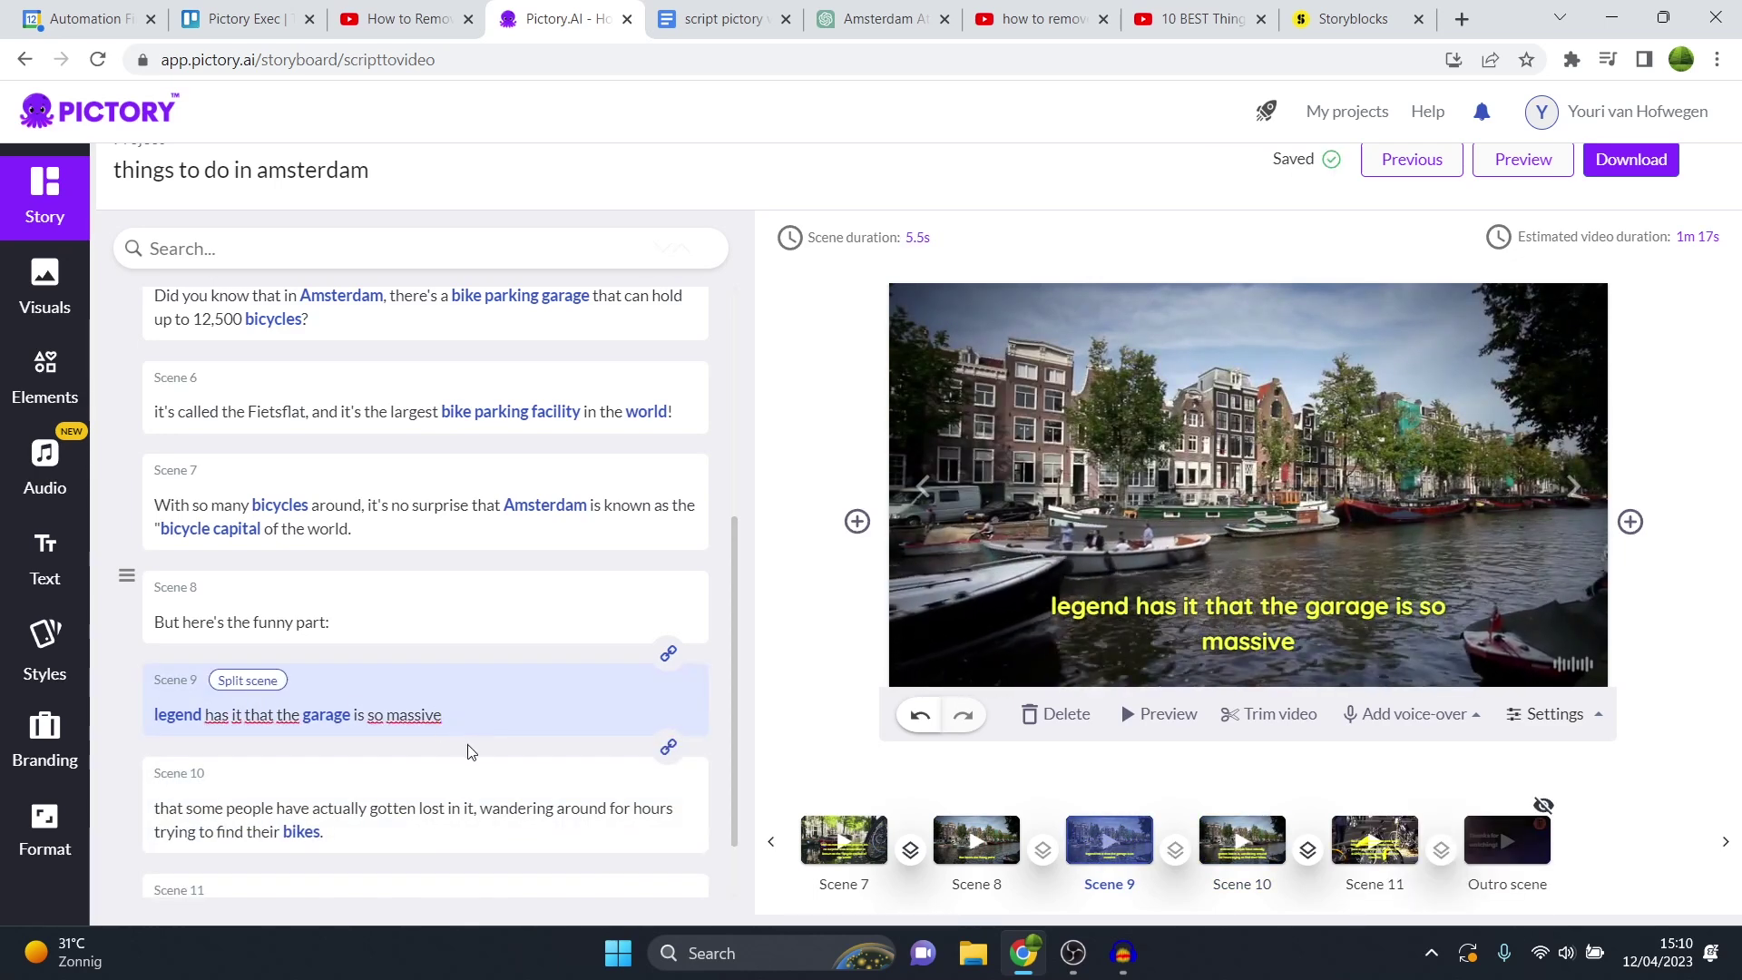
key("BackSpace")
scroll(475, 752, "down", 1)
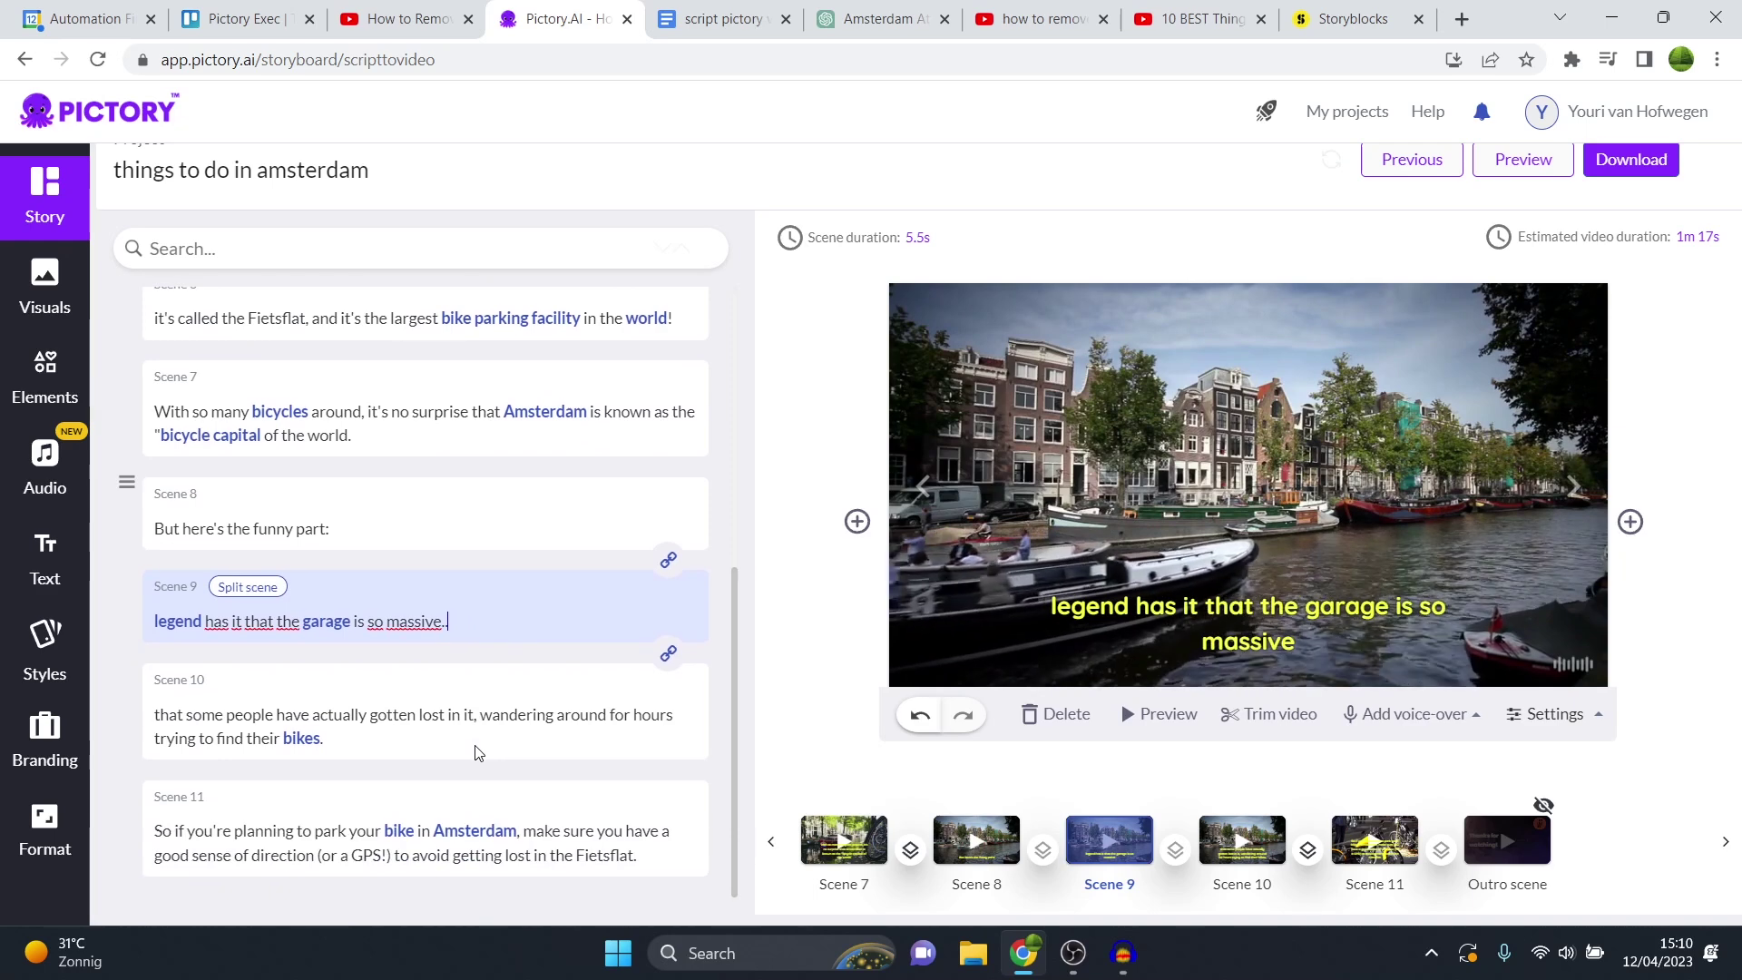
Step: Reduce Scene 10's caption font size to 22 and split the scene after "gotten lost in it,"
left_click(479, 714)
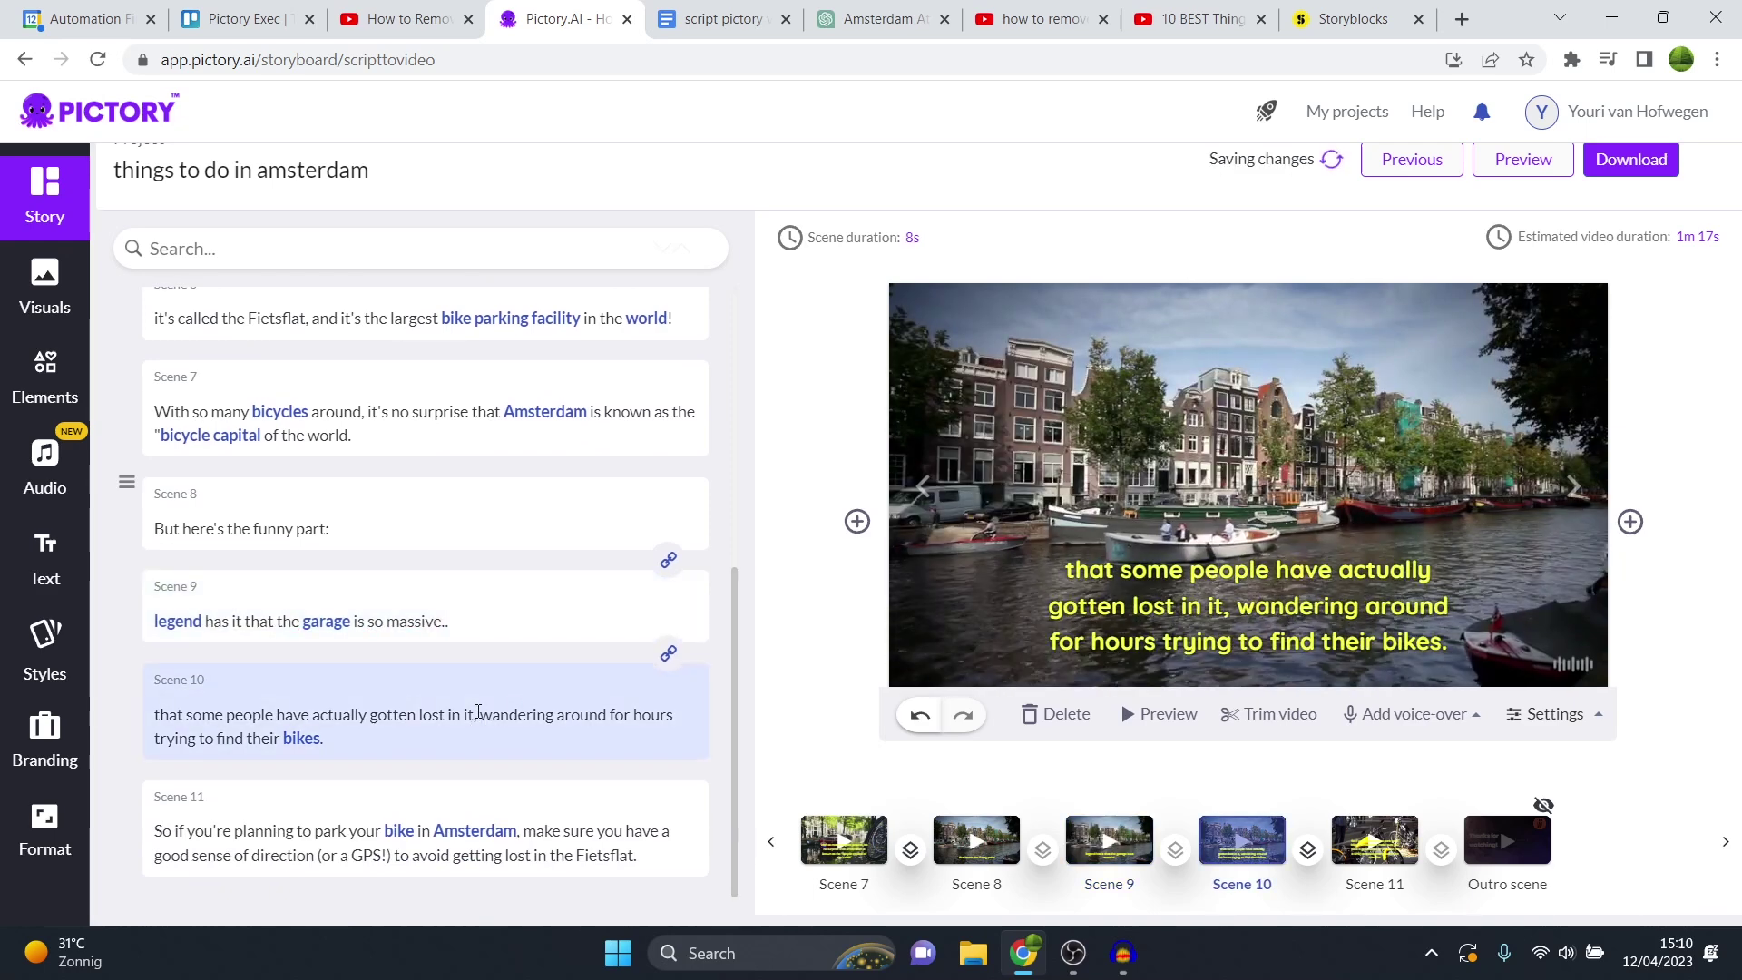
left_click(1282, 637)
left_click(974, 253)
left_click(994, 468)
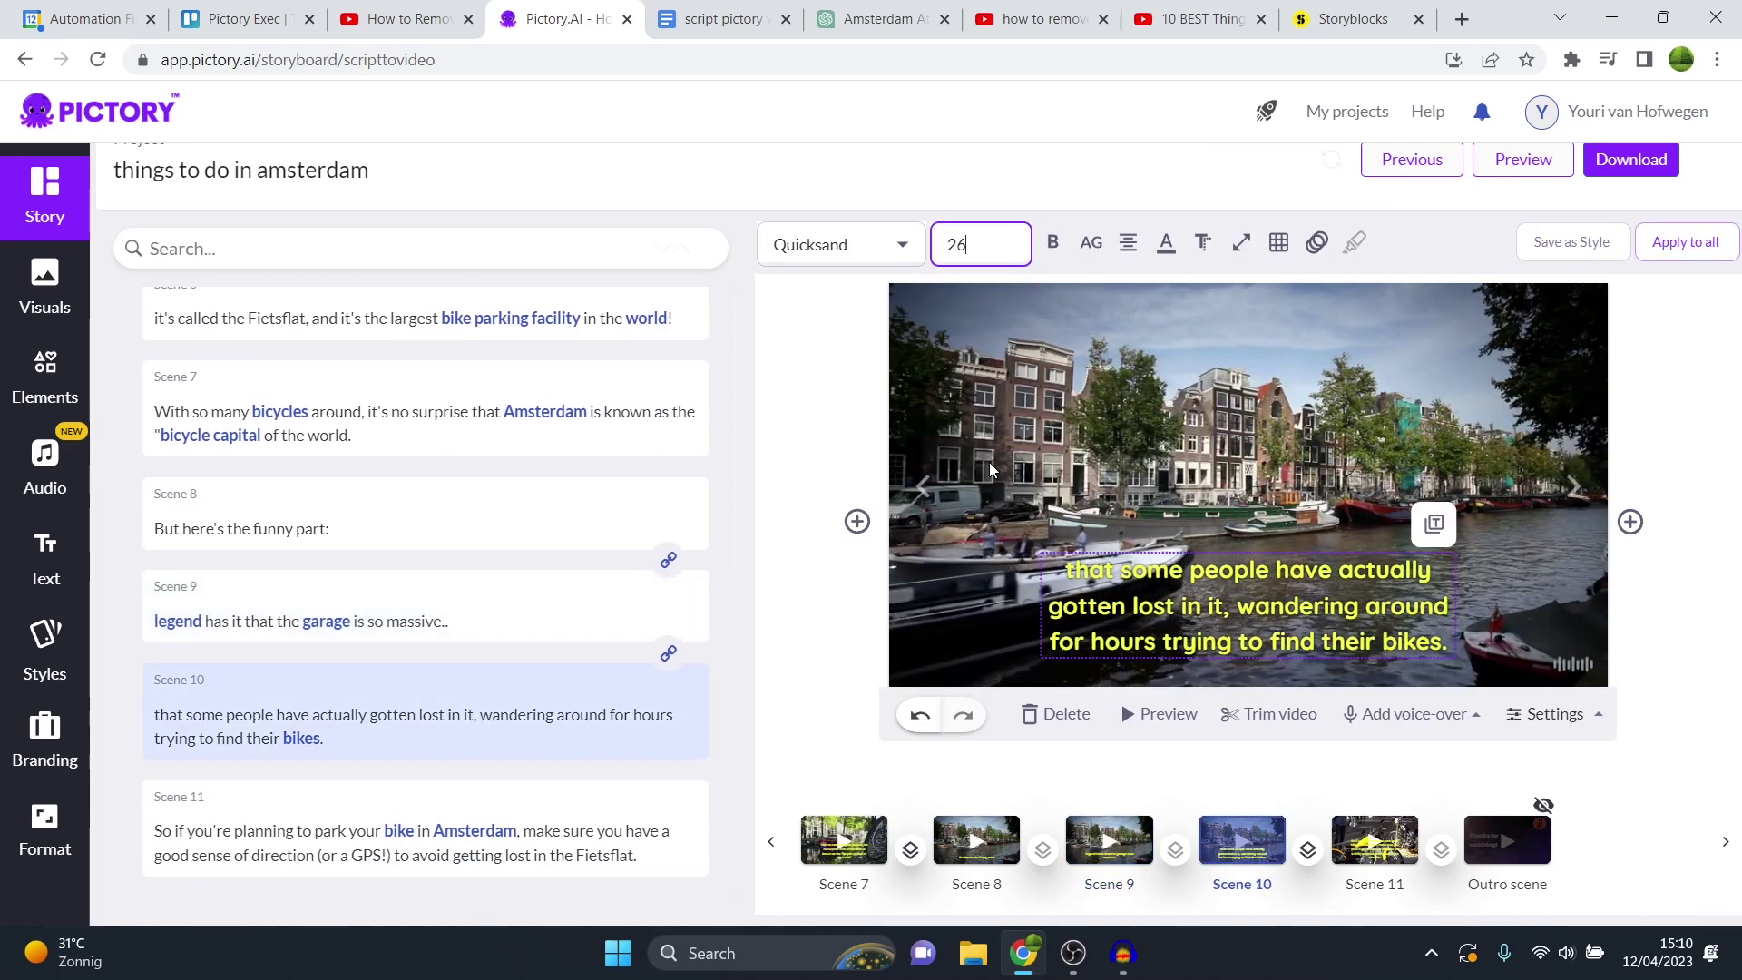
left_click(1006, 255)
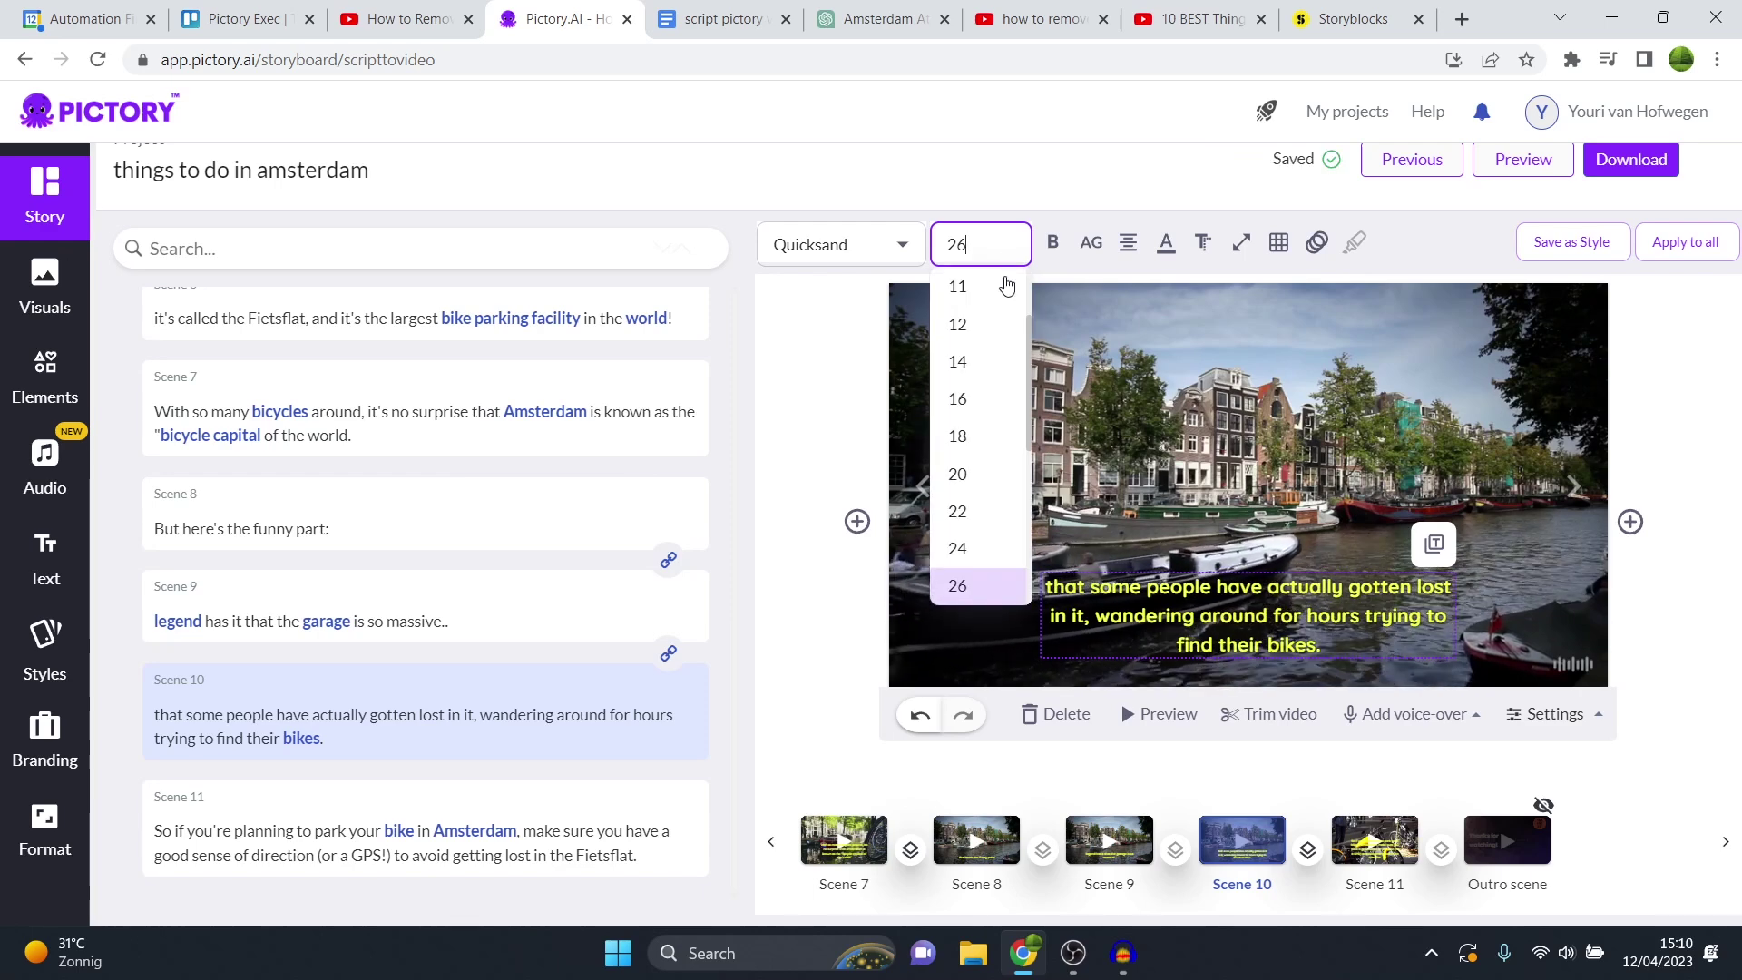
left_click(960, 522)
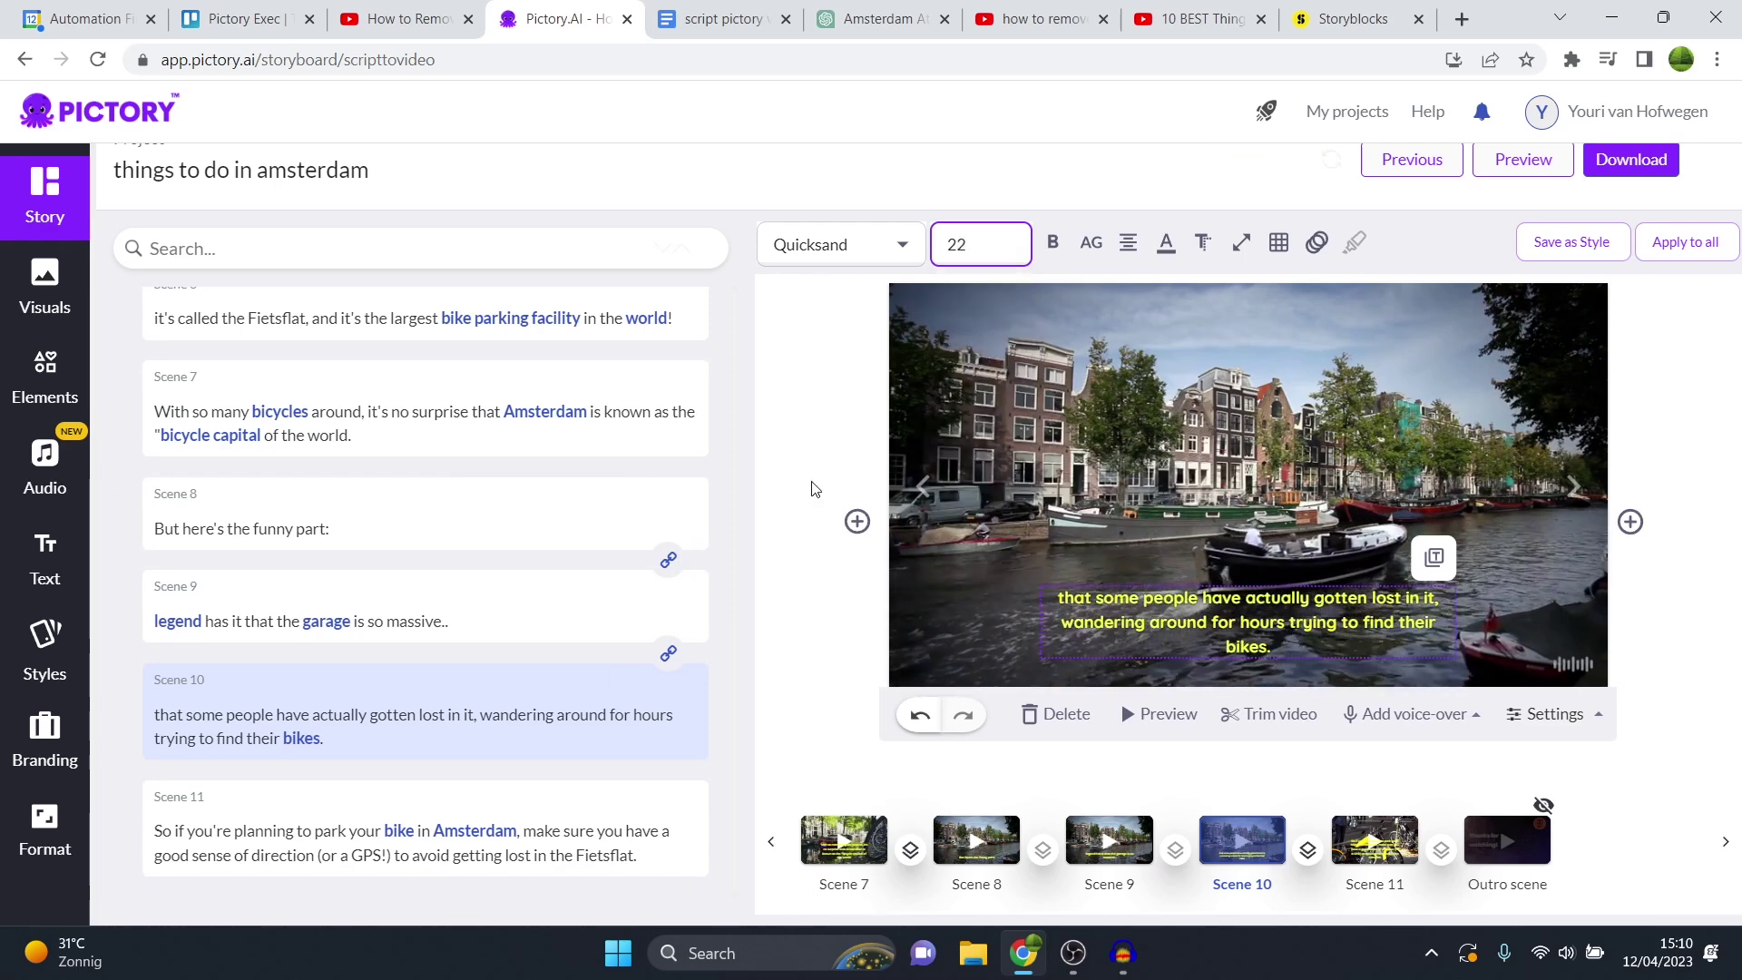
left_click(481, 709)
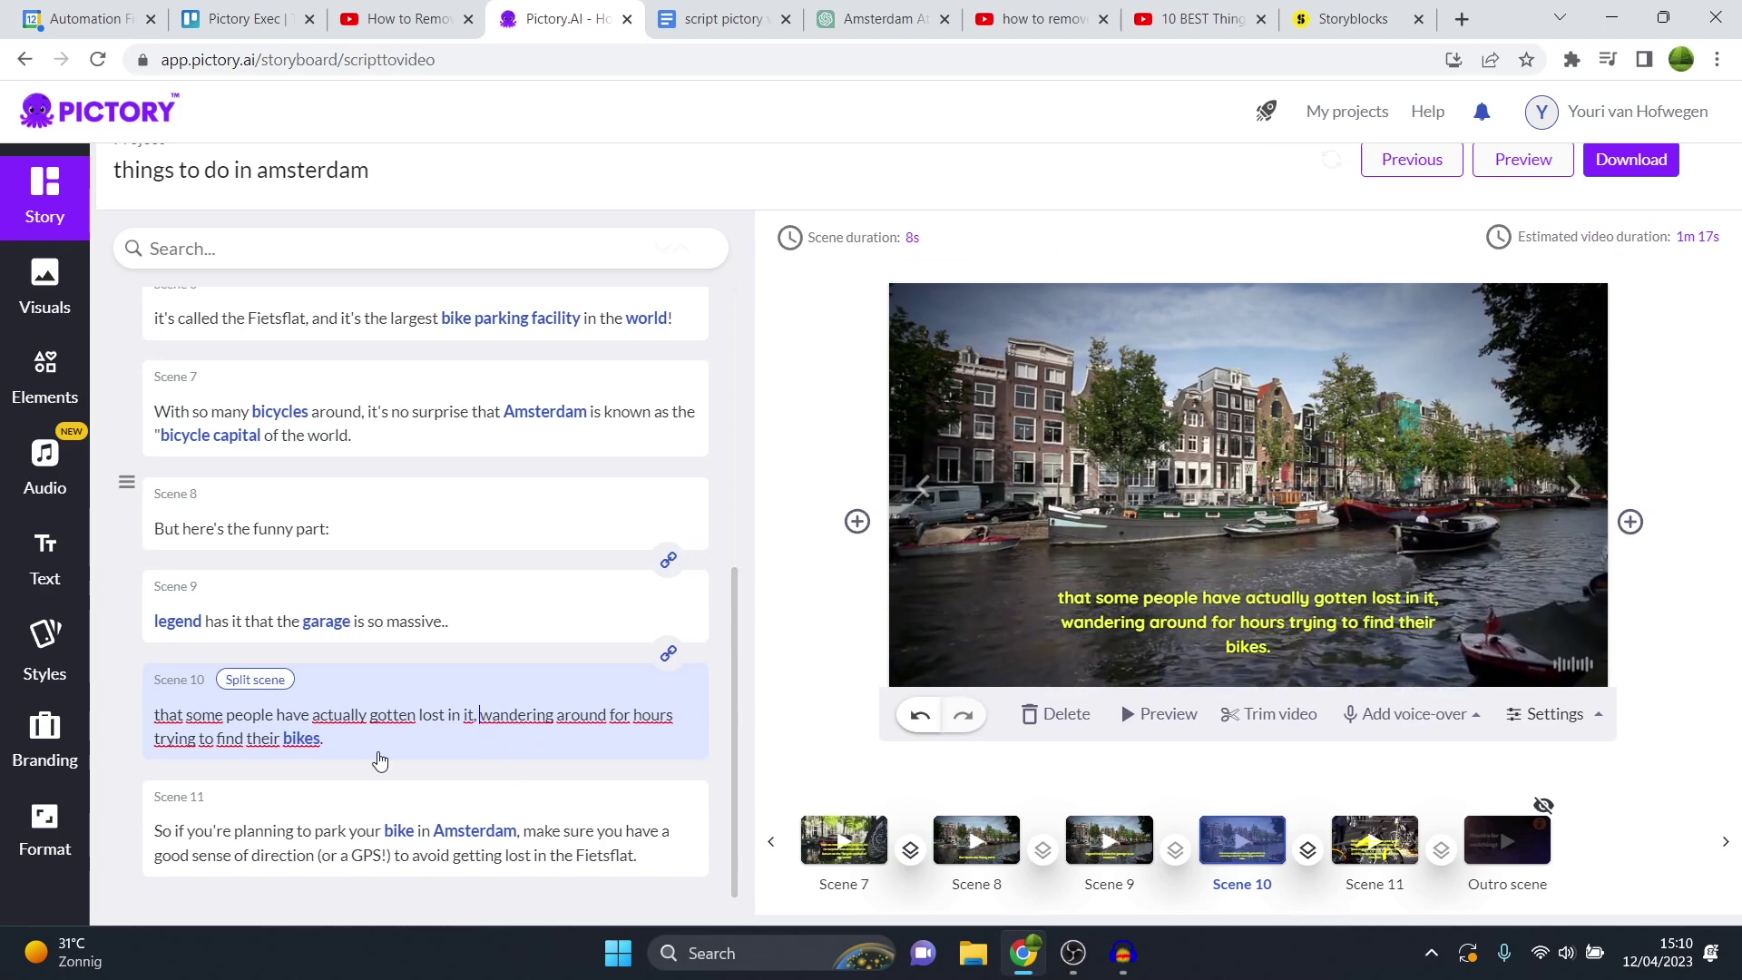
key("Return")
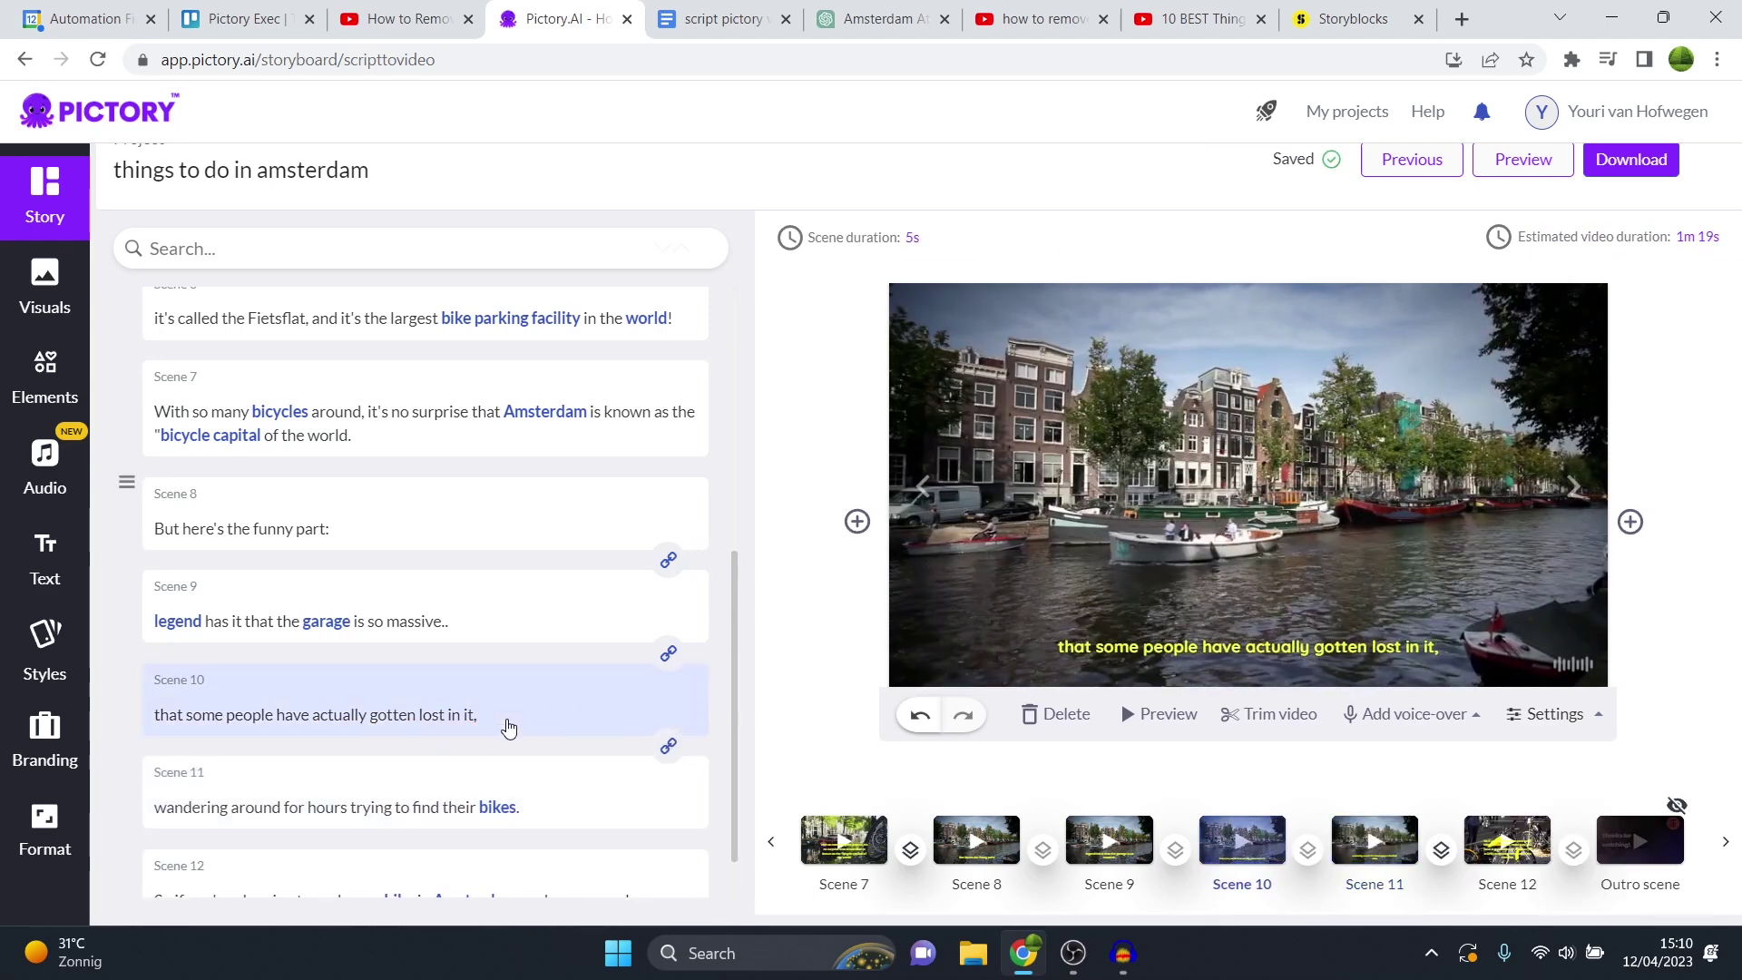
Step: Set the caption font size of Scene 10 to 32 and remove the trailing comma from its text
left_click(1041, 287)
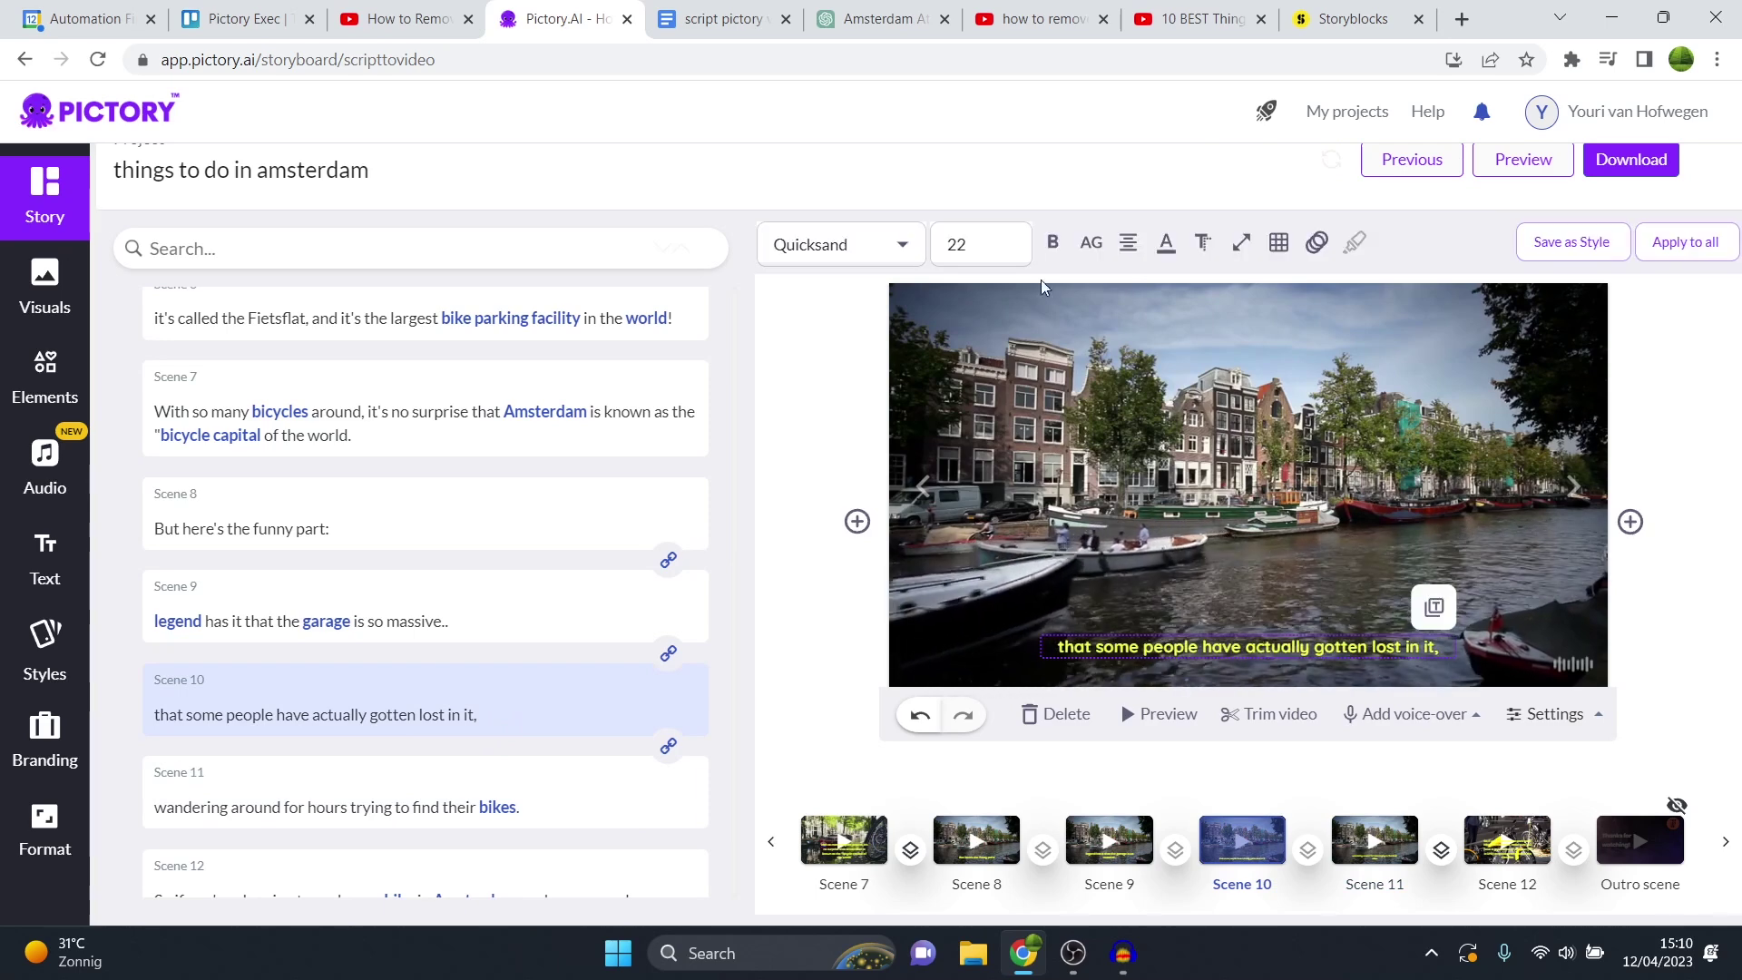
left_click(980, 244)
scroll(984, 506, "down", 3)
left_click(970, 545)
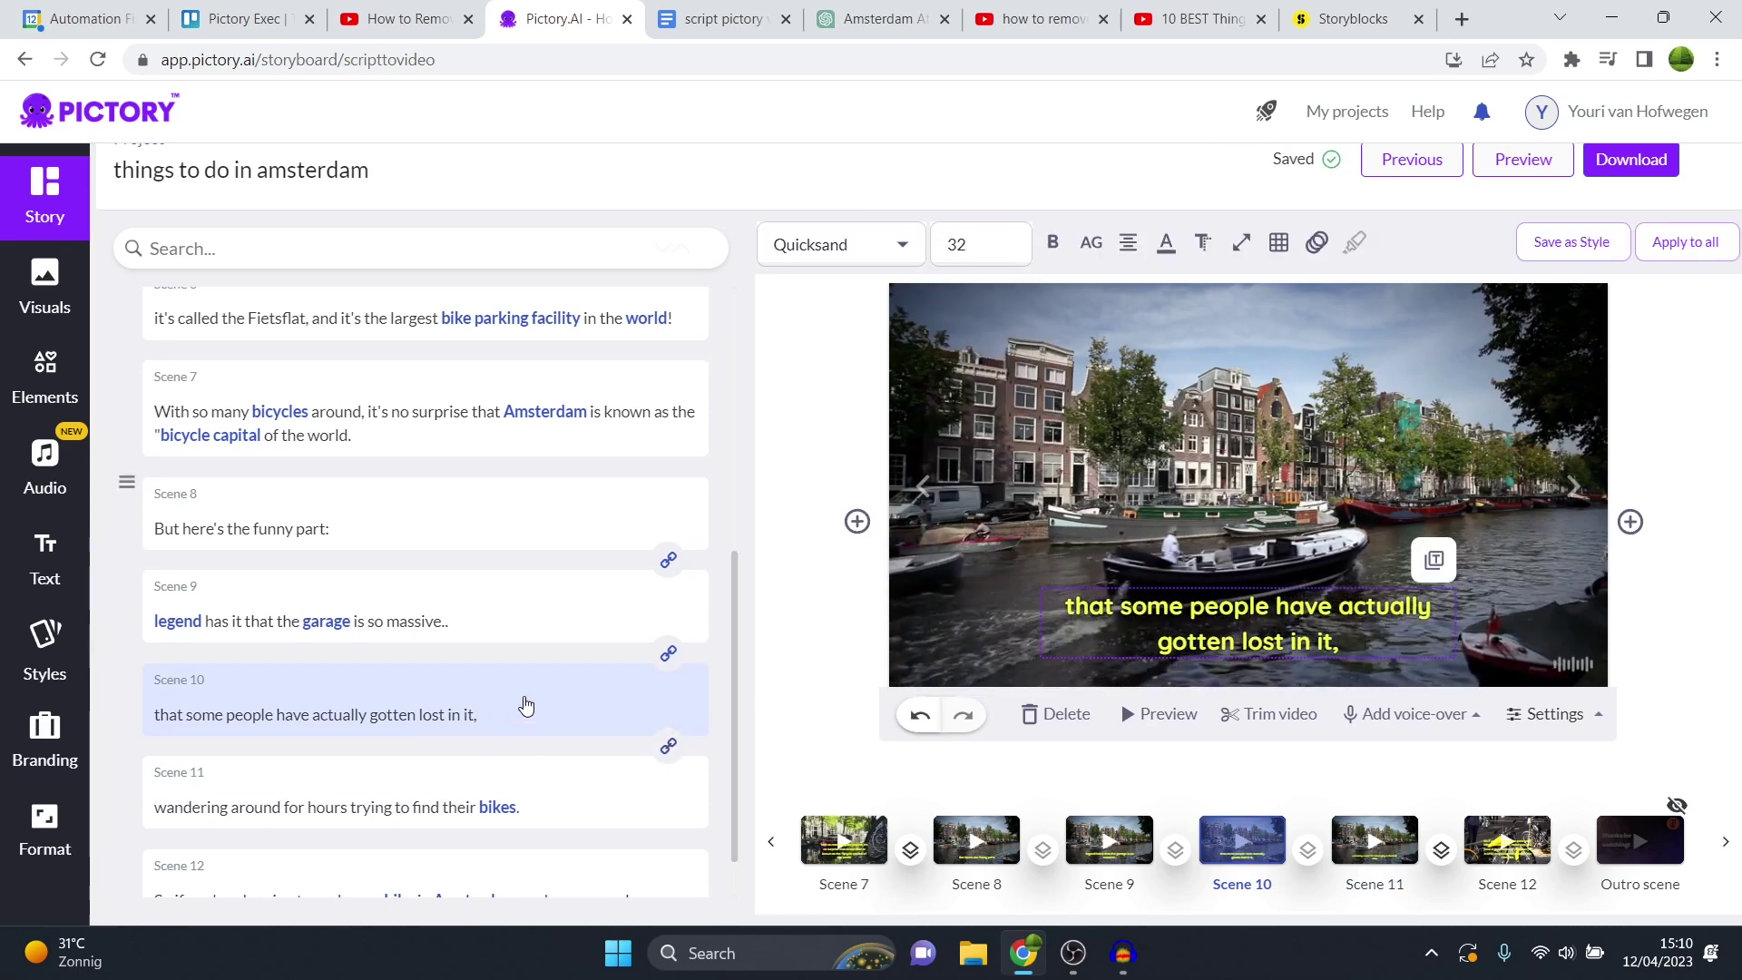
left_click(506, 723)
left_click(487, 723)
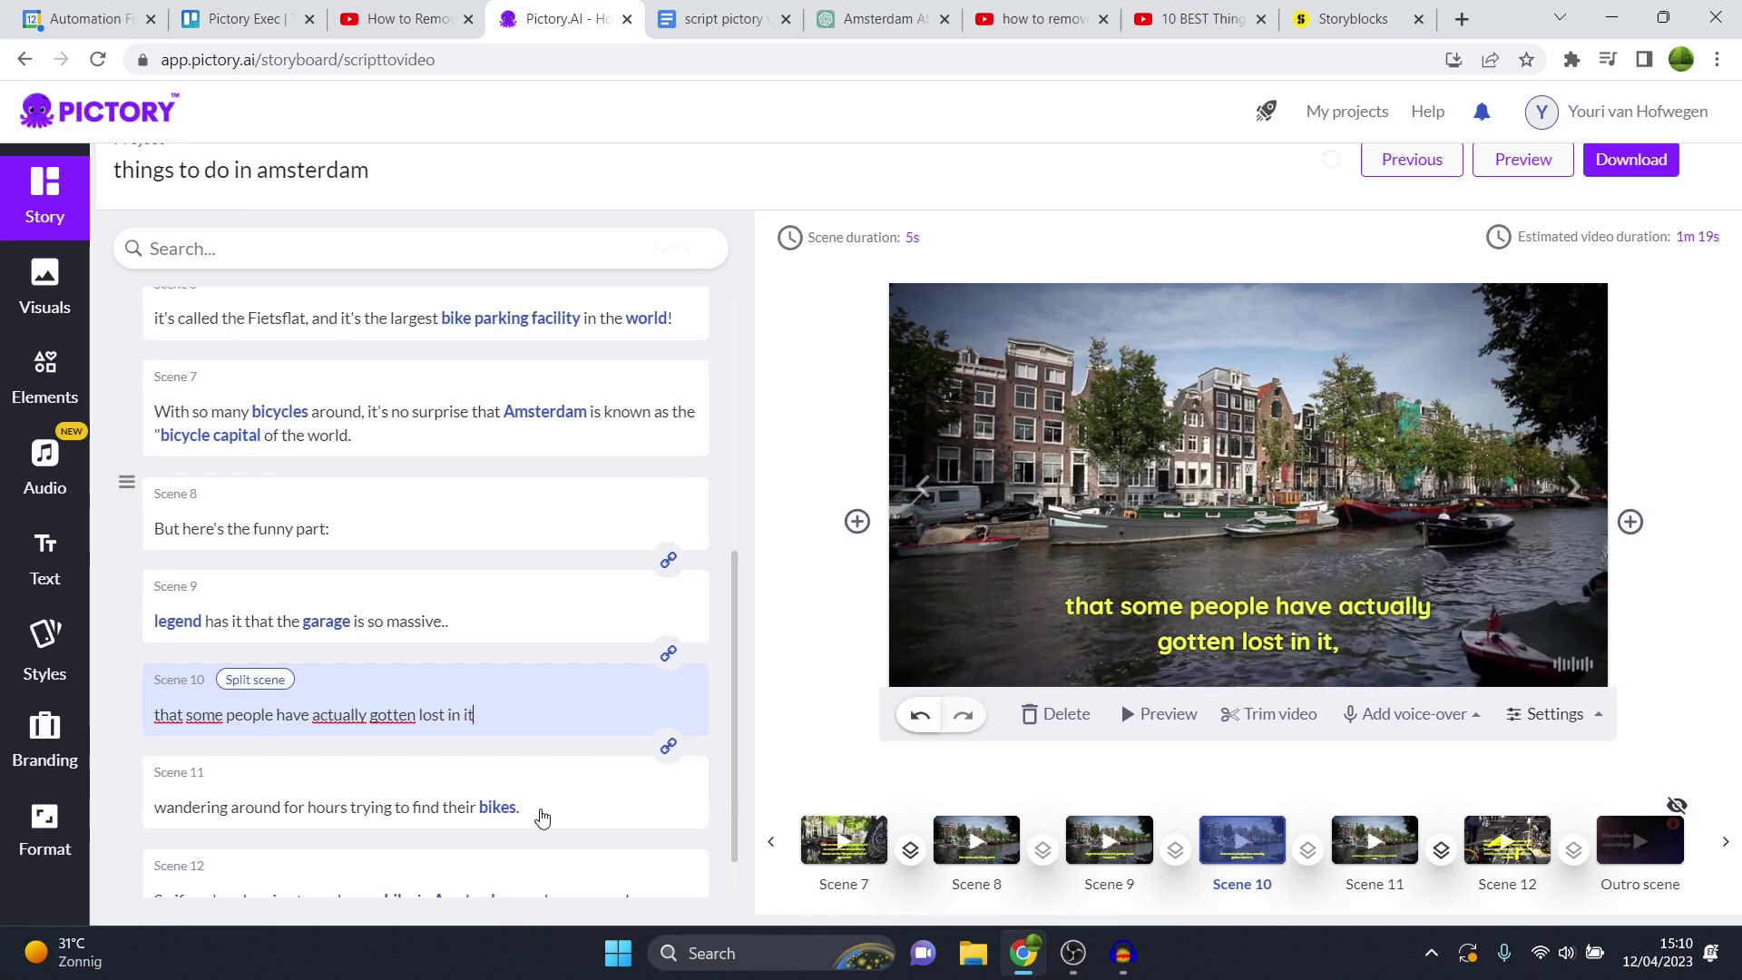
Step: Check the visuals of Scenes 8 to 11 and unlink these scenes from one another
left_click(519, 521)
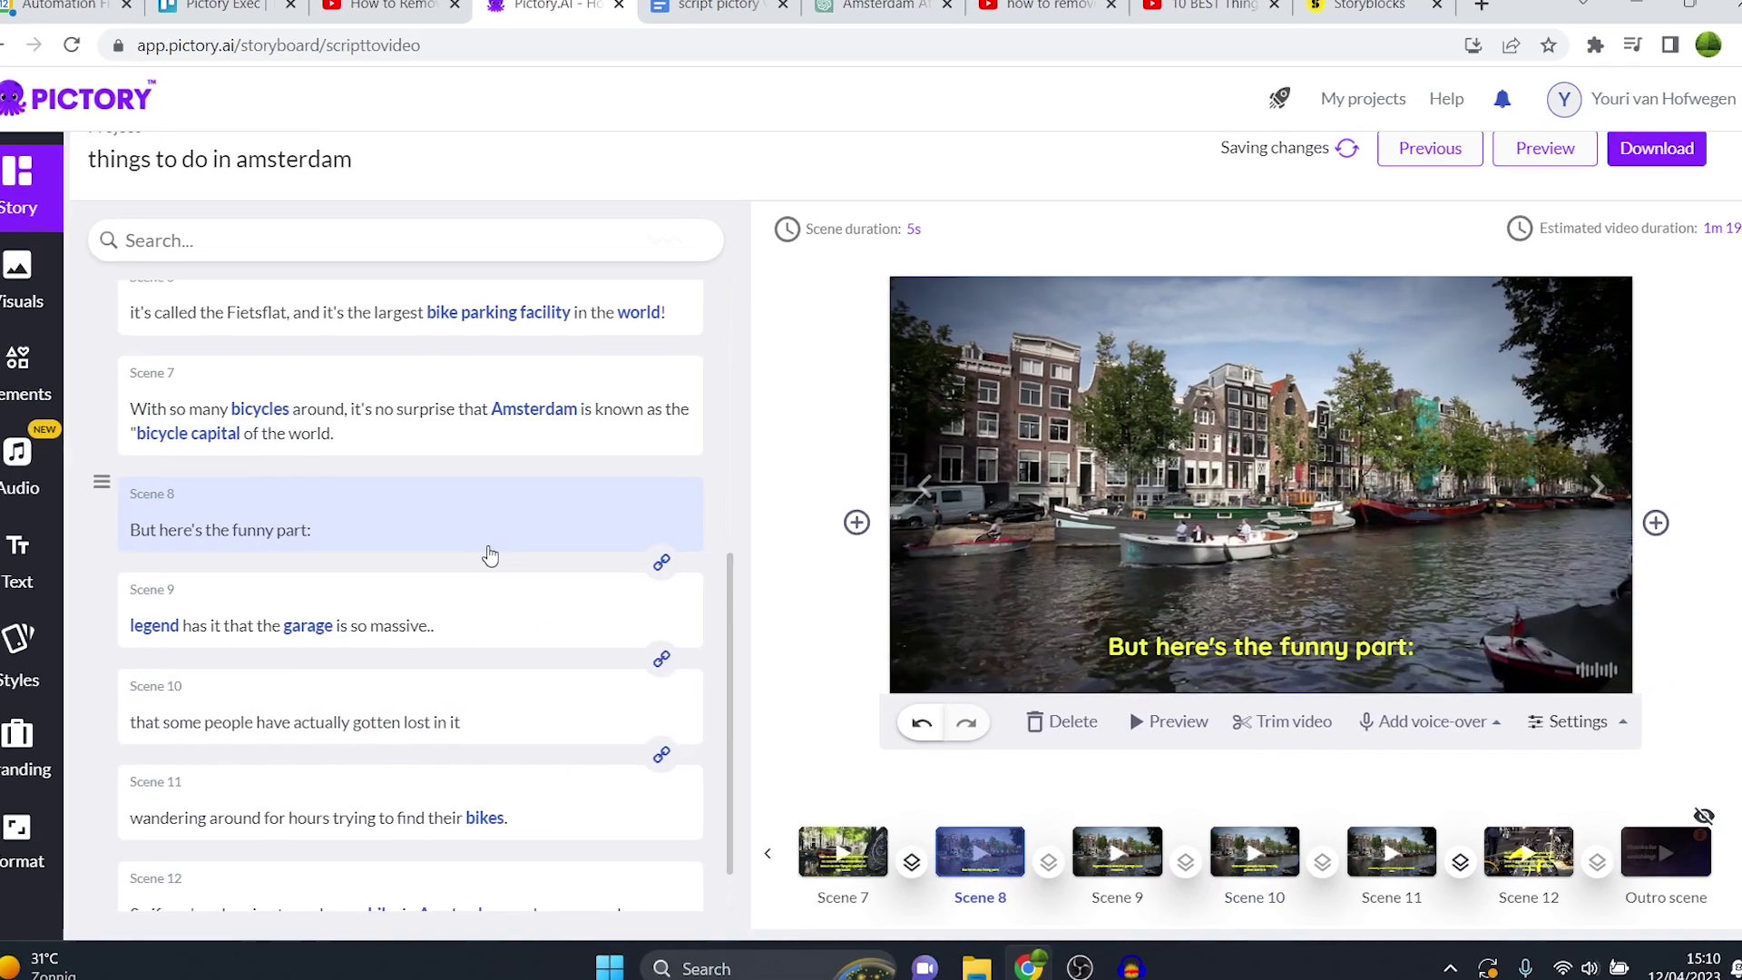
left_click(502, 628)
left_click(508, 724)
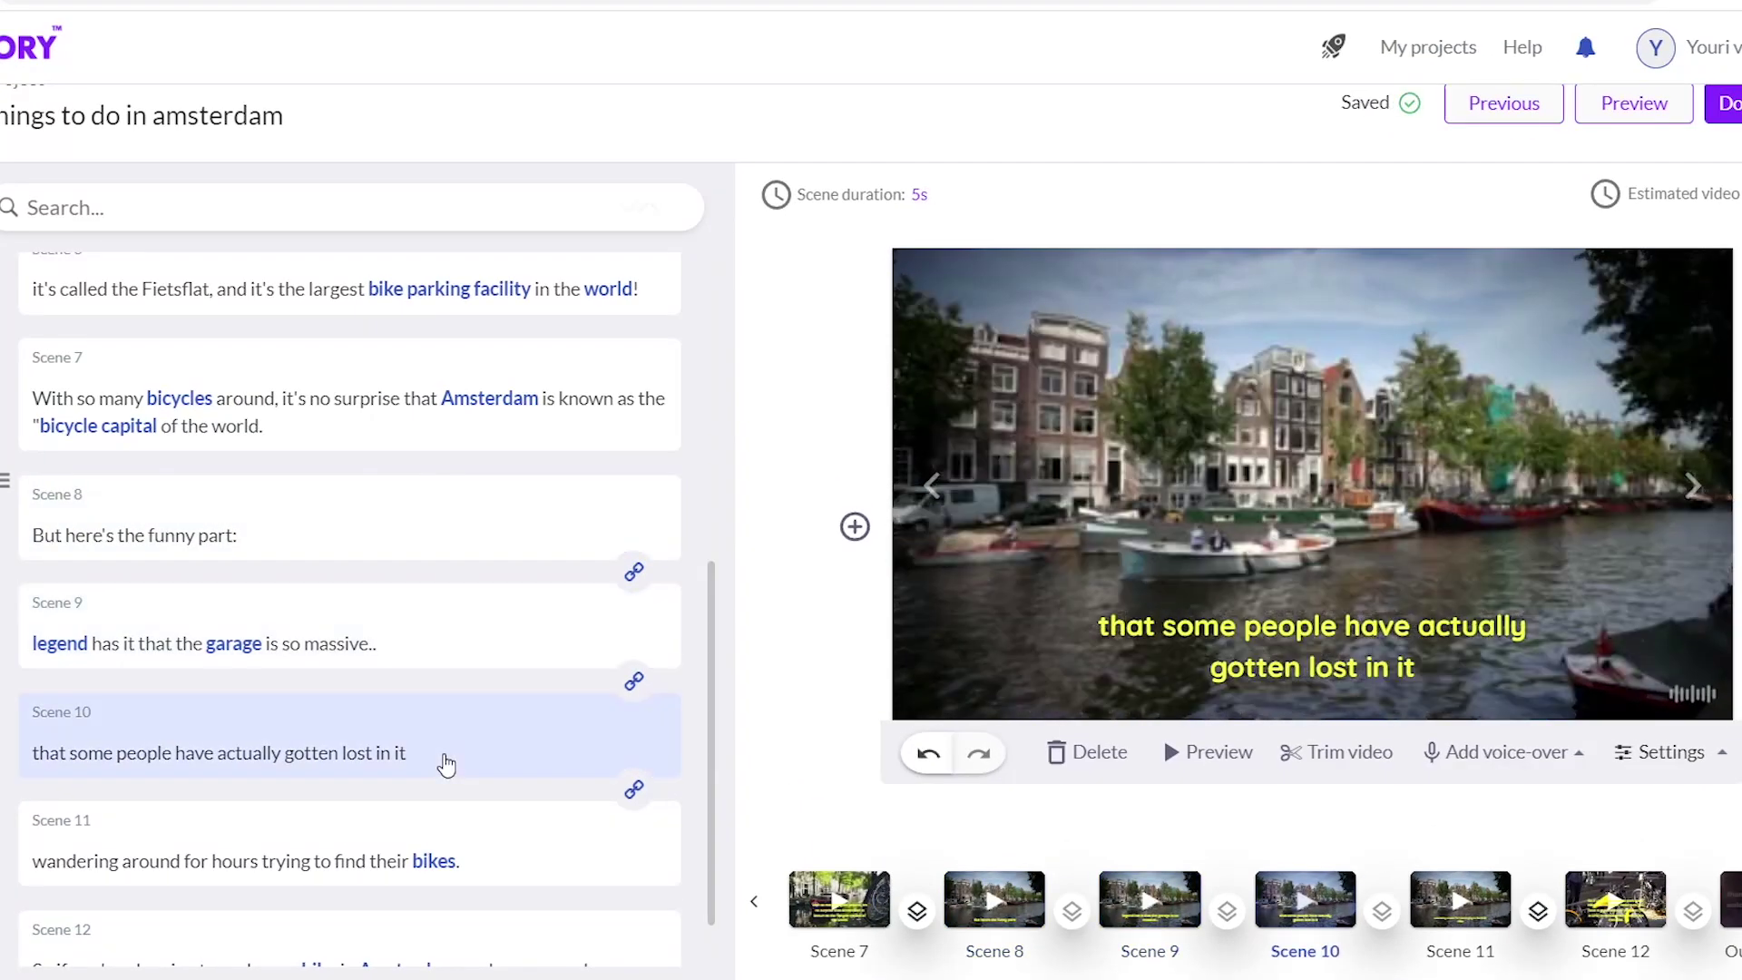
left_click(464, 828)
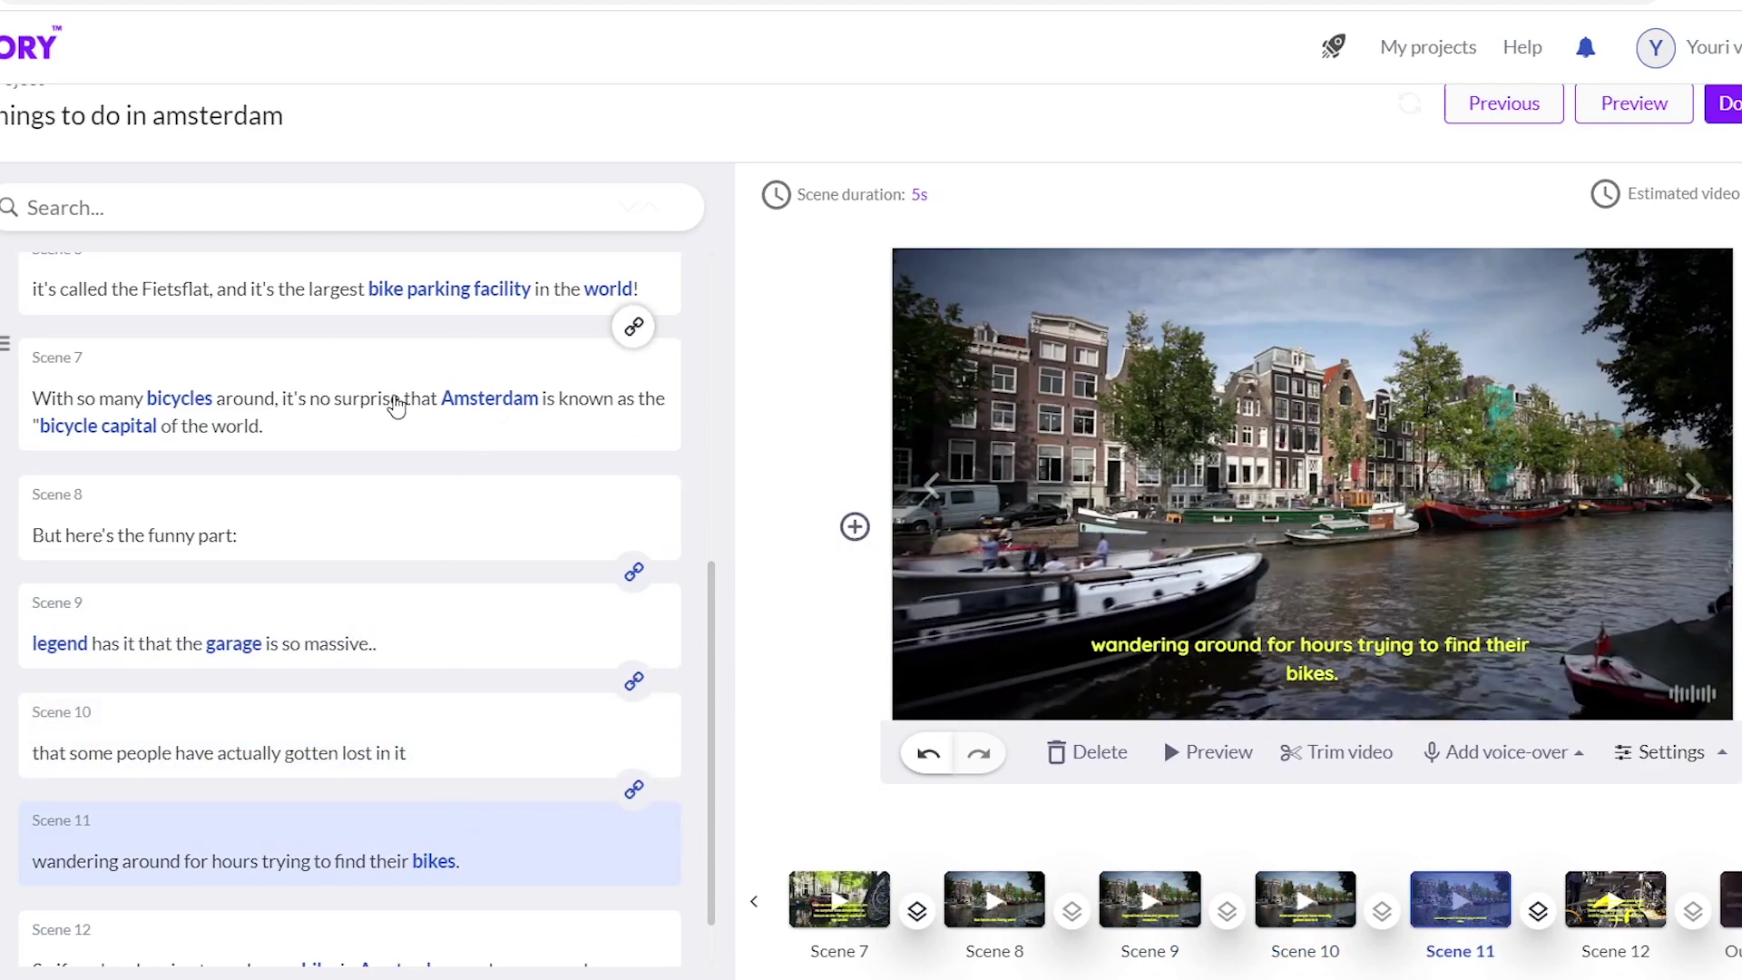
left_click(634, 572)
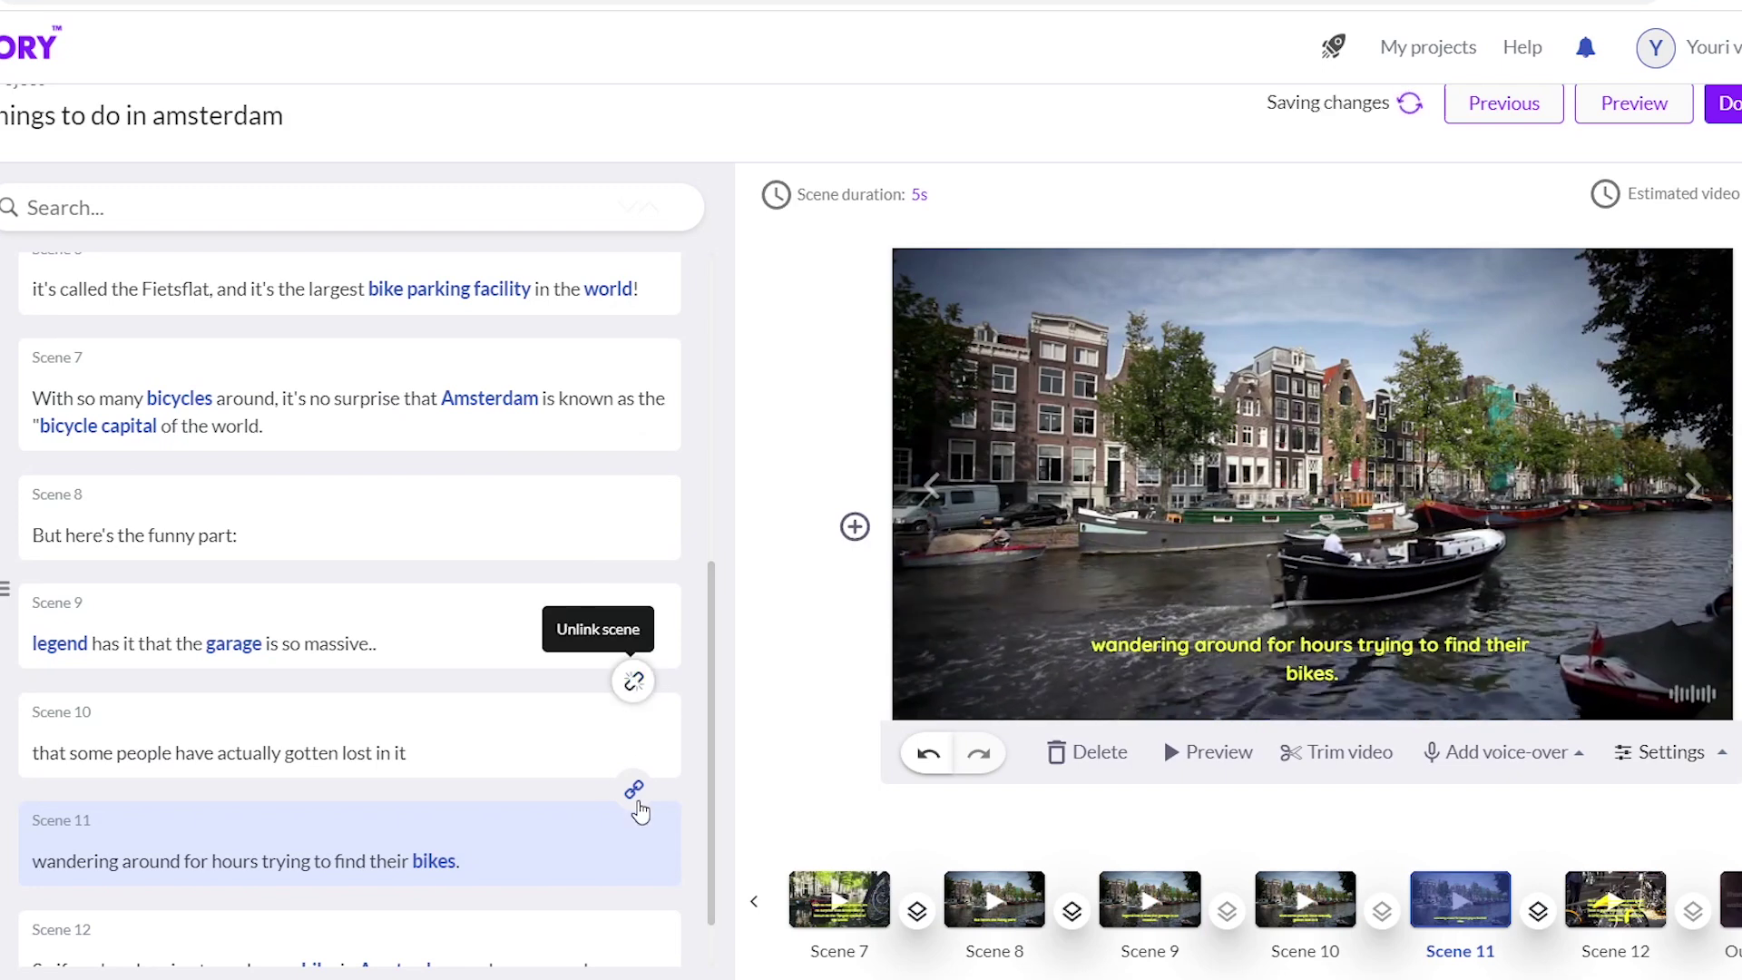
left_click(634, 683)
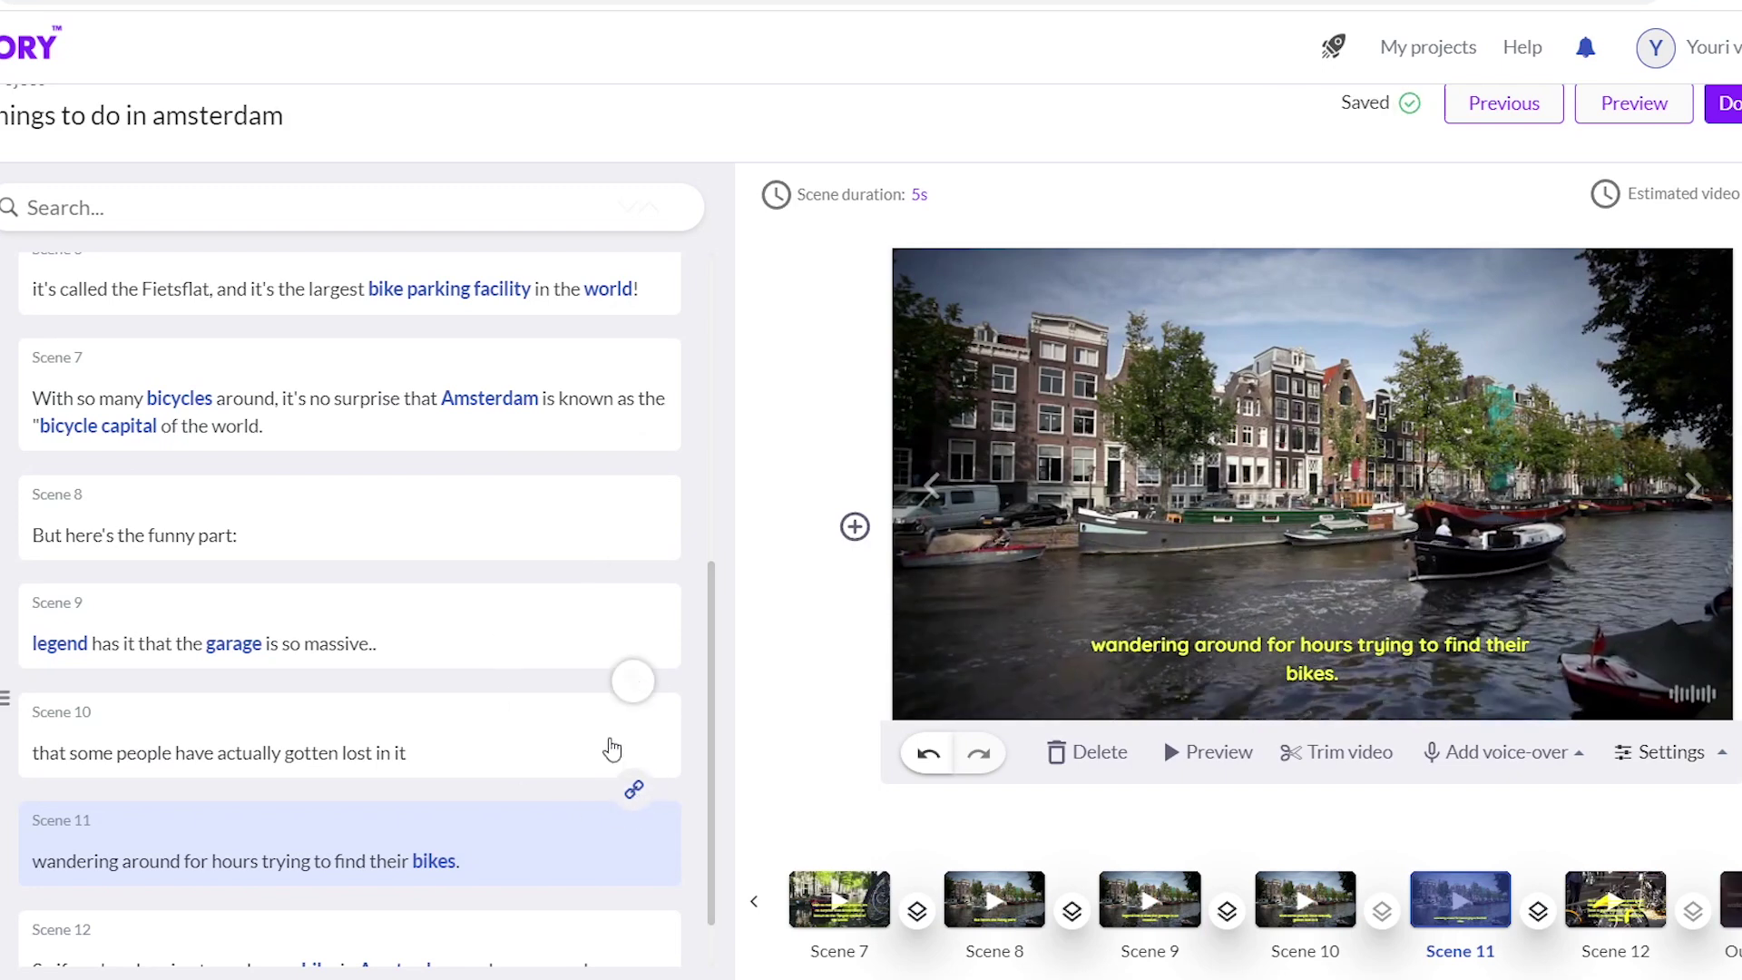
left_click(633, 790)
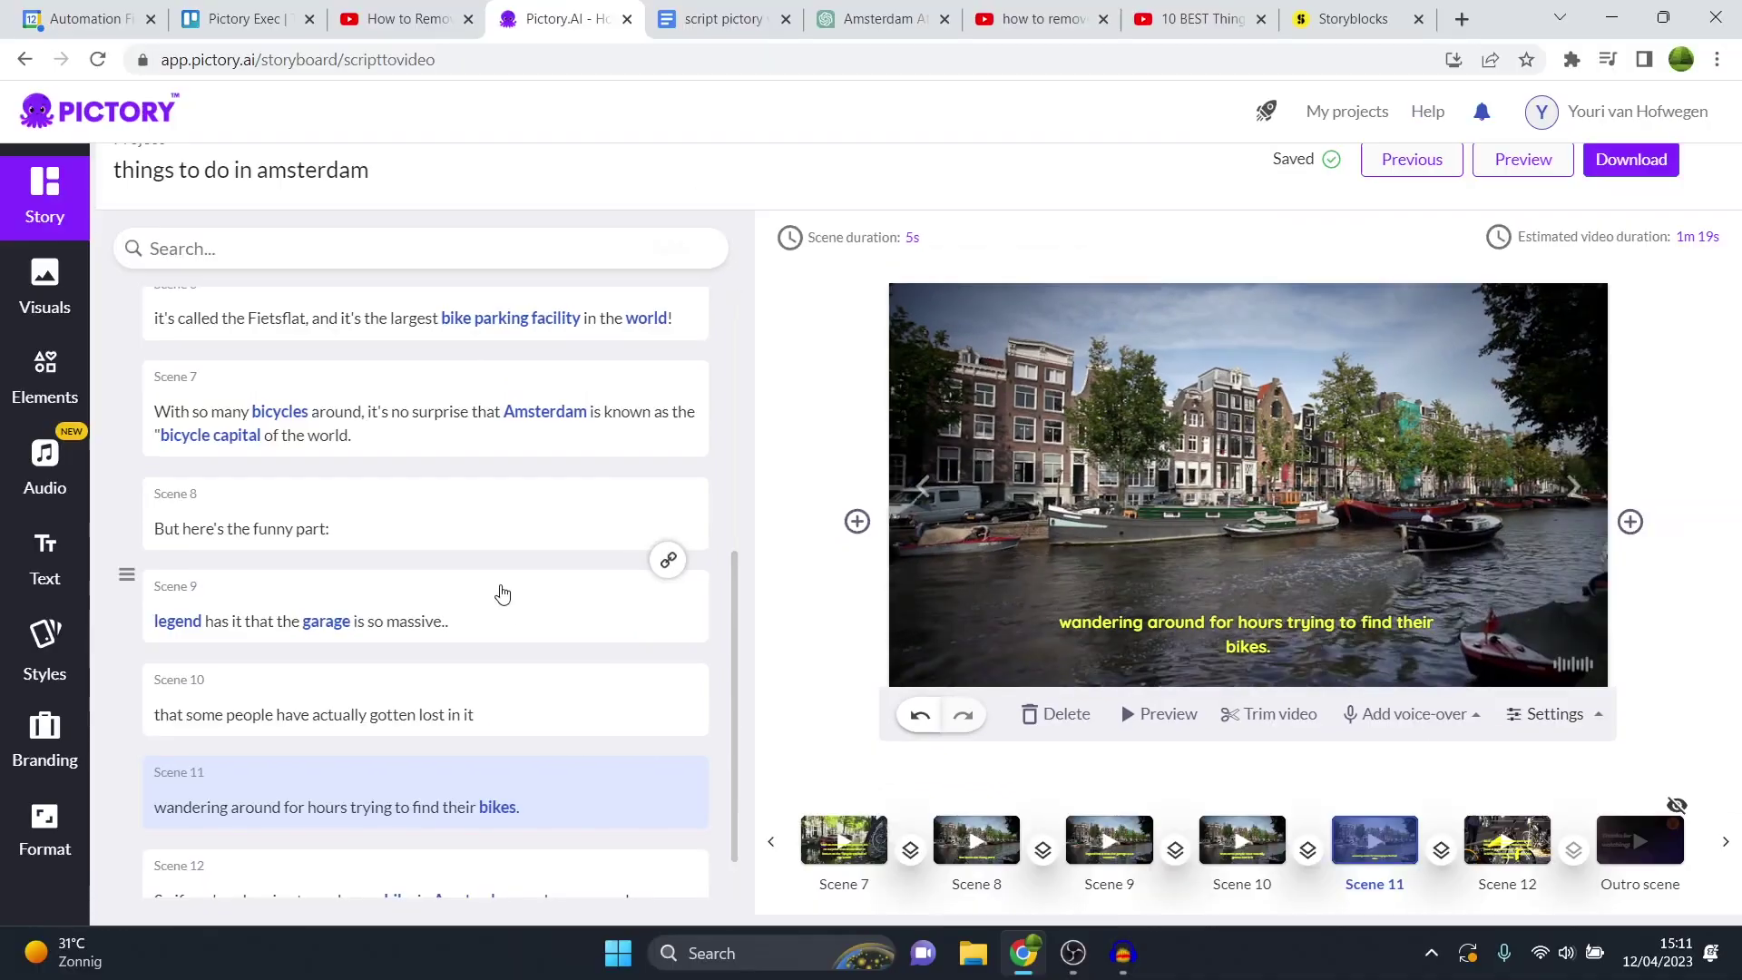
Step: Replace the visual of Scene 9 with the library clip of a windmill beside the water
left_click(429, 627)
left_click(50, 290)
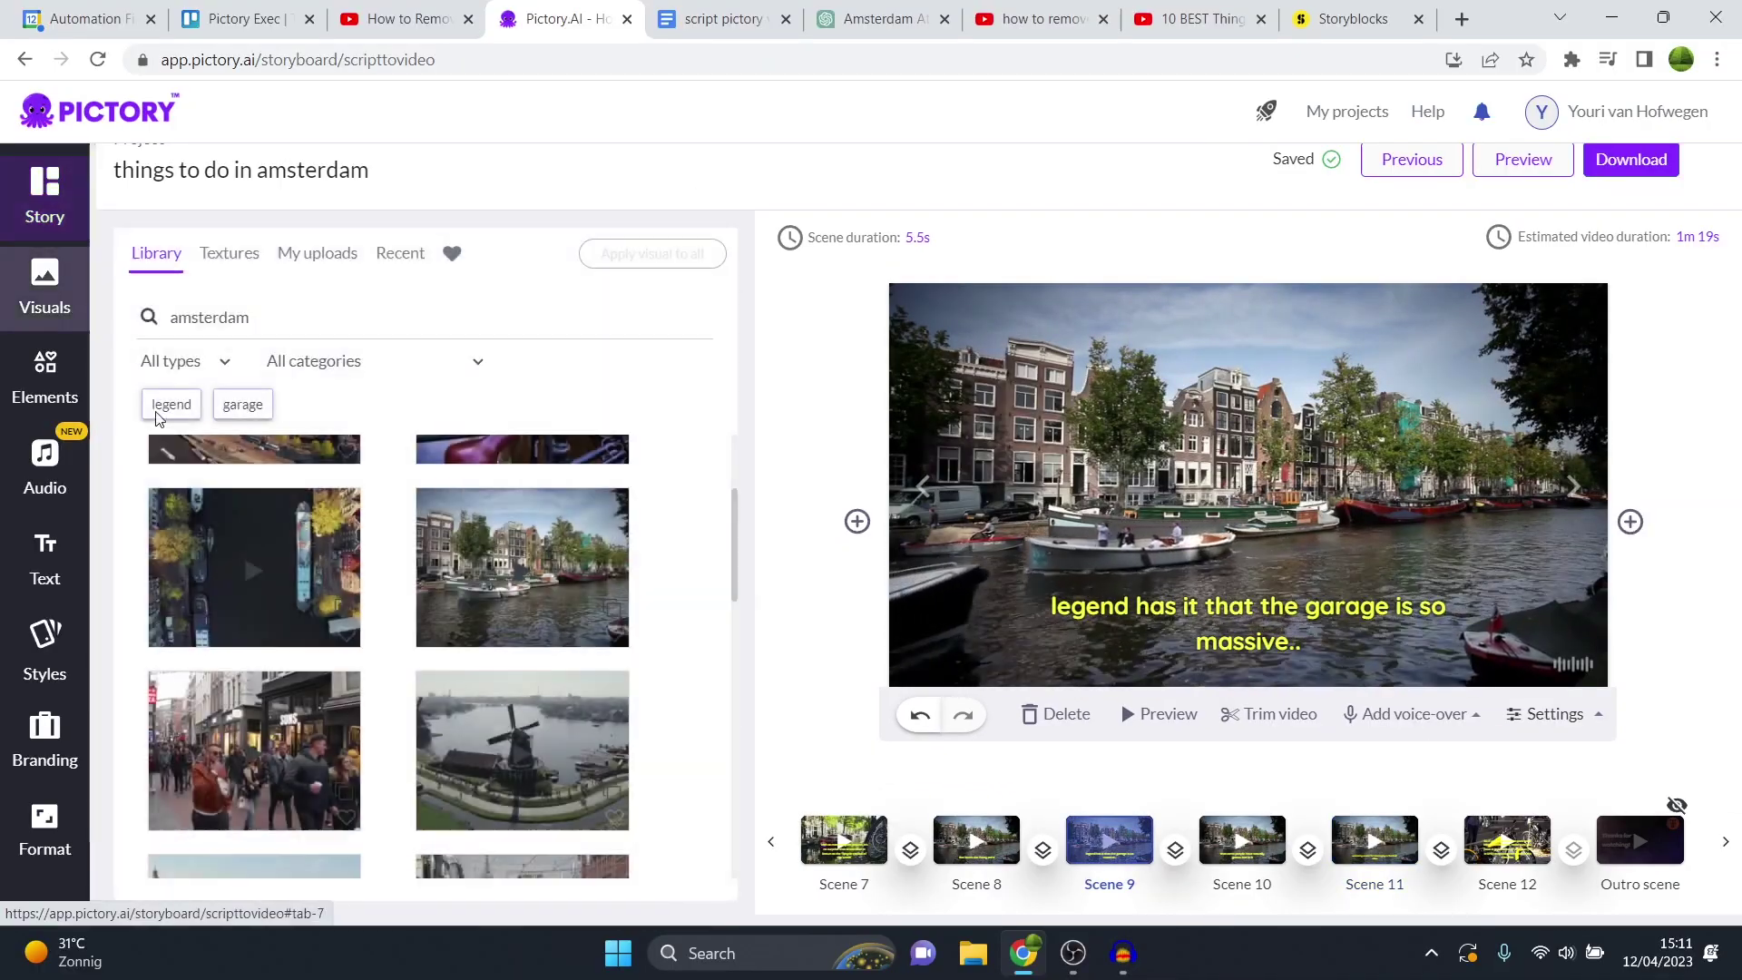
scroll(530, 542, "down", 5)
left_click(531, 542)
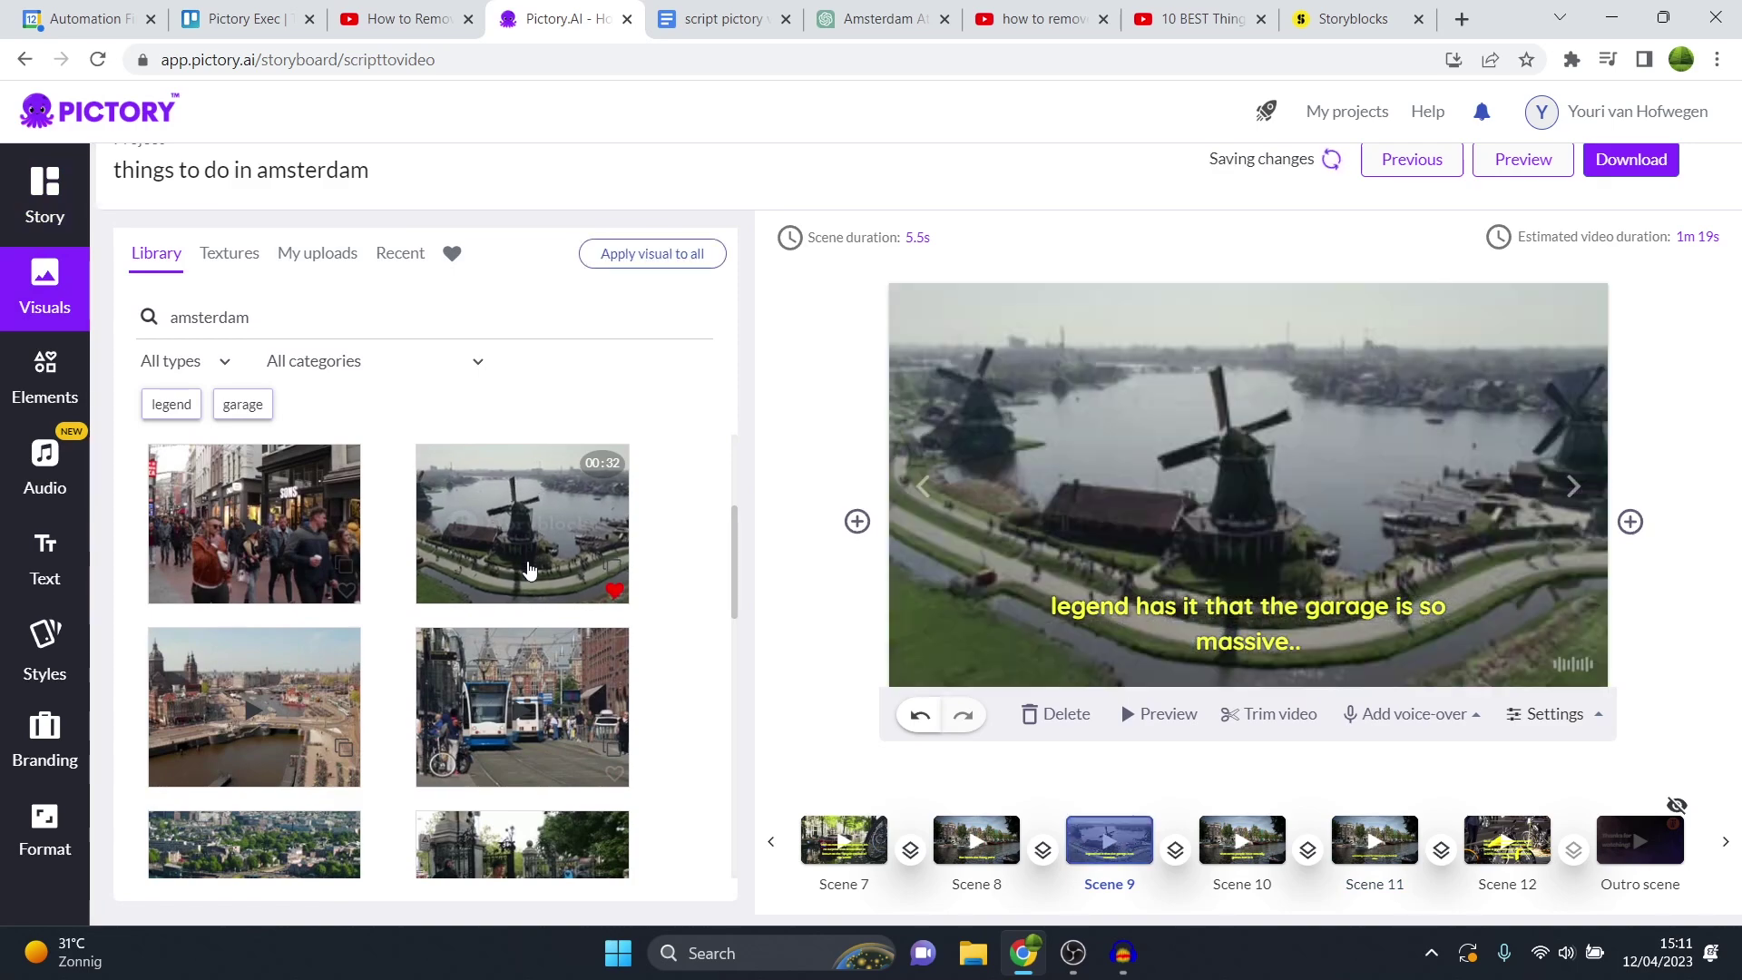
Step: Replace Scene 9's visual with the uploaded photo of the multi-storey bike parking garage and make it fill the whole frame
left_click(35, 215)
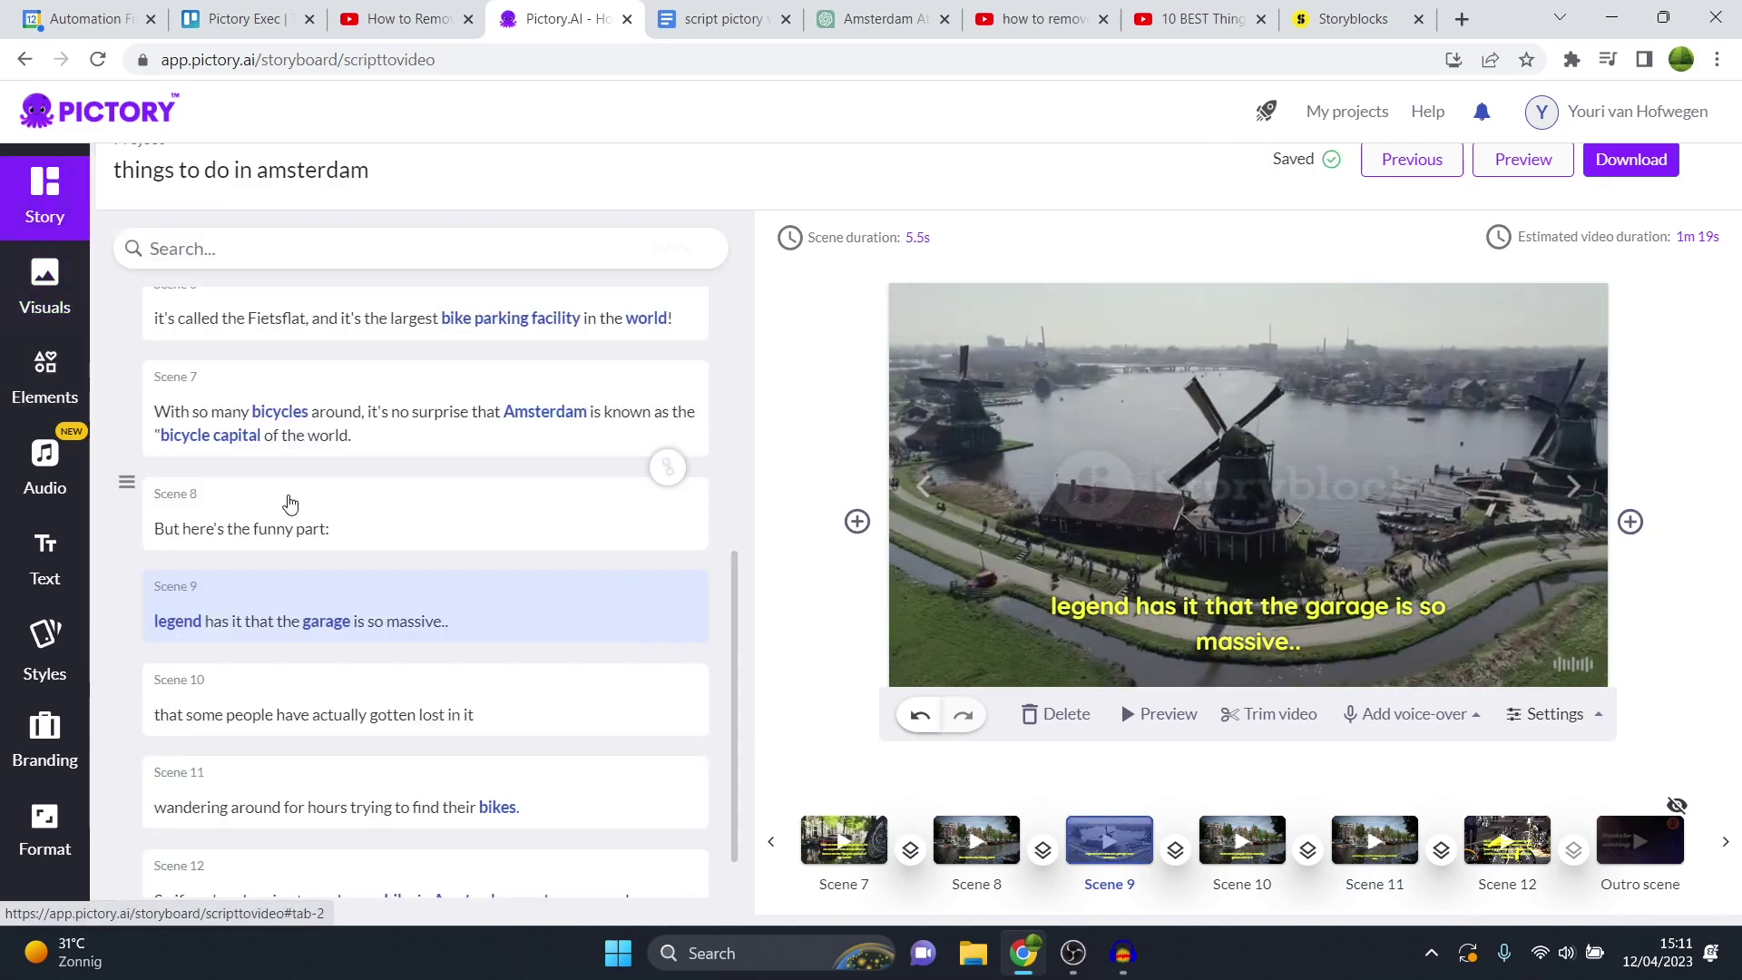
left_click(580, 517)
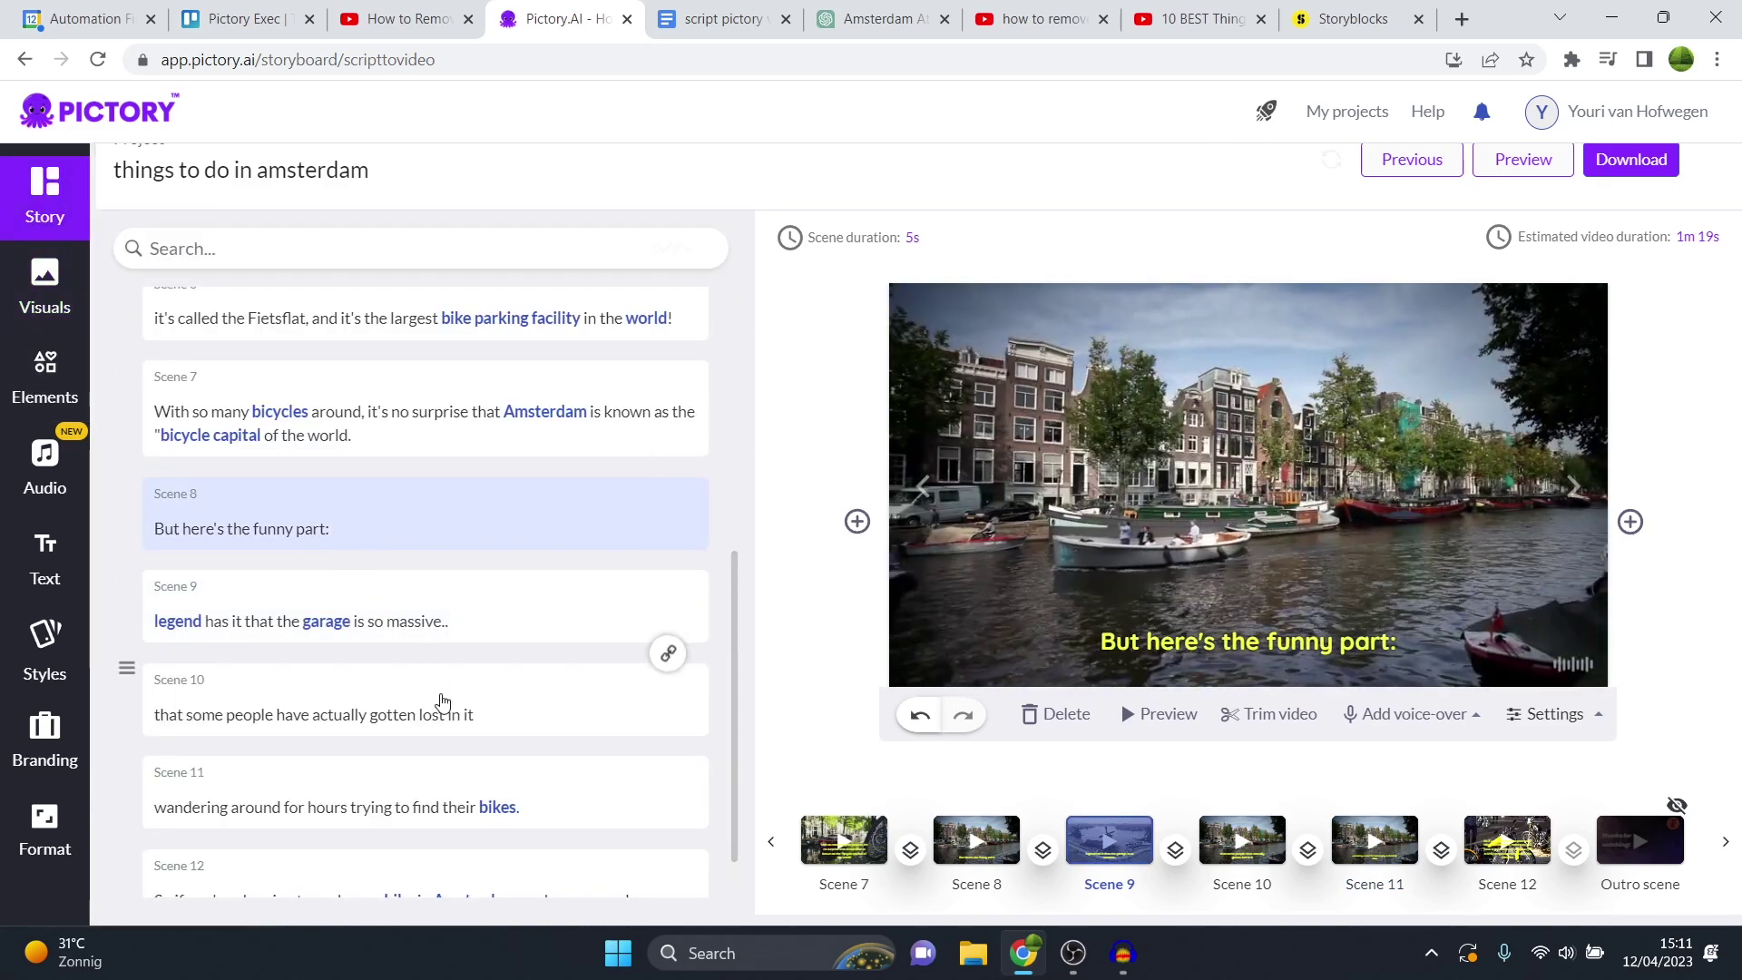
left_click(439, 704)
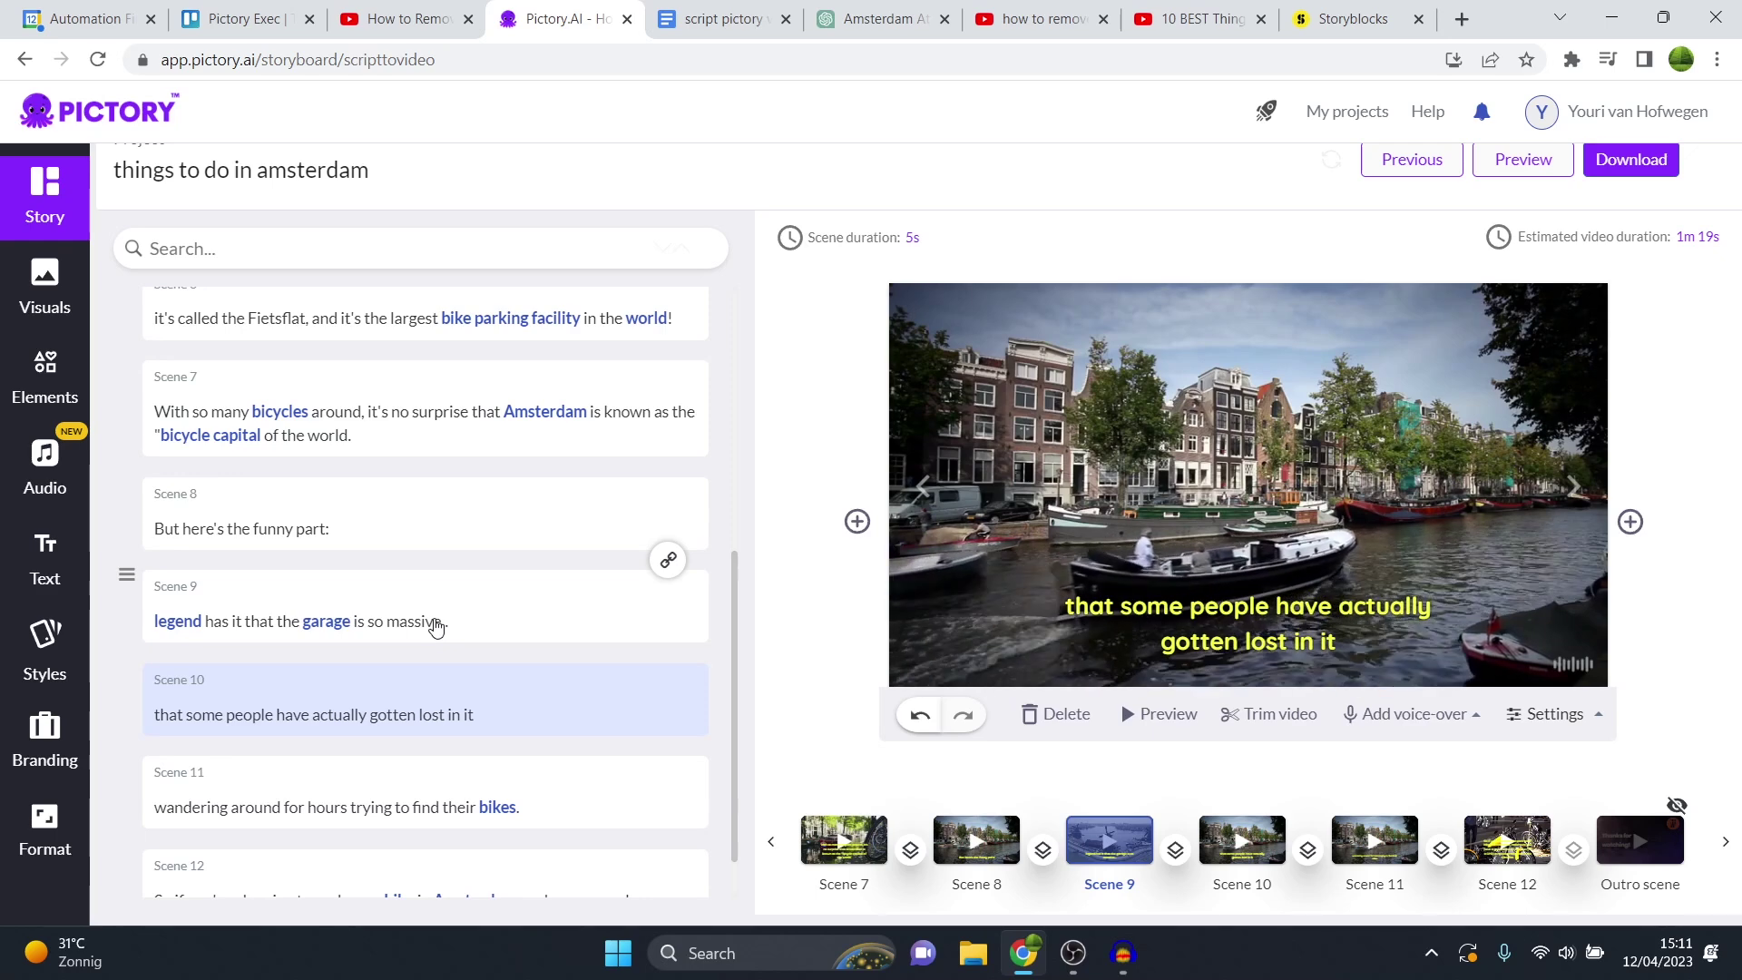
left_click(463, 621)
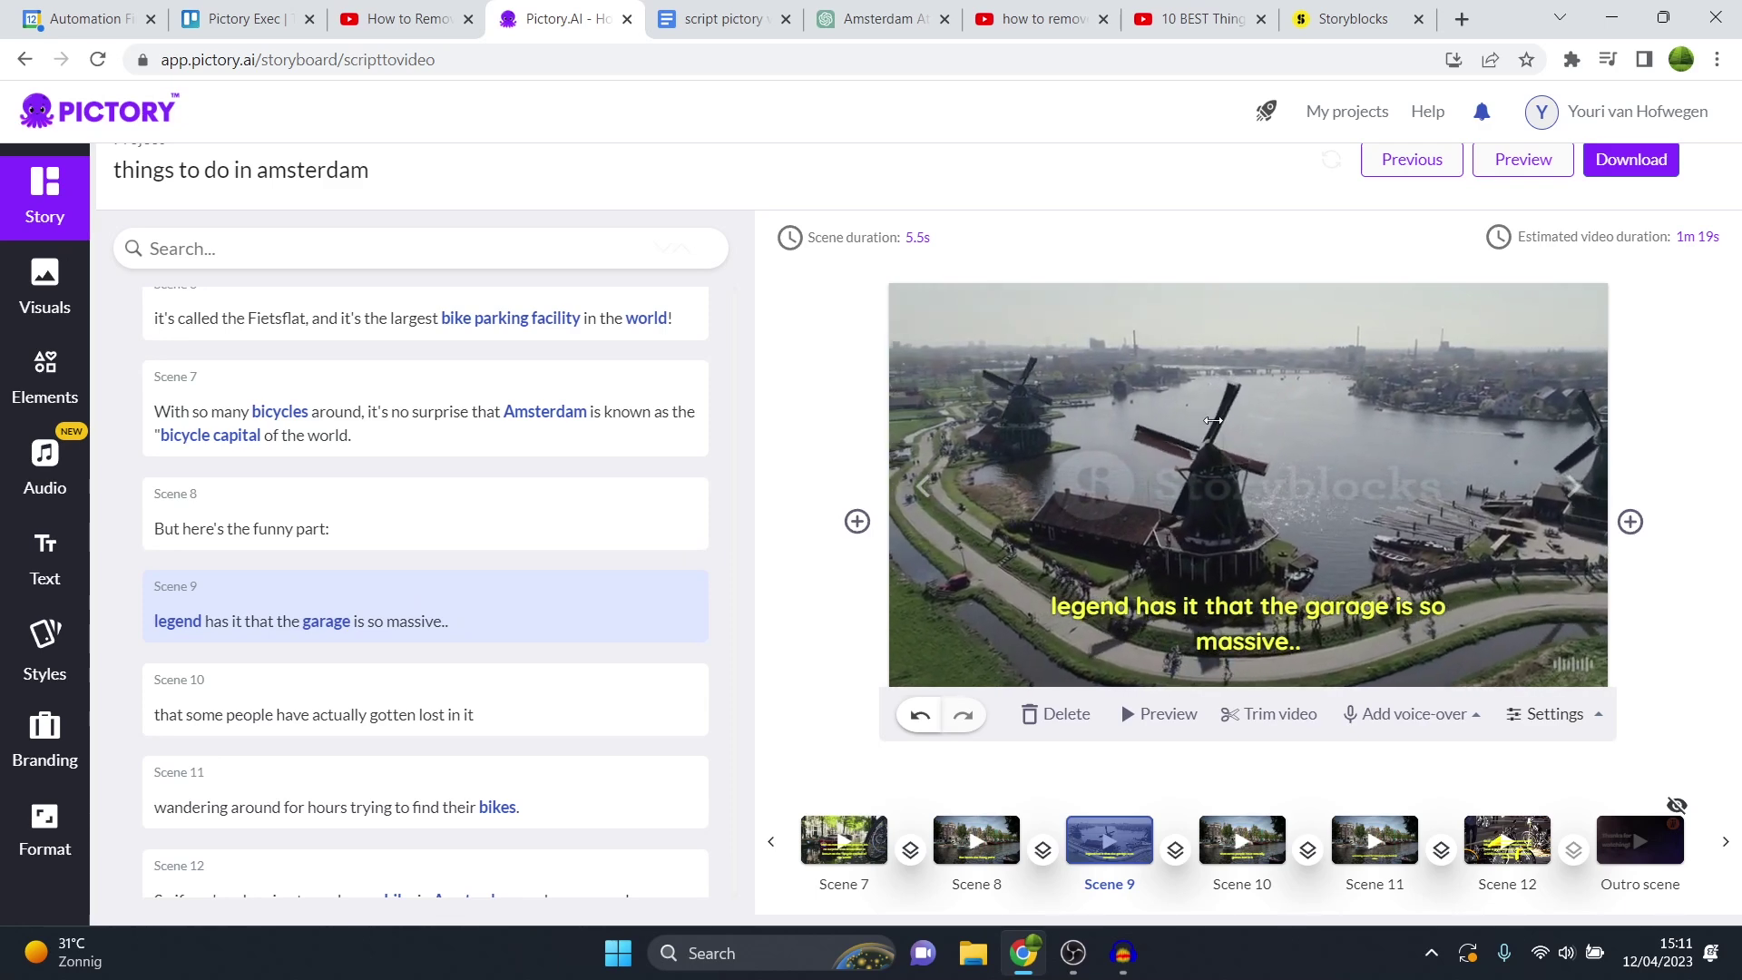
left_click(43, 283)
left_click(307, 263)
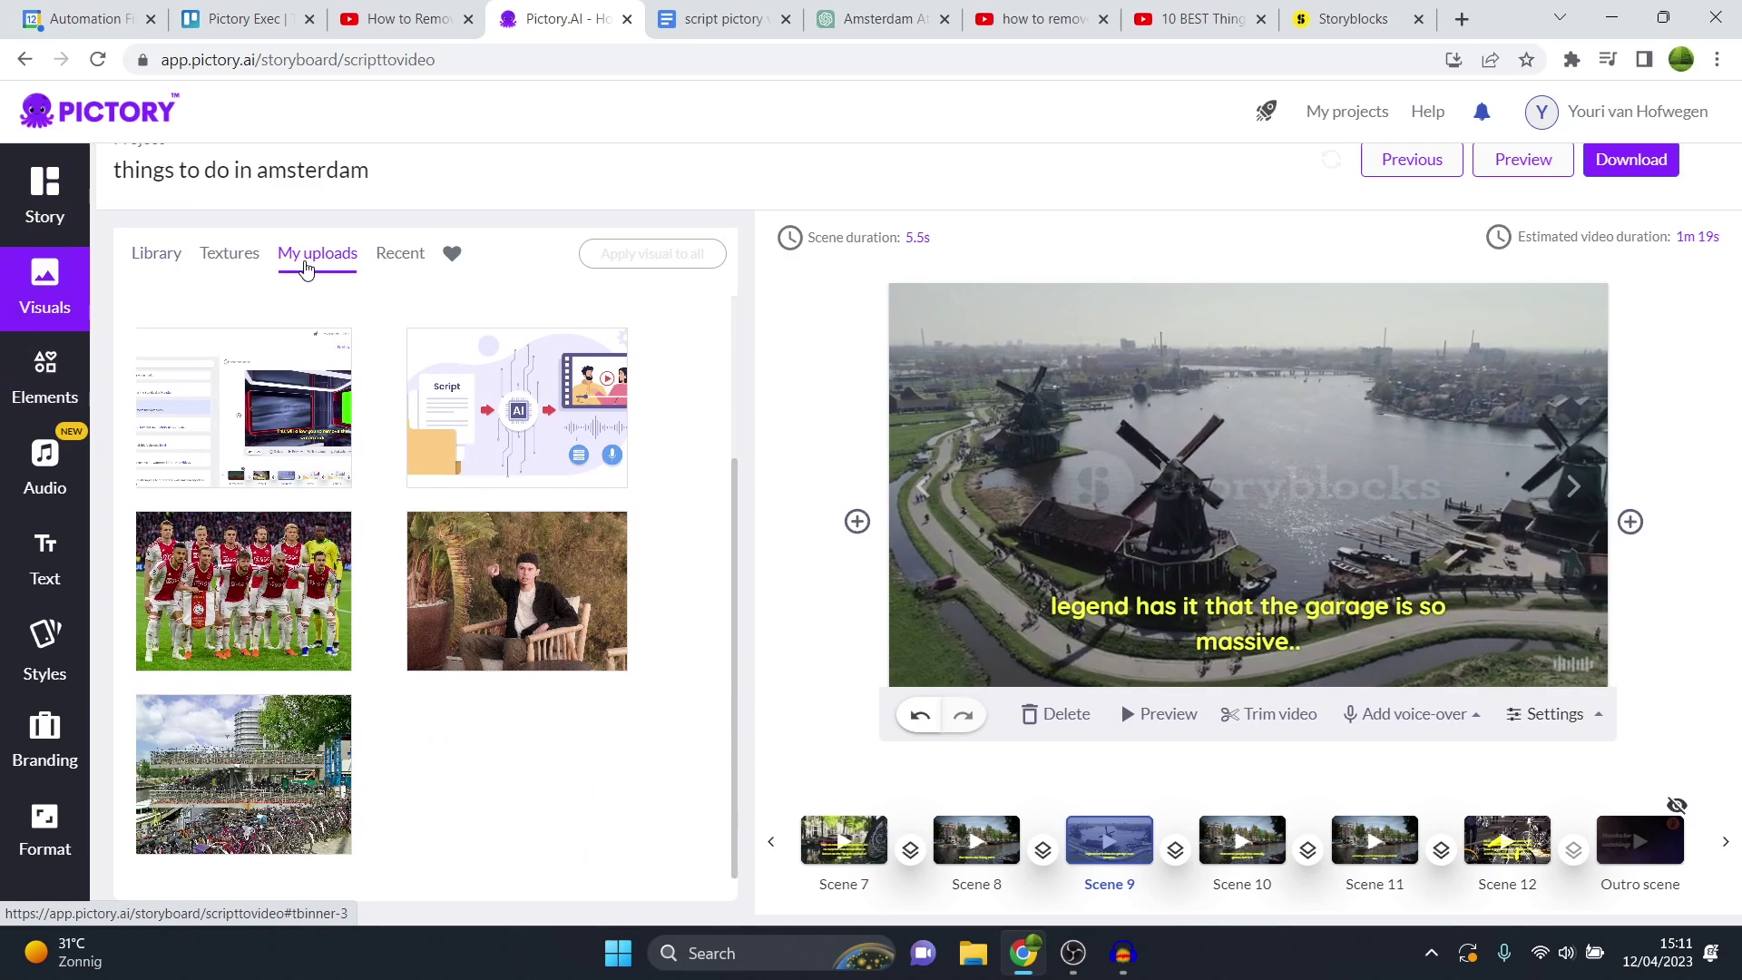
left_click(304, 742)
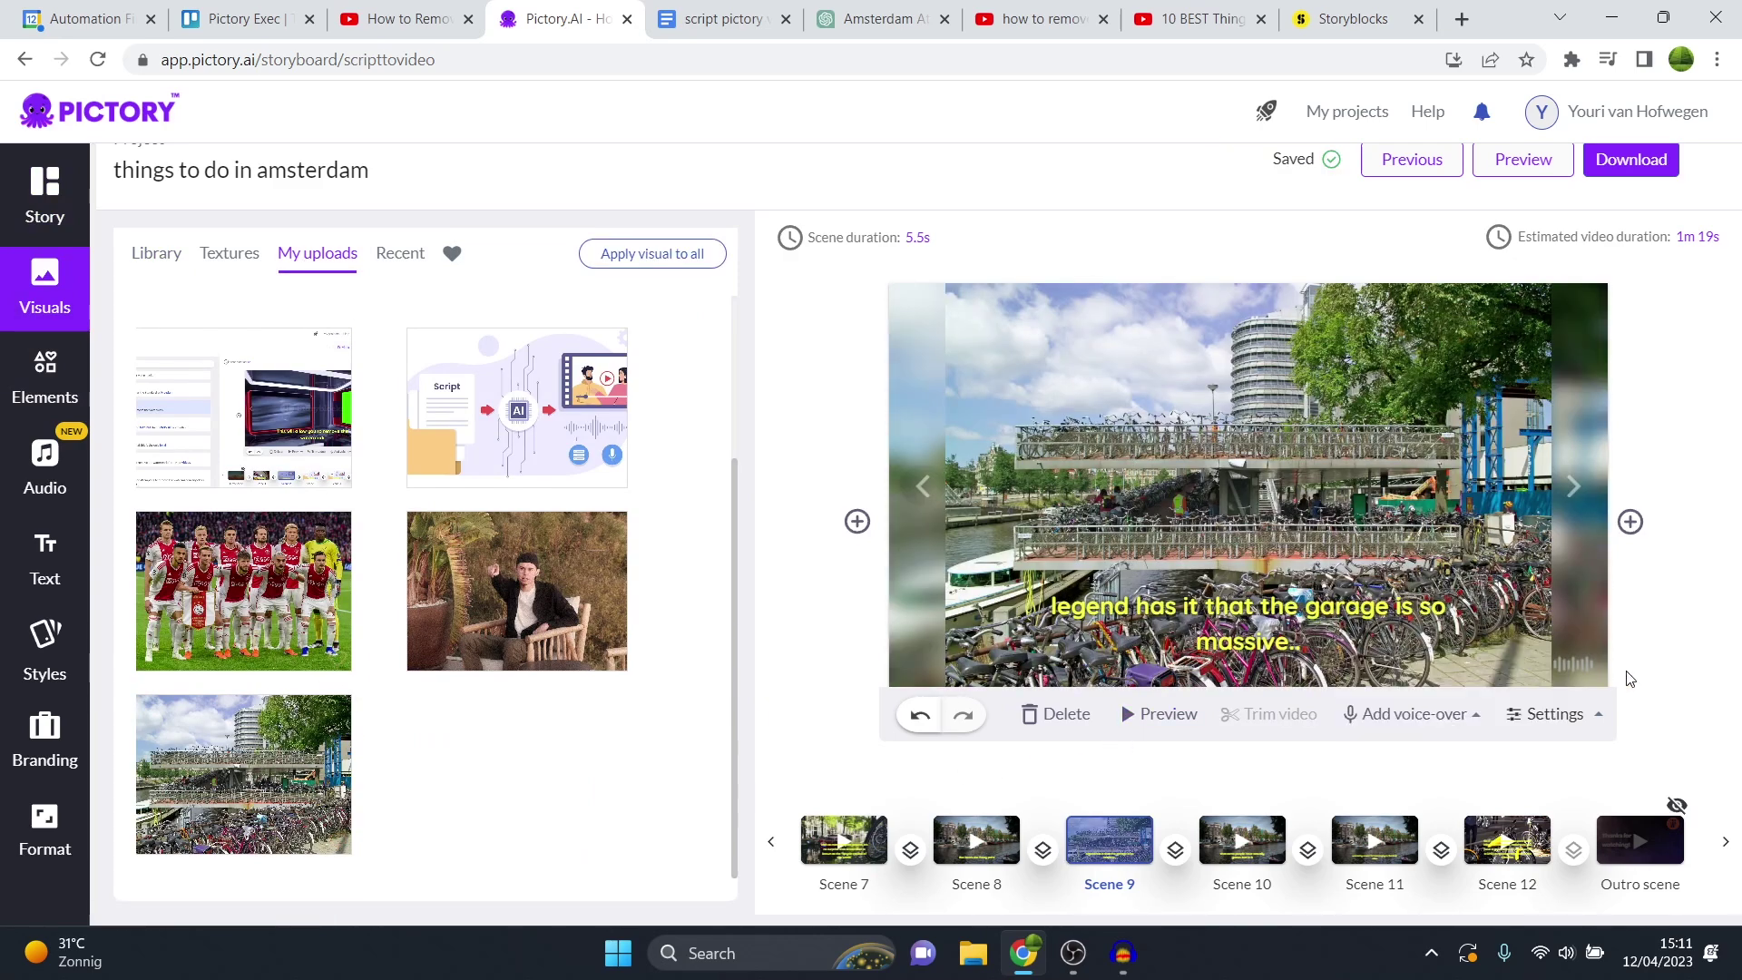
left_click(1590, 724)
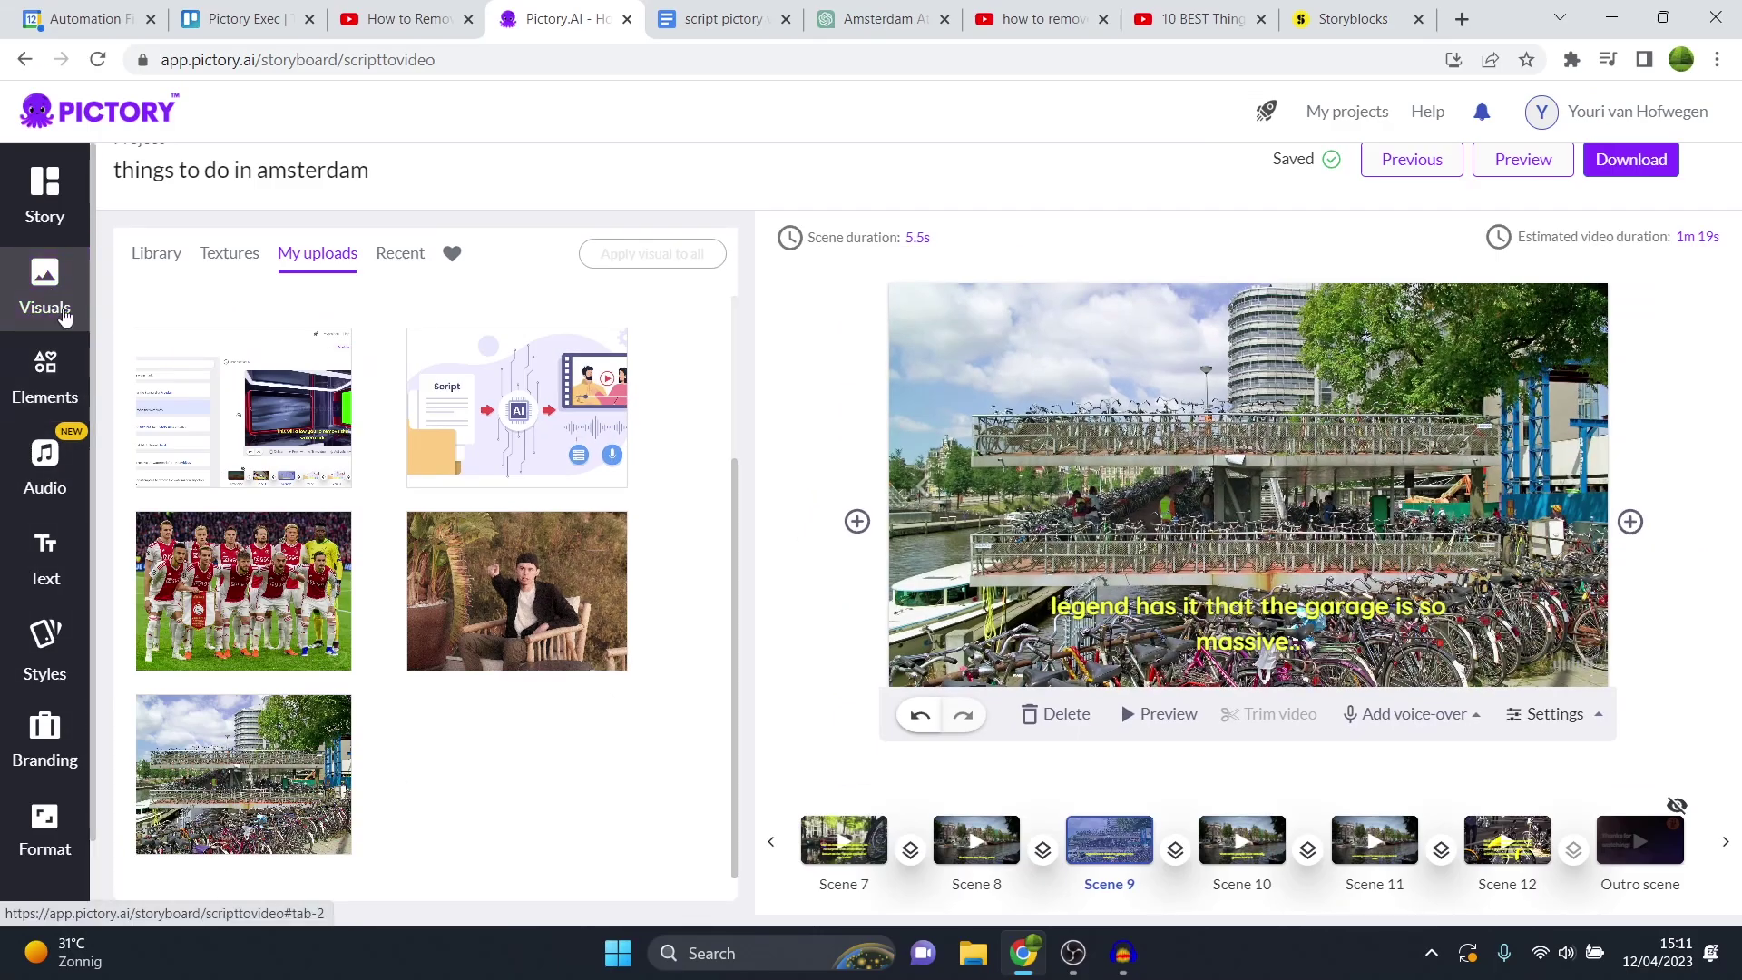
Step: Select Scene 10 and search the visuals library for "maze"
left_click(45, 192)
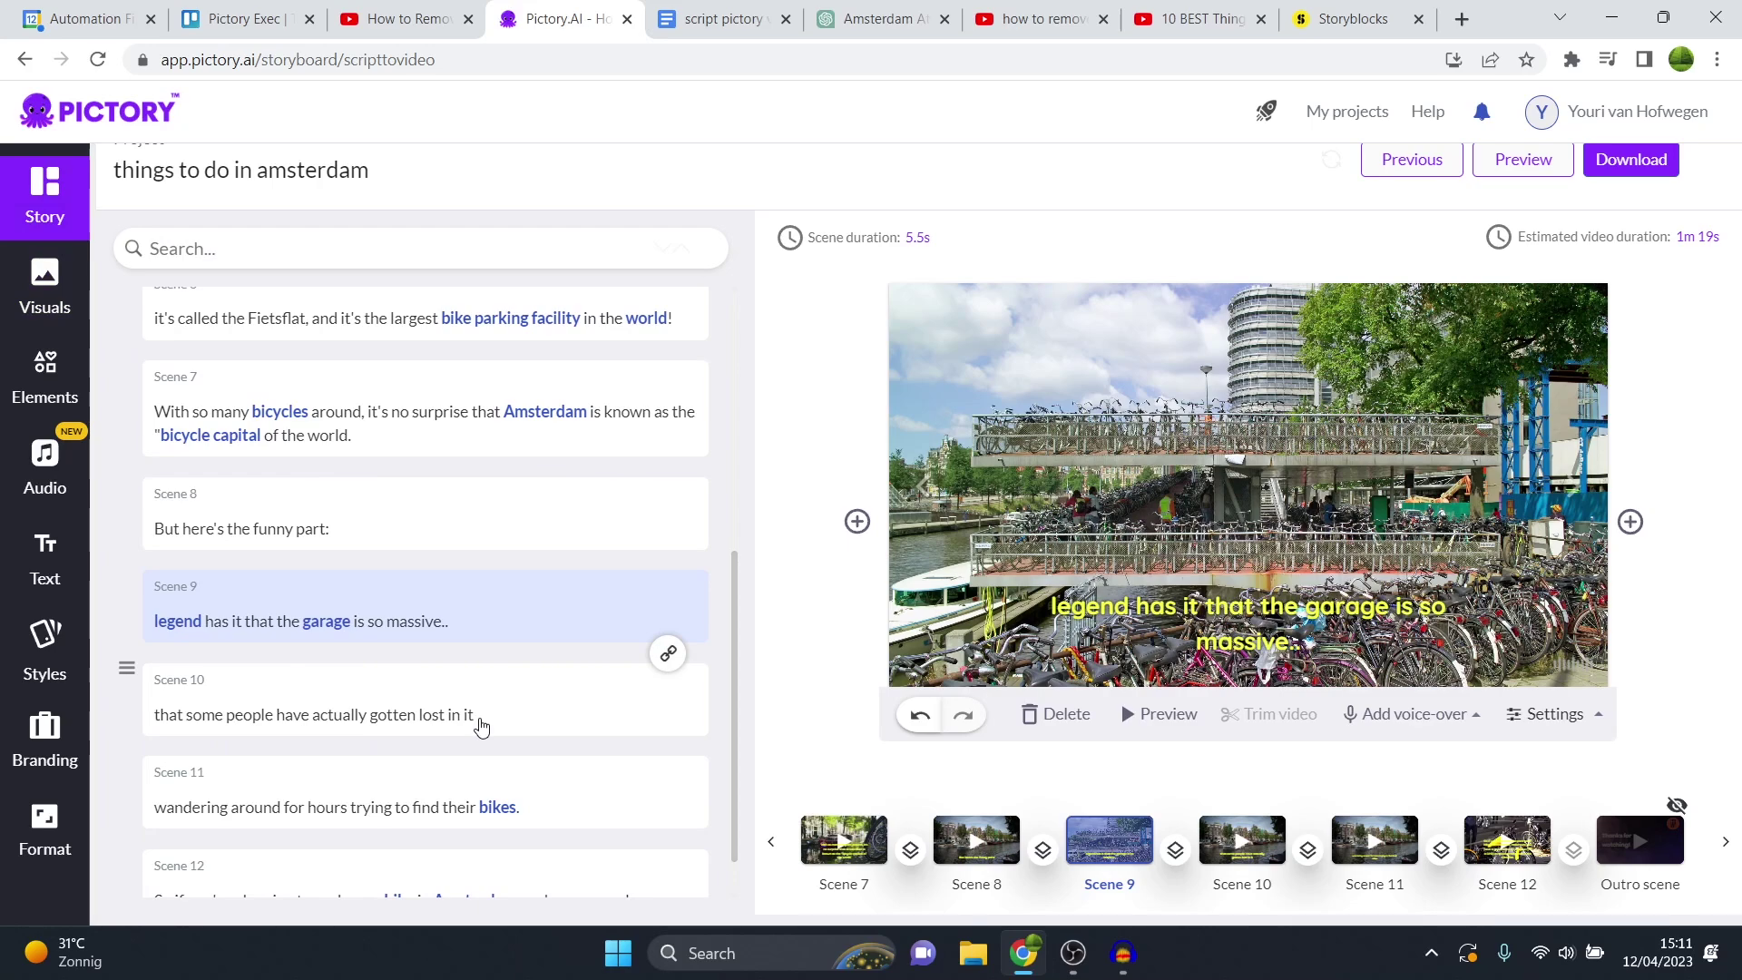
left_click(481, 725)
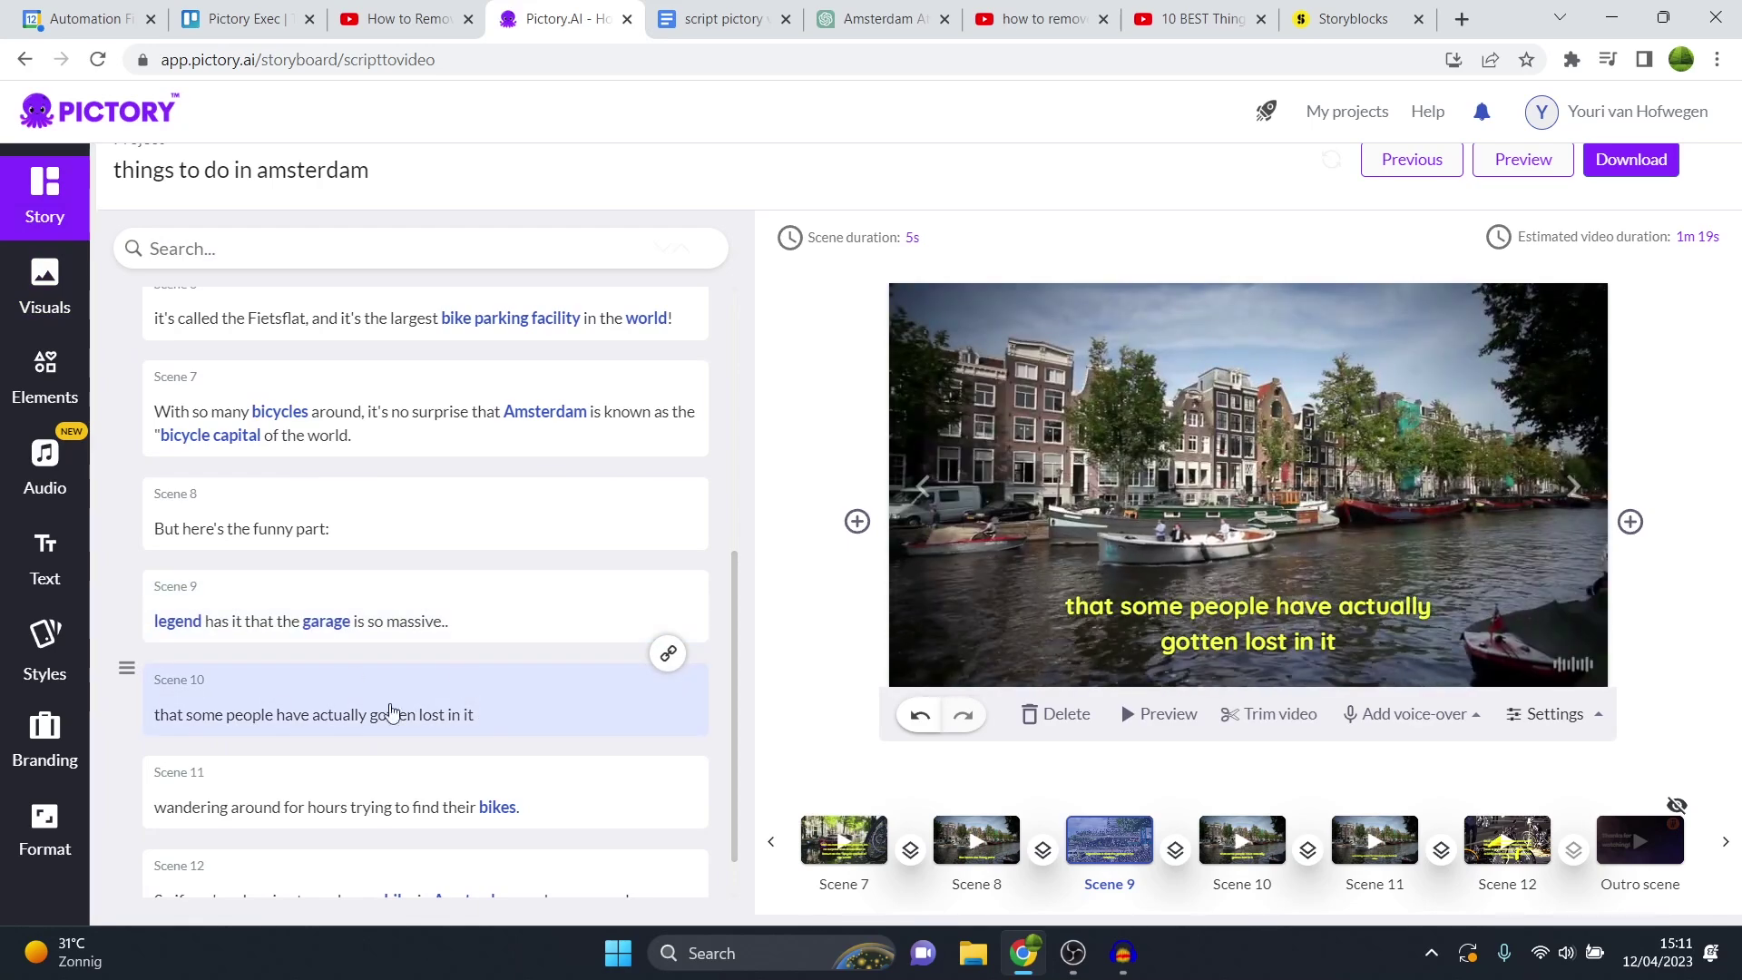
left_click(38, 316)
left_click(159, 254)
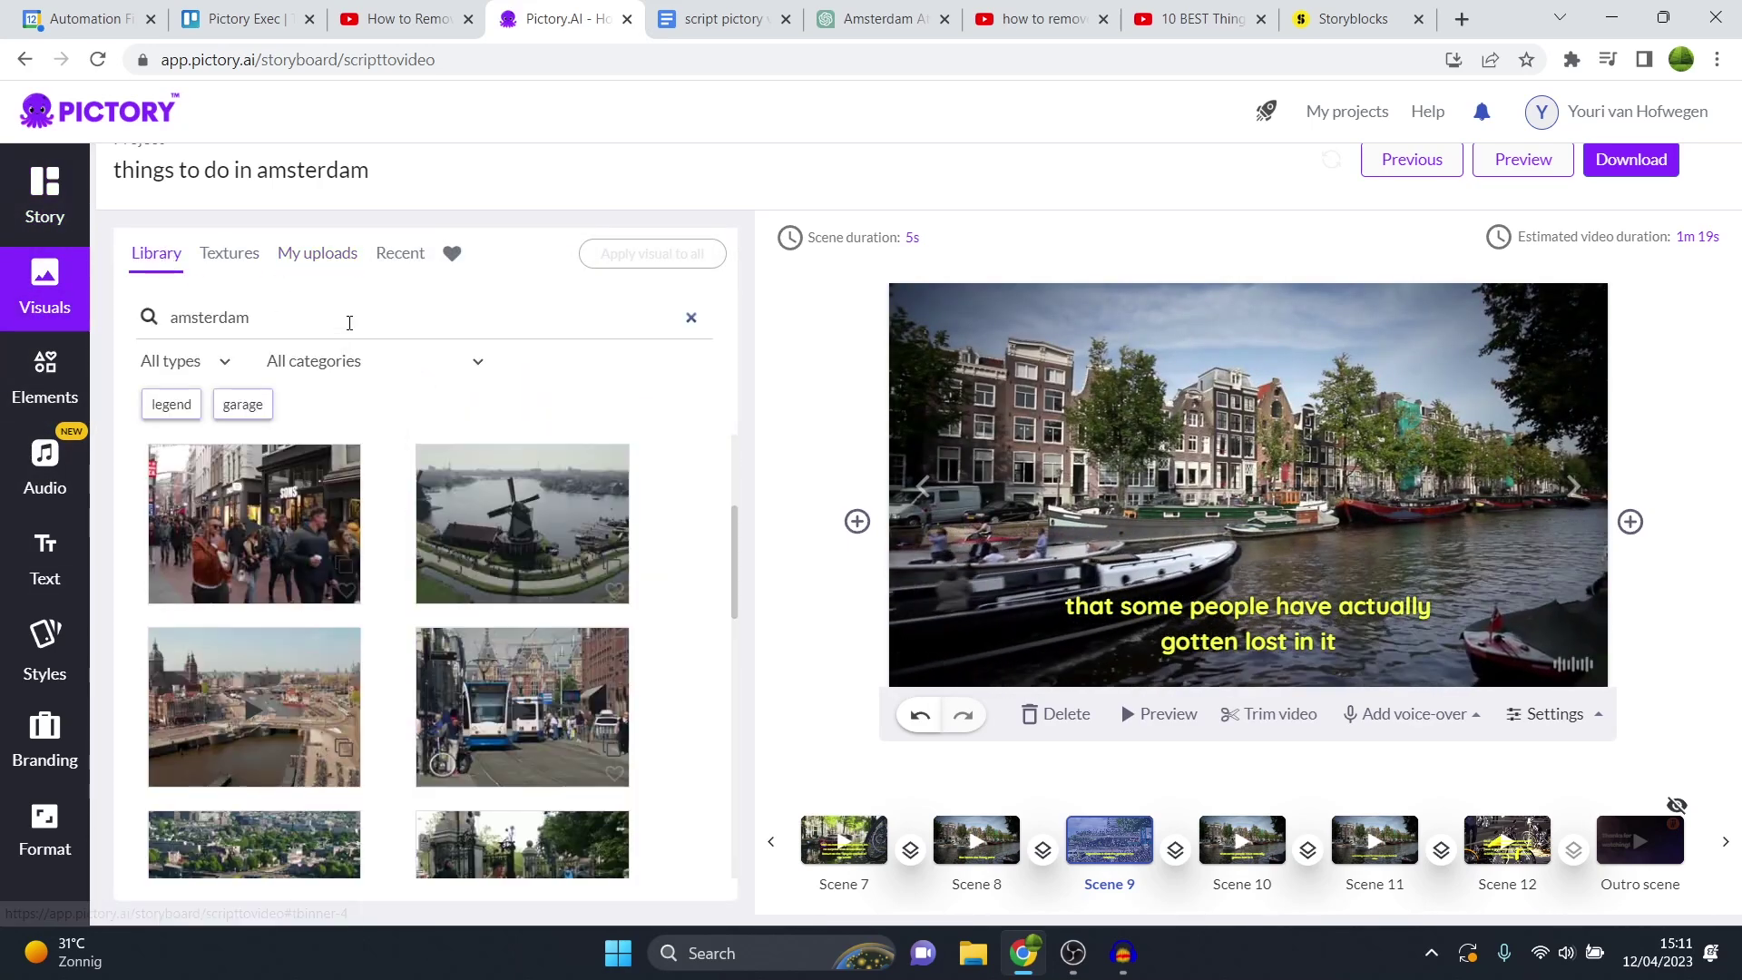
triple_click(349, 323)
type("maze")
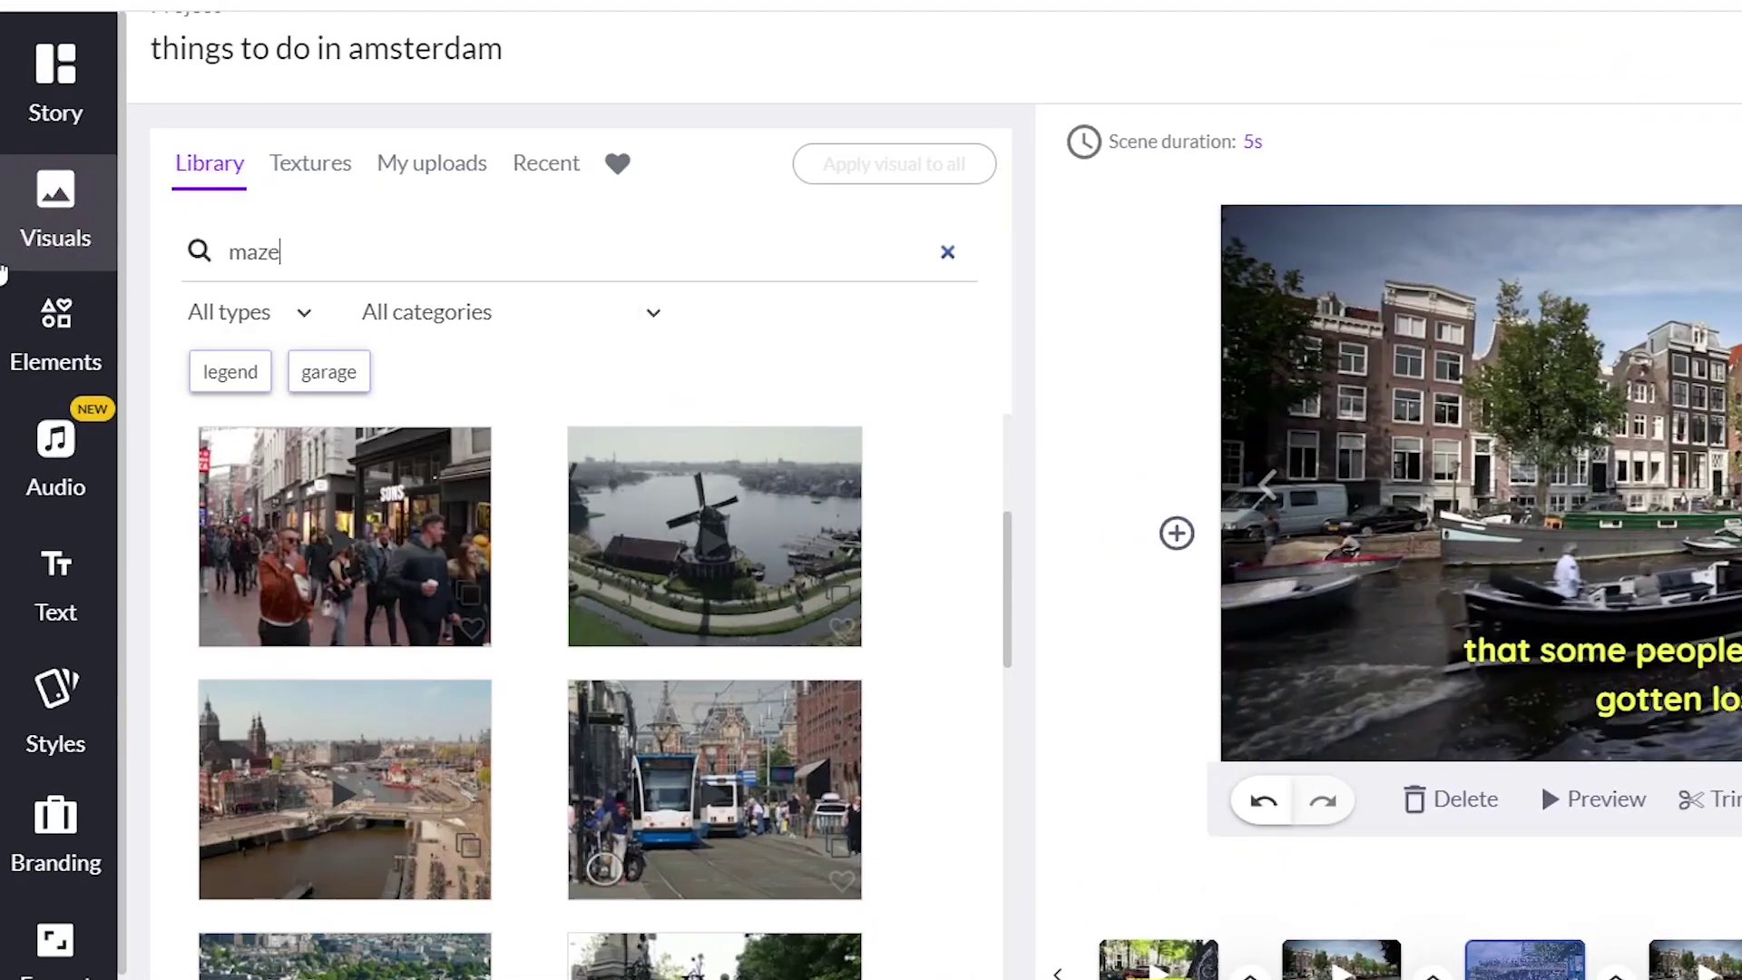
key("Return")
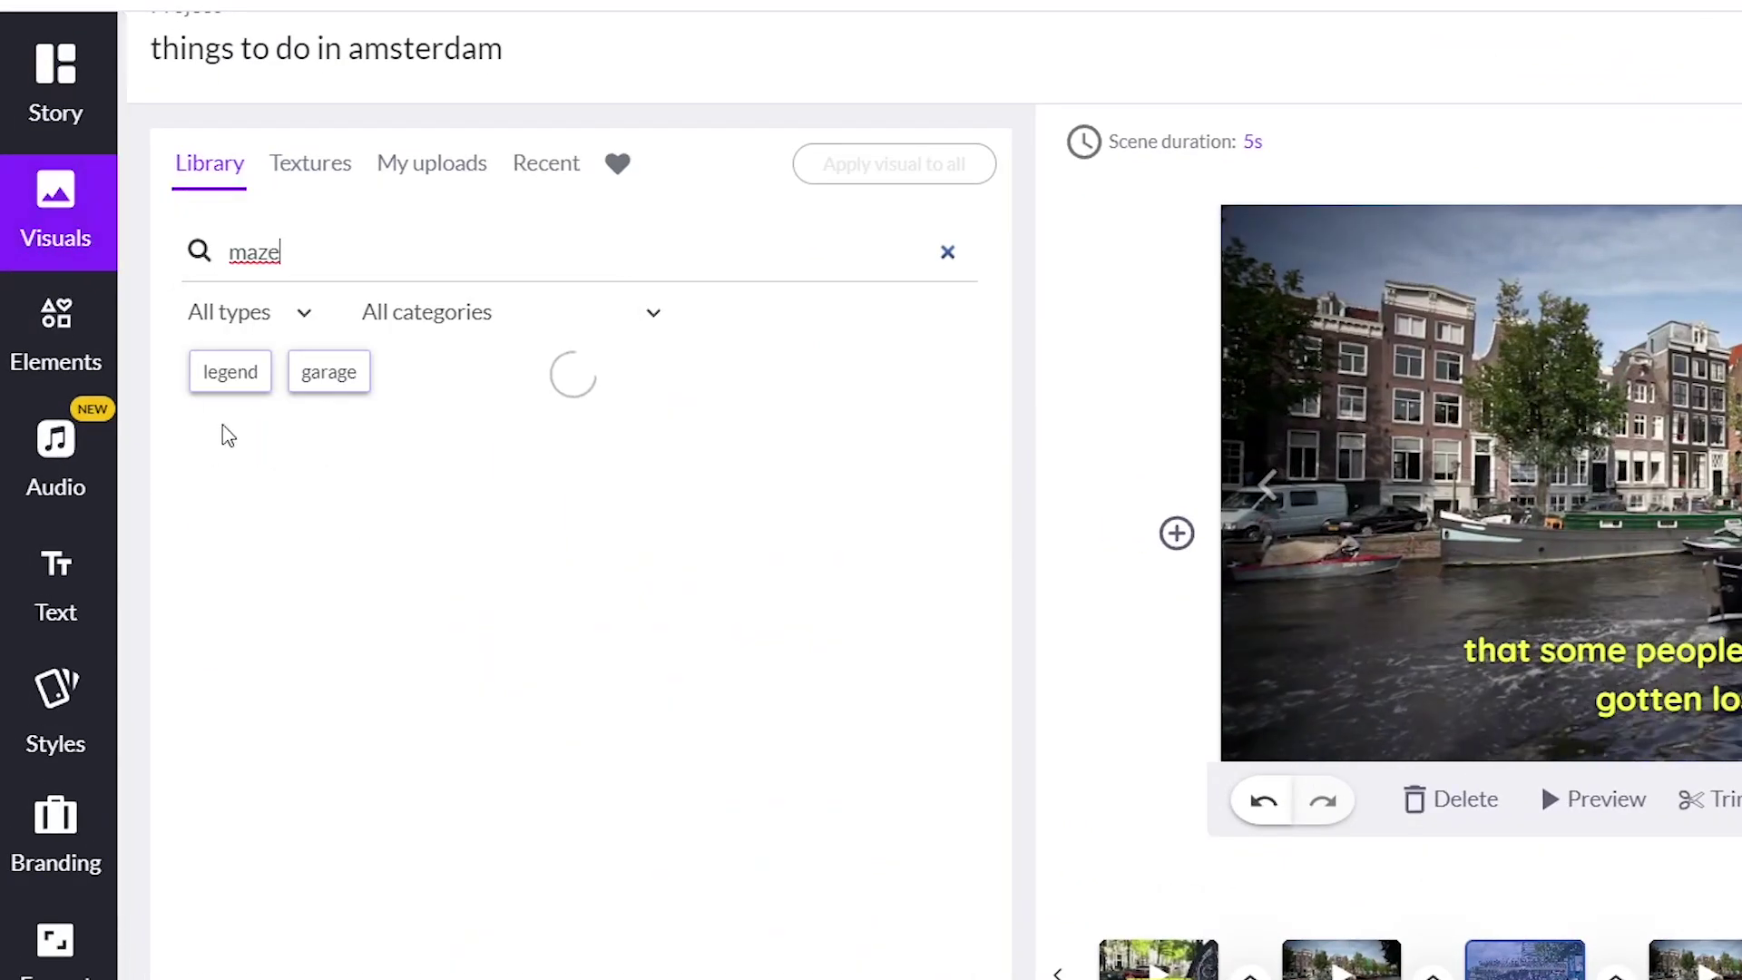
Step: Replace Scene 10's visual with the library clip of the glowing blue digital maze
scroll(388, 400, "down", 5)
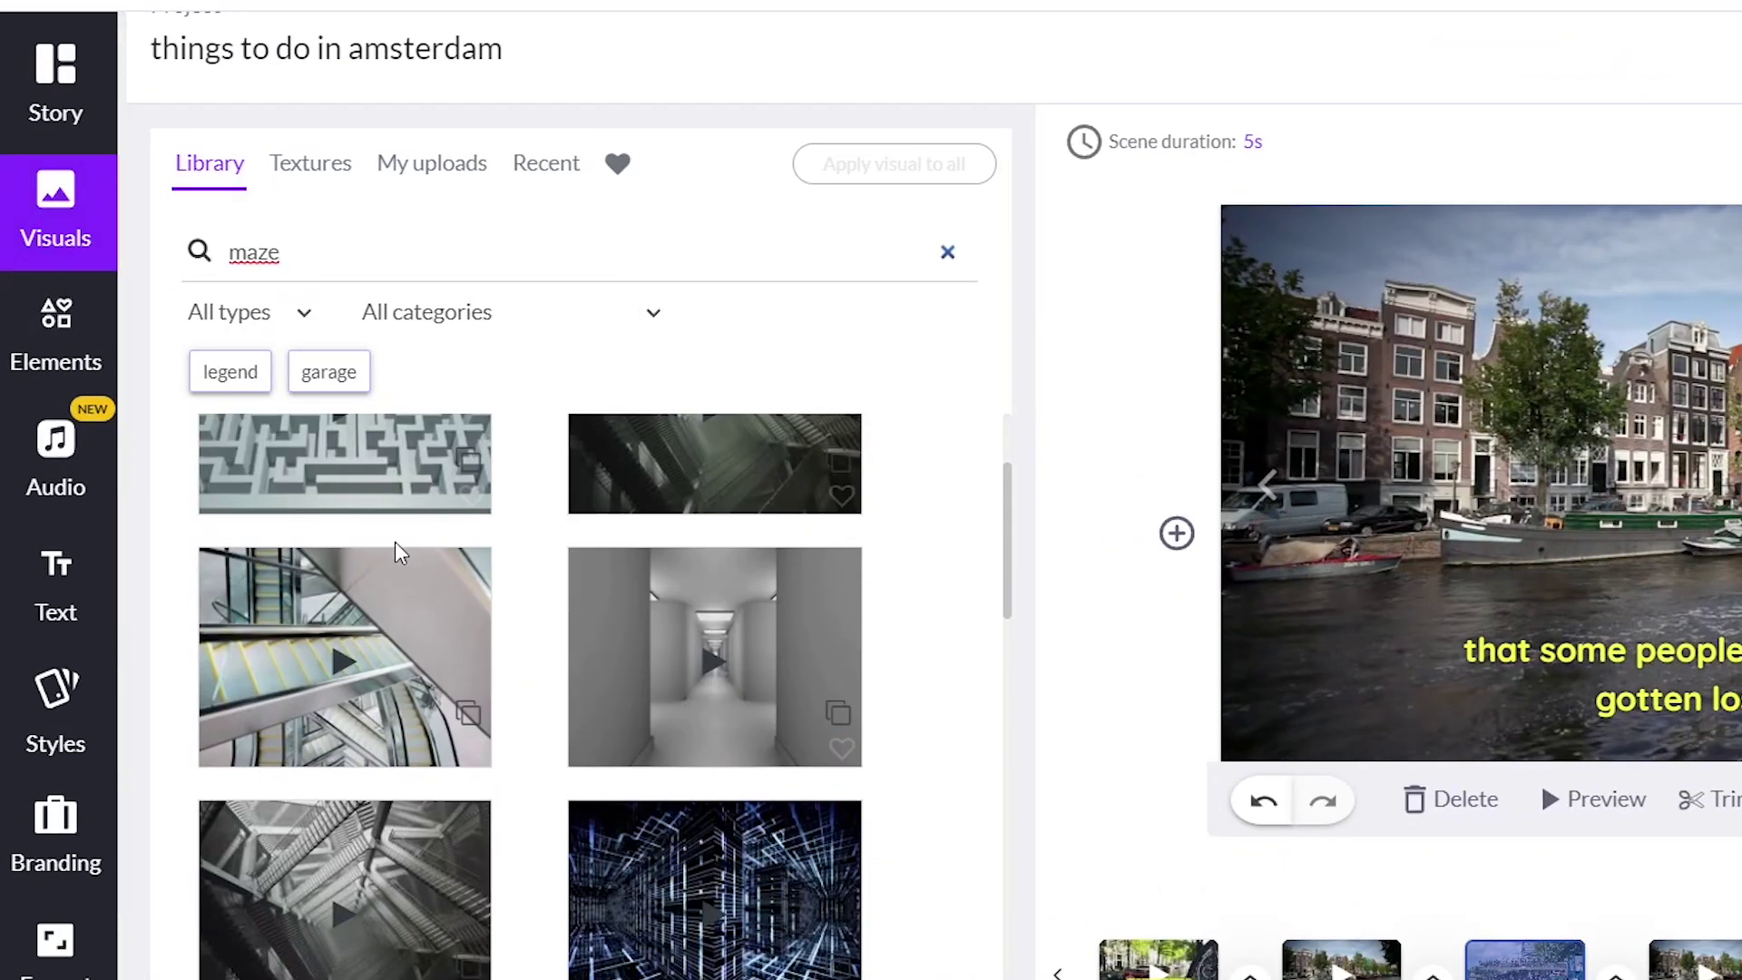
mouse_move(363, 626)
scroll(350, 712, "down", 1)
scroll(350, 712, "up", 1)
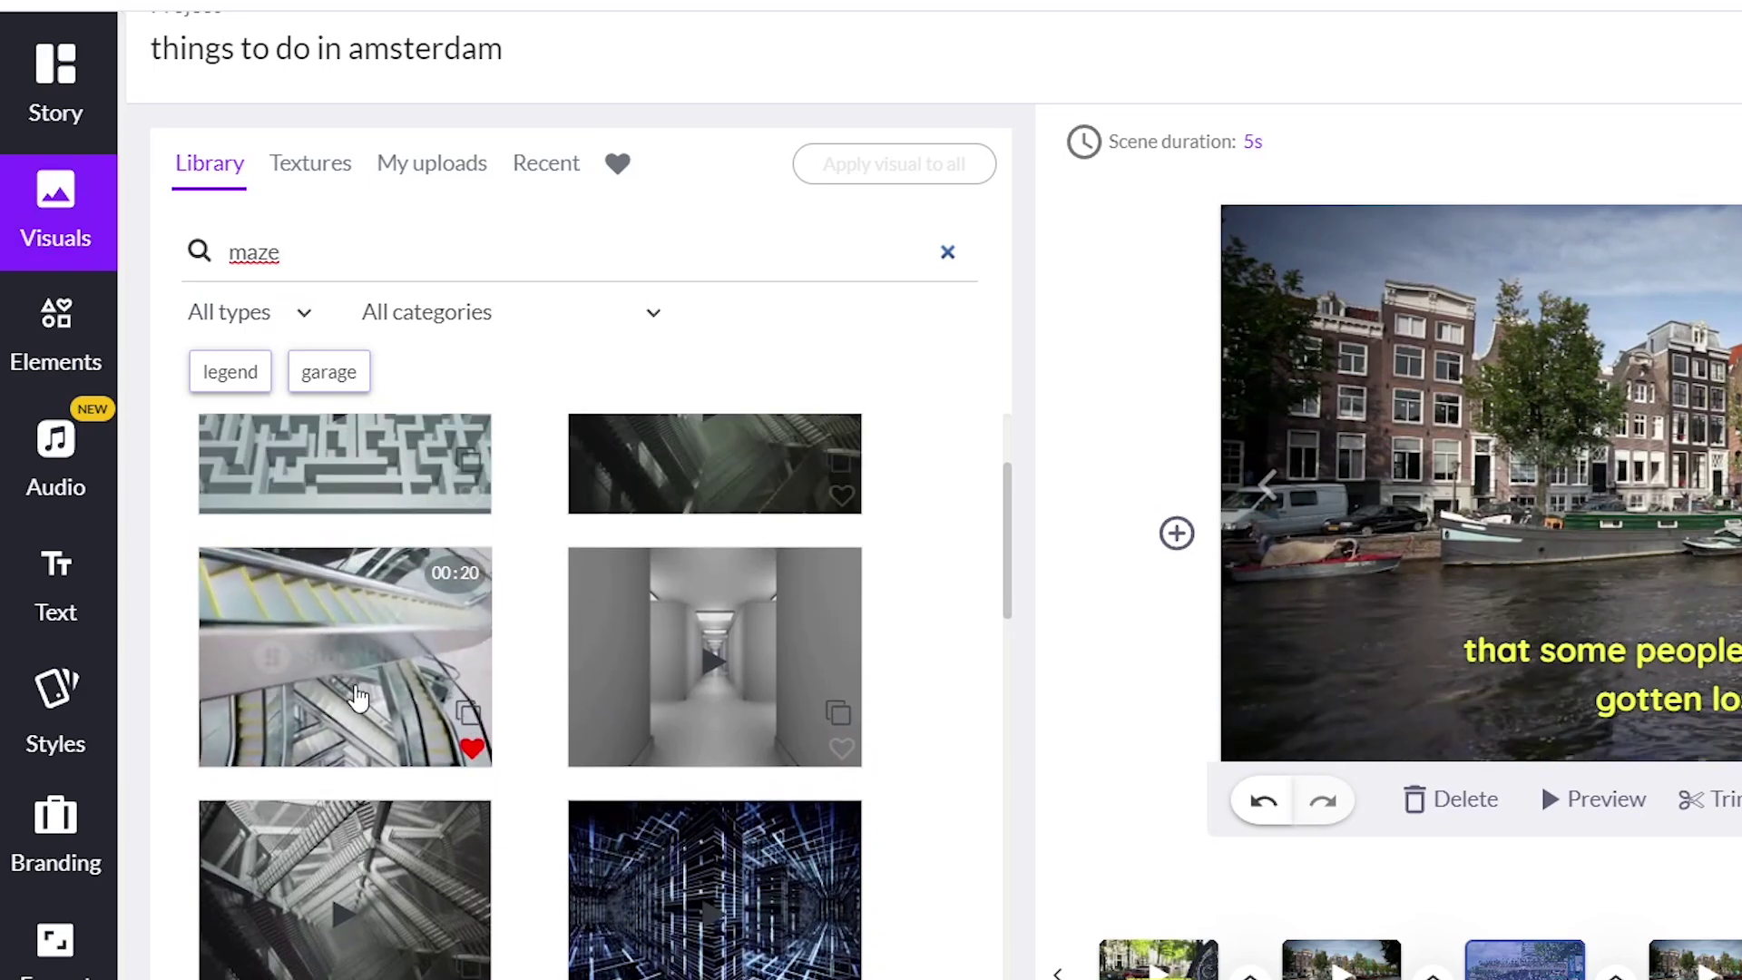
mouse_move(735, 954)
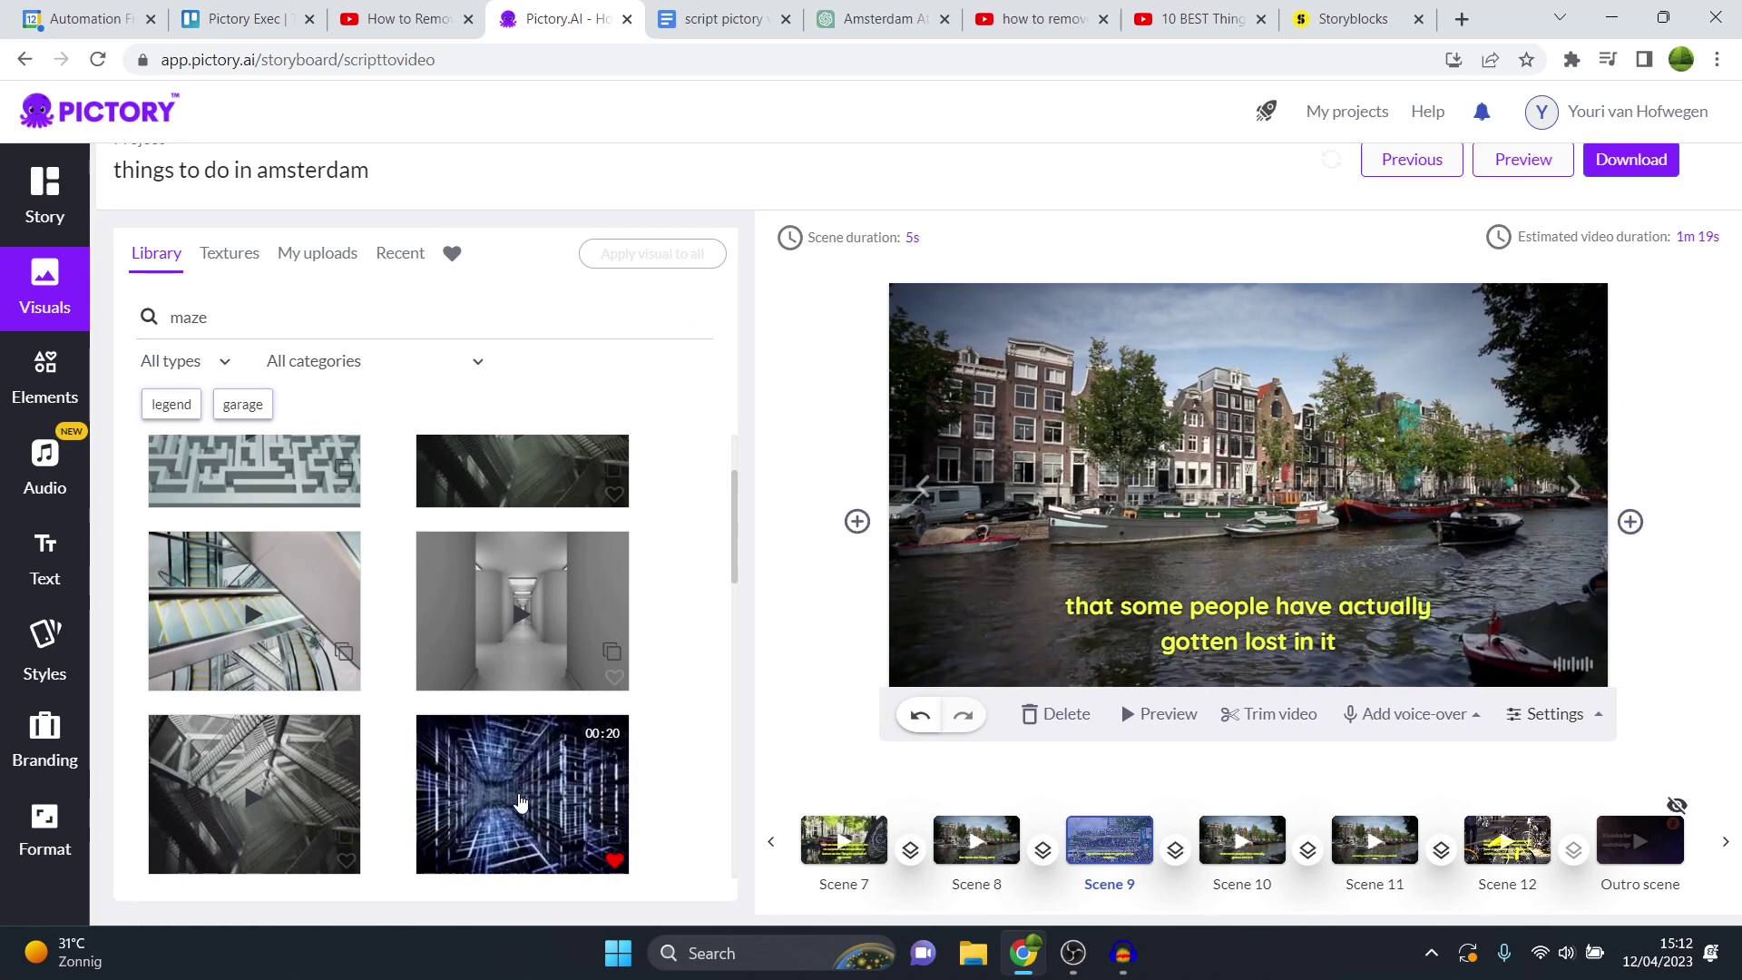
left_click(711, 920)
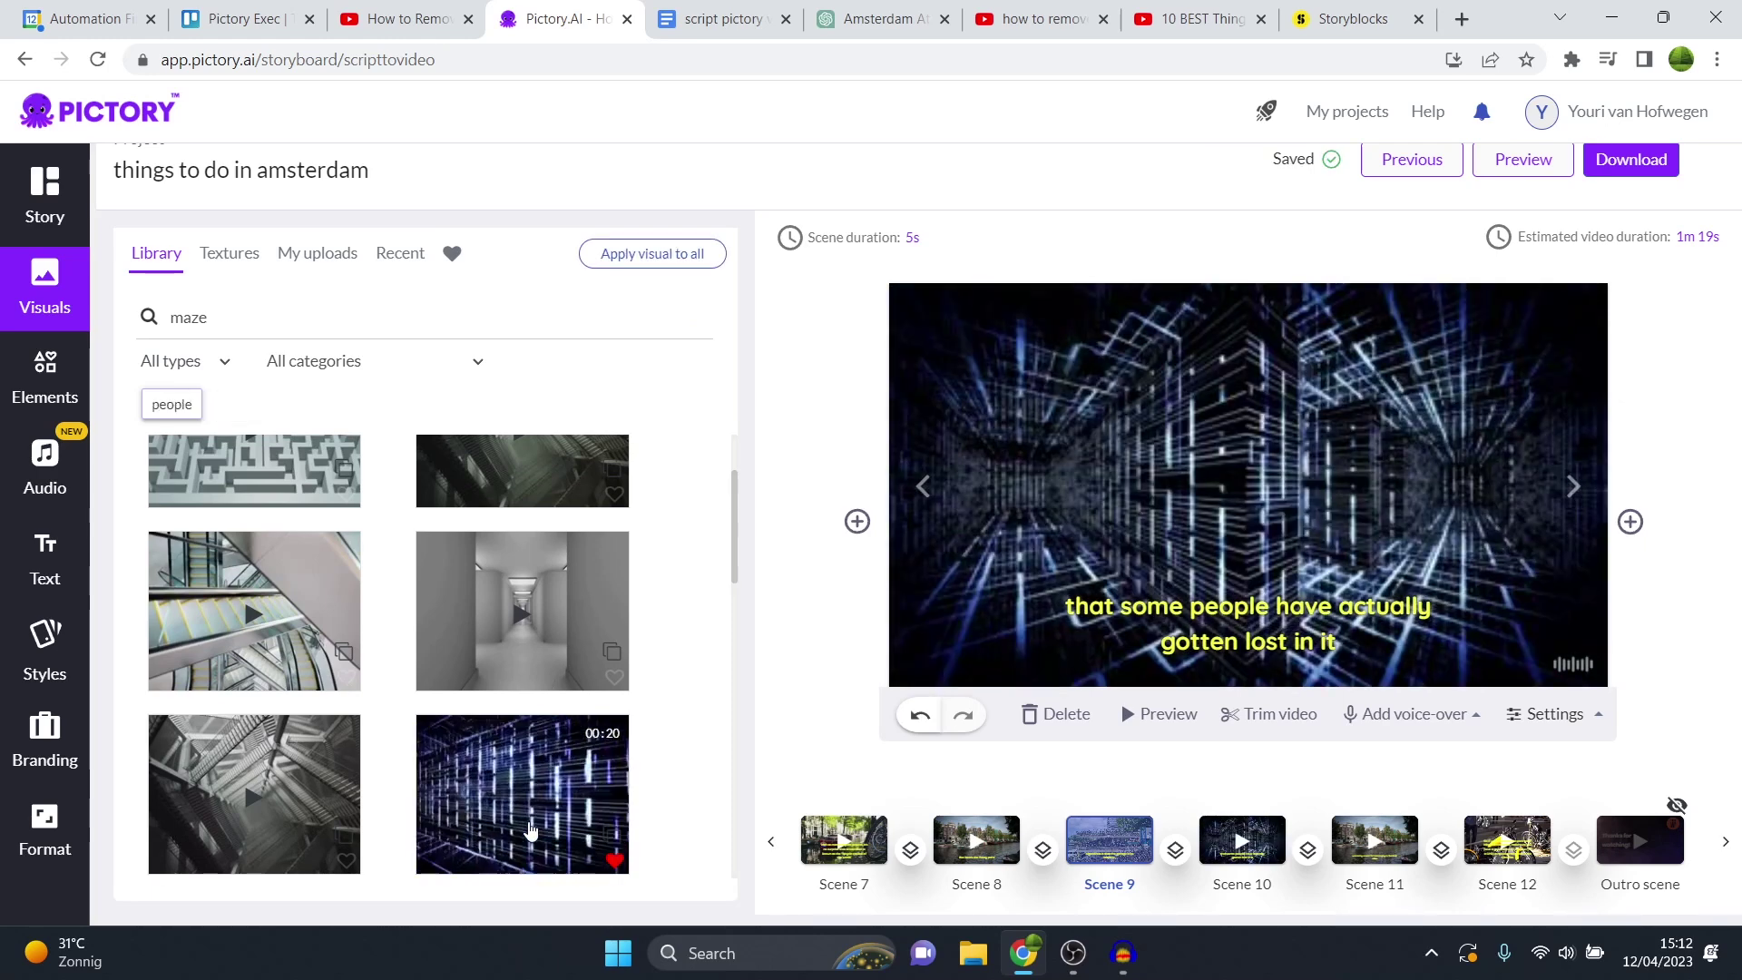
Step: Set the project's background music volume to 0%
left_click(44, 196)
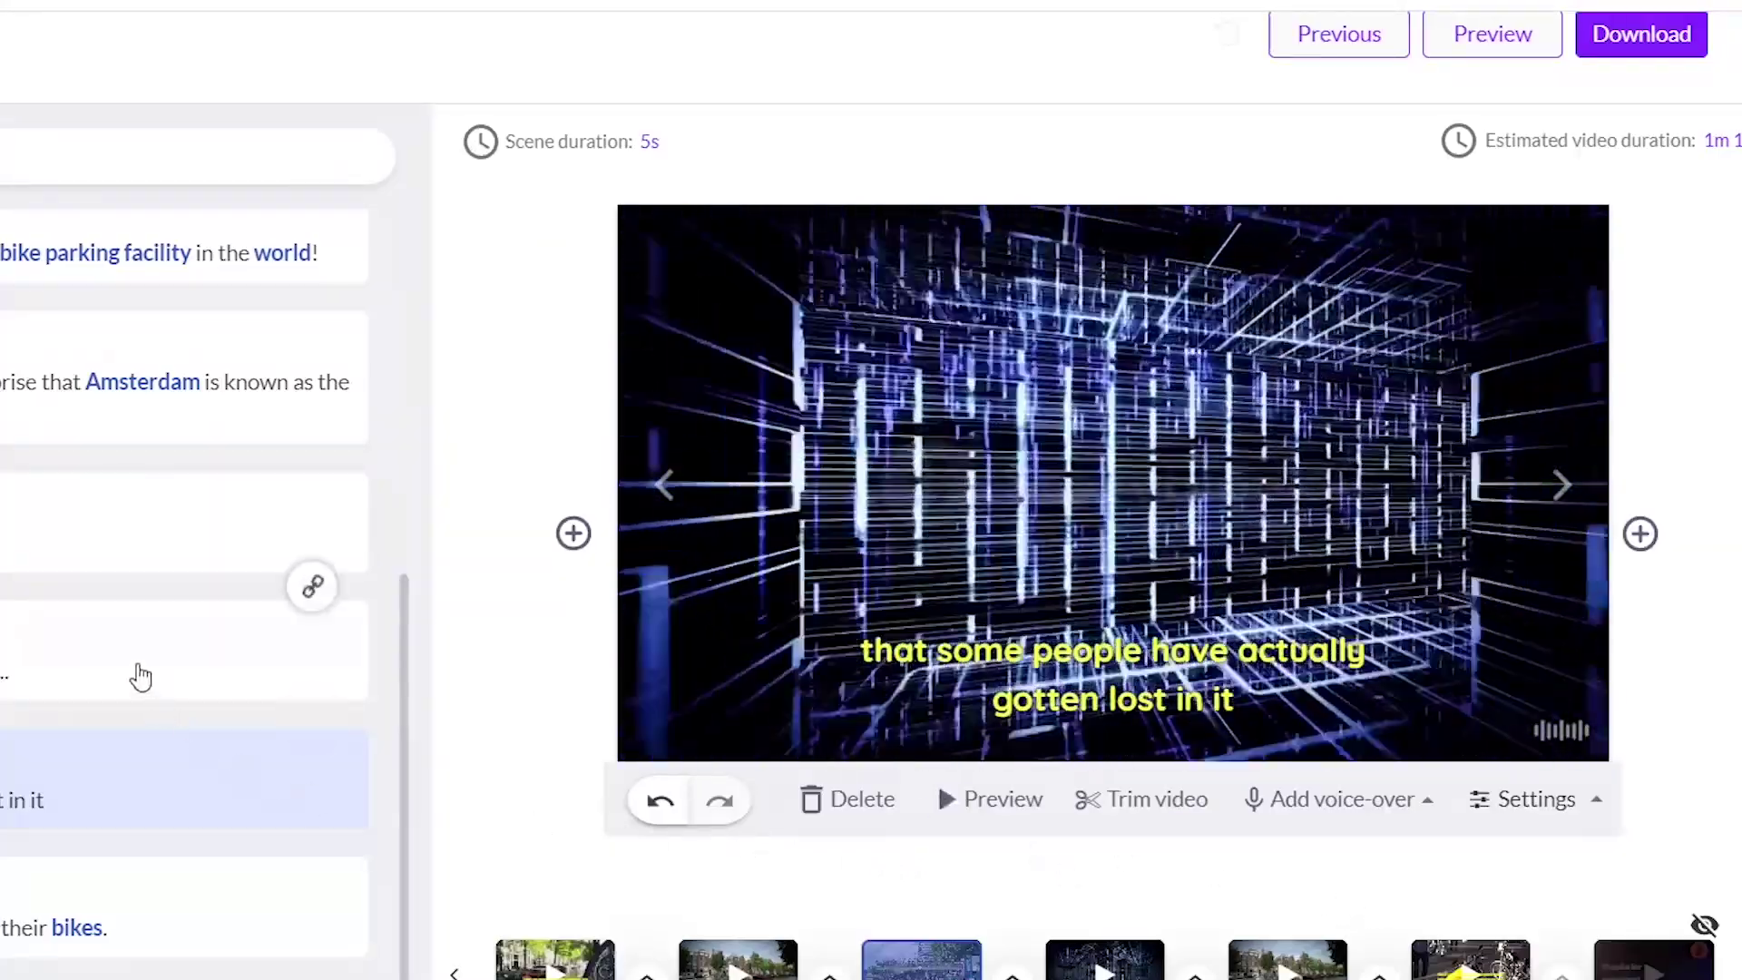
scroll(140, 676, "down", 1)
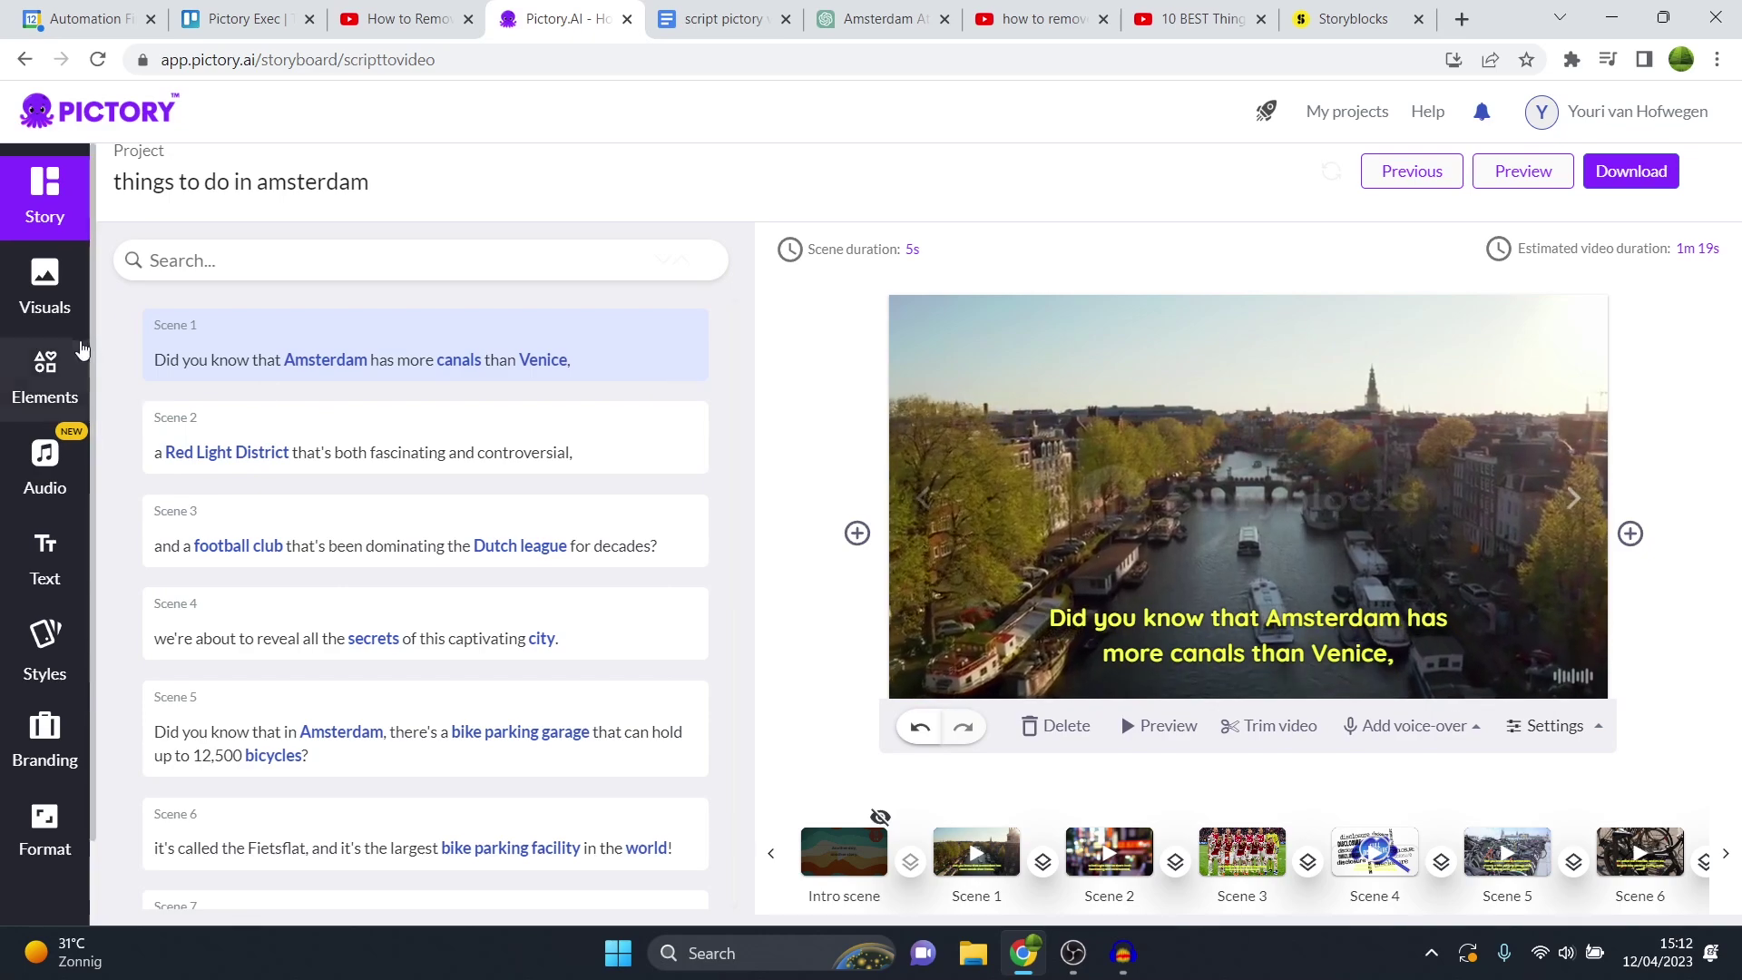
left_click(44, 490)
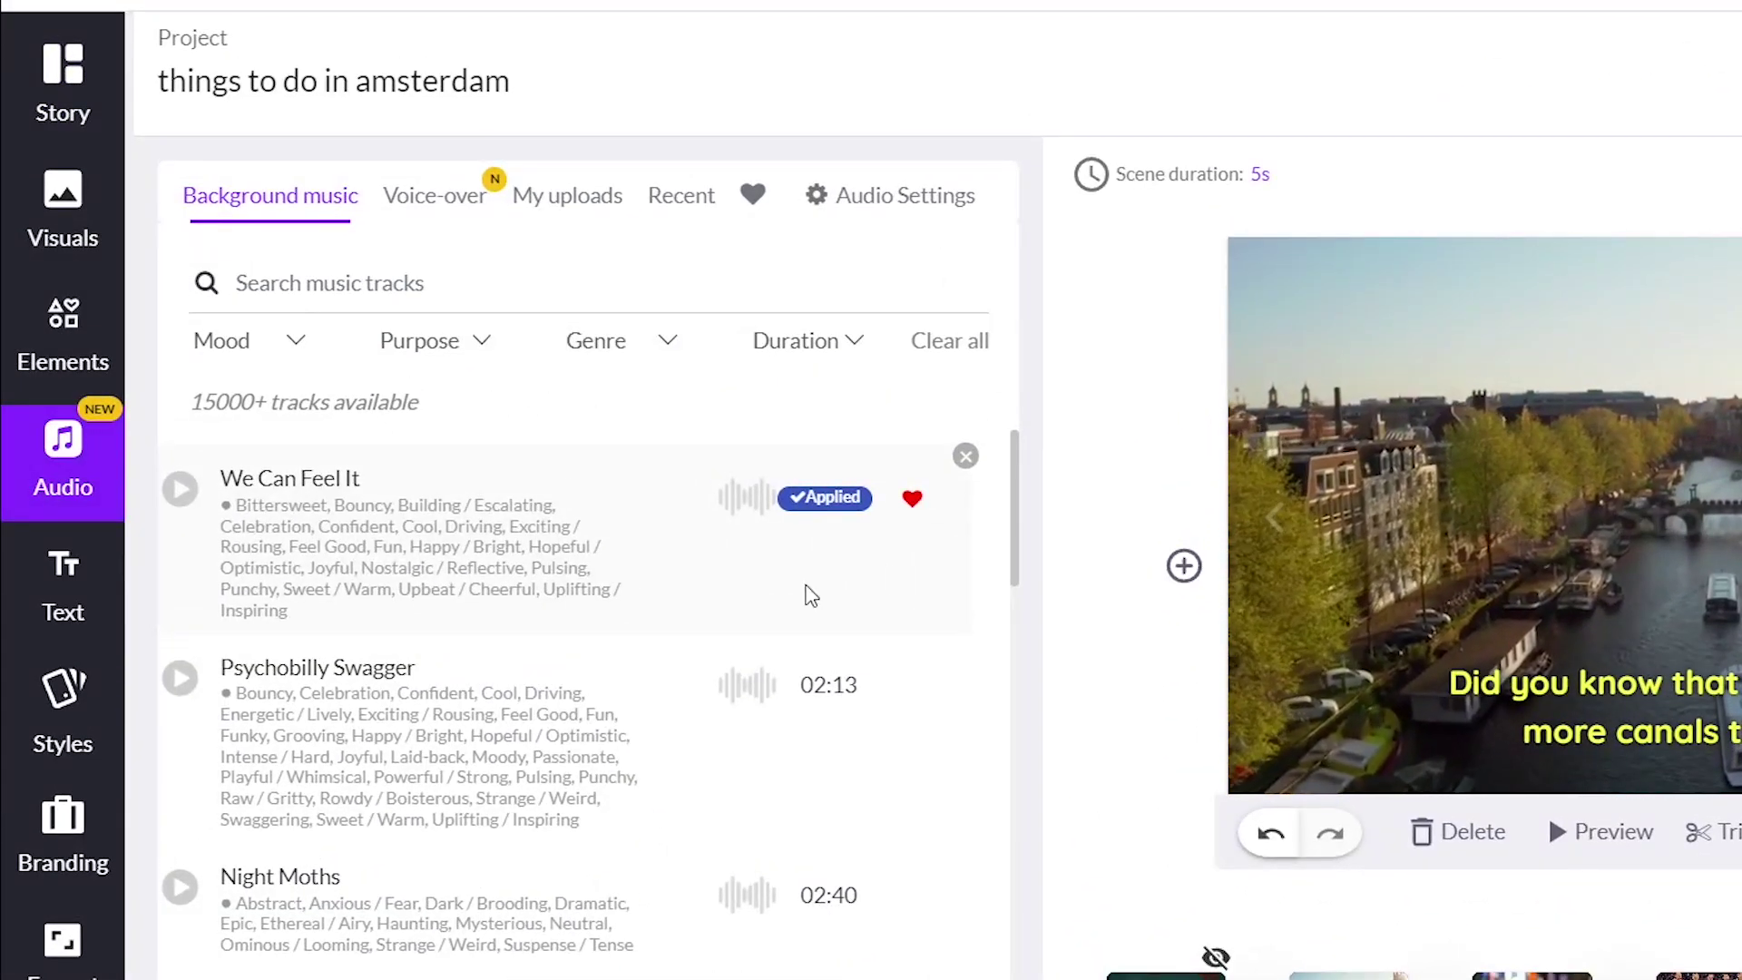
left_click(896, 216)
left_click_drag(890, 336, 222, 373)
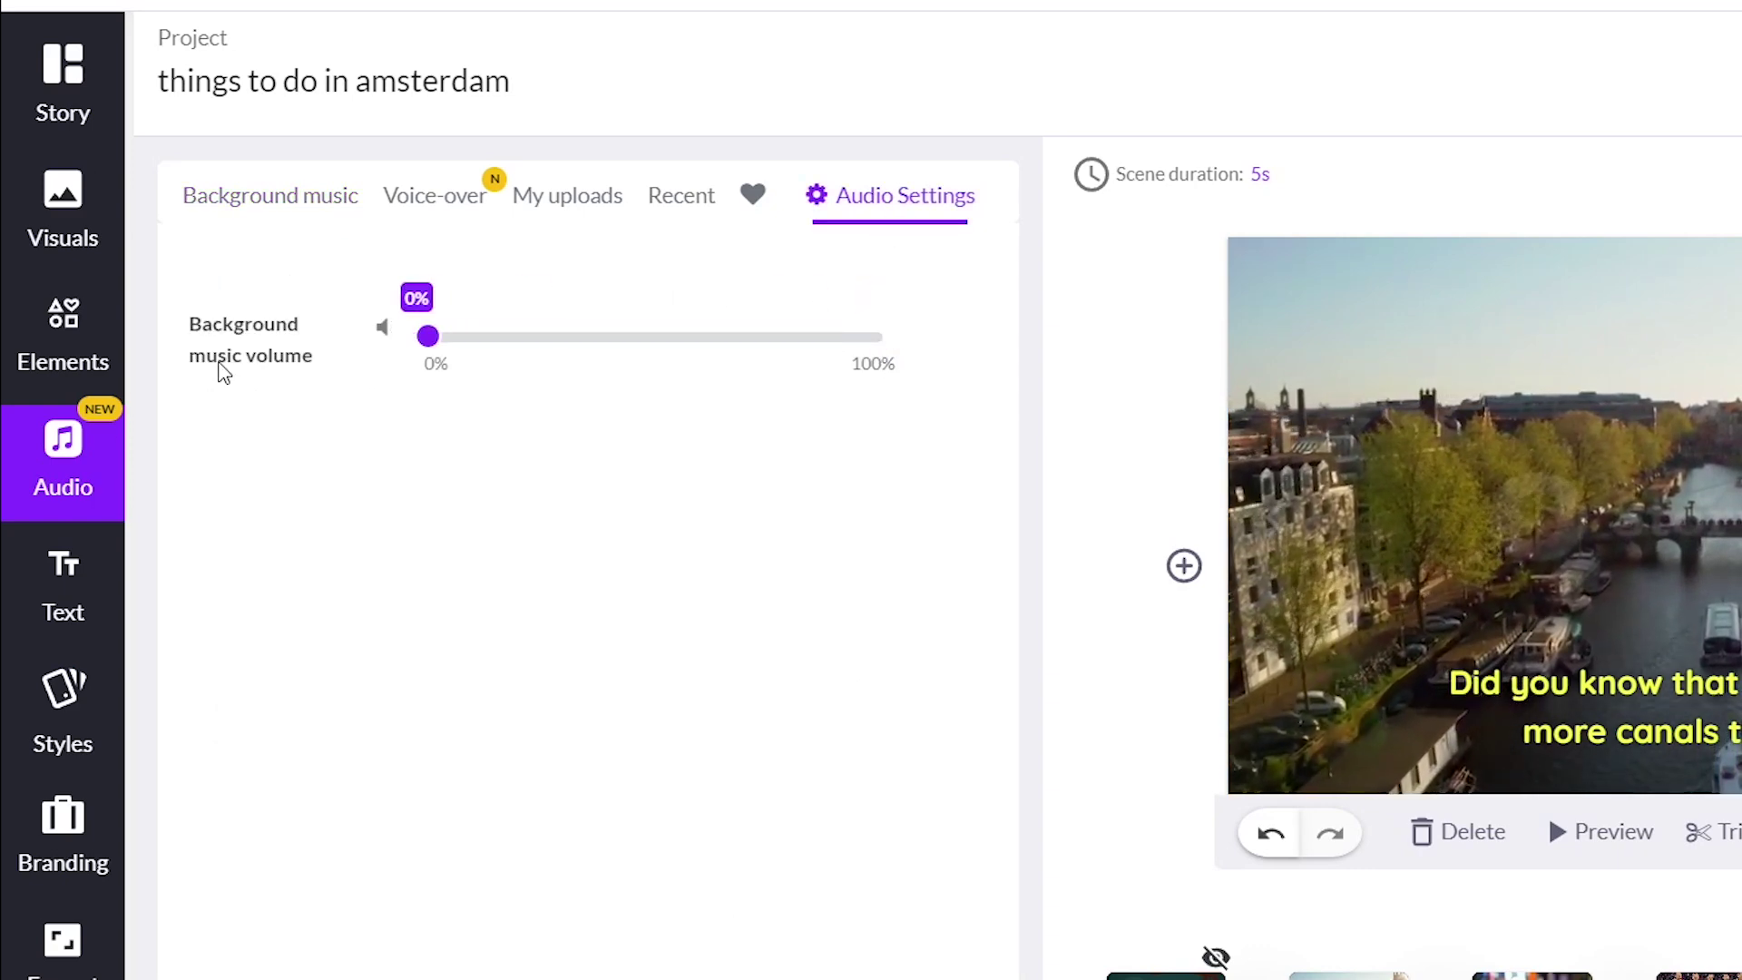
Step: Examine the available AI voice-over voices across the English accents and the uploaded voice-over tracks
left_click(451, 199)
scroll(638, 536, "down", 5)
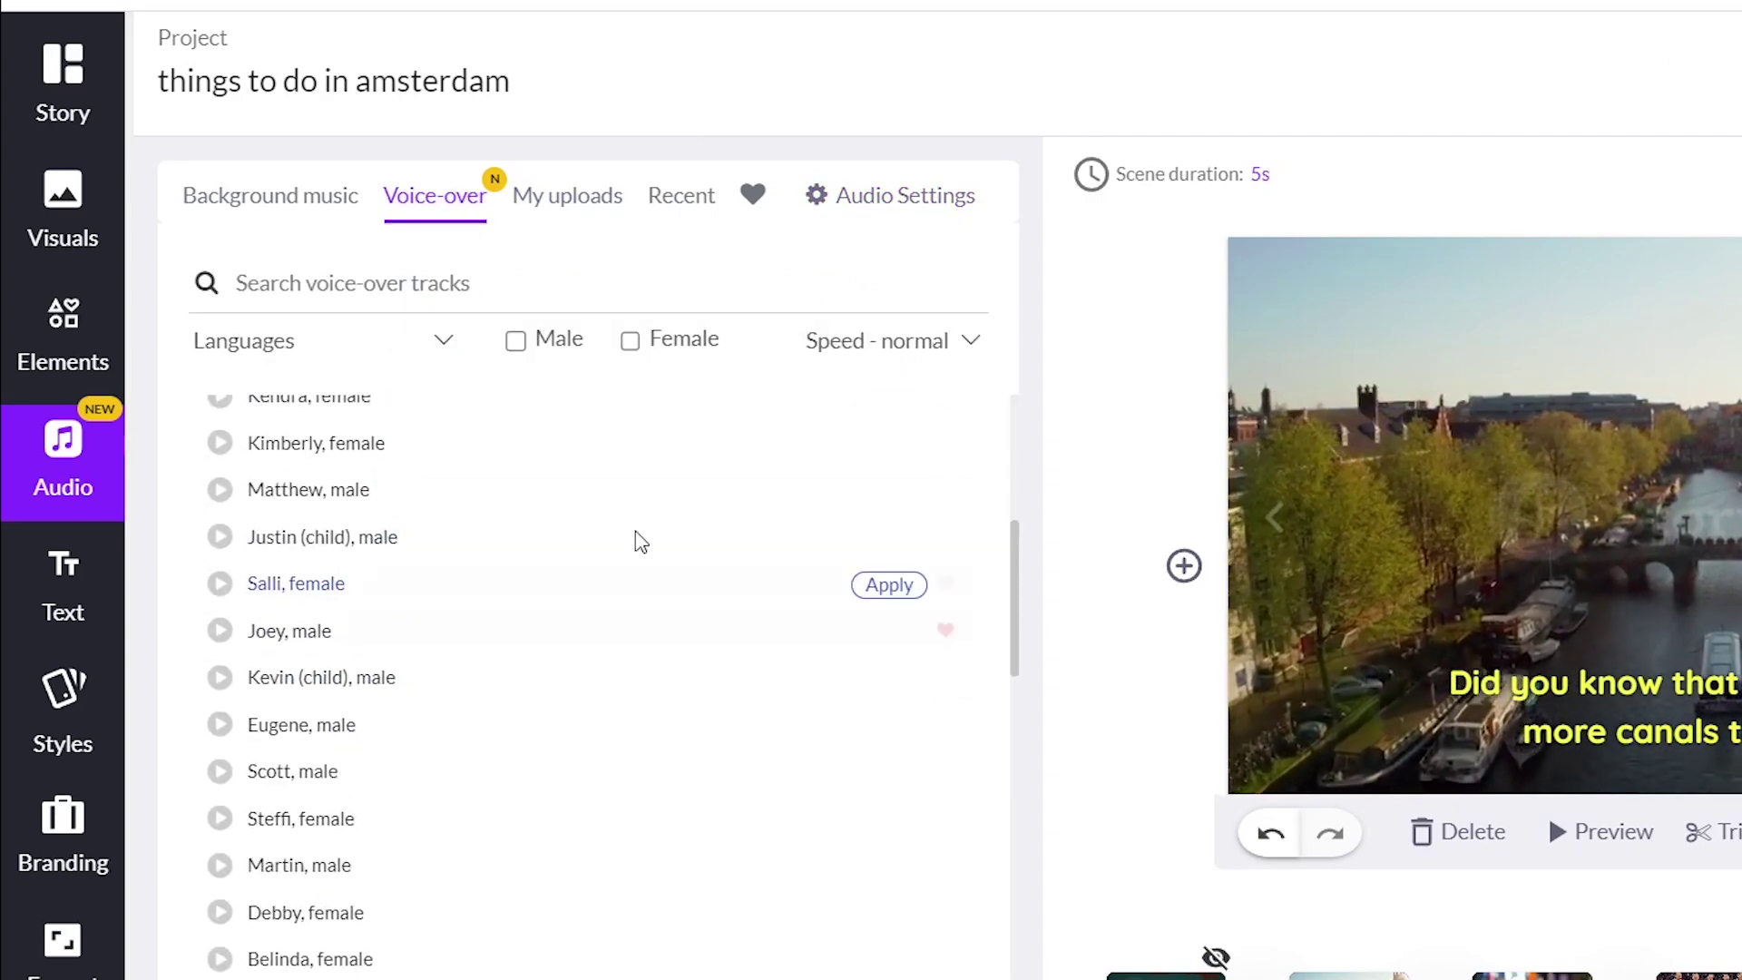
left_click(568, 204)
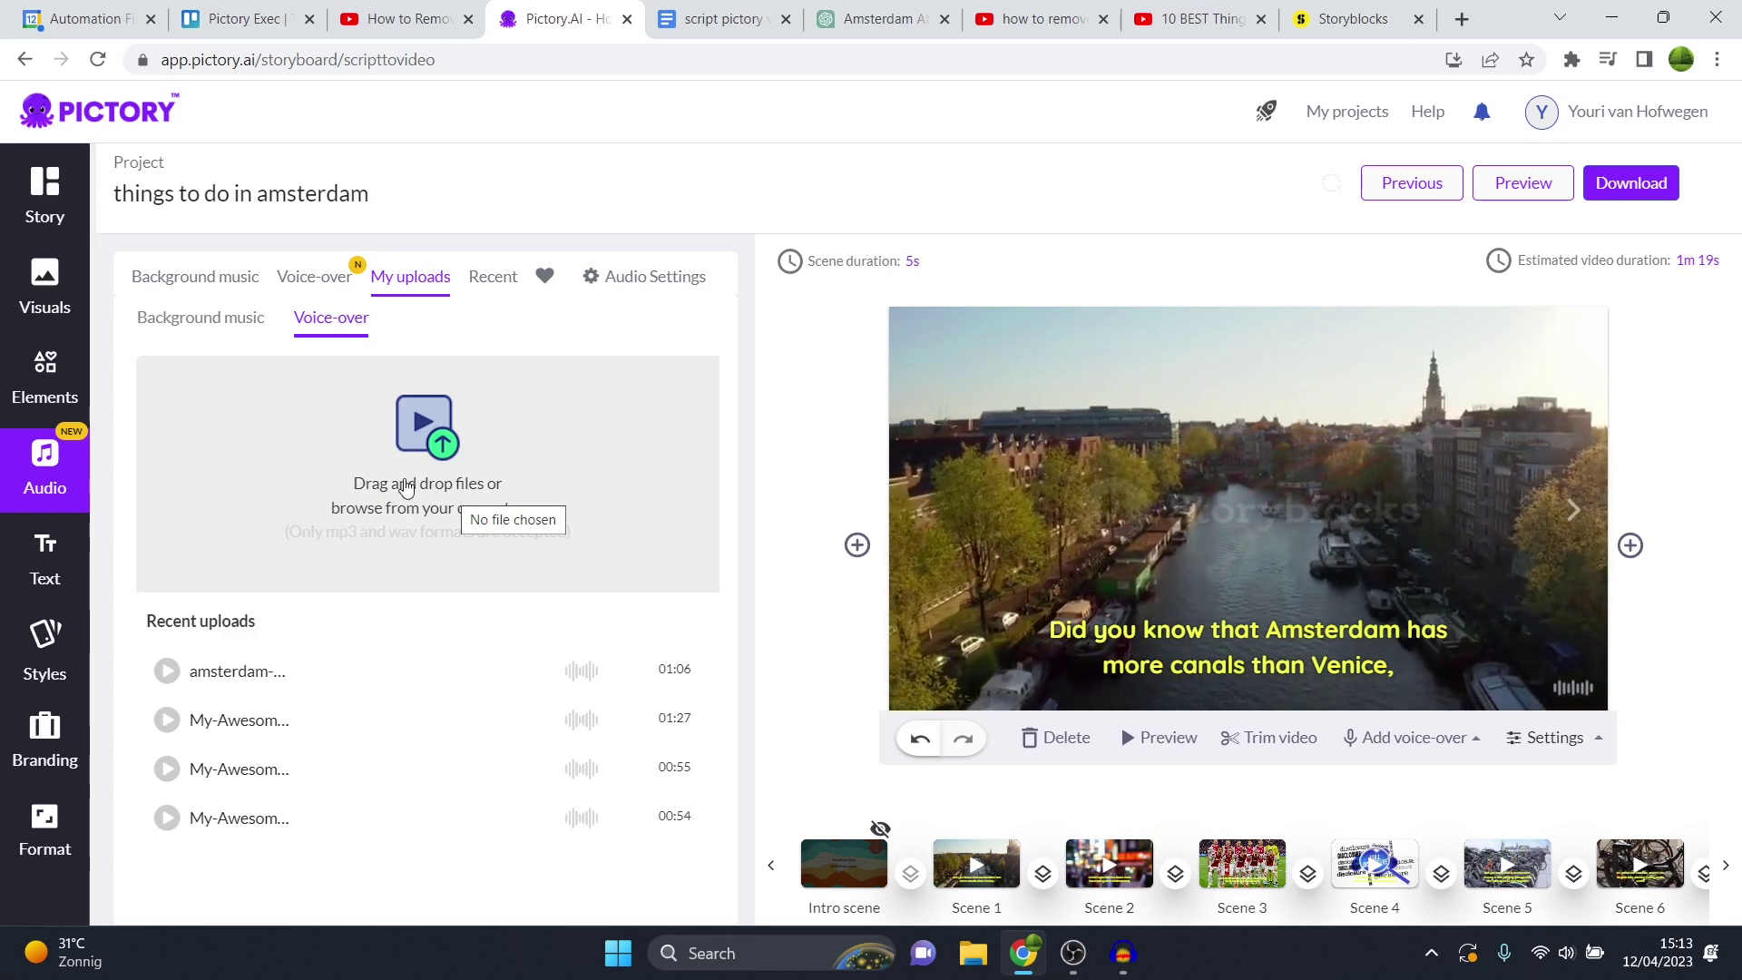
left_click(347, 300)
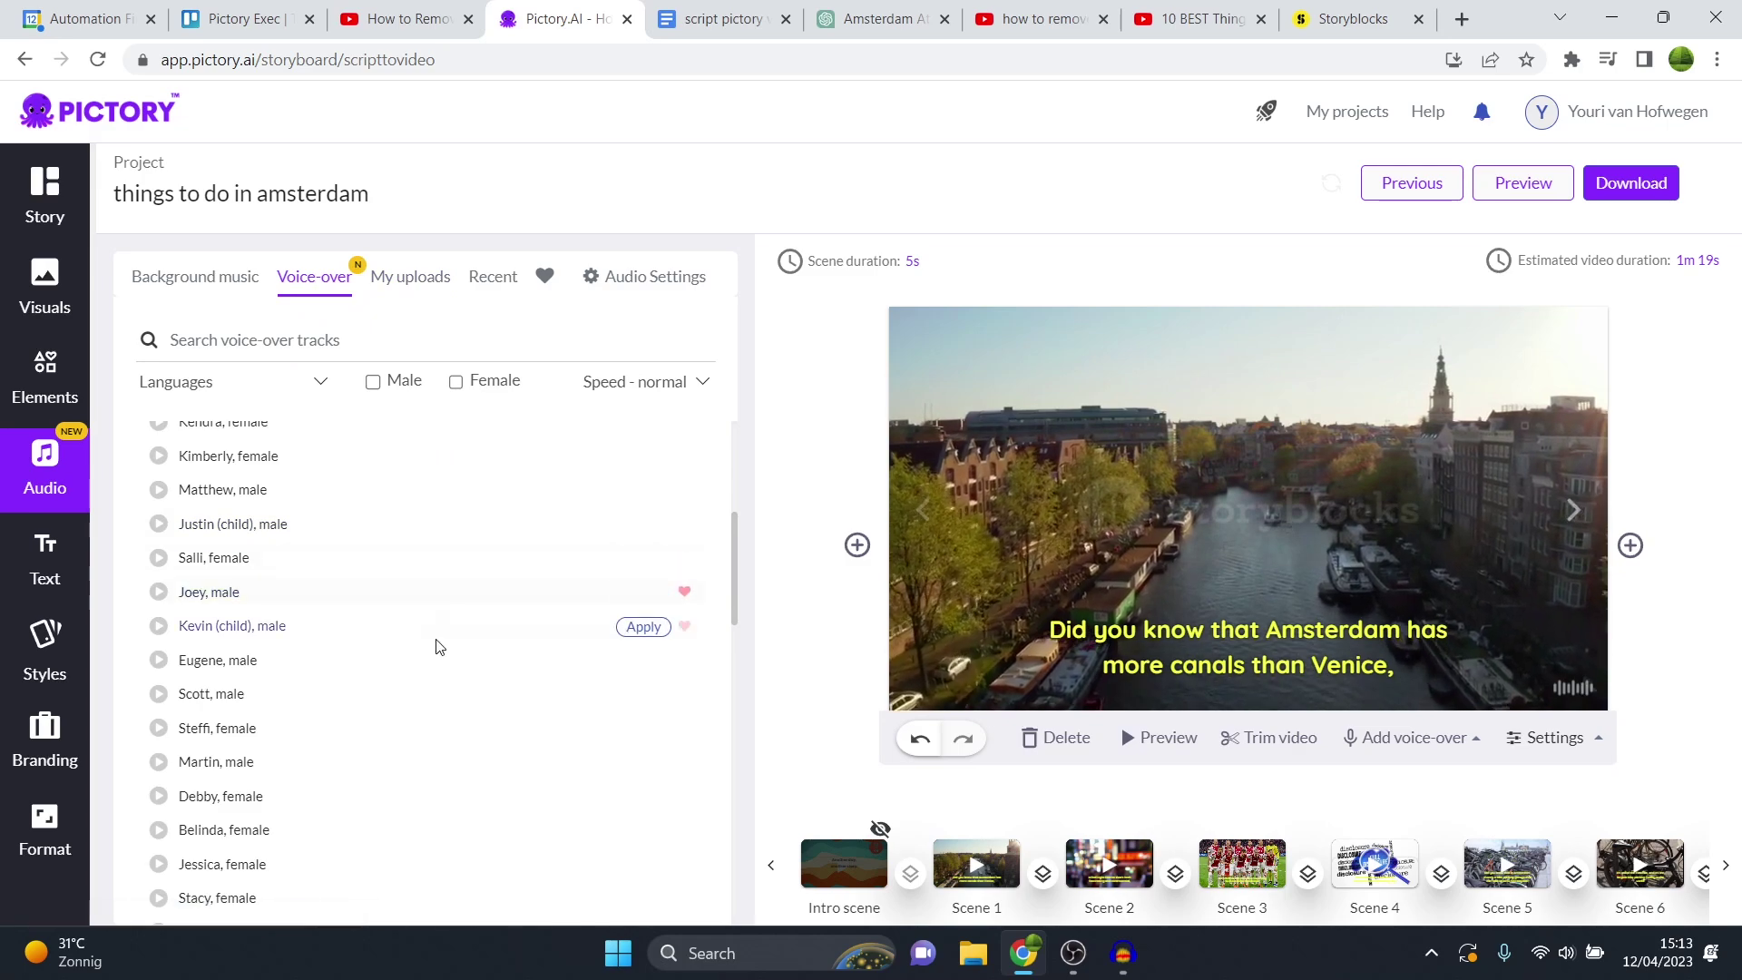
scroll(487, 665, "up", 10)
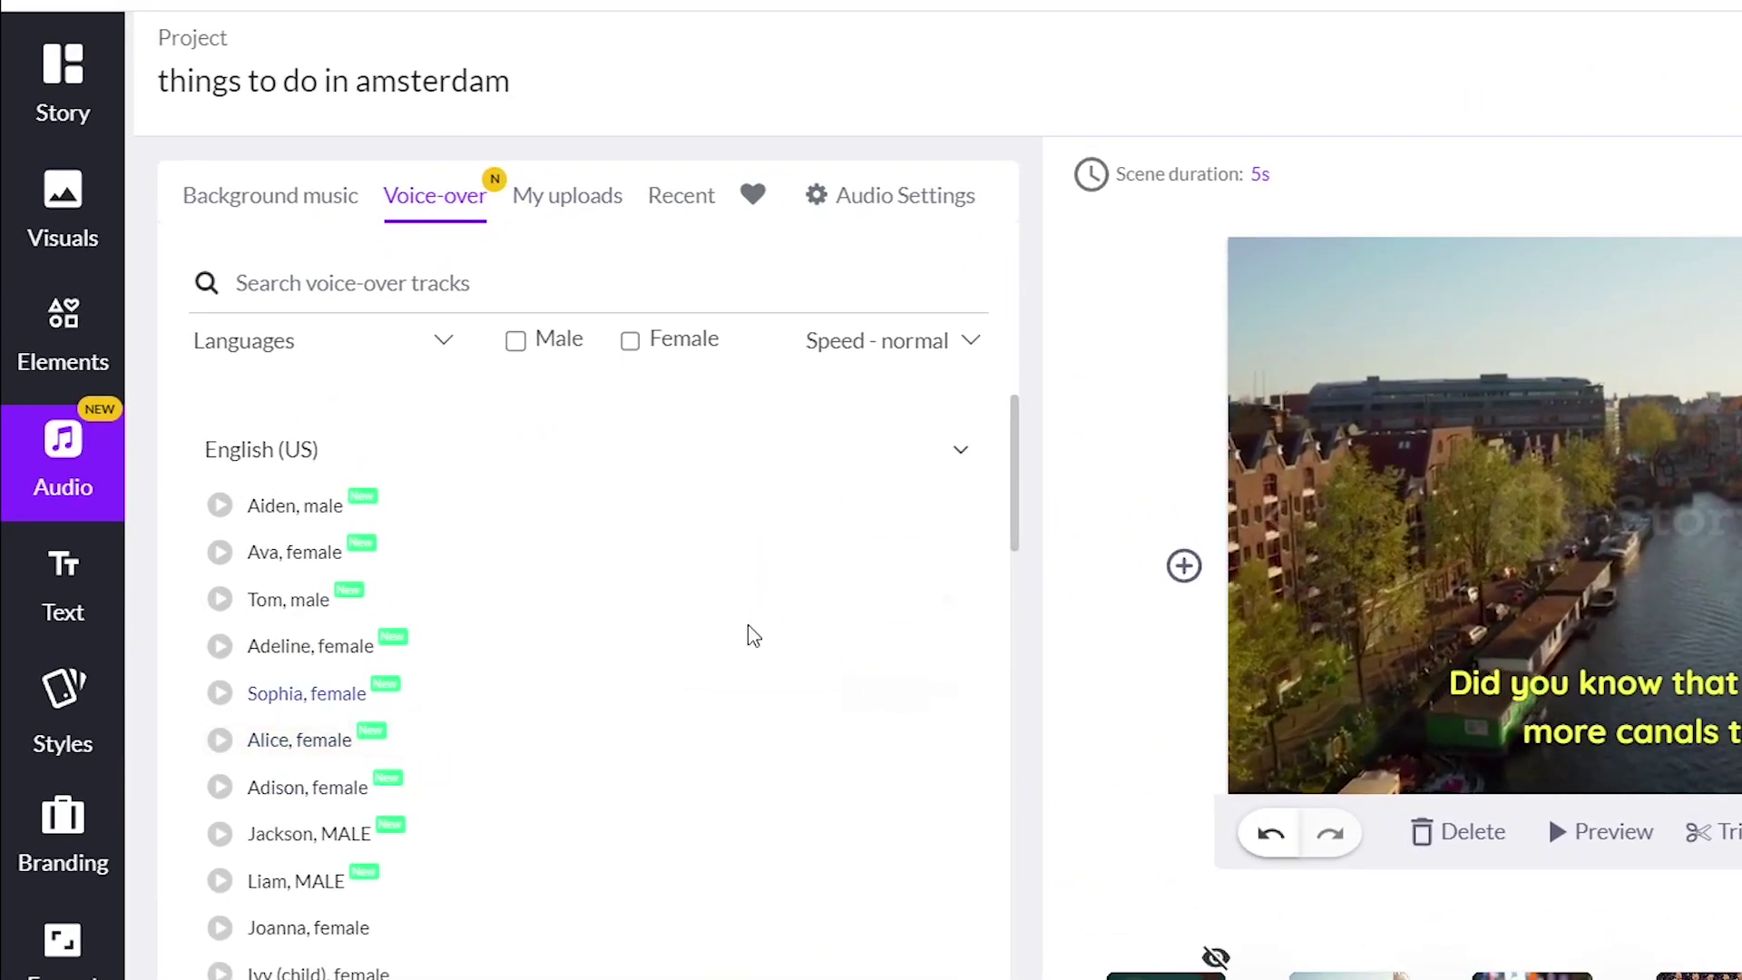
scroll(568, 591, "down", 15)
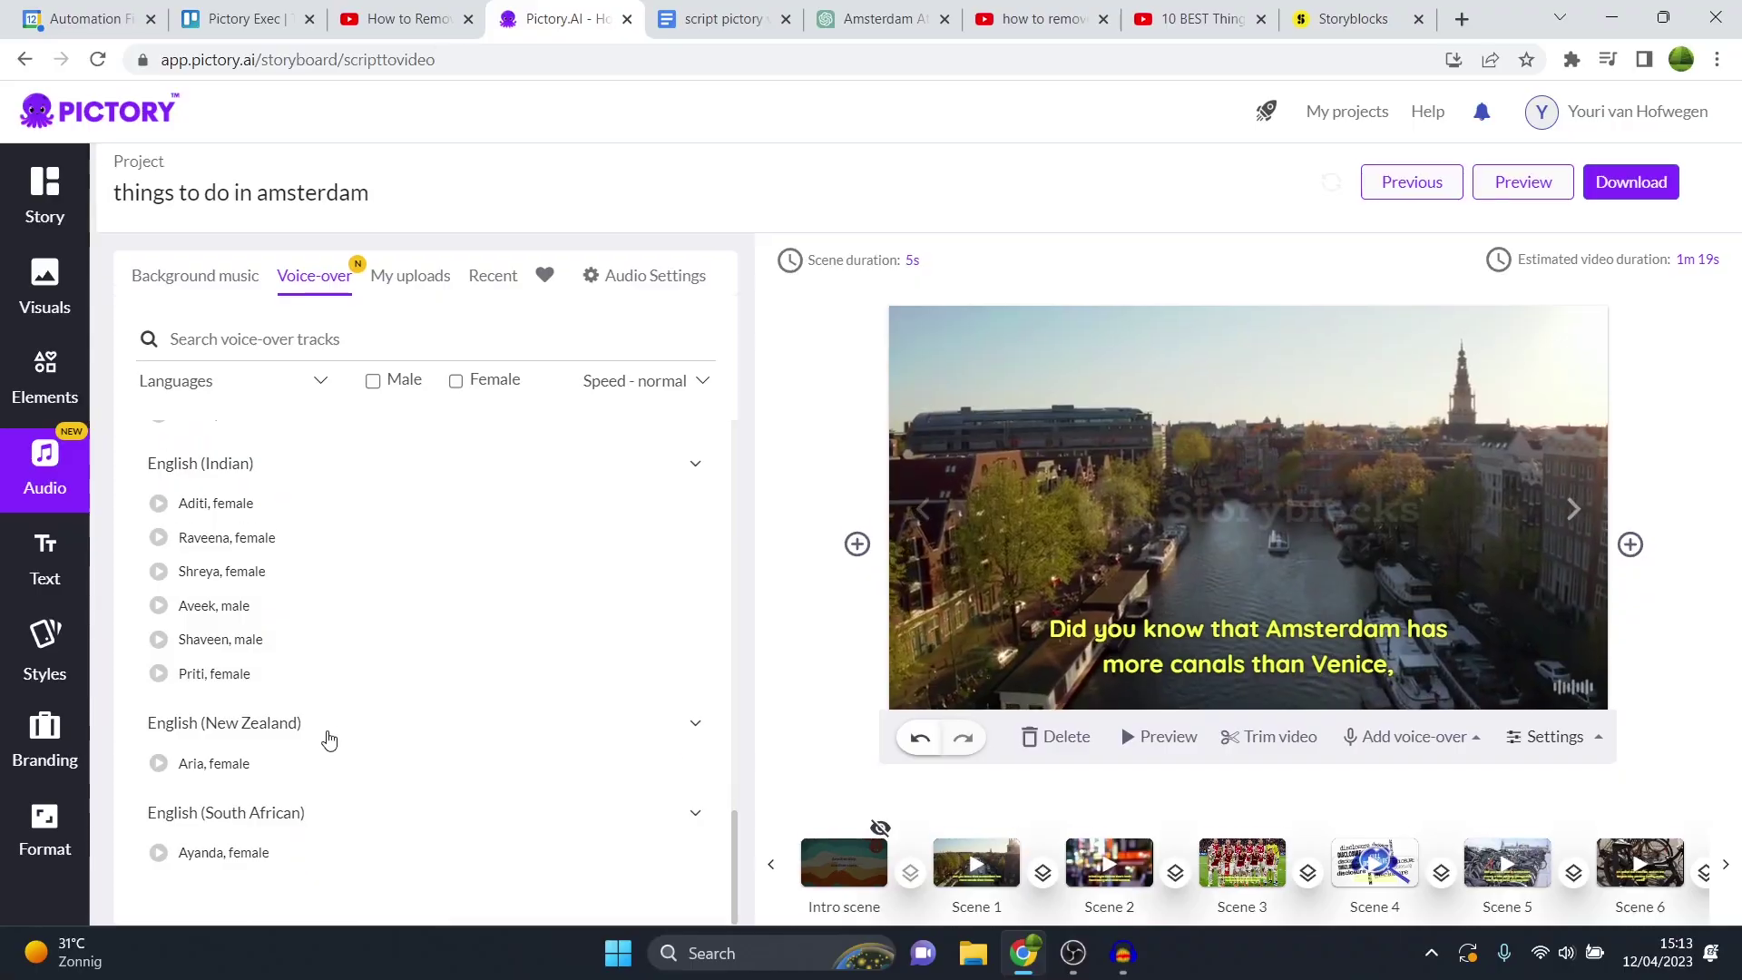
scroll(330, 740, "down", 1)
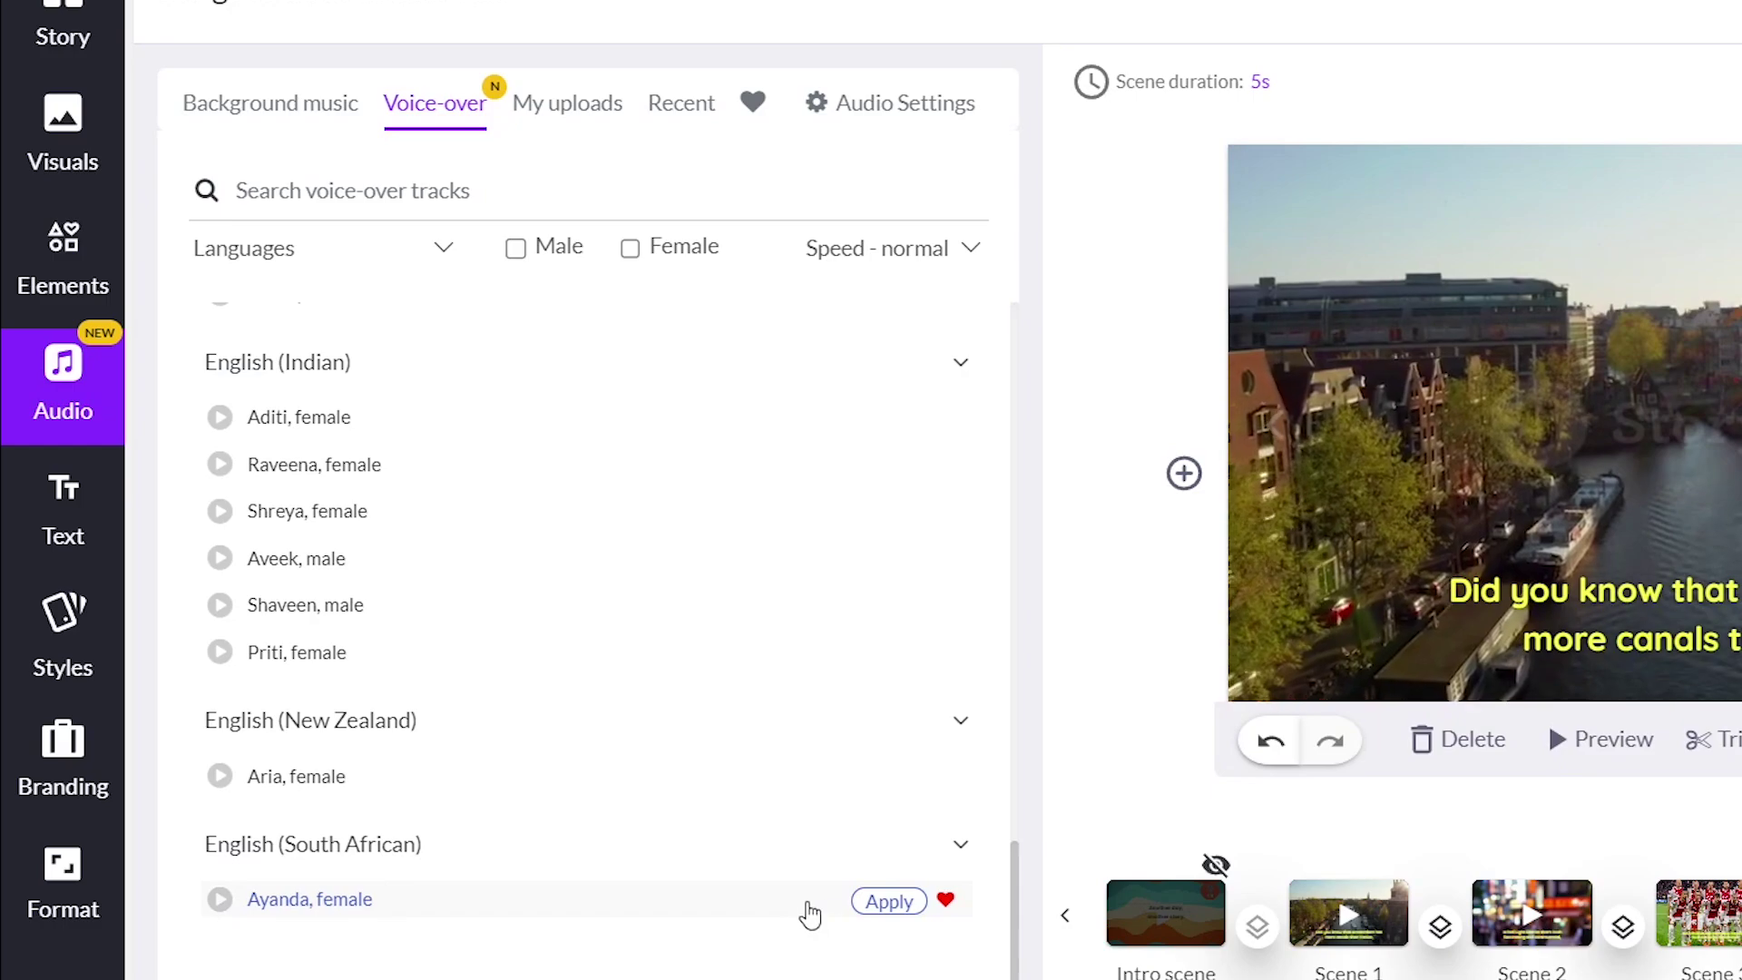
left_click(888, 902)
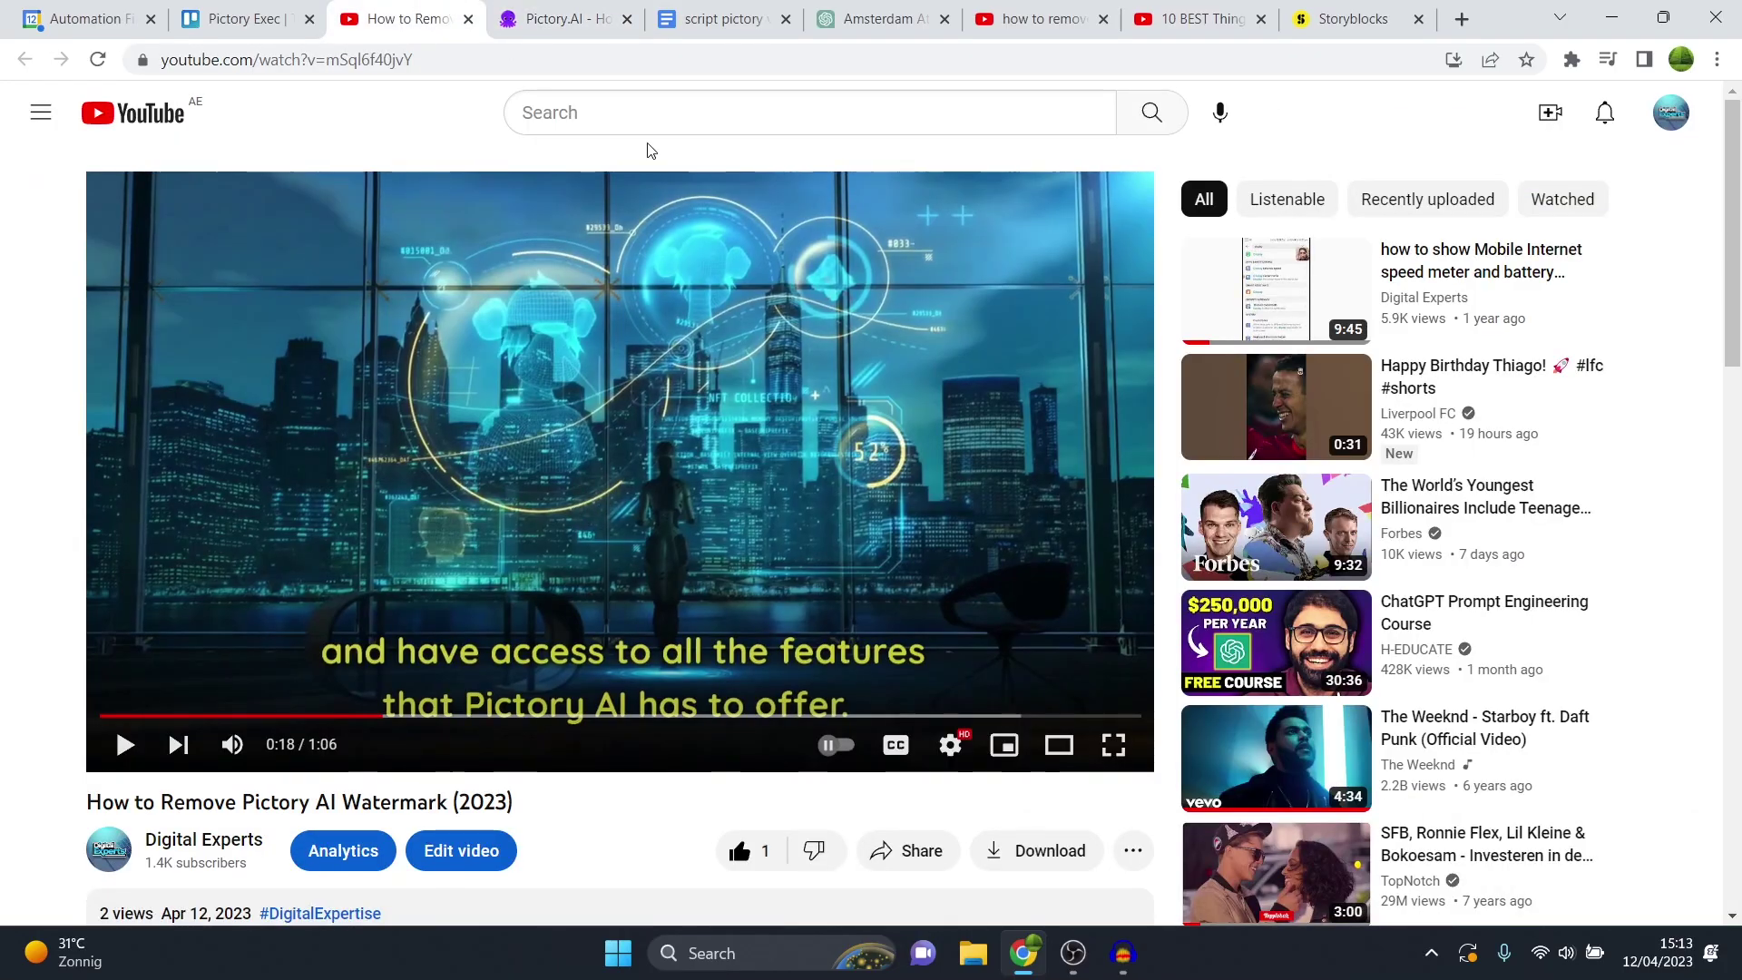
Step: Switch to ChatGPT to view the Amsterdam attractions script and return to the Pictory storyboard
left_click(879, 11)
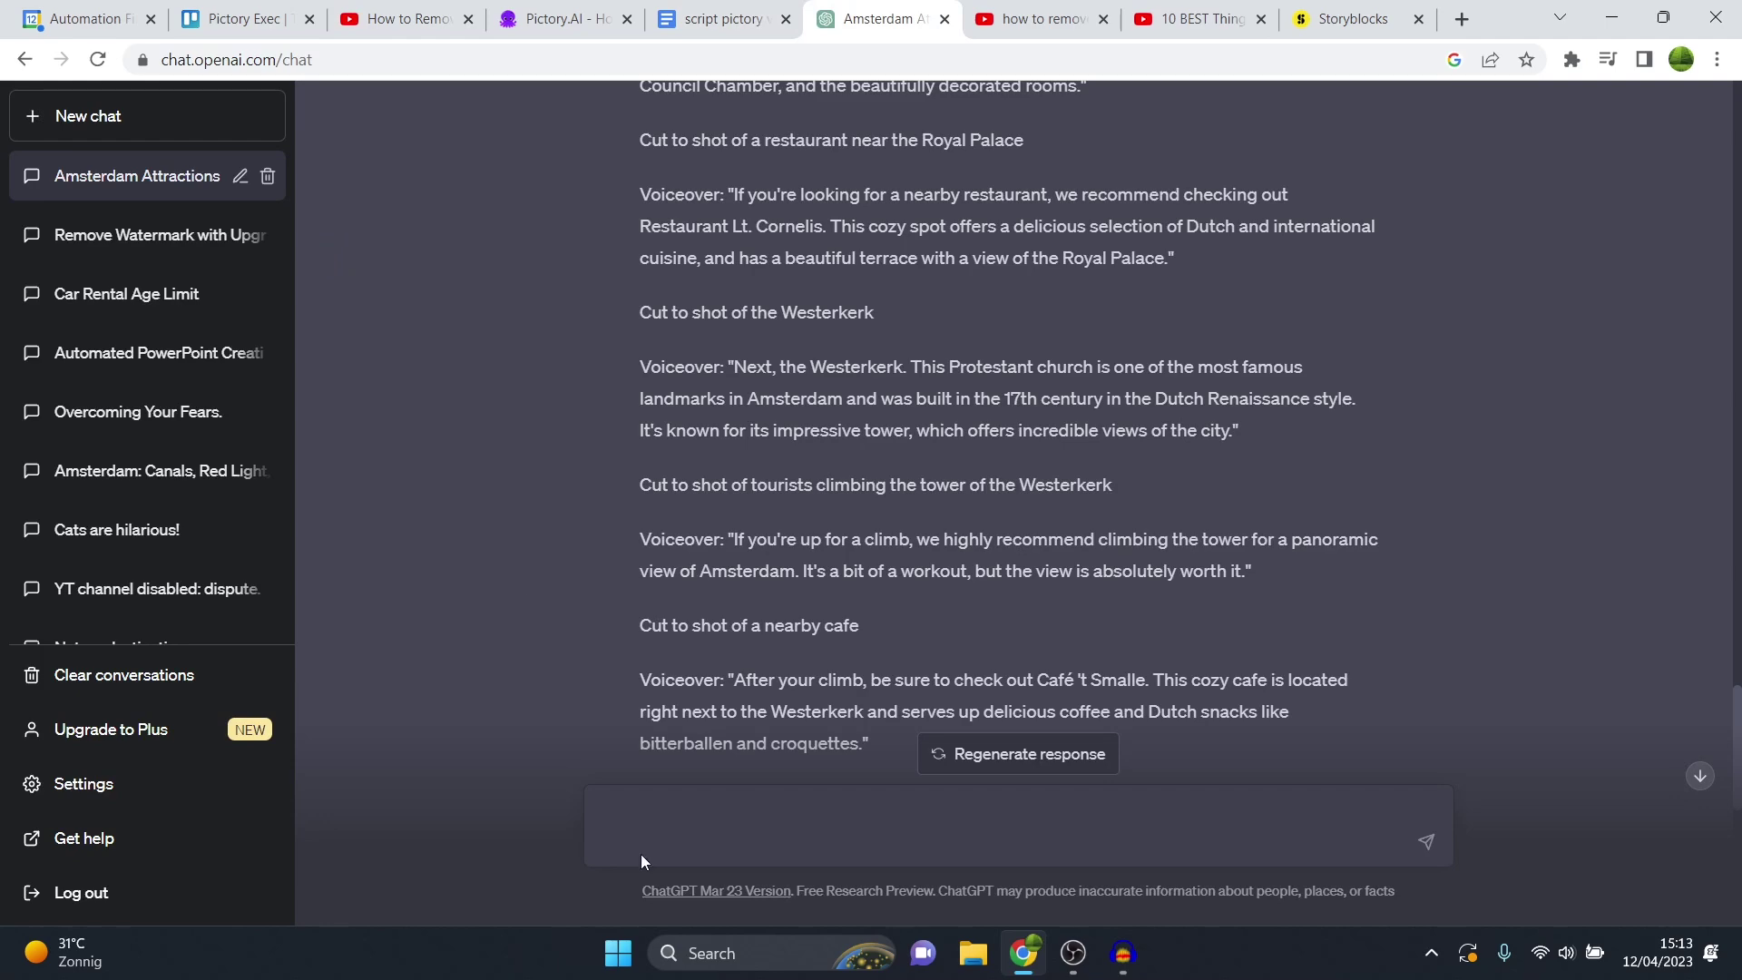
left_click(638, 9)
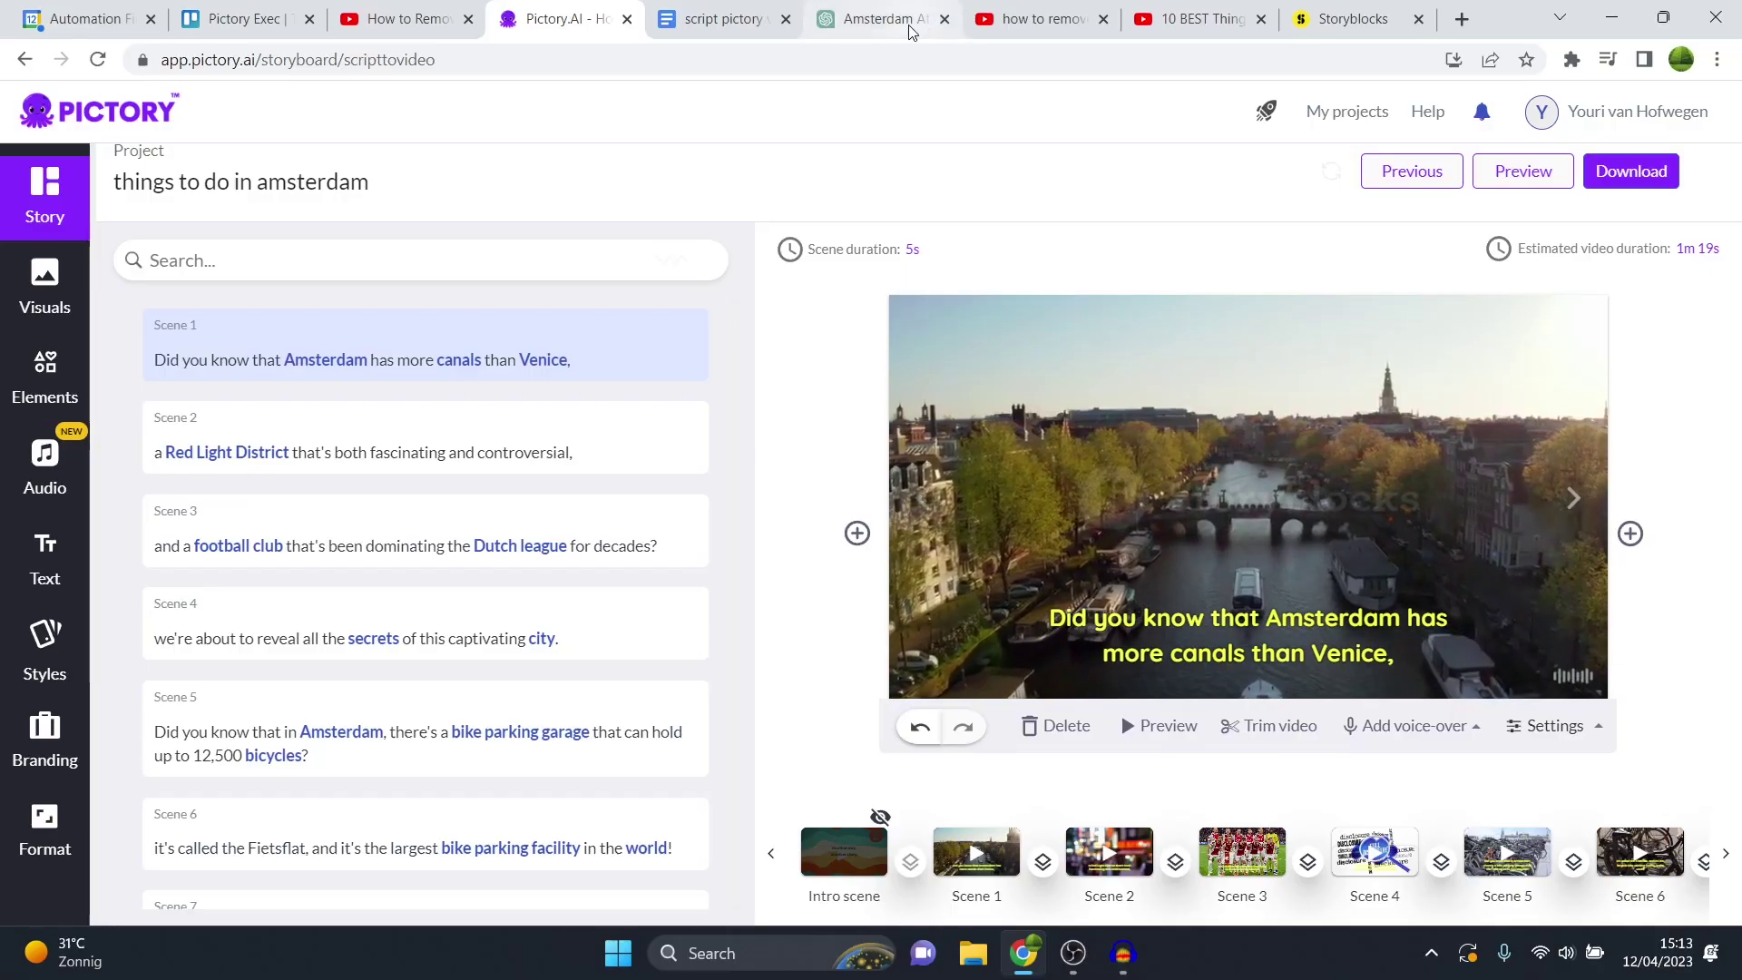
left_click(912, 27)
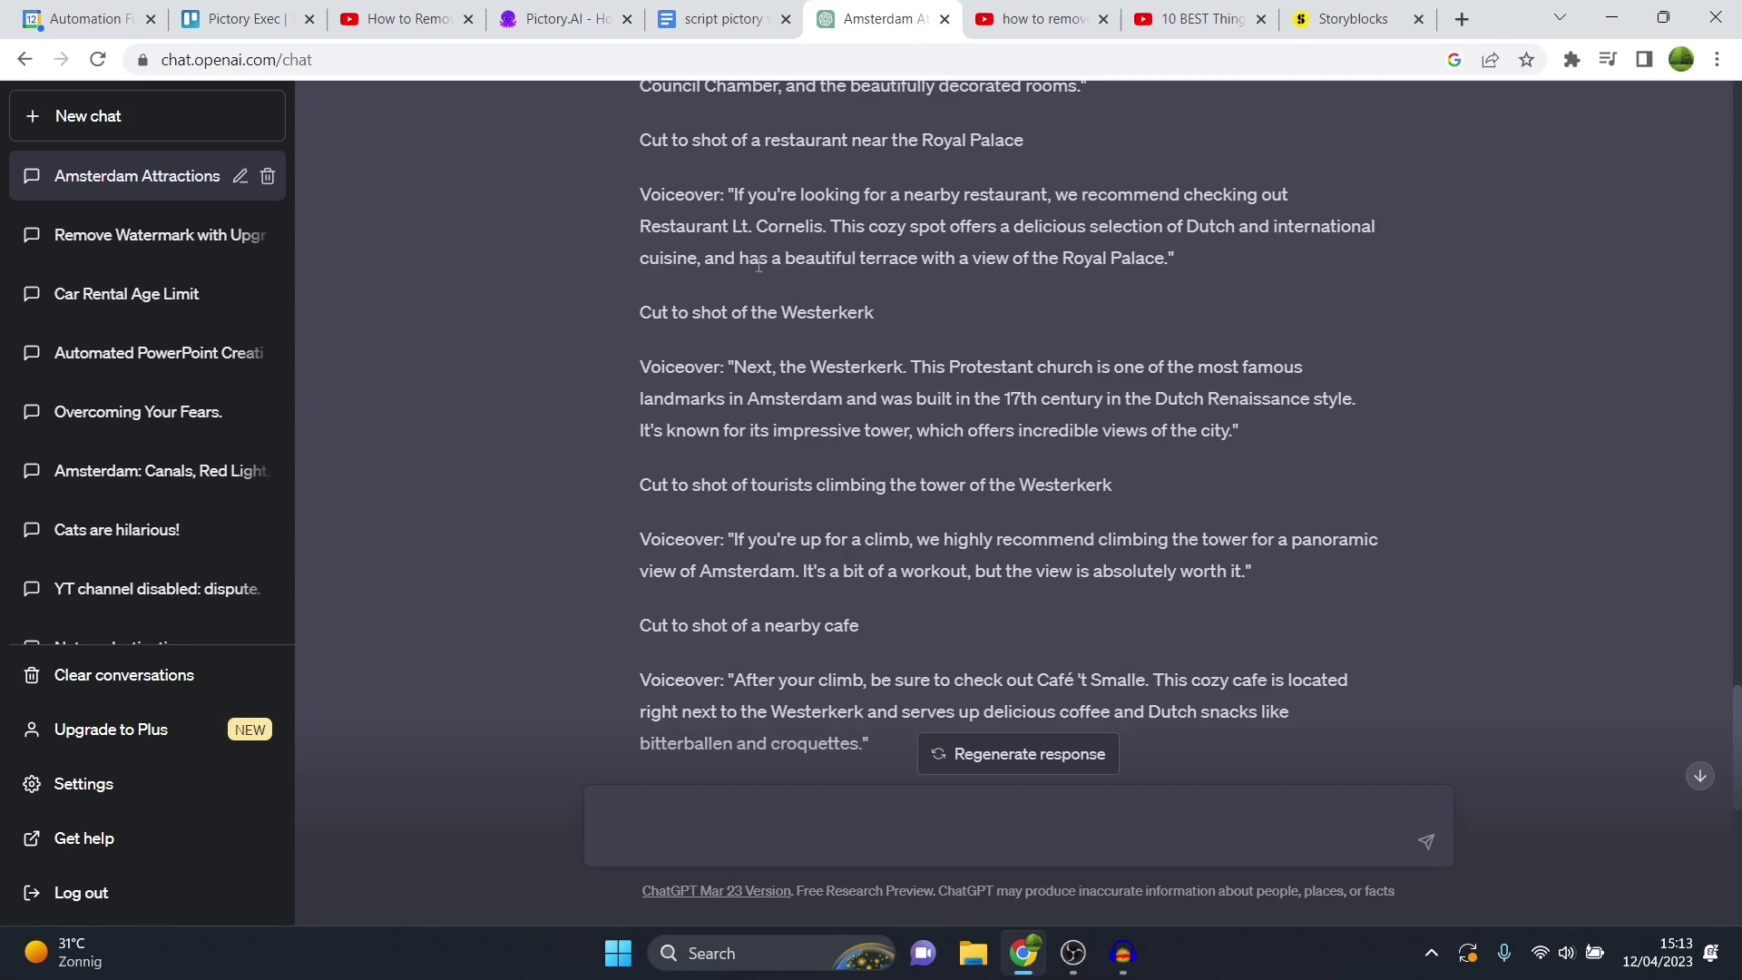
left_click(593, 18)
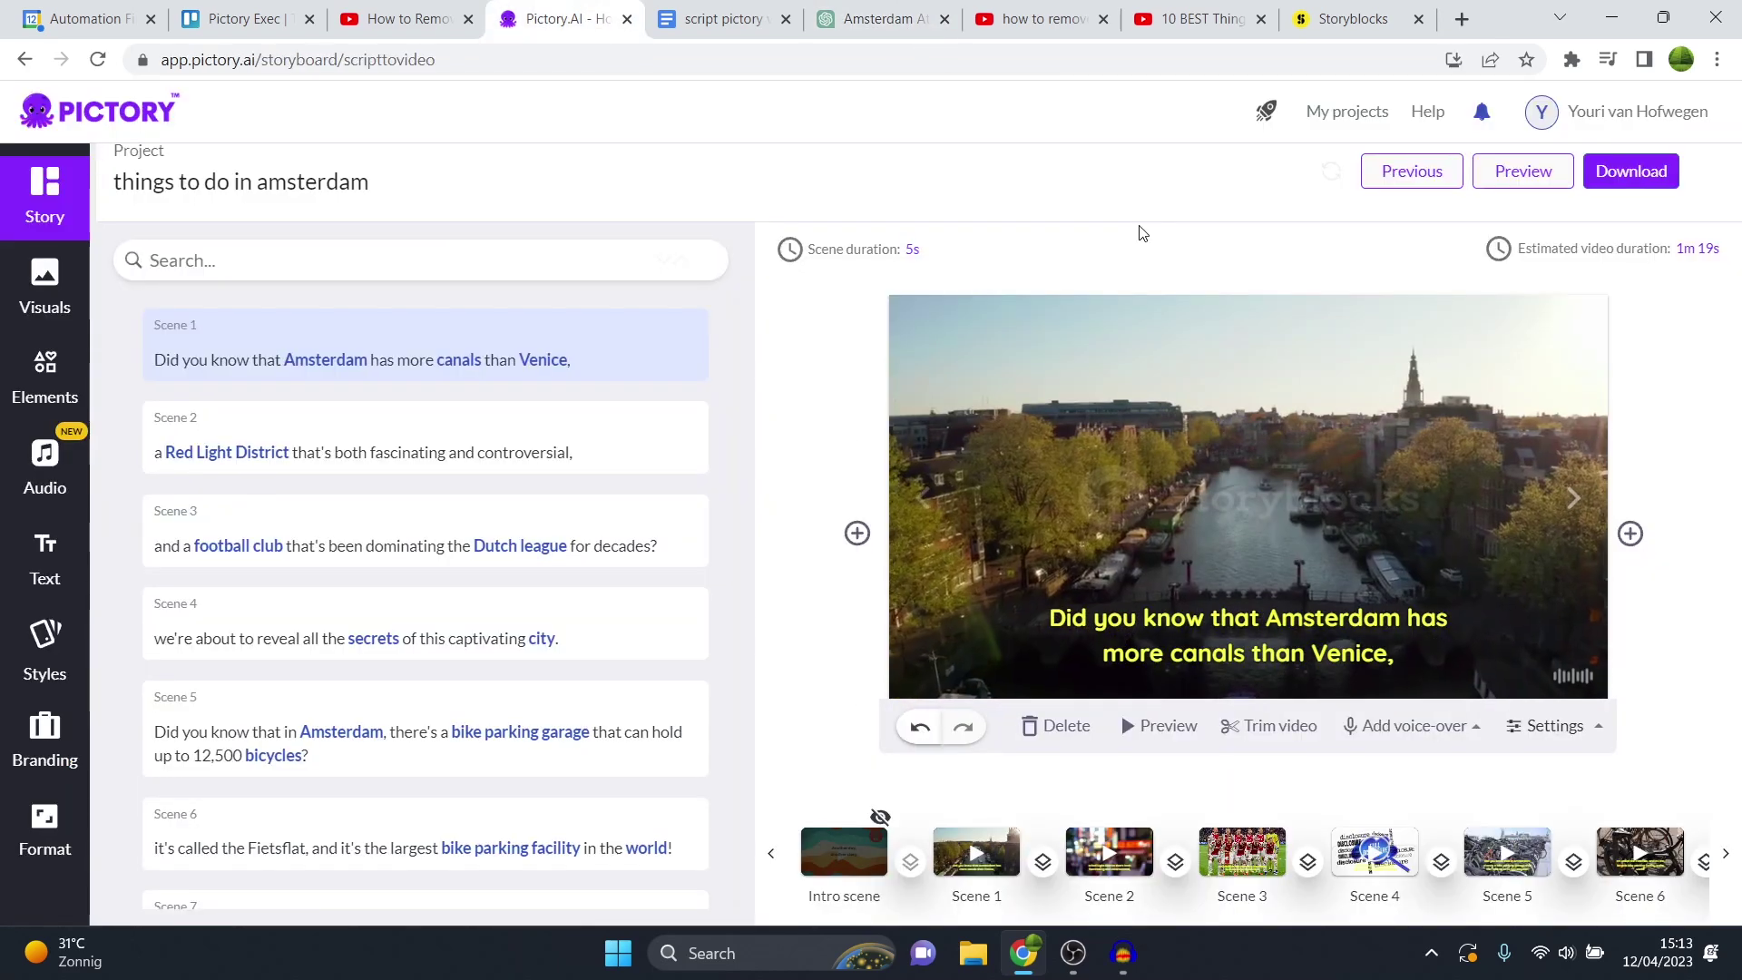
Step: Check the video's format and resolution options and start generating the video for download
left_click(44, 830)
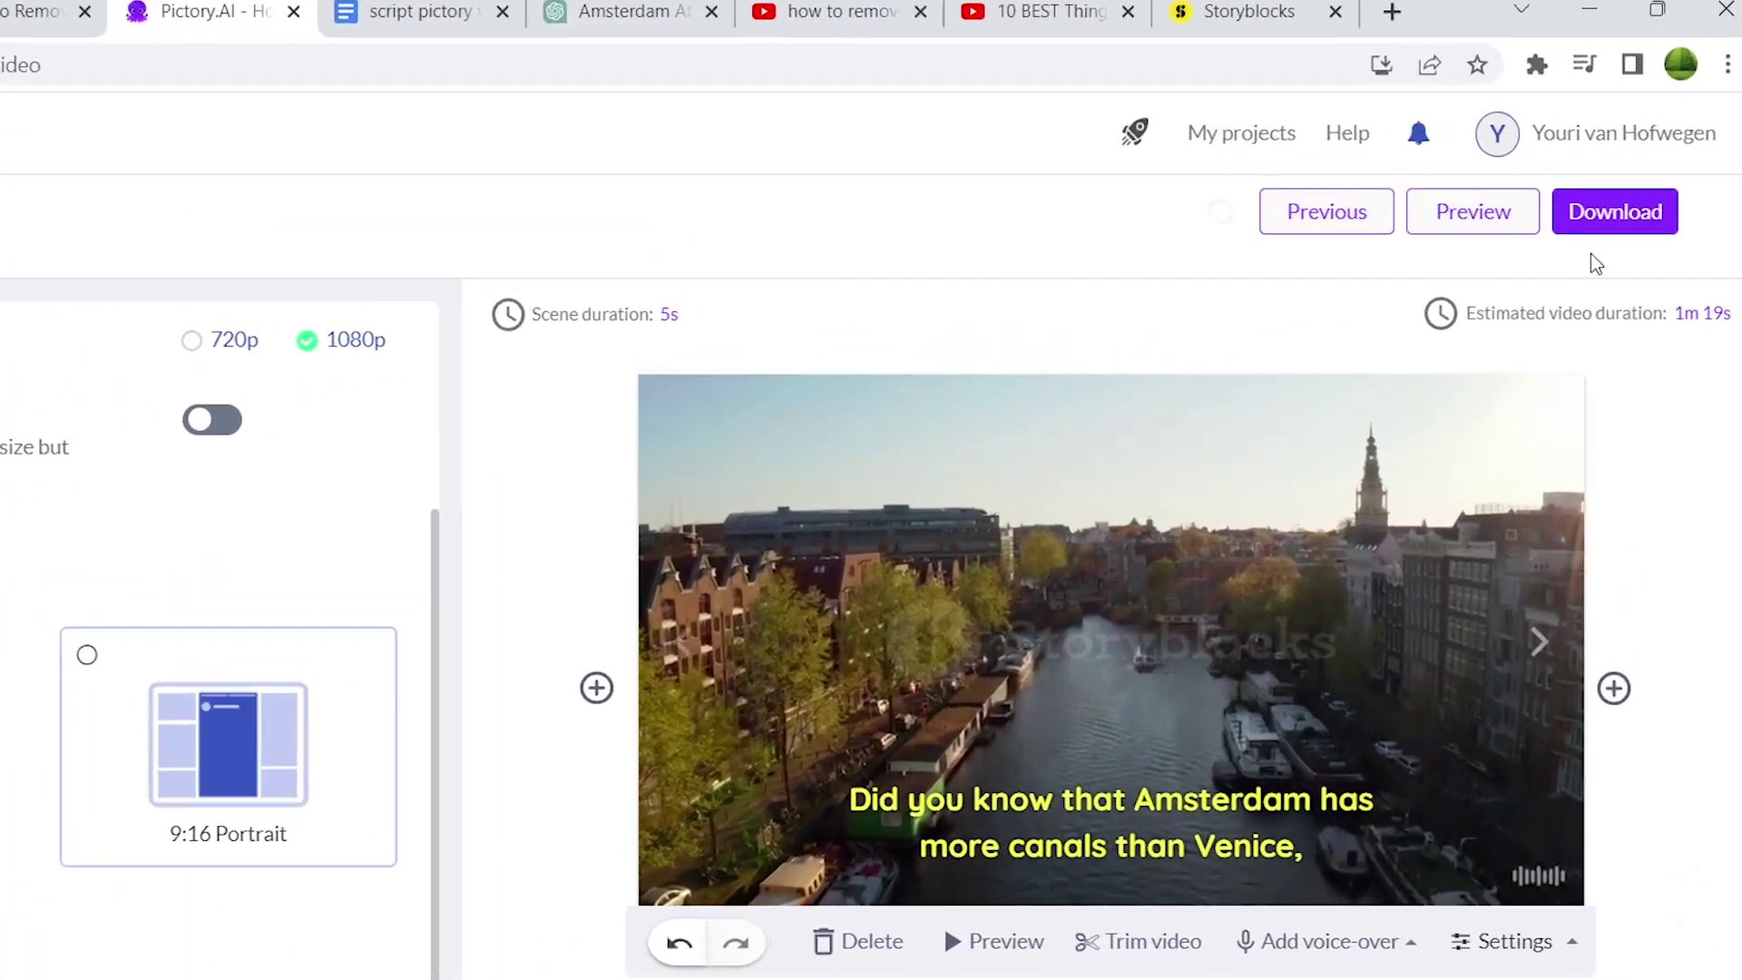
left_click(1632, 181)
left_click(1573, 279)
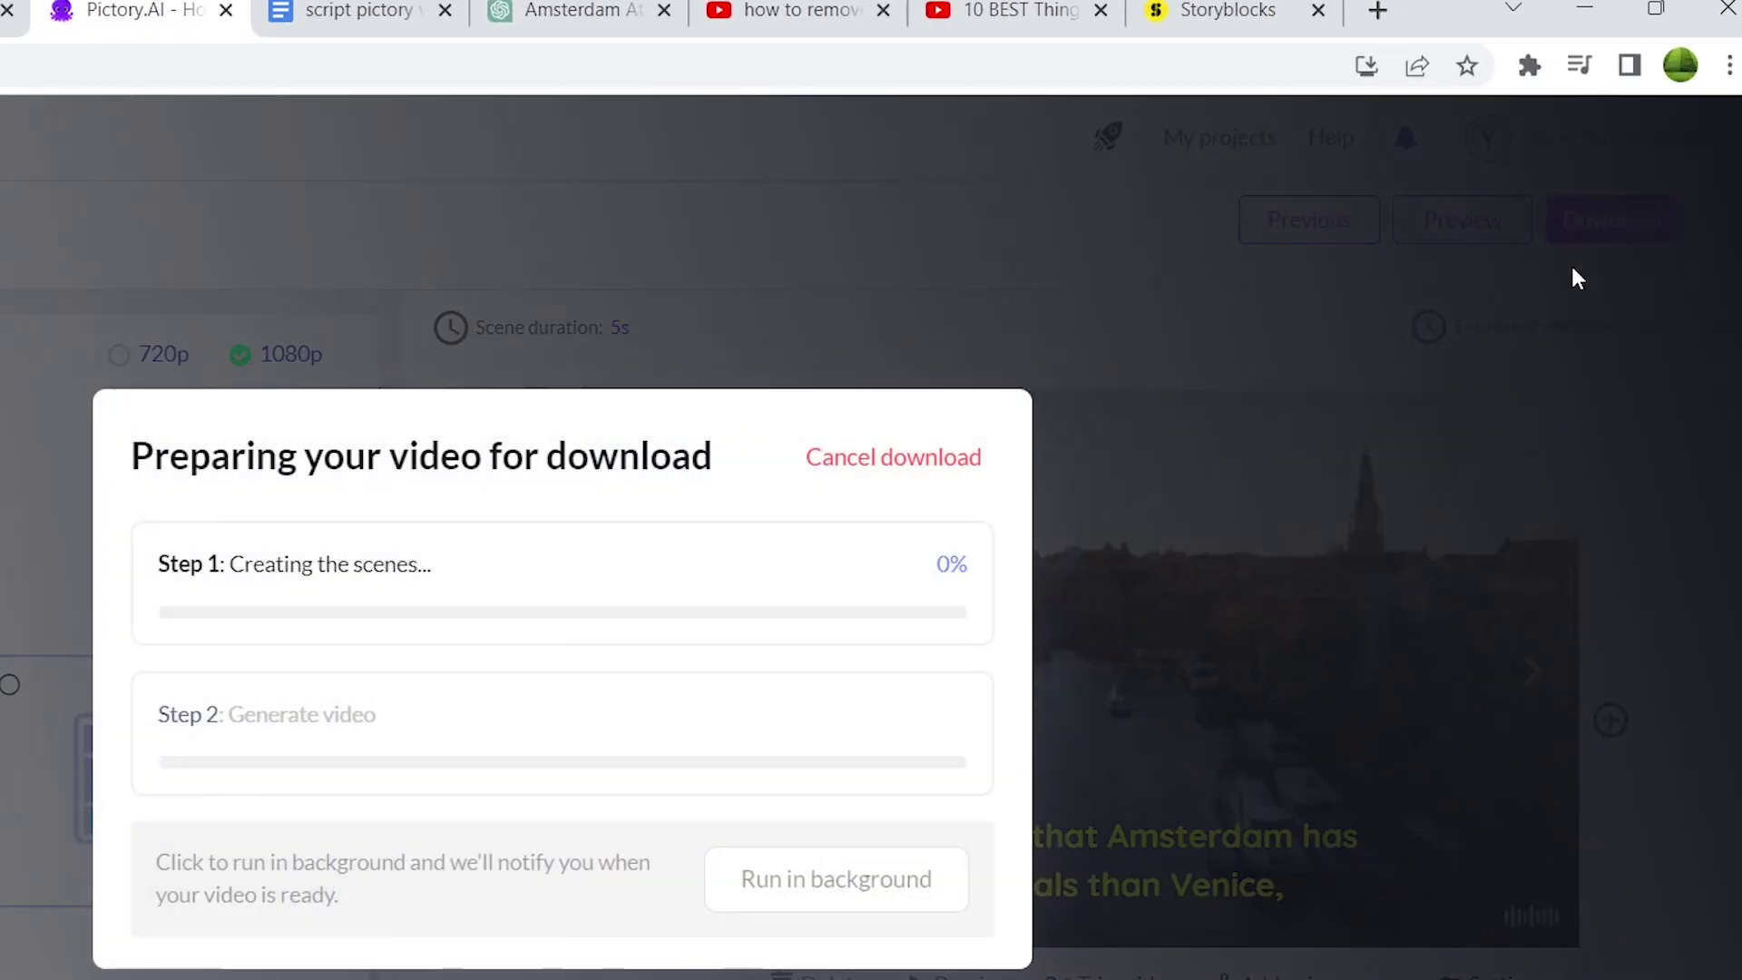